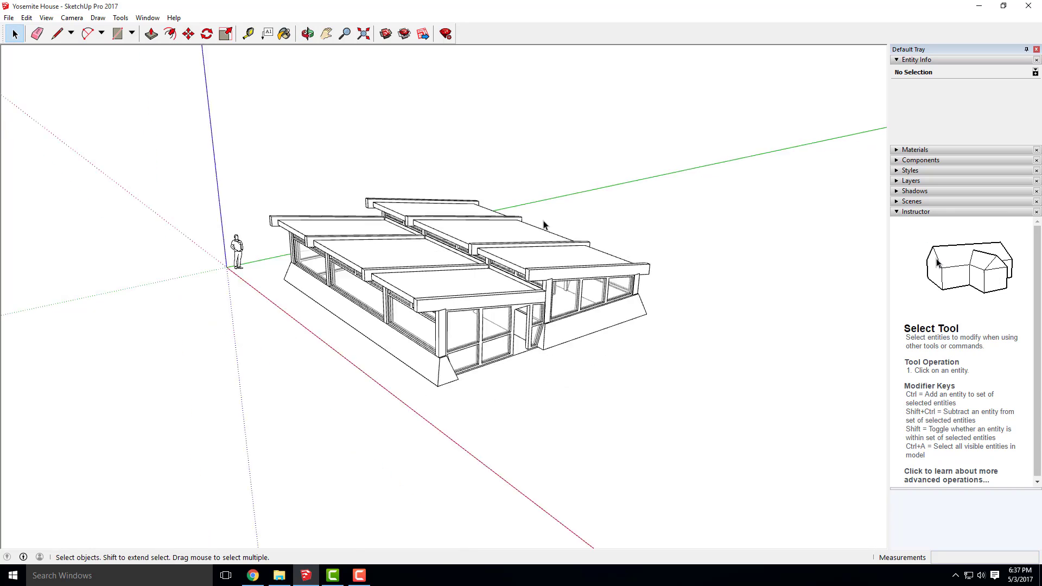
Step: Examine the house model's roof, windows and end facade from several angles and distances
drag(584, 287, 567, 329)
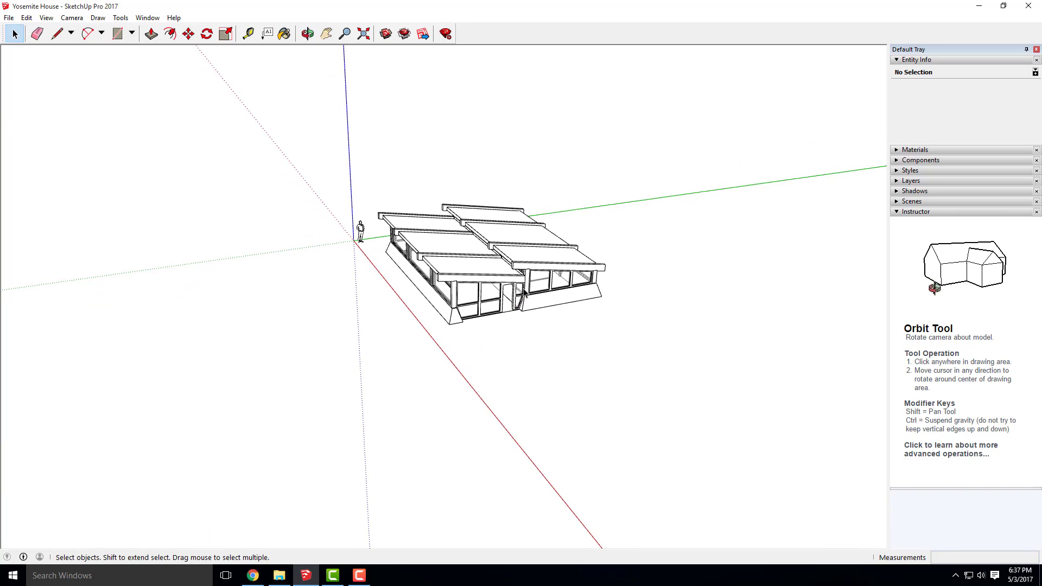
scroll(565, 334, up, 4)
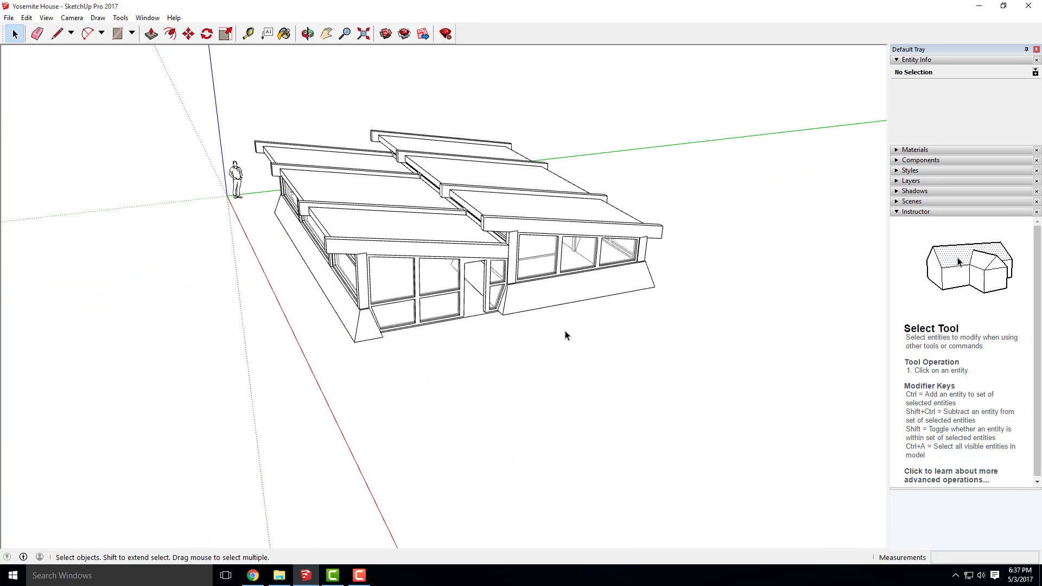
scroll(483, 206, down, 4)
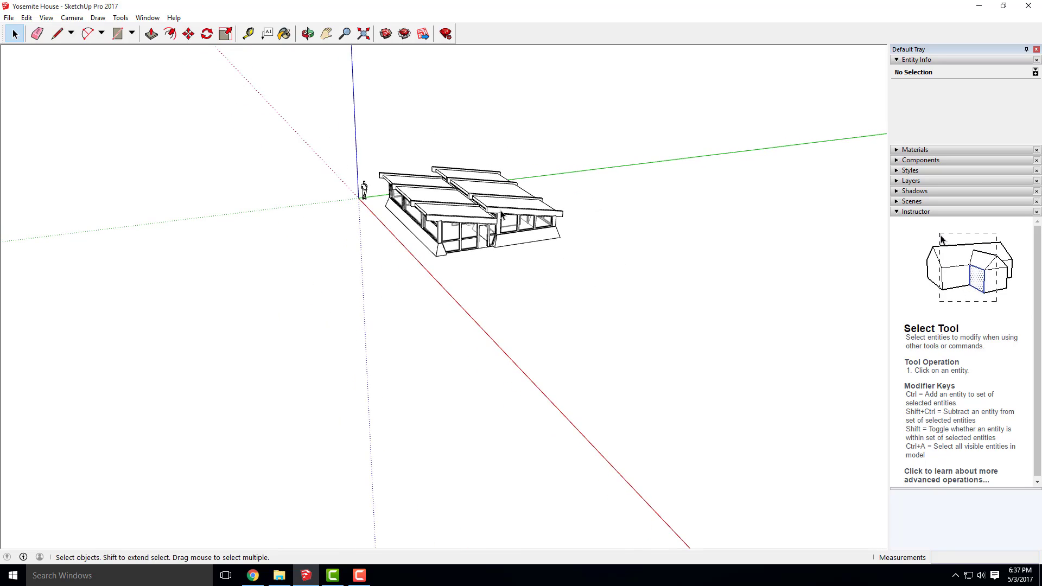
scroll(502, 215, up, 3)
drag(501, 217, 540, 285)
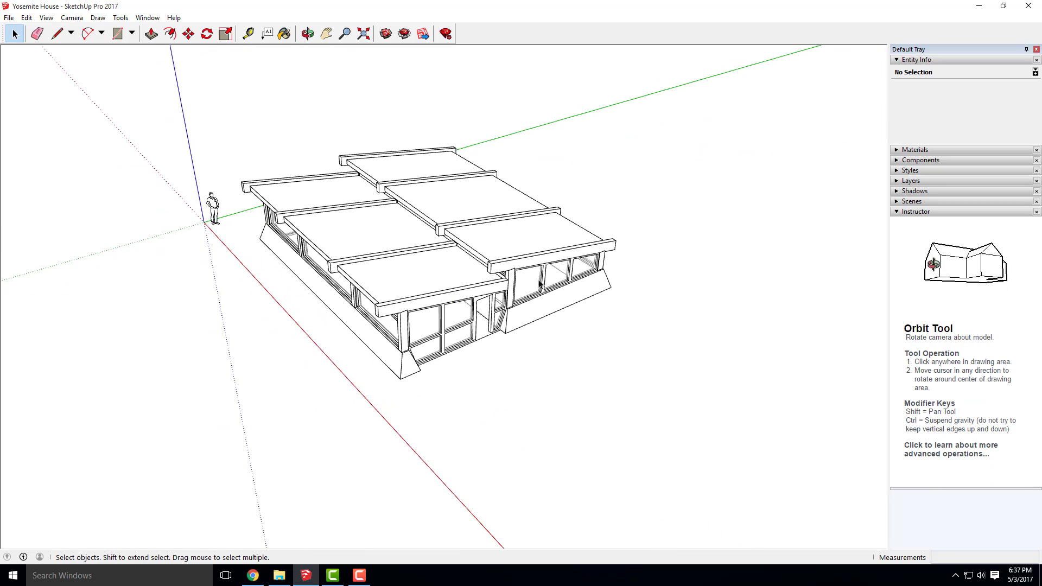
scroll(450, 255, up, 2)
scroll(593, 282, down, 3)
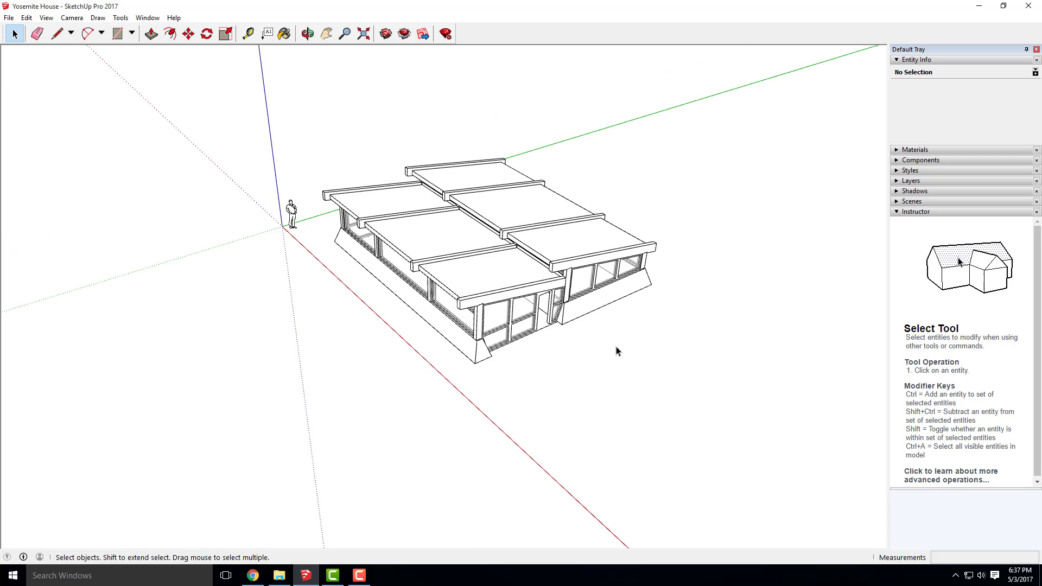
drag(616, 351, 518, 326)
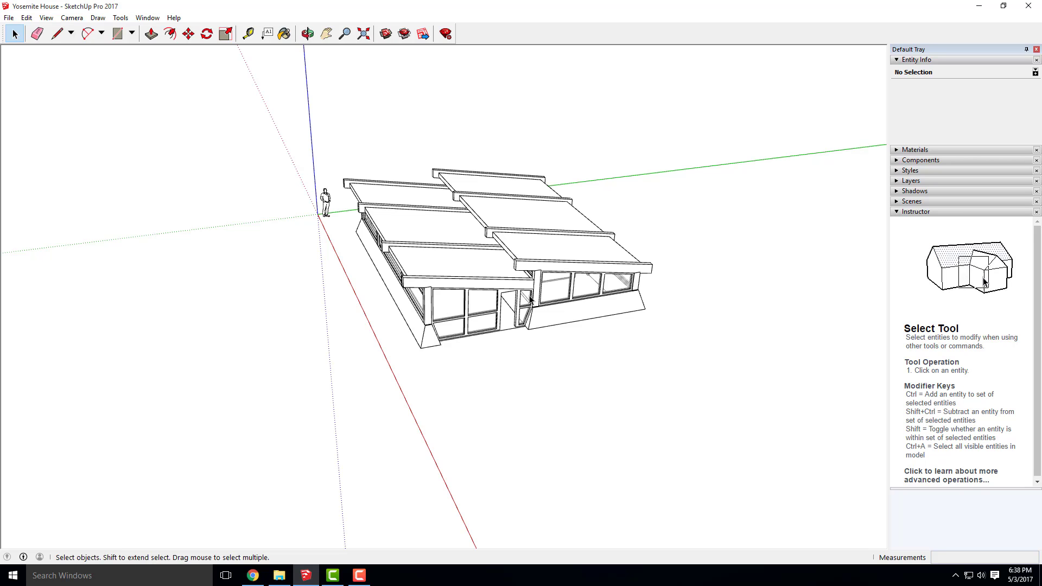
drag(551, 305, 551, 239)
scroll(637, 231, up, 3)
drag(157, 233, 212, 273)
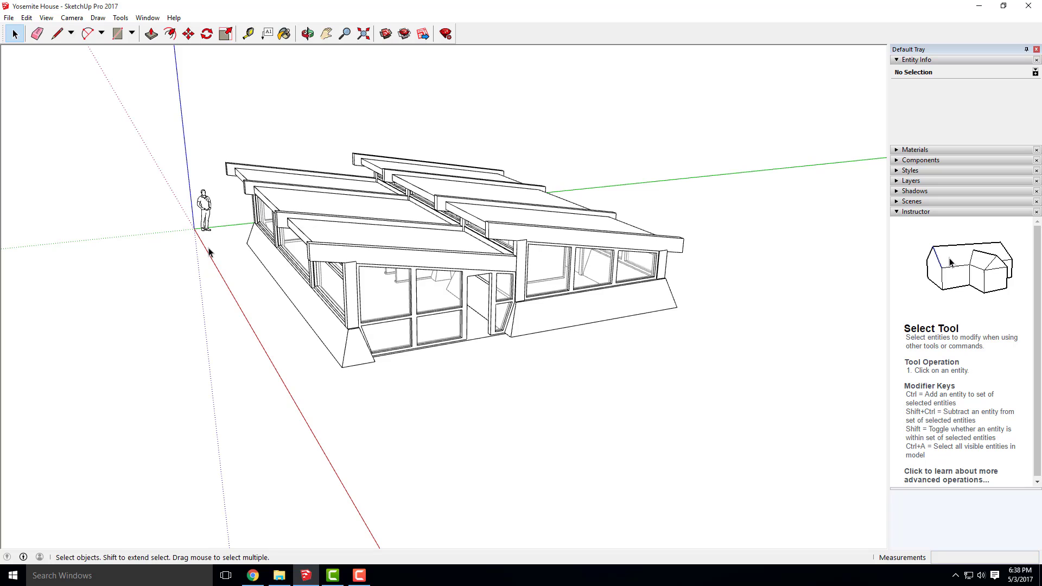
scroll(456, 436, down, 1)
drag(542, 403, 436, 416)
scroll(438, 413, up, 1)
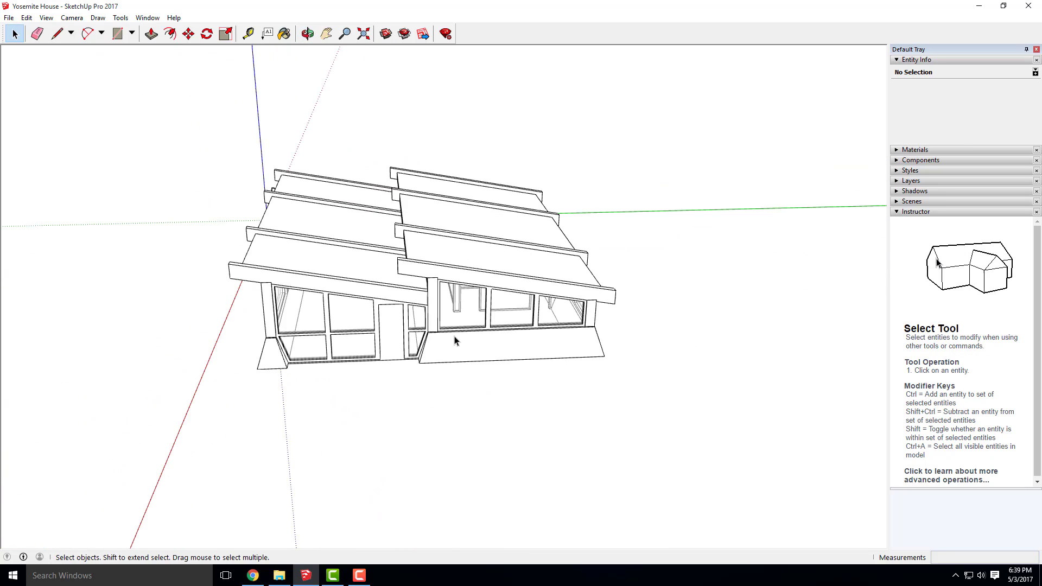
scroll(457, 316, down, 2)
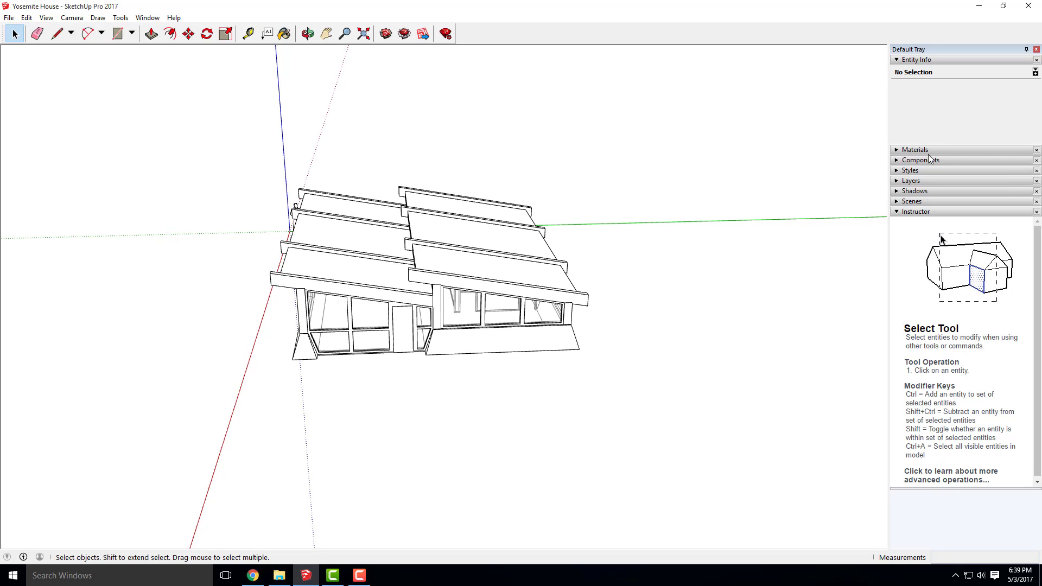
Step: Show the list of the model's scenes, with the house seen from its entrance side
click(897, 201)
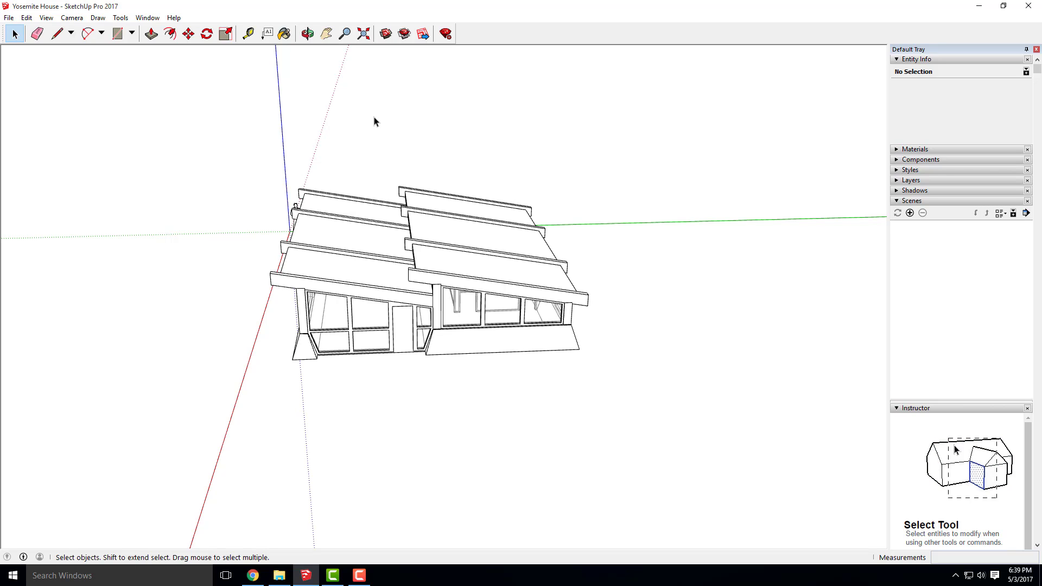
drag(389, 265, 420, 247)
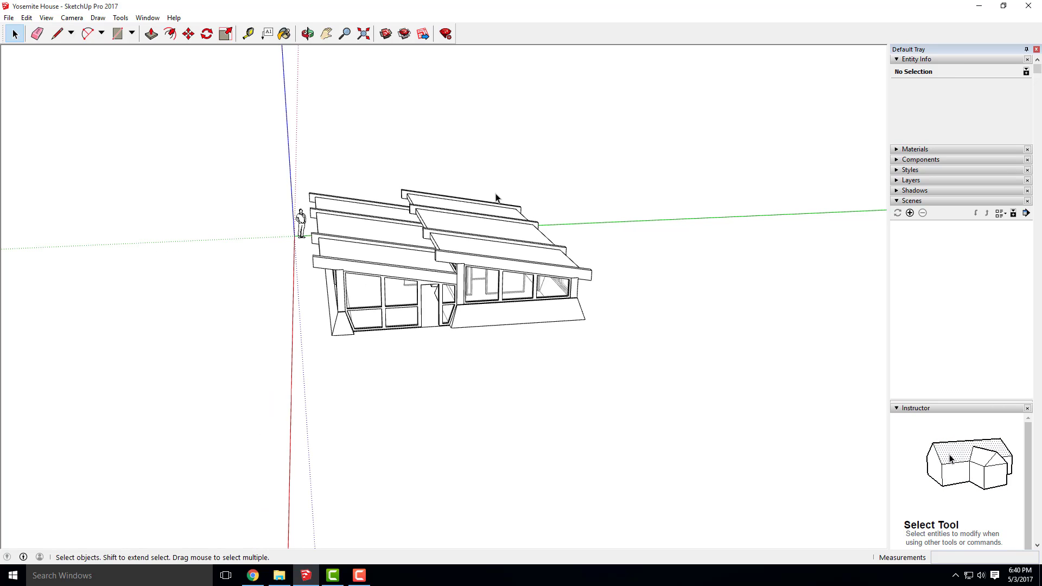
key(o)
drag(489, 199, 479, 235)
key(space)
scroll(496, 260, up, 2)
scroll(473, 235, up, 1)
scroll(555, 203, down, 2)
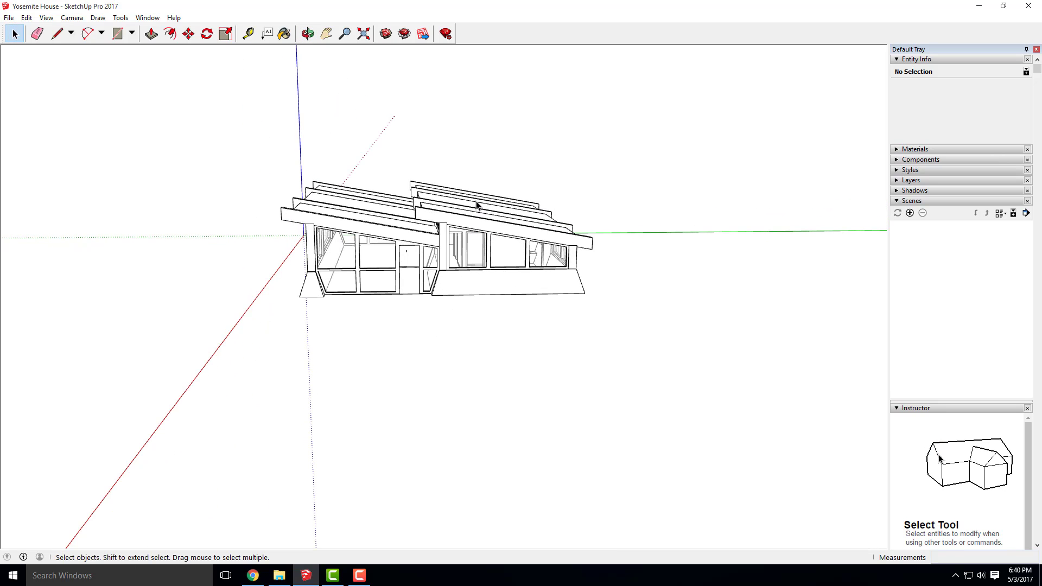
Step: View the house in the Front standard view and in the Left standard view
click(46, 18)
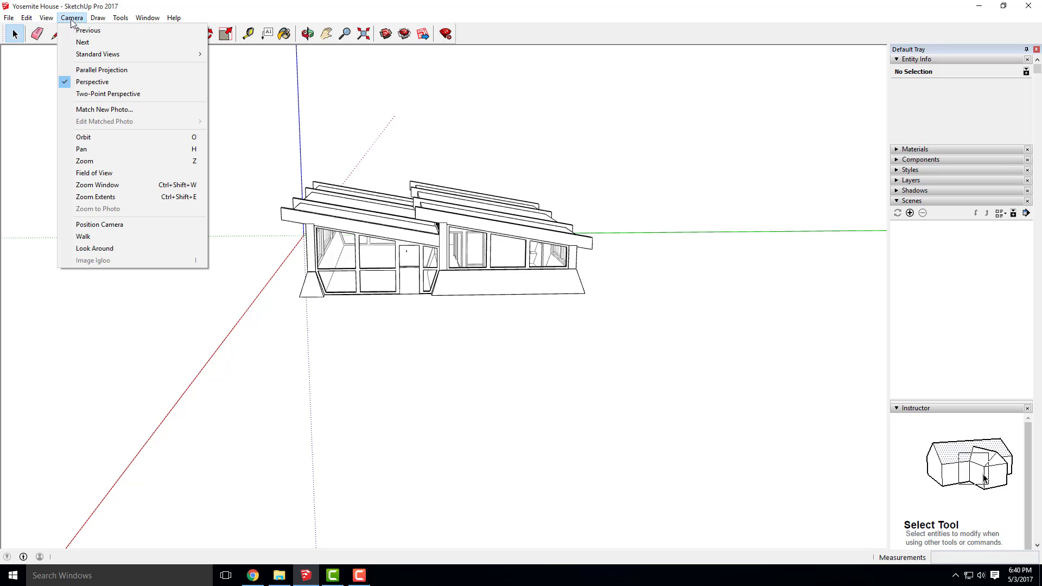
mouse_move(80, 21)
mouse_move(106, 58)
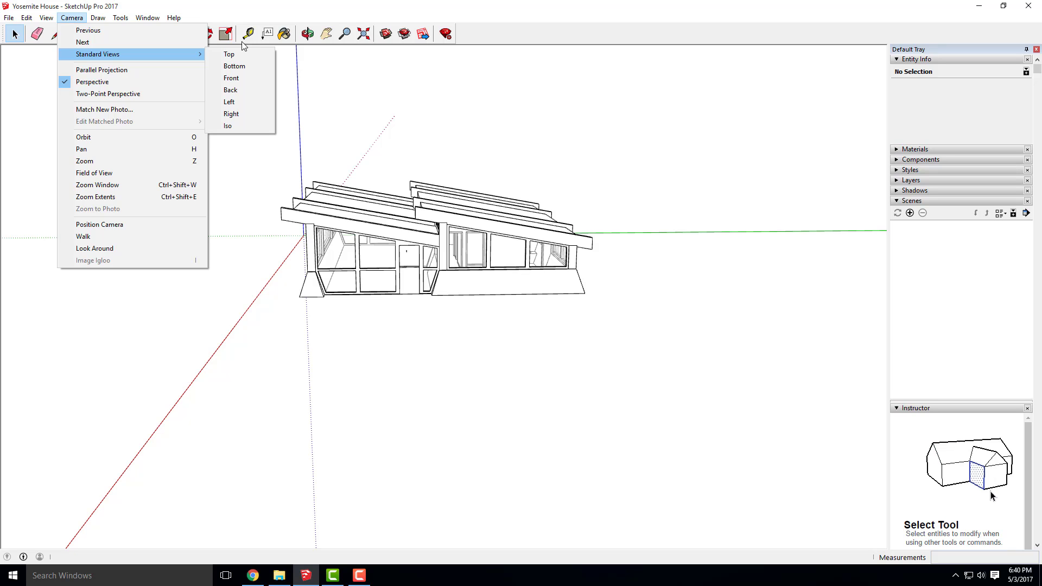
click(240, 79)
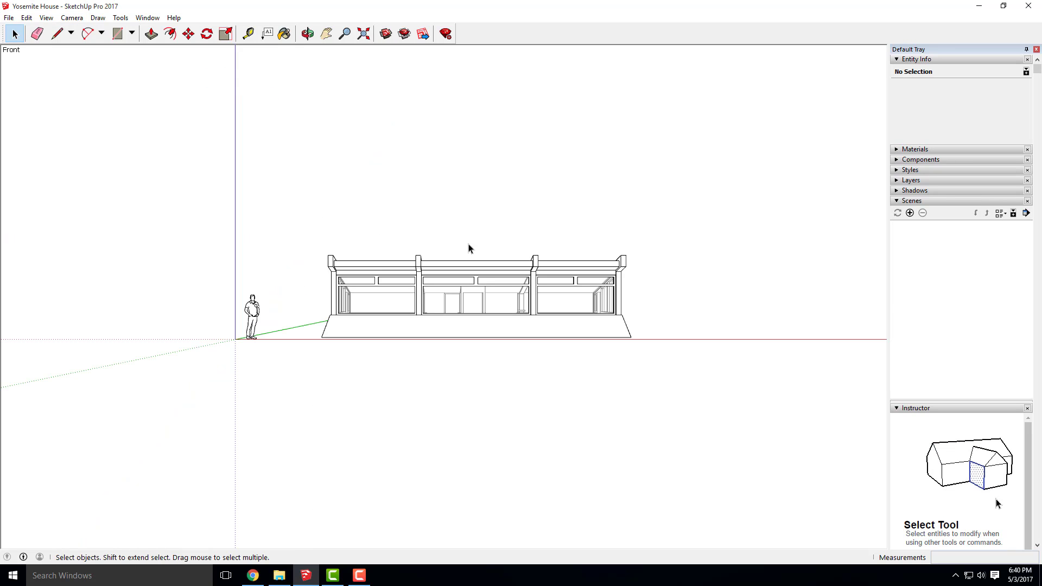
click(71, 18)
mouse_move(163, 54)
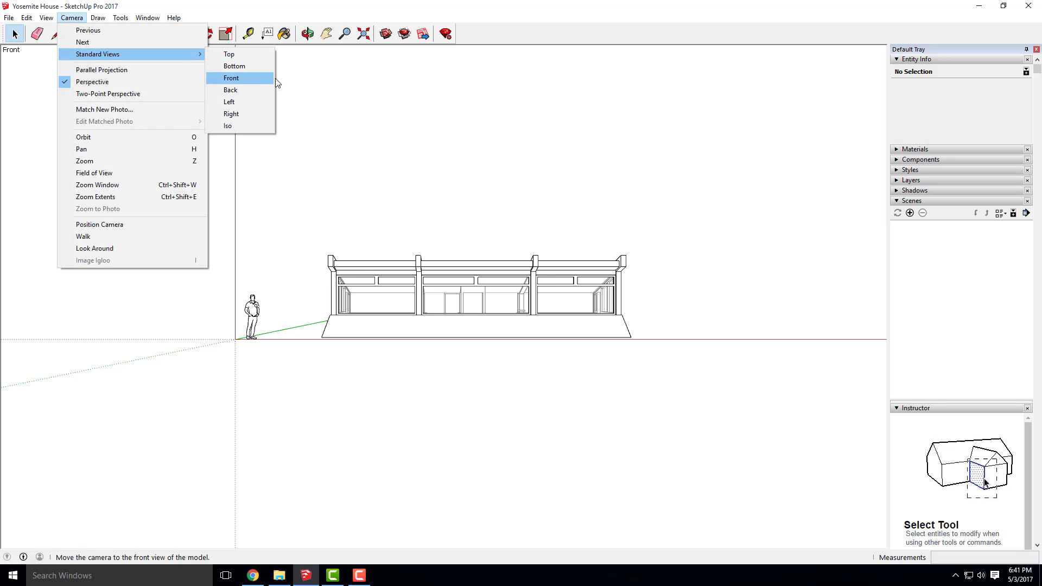
click(242, 101)
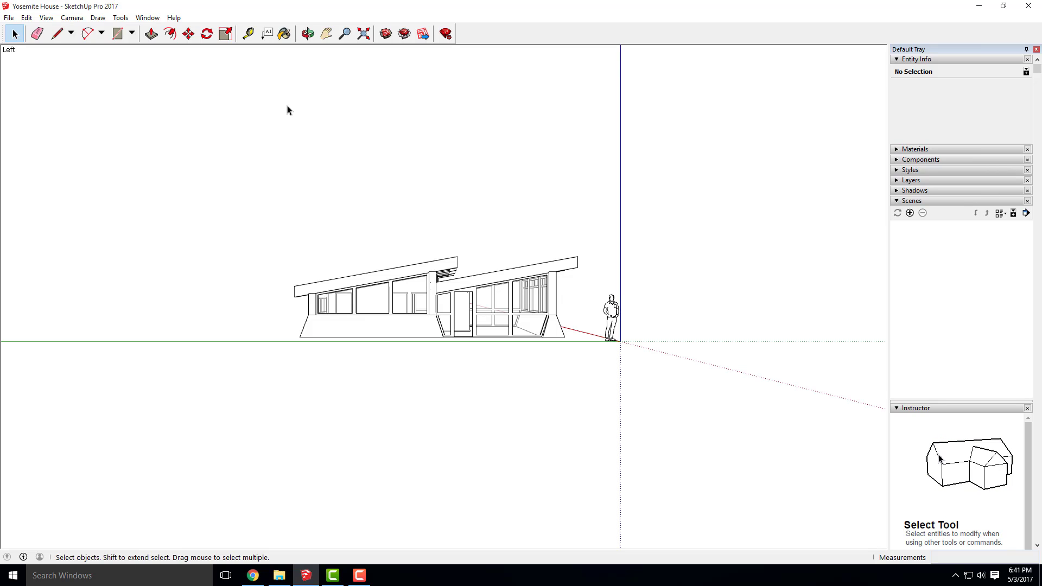
Step: Set the camera to the Right standard view with parallel projection for a flat elevation
click(78, 19)
mouse_move(120, 59)
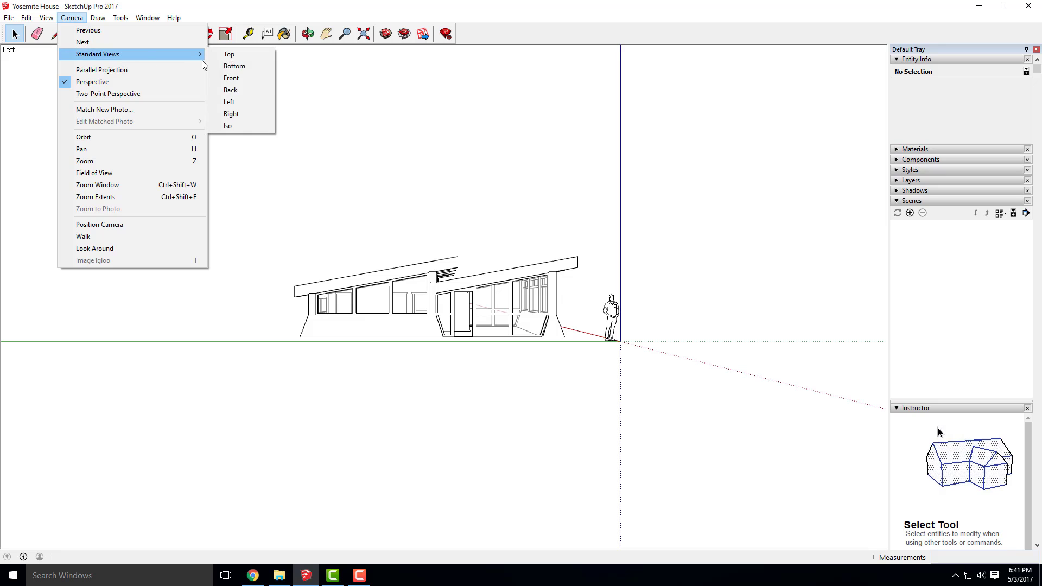
click(239, 113)
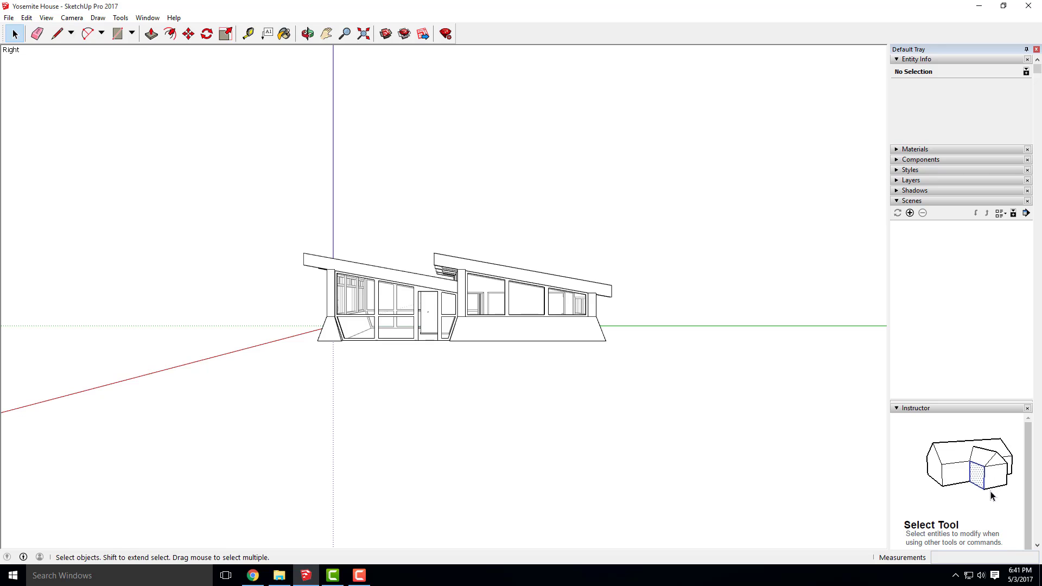
click(70, 21)
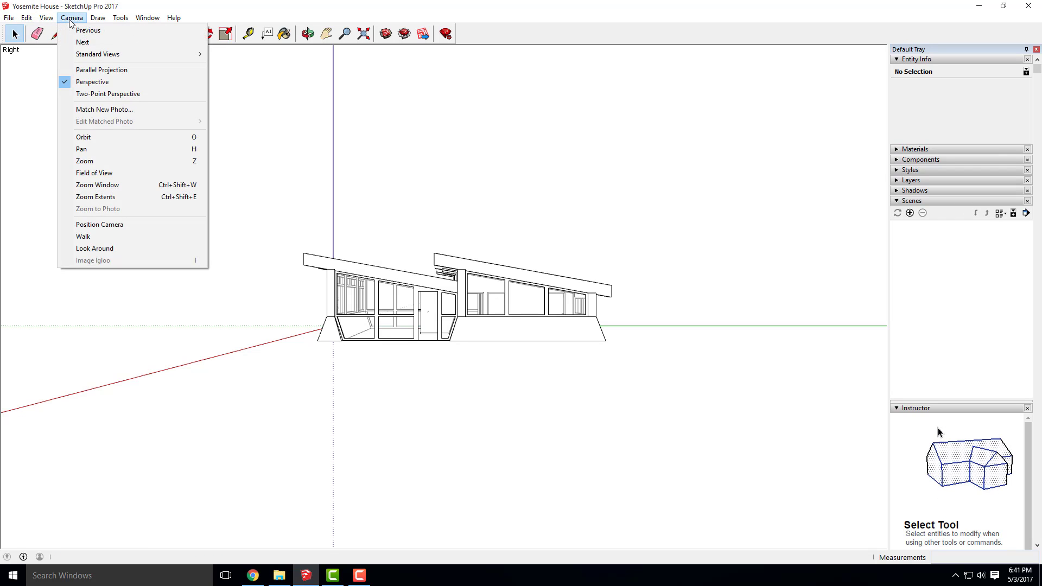
click(98, 71)
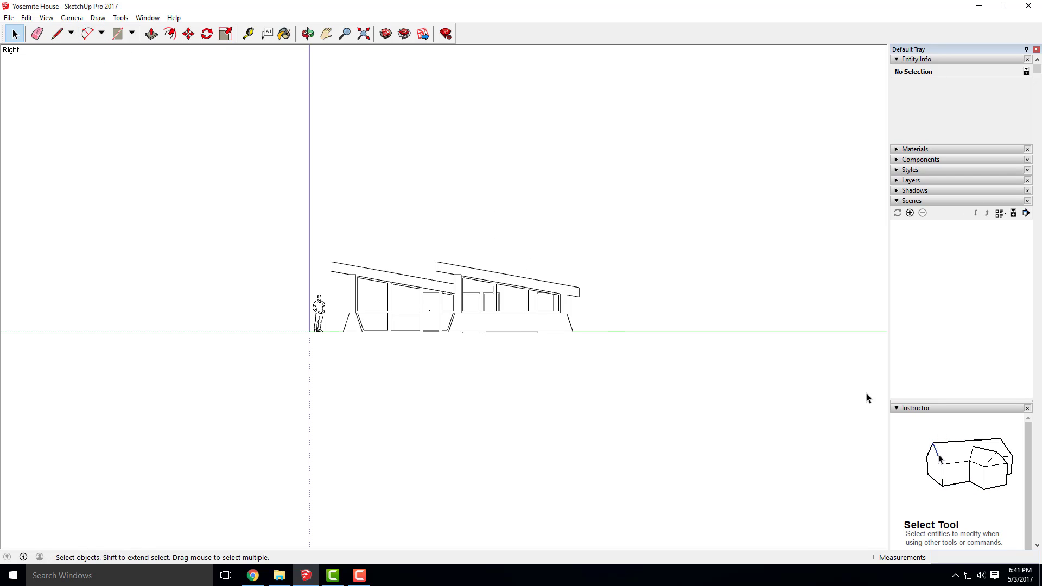
Step: Delete the scale figure standing beside the house near the origin
scroll(477, 334, up, 3)
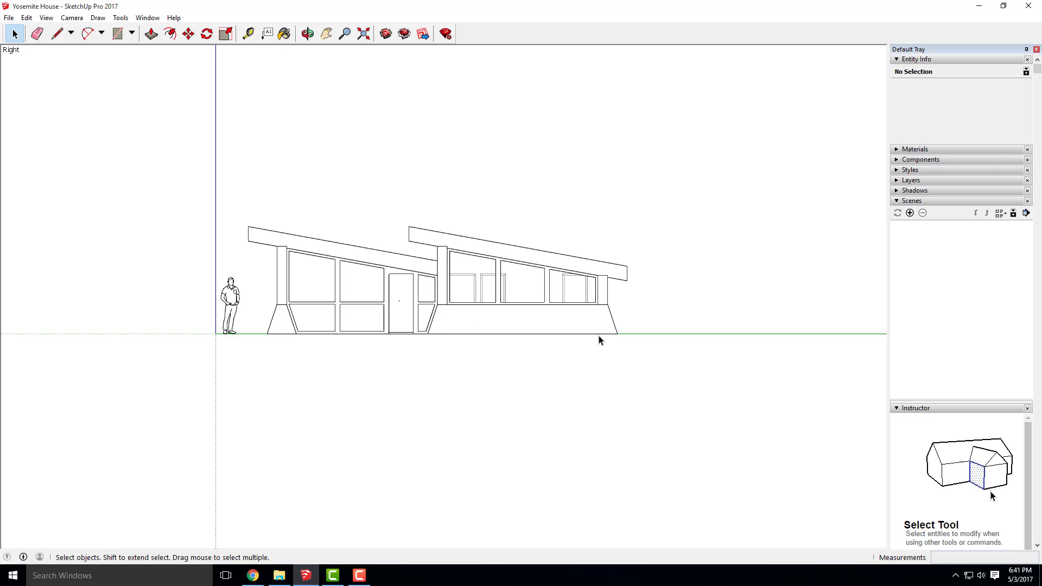
scroll(402, 303, up, 2)
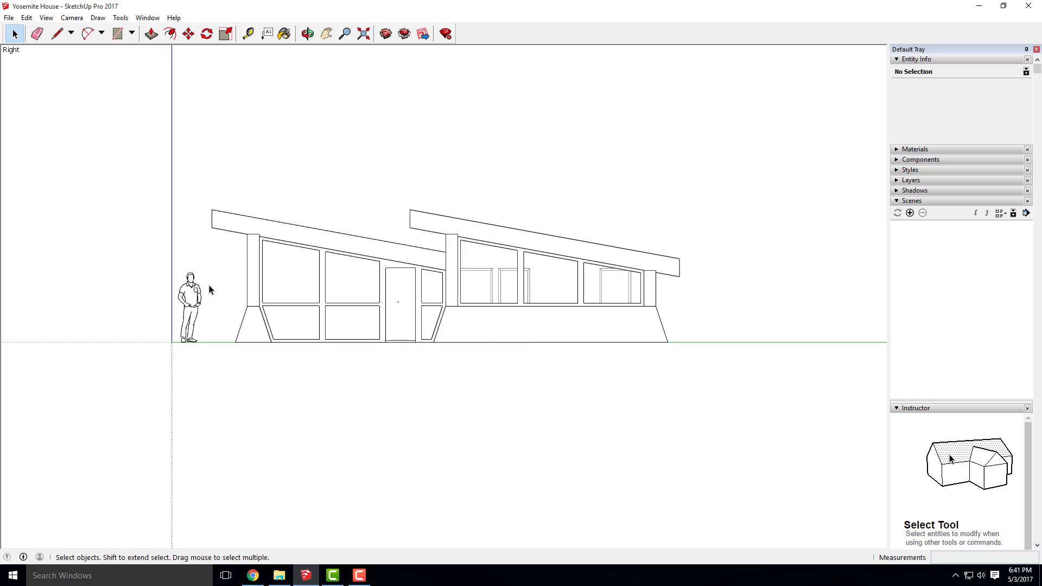
click(191, 297)
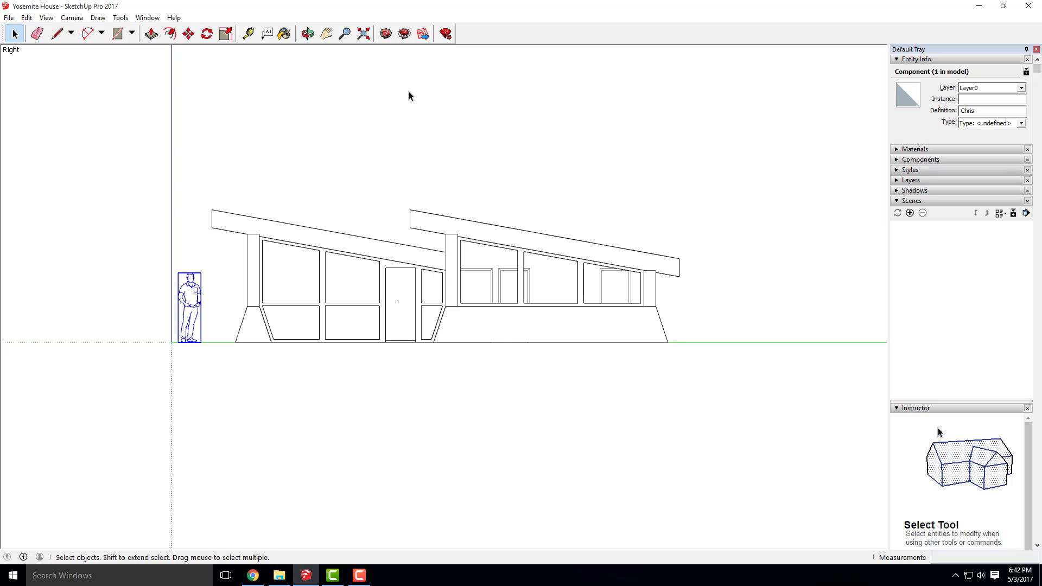
key(Delete)
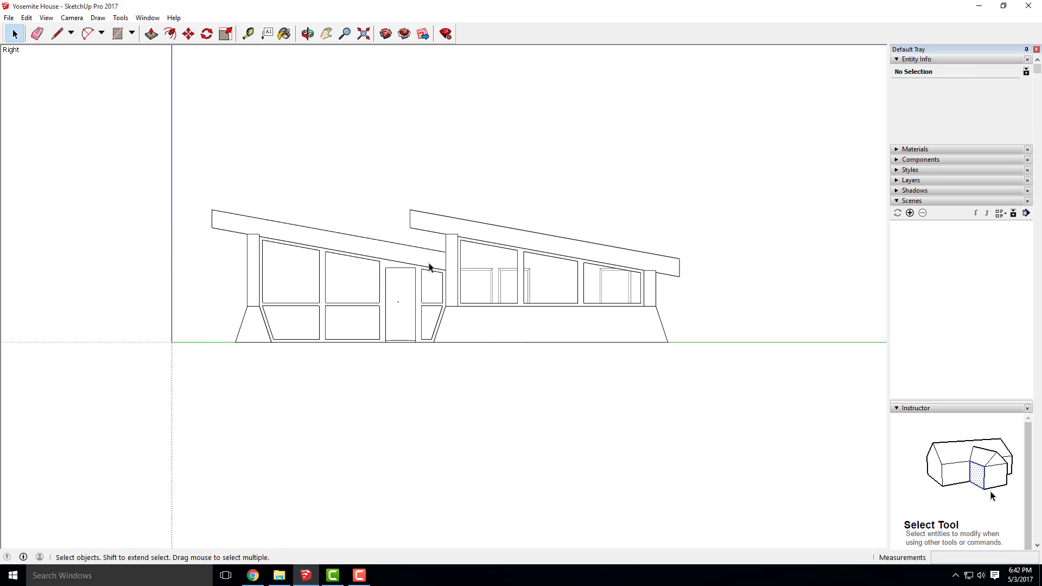
Step: Frame the house so the elevation fills the view and save this view as a new scene
scroll(364, 282, up, 2)
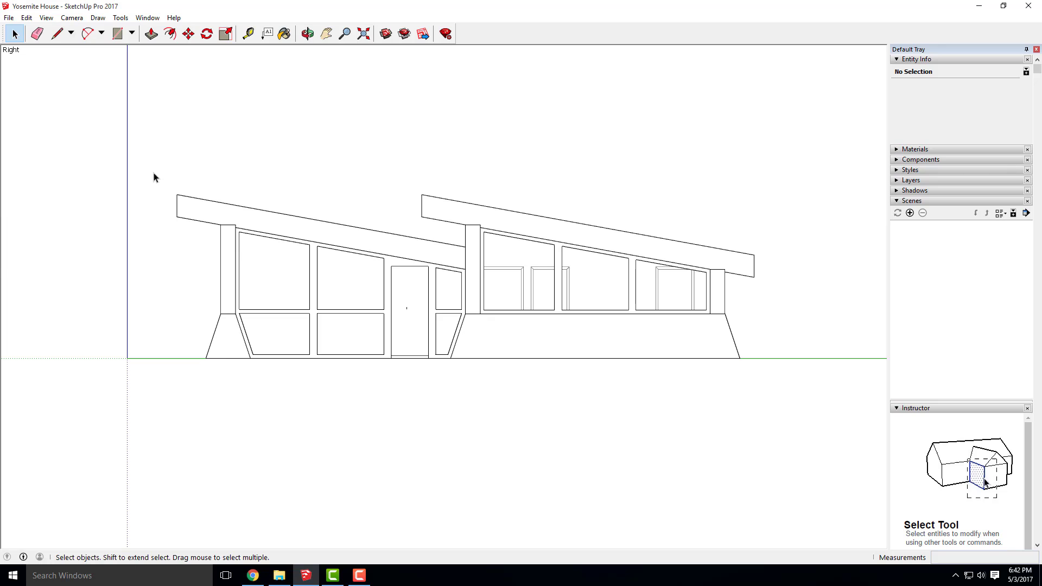
scroll(480, 260, down, 5)
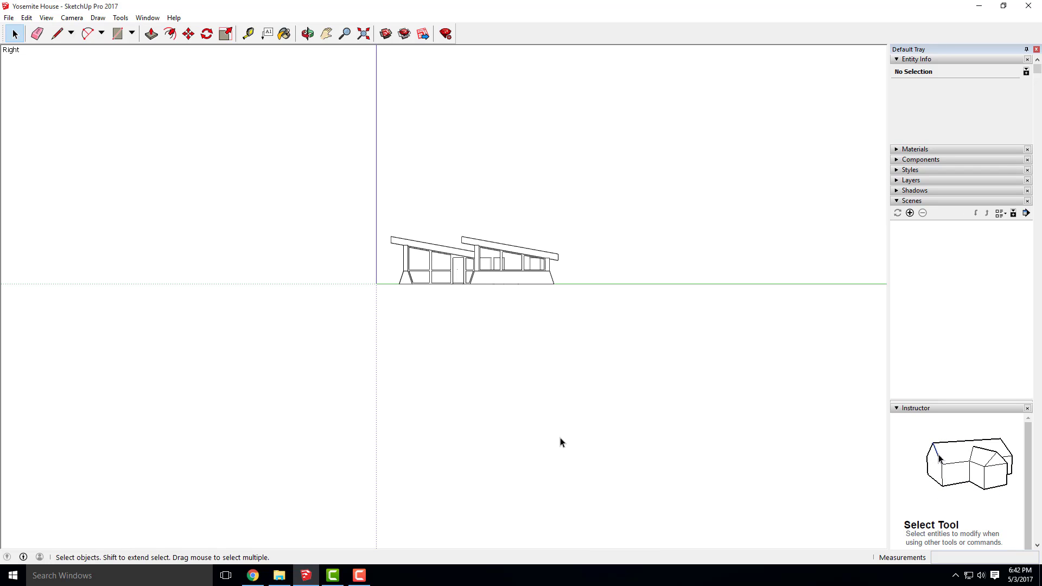
scroll(495, 263, up, 5)
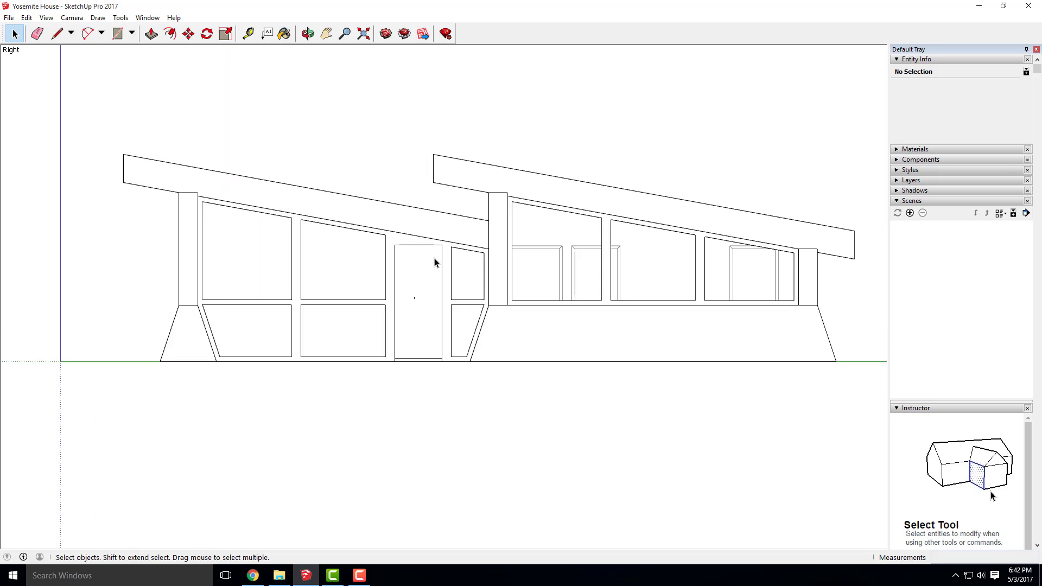
scroll(434, 263, down, 3)
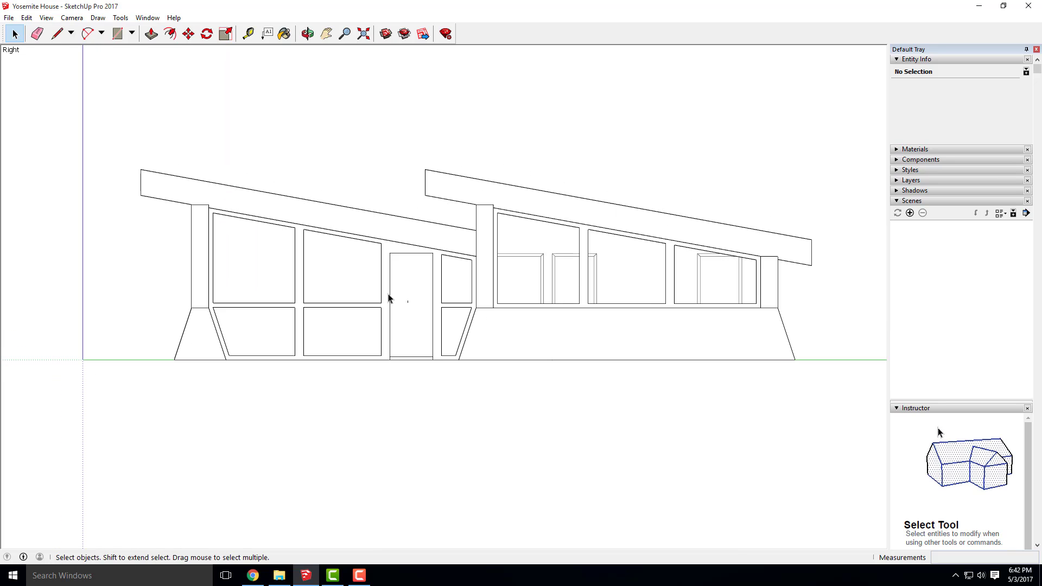
click(910, 212)
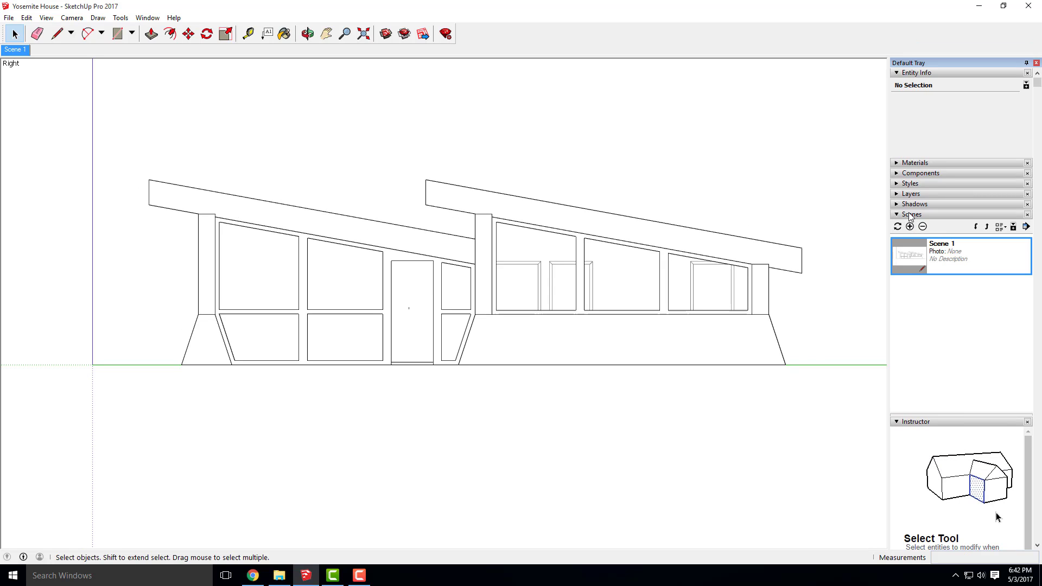
Step: Try to rename the new scene as North Elevation
right_click(953, 256)
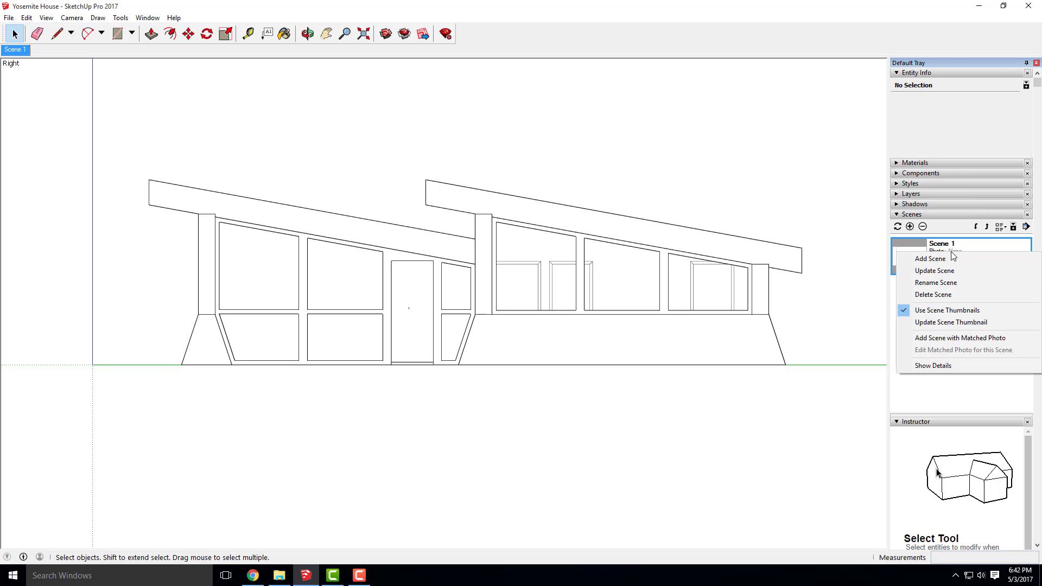
click(956, 283)
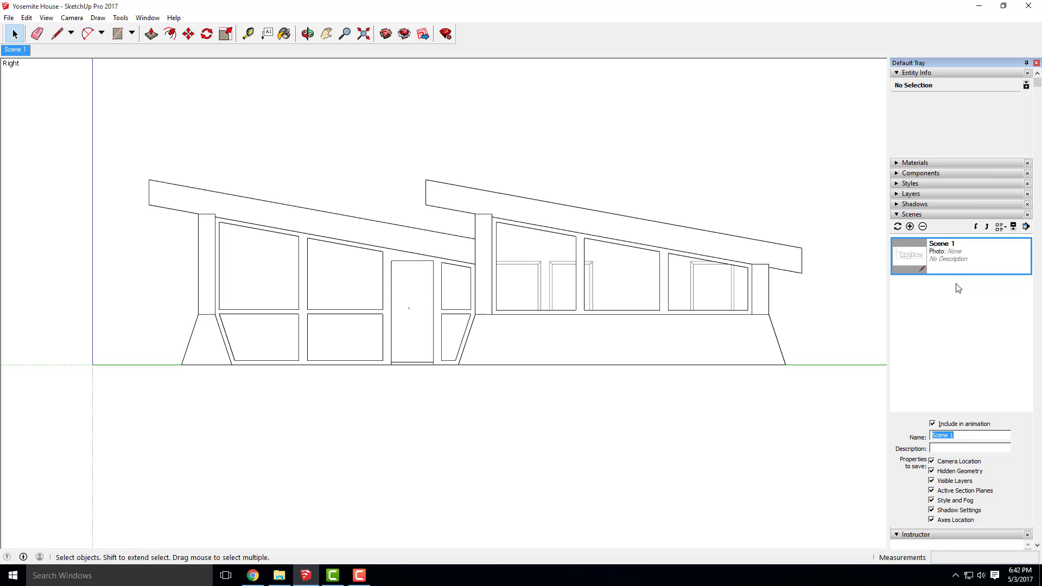
text(North Elevation)
click(962, 332)
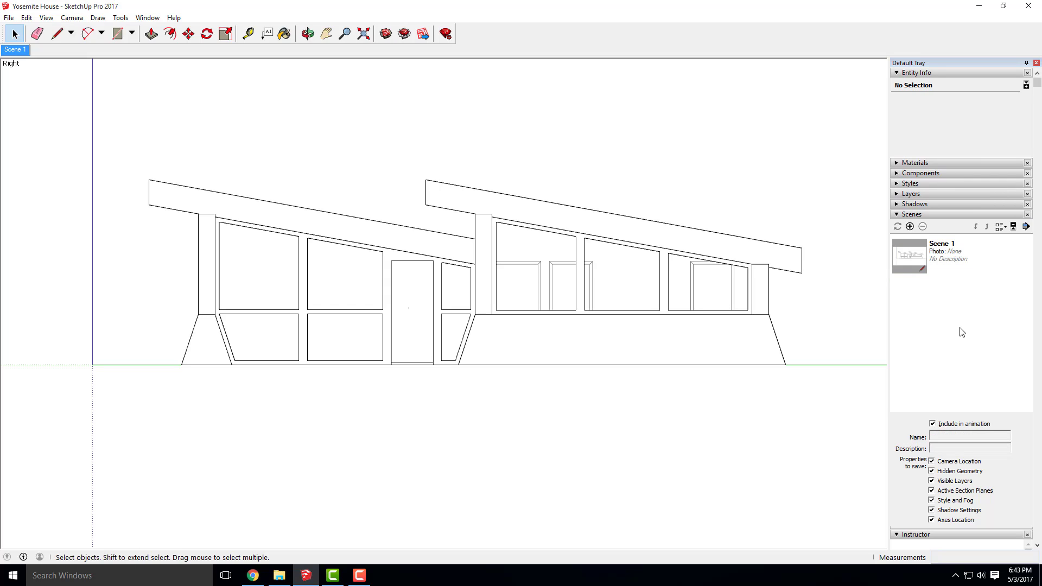
Step: Select Scene 1 and replace its name with "North Elevatoin"
click(934, 256)
drag(957, 436, 857, 436)
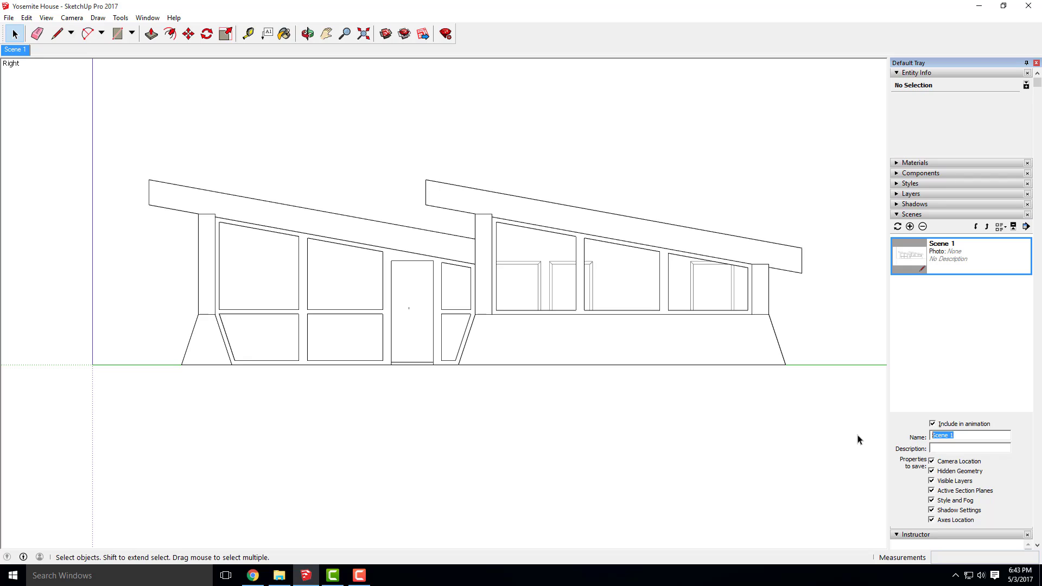
text(North Elevatoin)
key(Return)
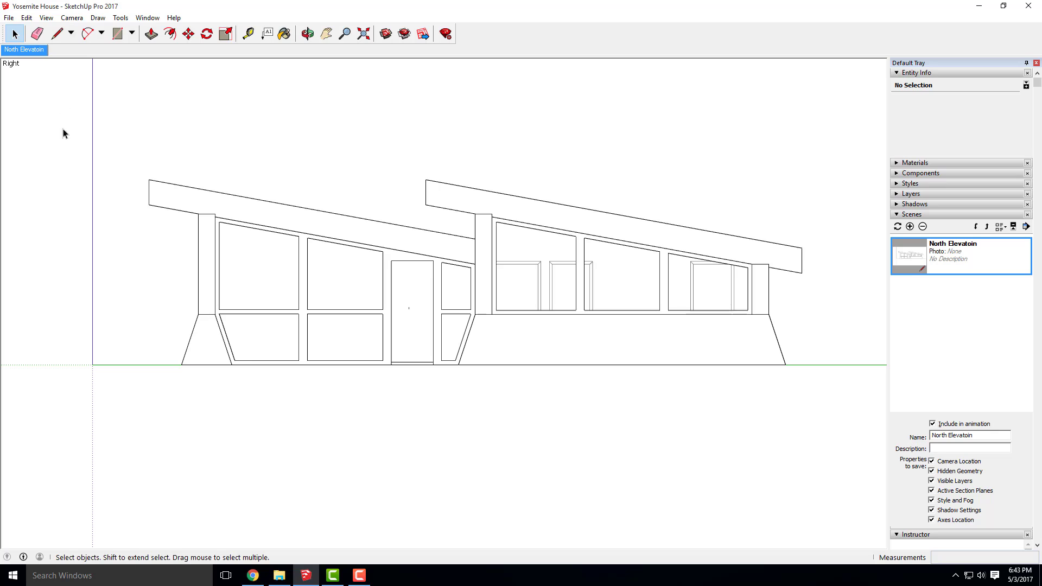
Step: Hide the guides and the model axes in the elevation view
click(75, 18)
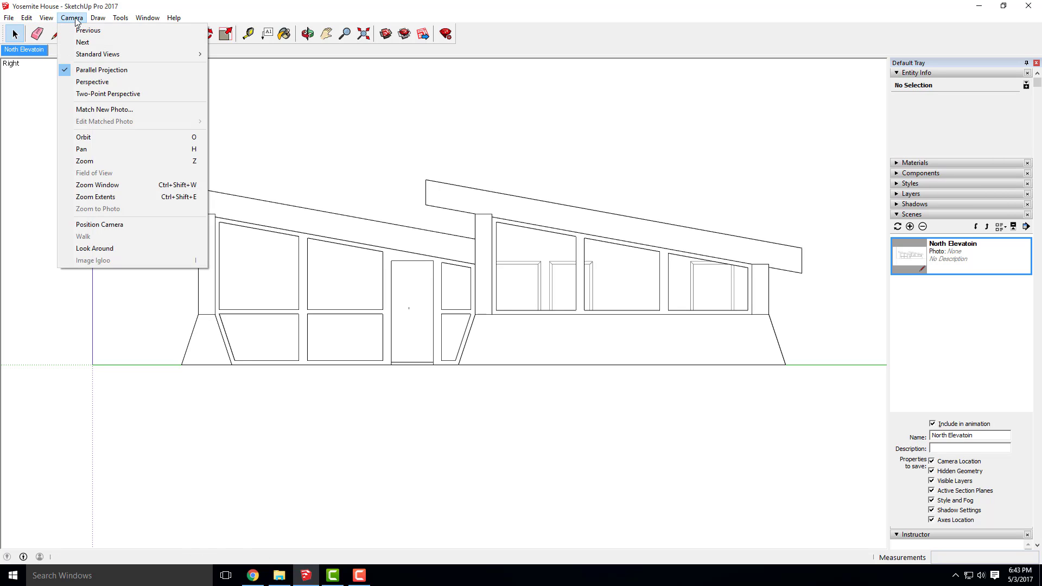
mouse_move(40, 22)
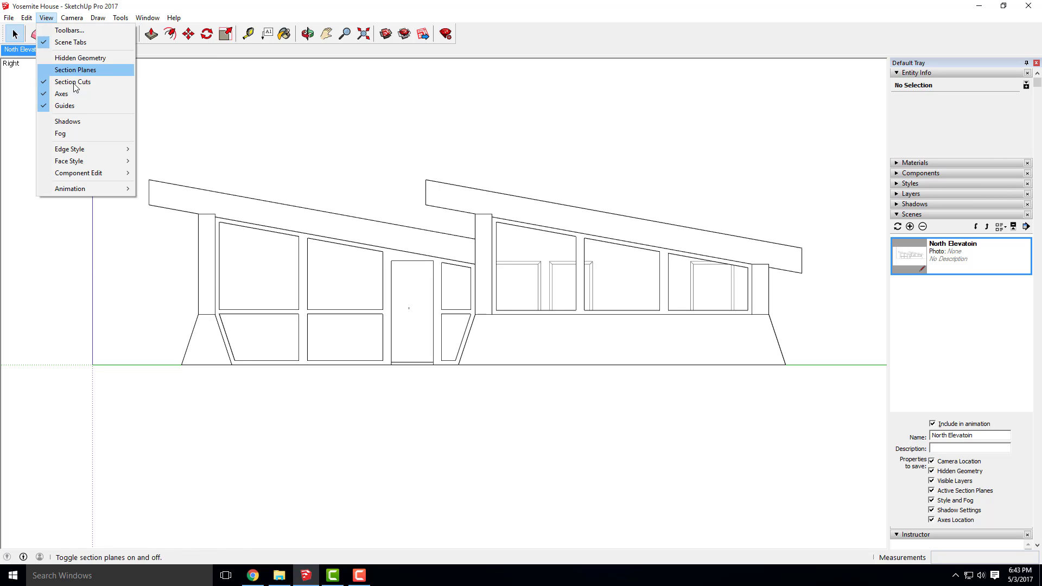
click(61, 105)
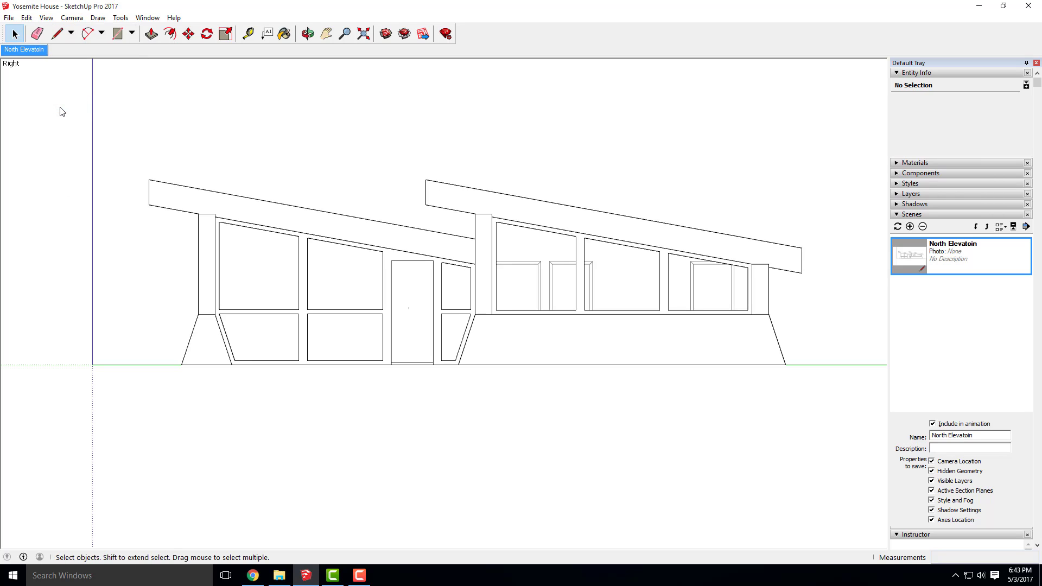
click(46, 18)
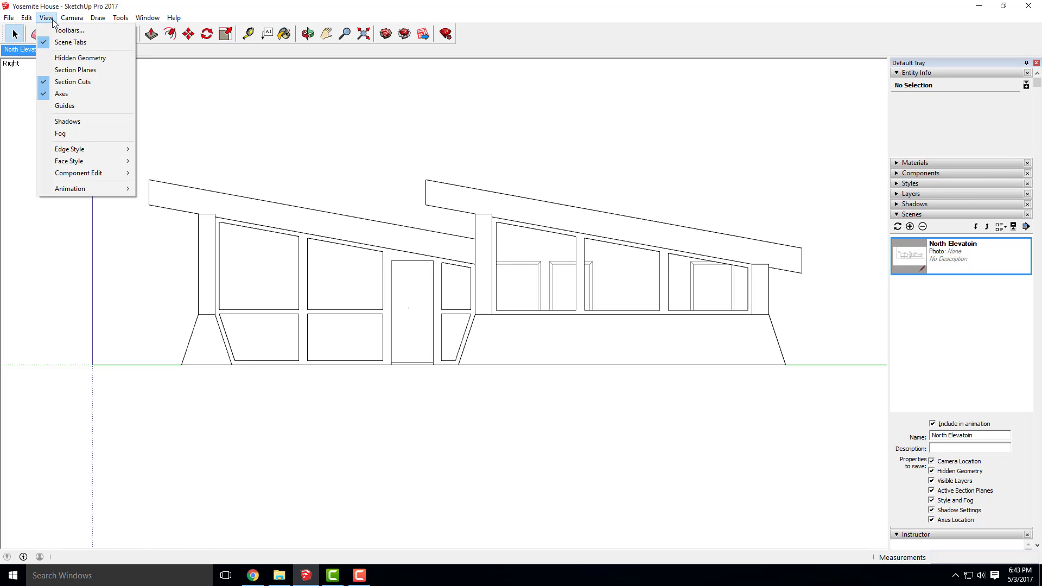
click(81, 94)
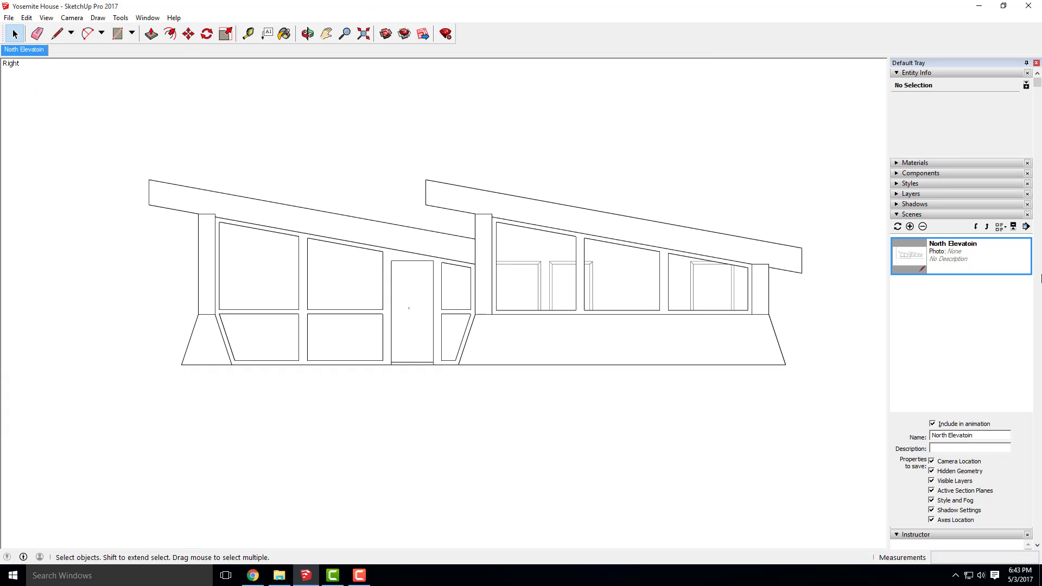
Step: Update the "North Elevatoin" scene with all its properties, choosing to update the selected style
click(898, 227)
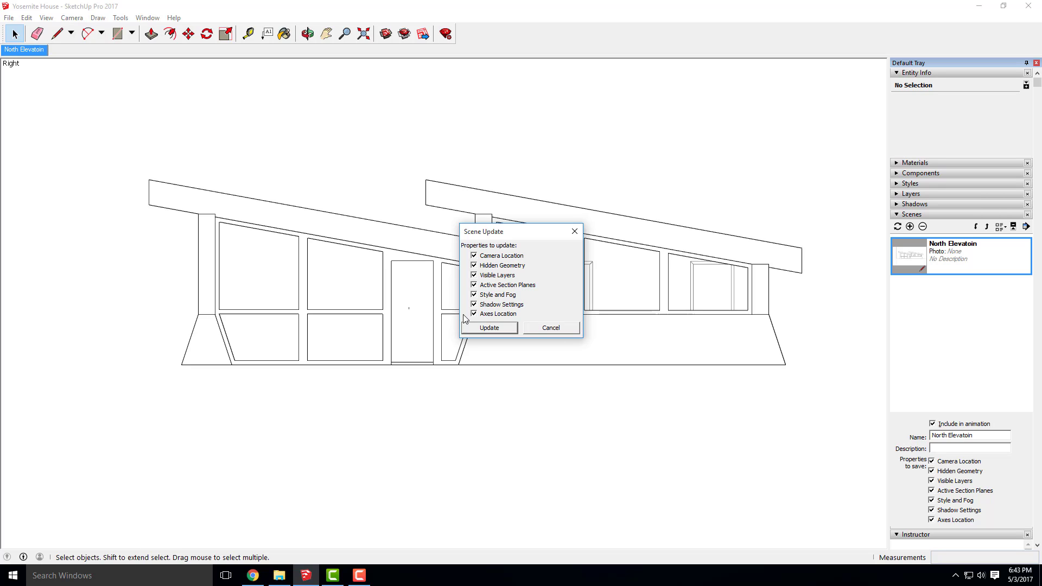
click(476, 330)
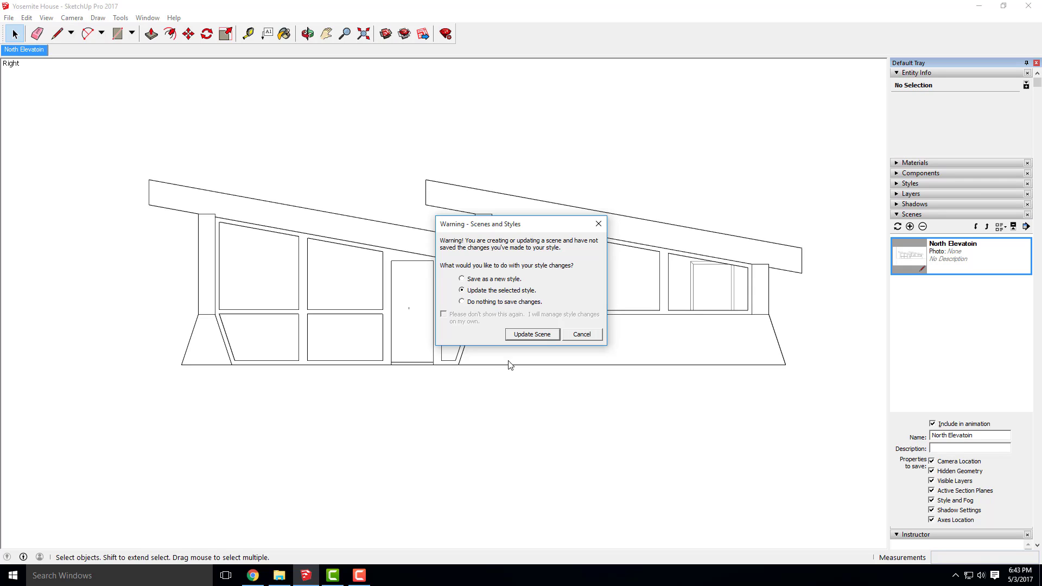
click(526, 335)
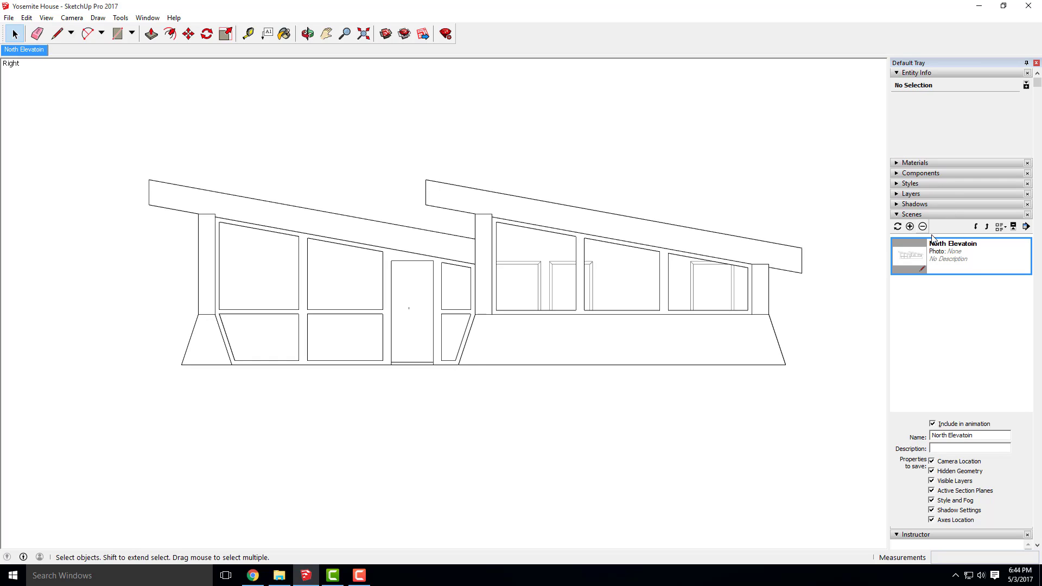
Step: Apply the HiddenLine style from the Default Styles collection to the elevation
click(897, 188)
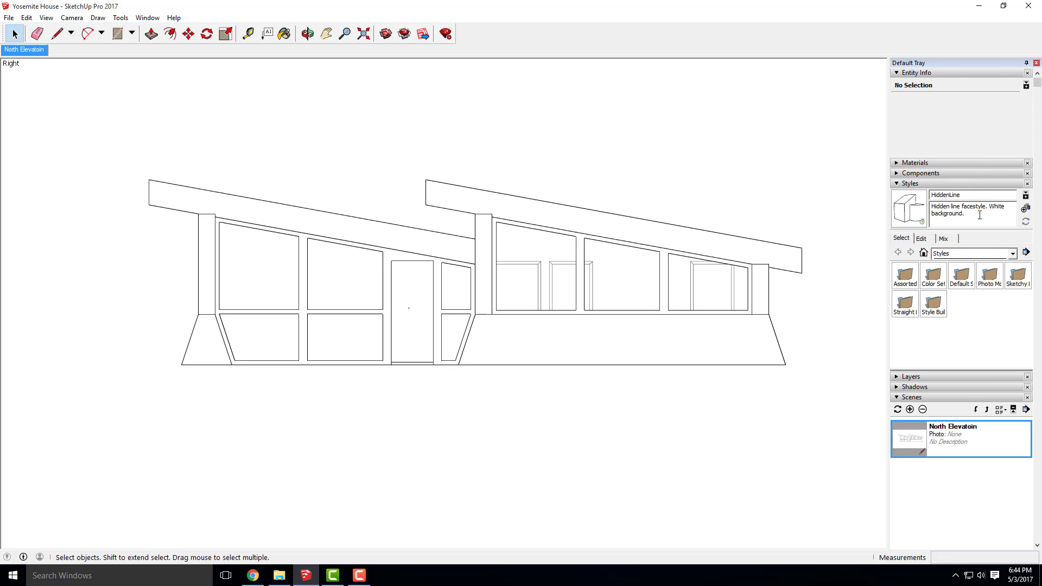
click(1013, 254)
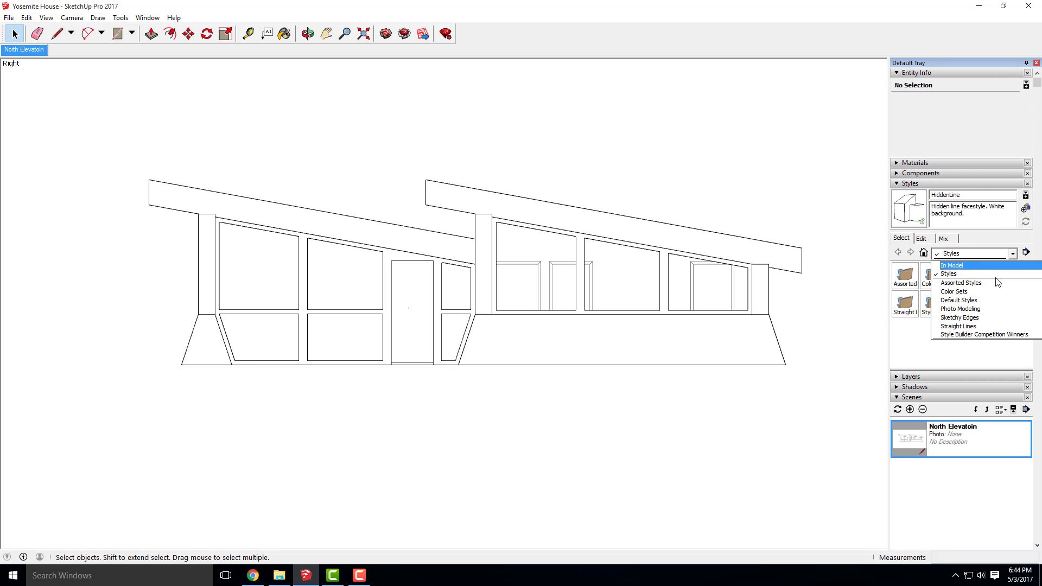
click(971, 300)
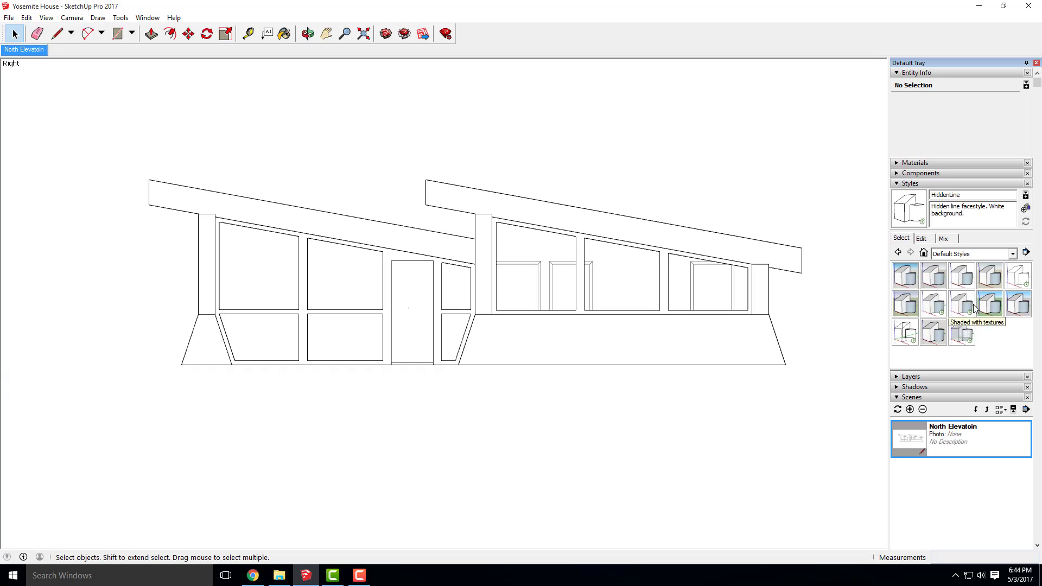
click(1023, 279)
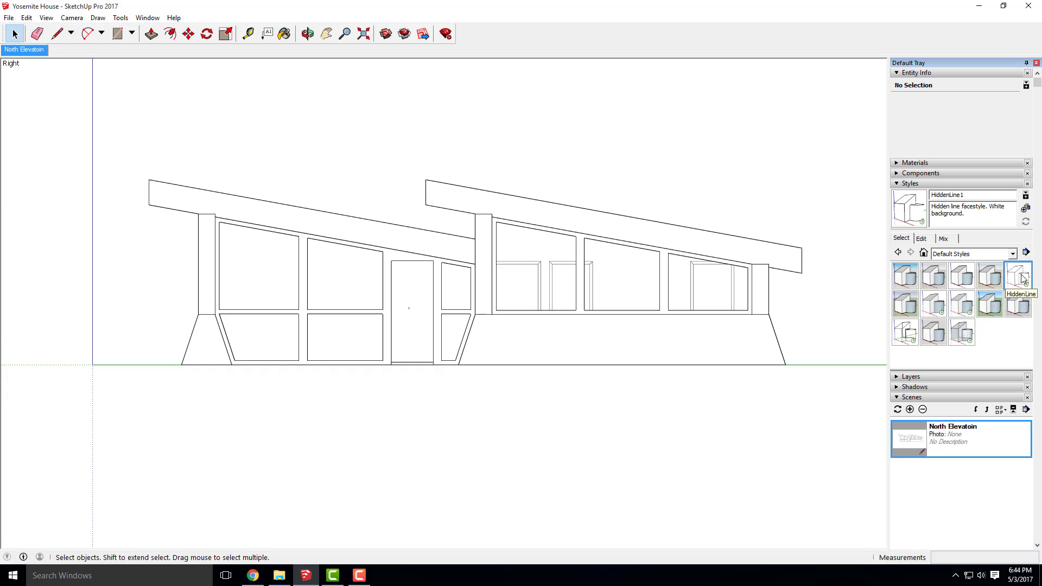
Step: Turn off the axes and guides again for the newly applied HiddenLine style
click(44, 20)
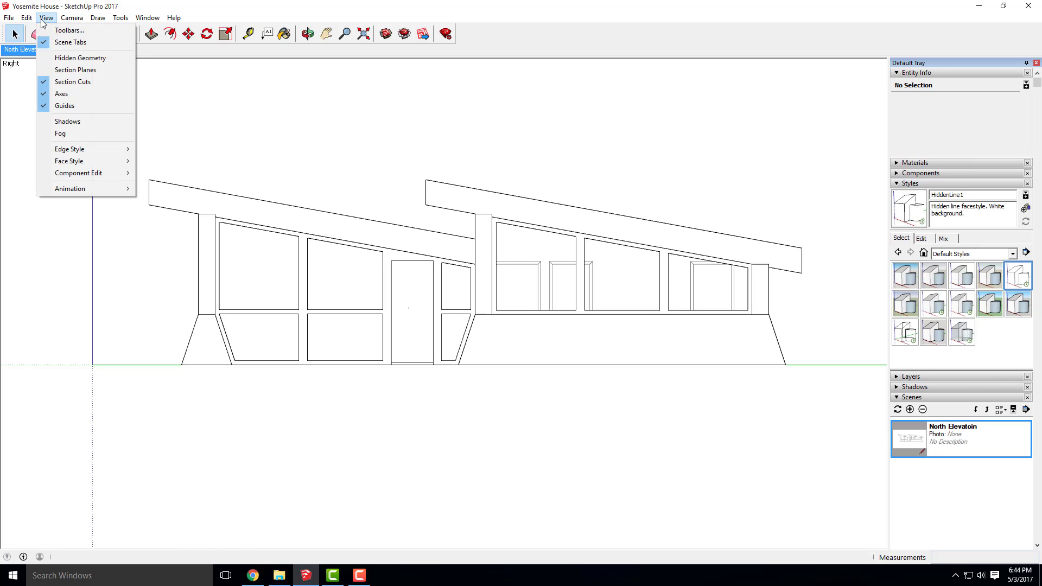
click(61, 94)
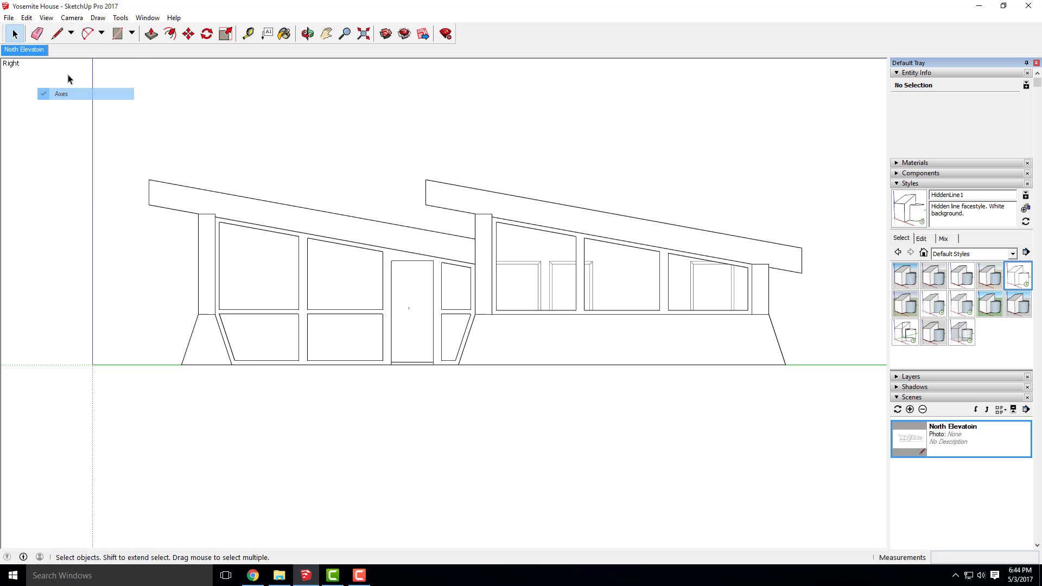
click(46, 22)
click(68, 107)
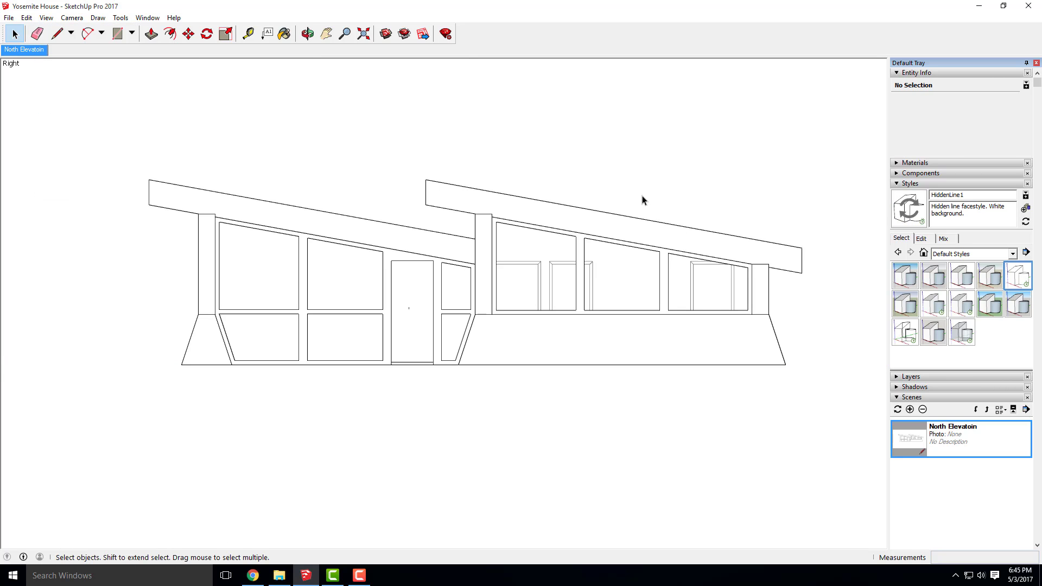
Step: Set up a 2D graphic JPEG export named "Yosemite House-Hidden Line" in the Sketchup Exports folder of Week 15B- Content
click(10, 21)
mouse_move(50, 174)
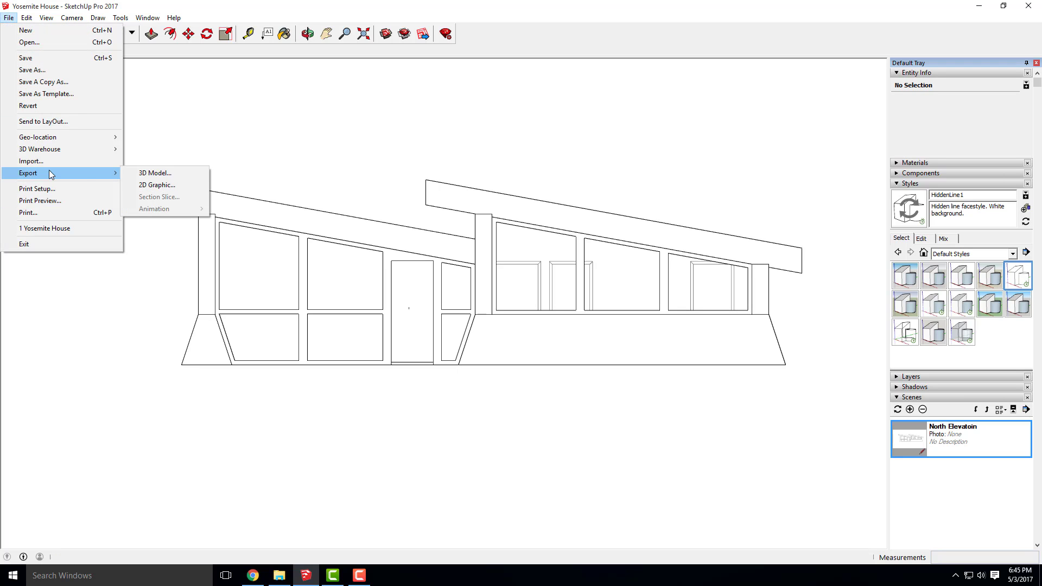
click(160, 185)
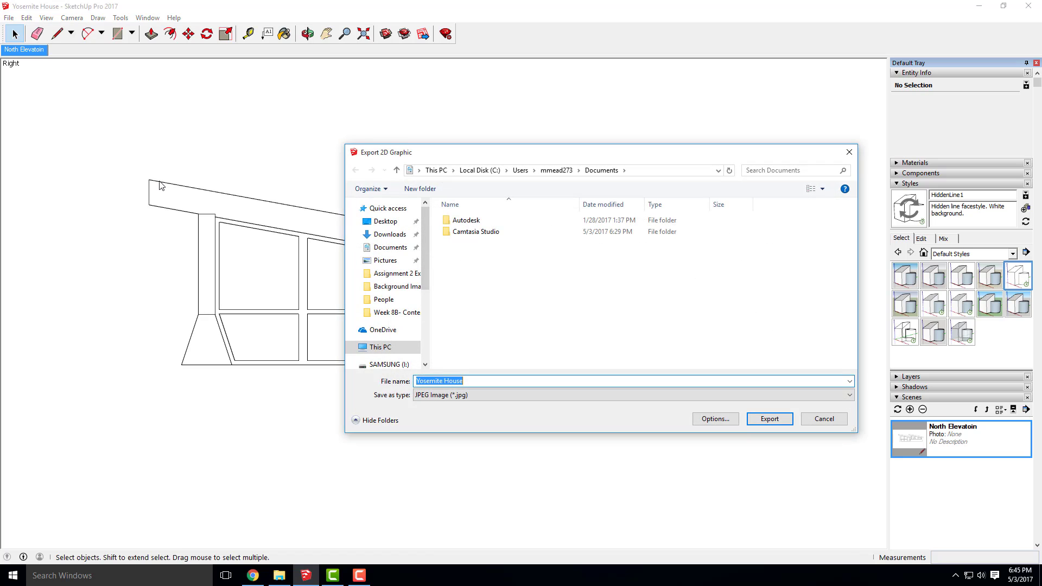
drag(425, 249, 418, 314)
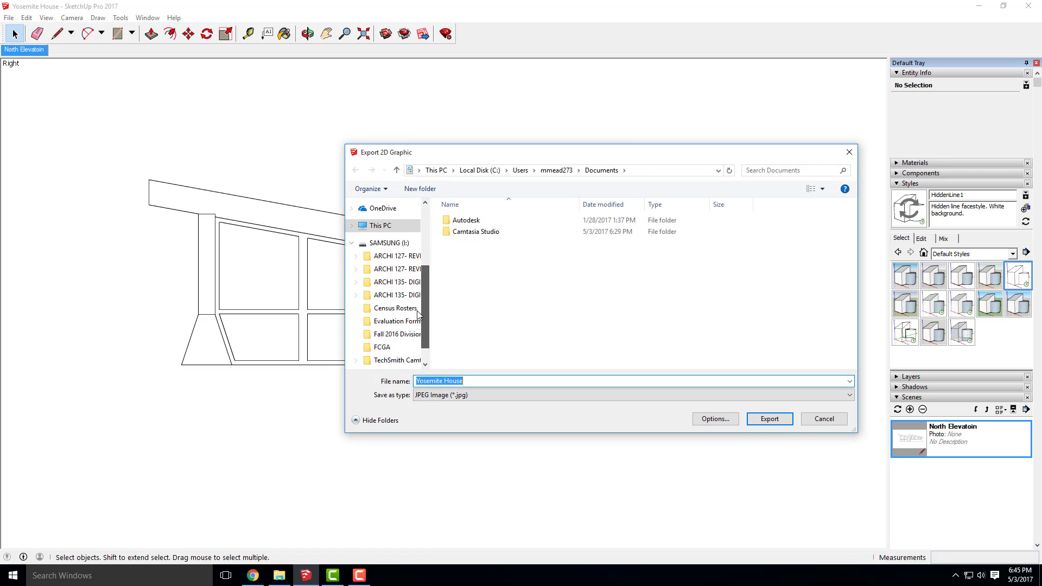
click(399, 295)
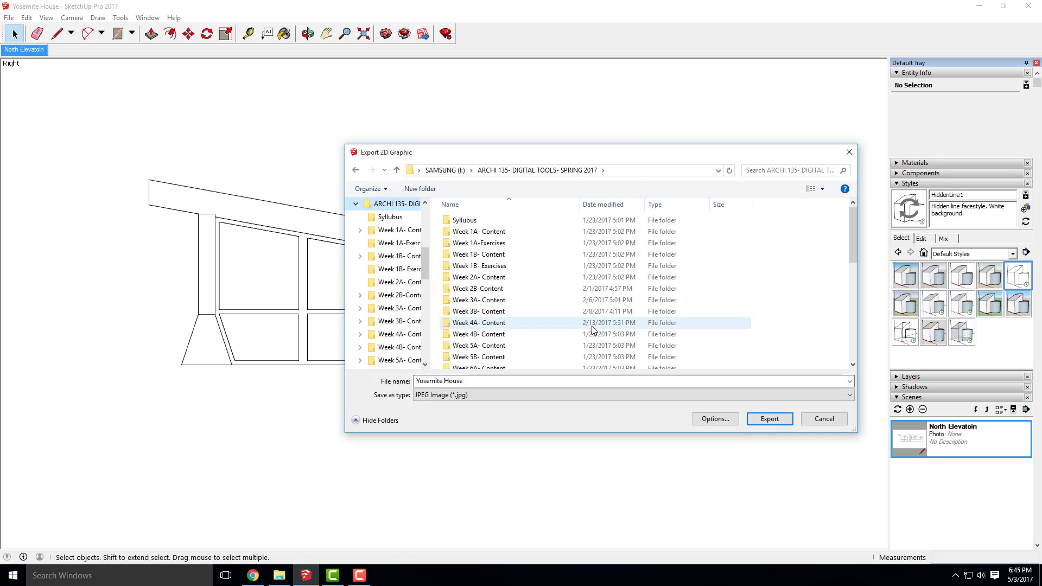
scroll(593, 329, down, 8)
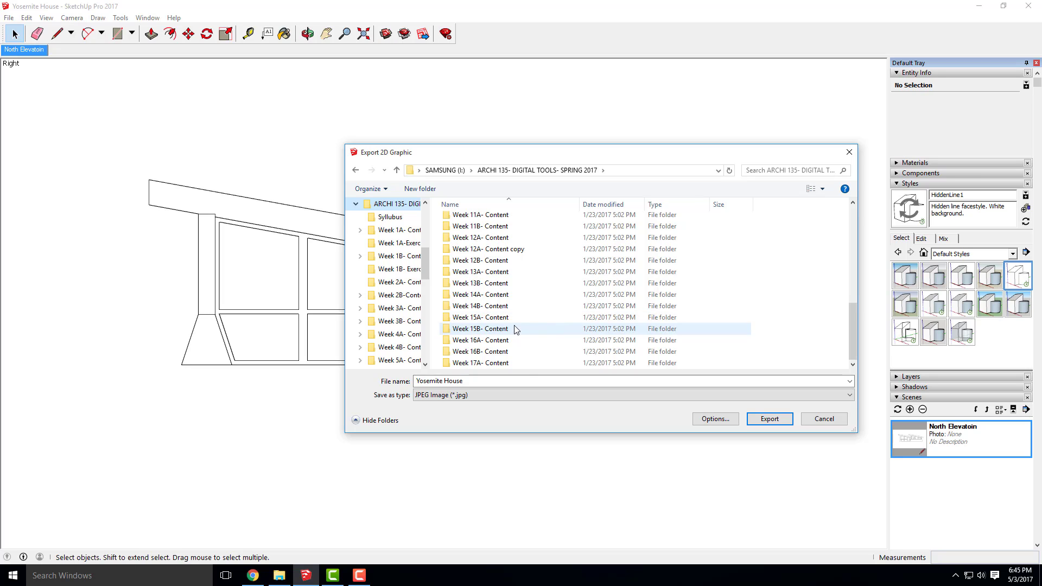
double_click(530, 331)
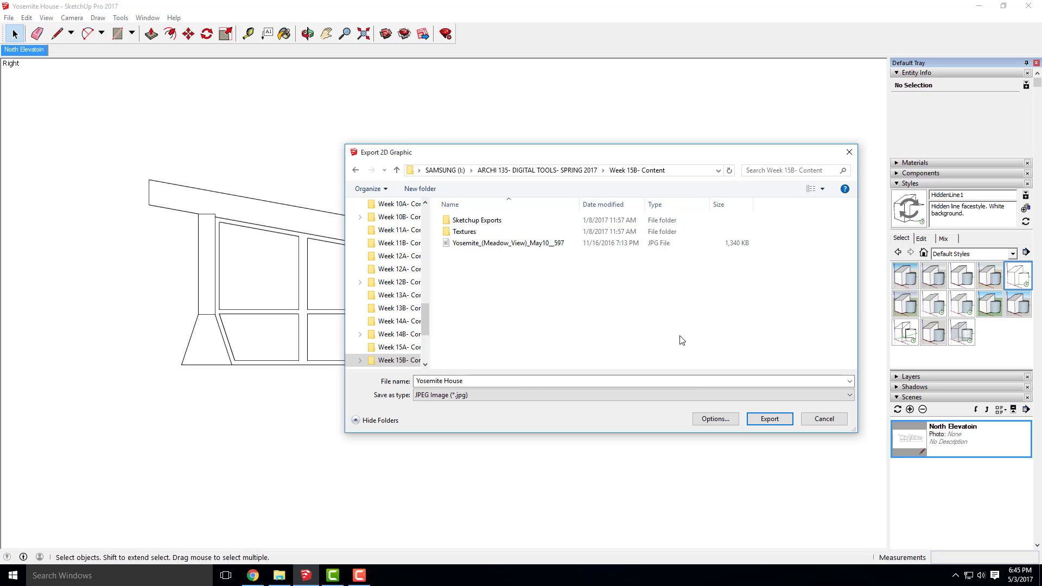
double_click(500, 225)
click(488, 380)
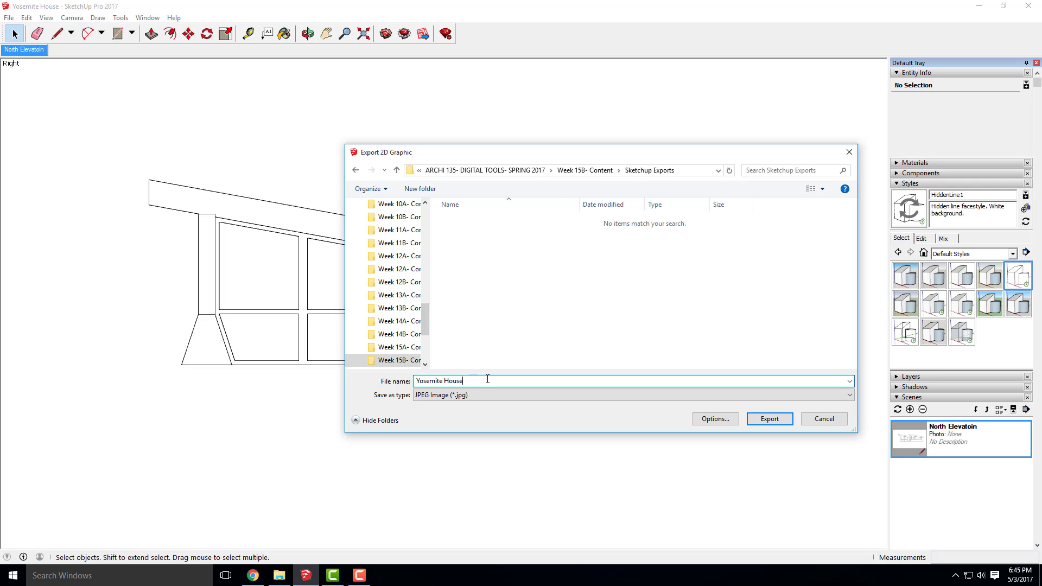
text(-HiddenLine)
Step: Disable the use of view size, set the image width to 6000 pixels and export the JPEG
click(718, 422)
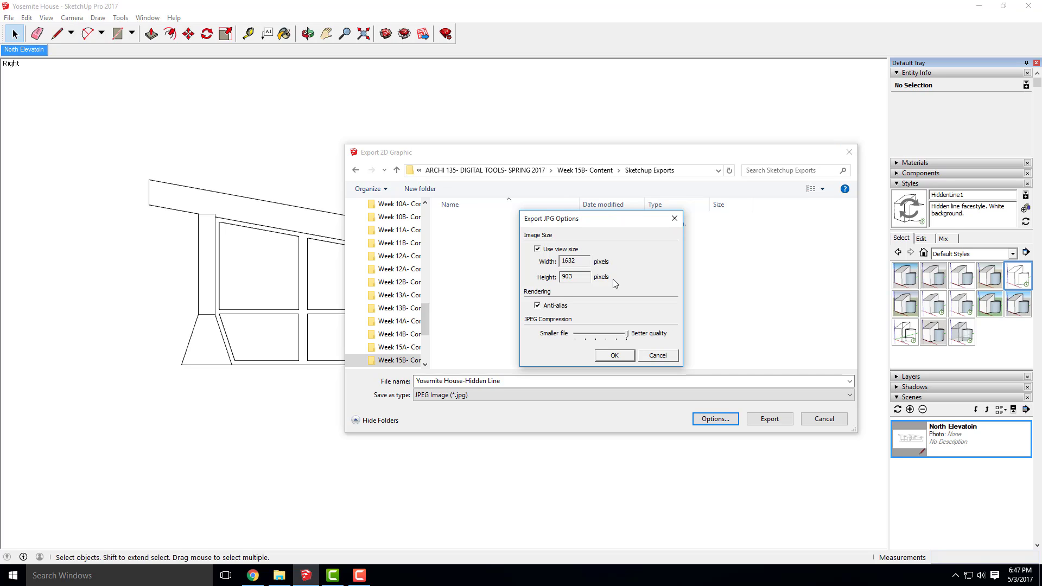
double_click(569, 262)
click(538, 249)
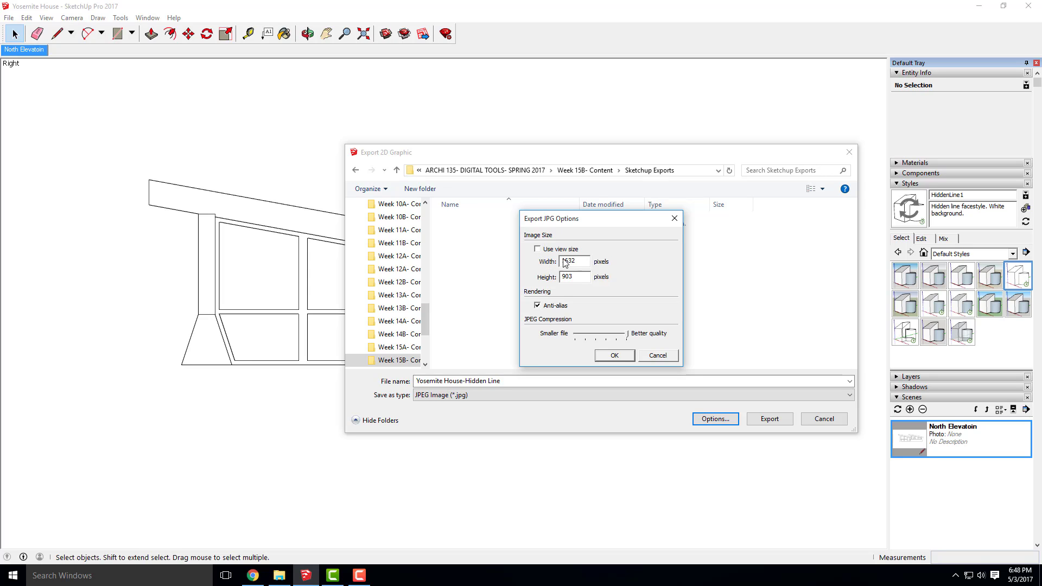
drag(580, 262, 543, 264)
text(6000)
click(618, 357)
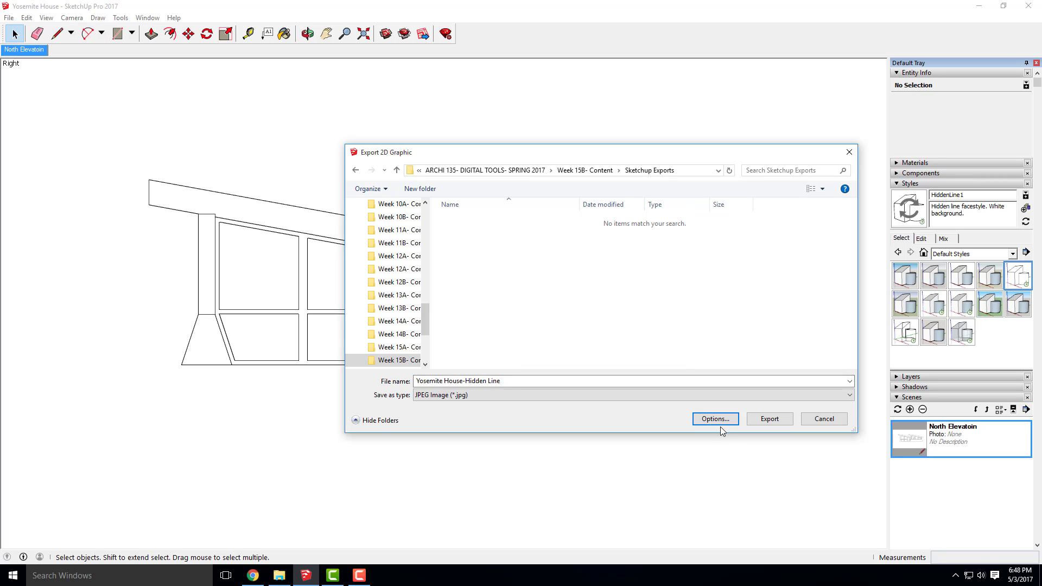
click(778, 419)
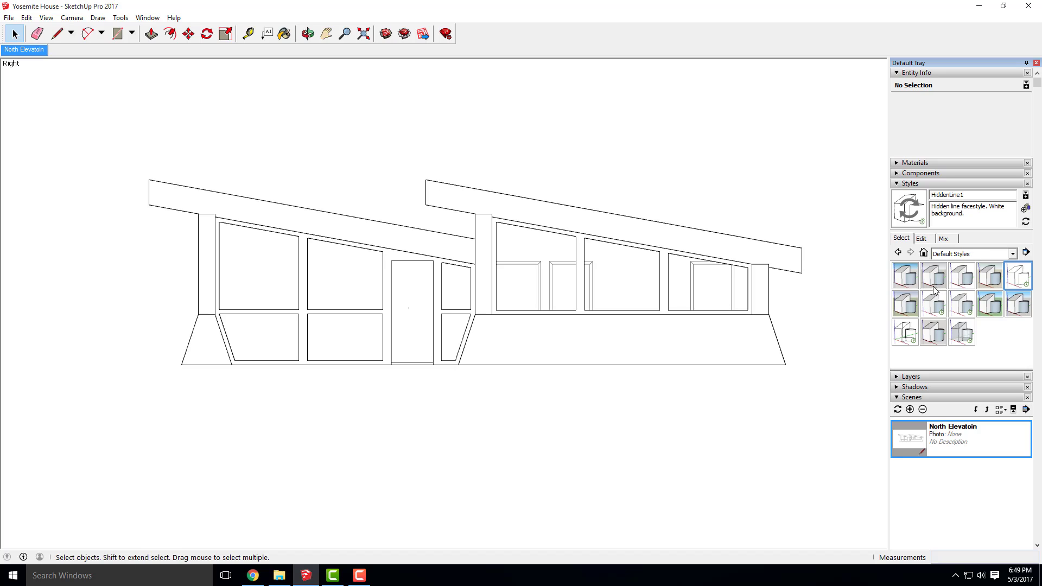
Step: Try switching off edge display in the current style, restore the edges and reveal the shadow settings
click(1013, 254)
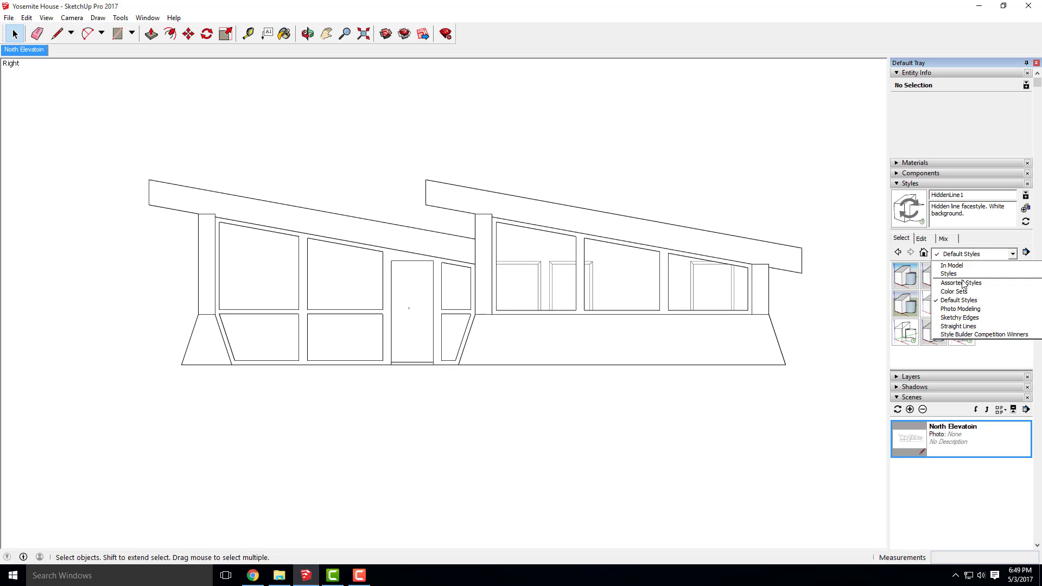
click(988, 237)
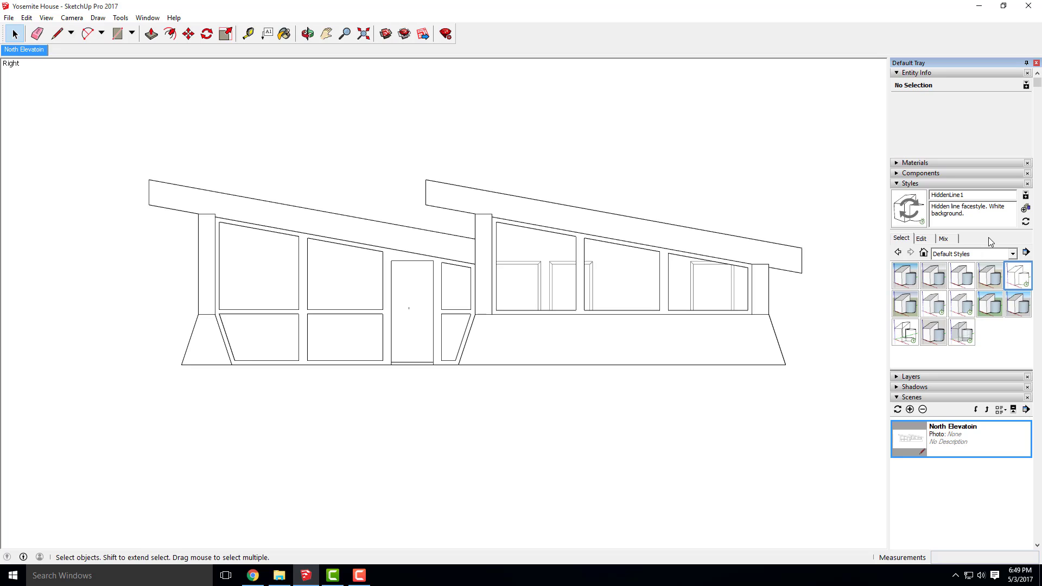
click(923, 240)
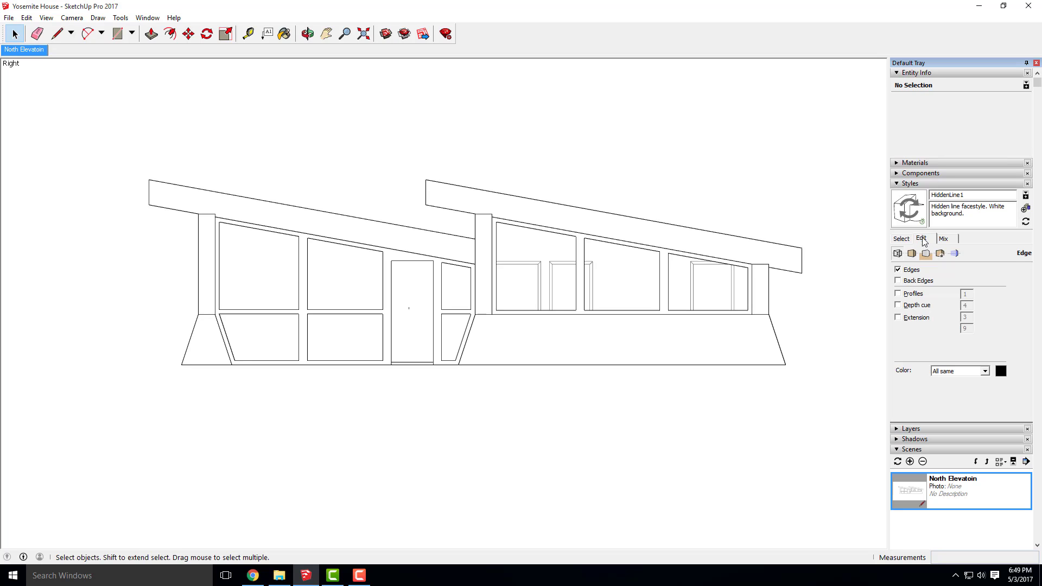
click(898, 270)
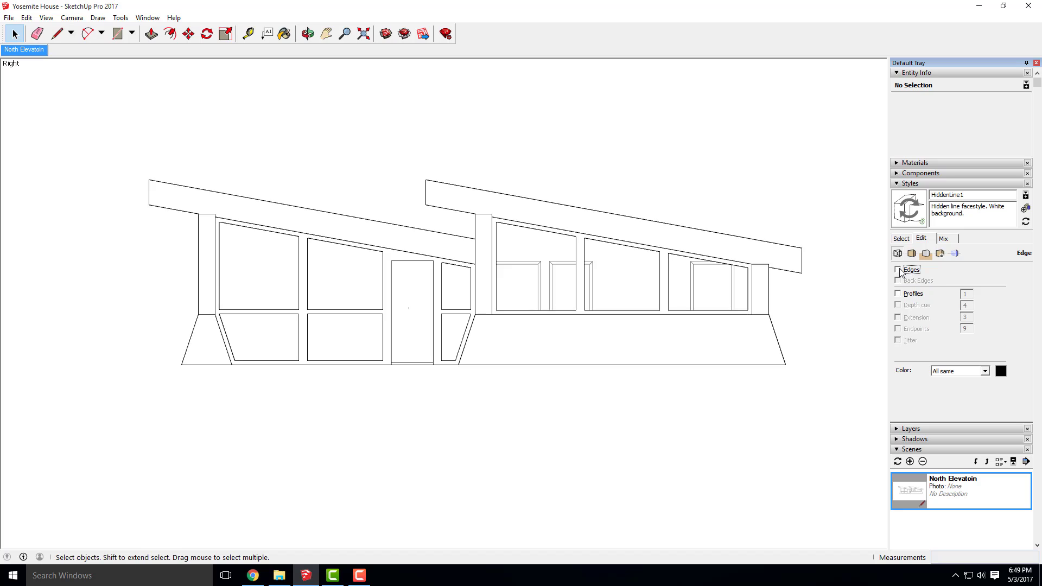
click(904, 439)
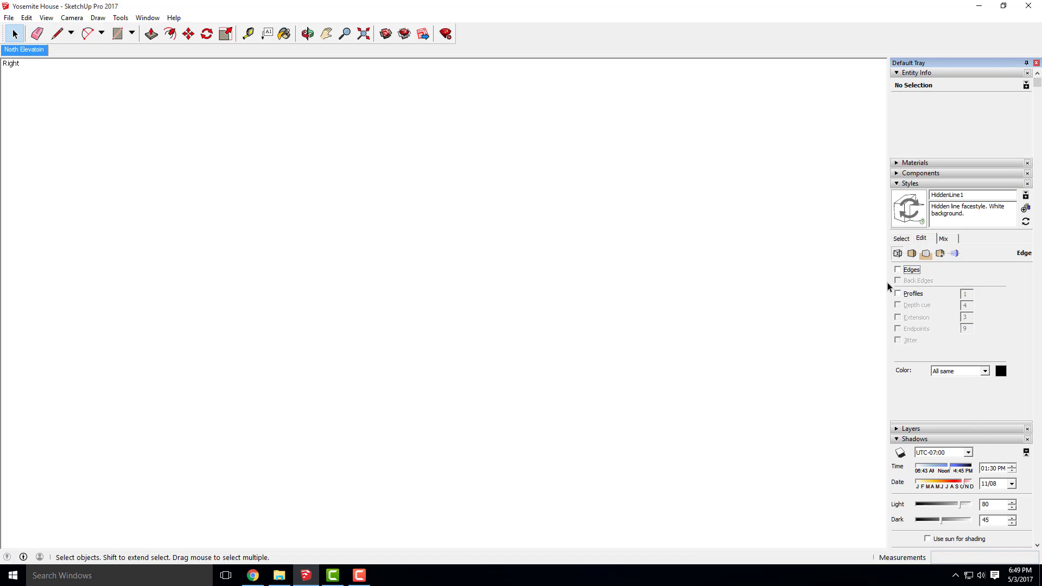
click(898, 270)
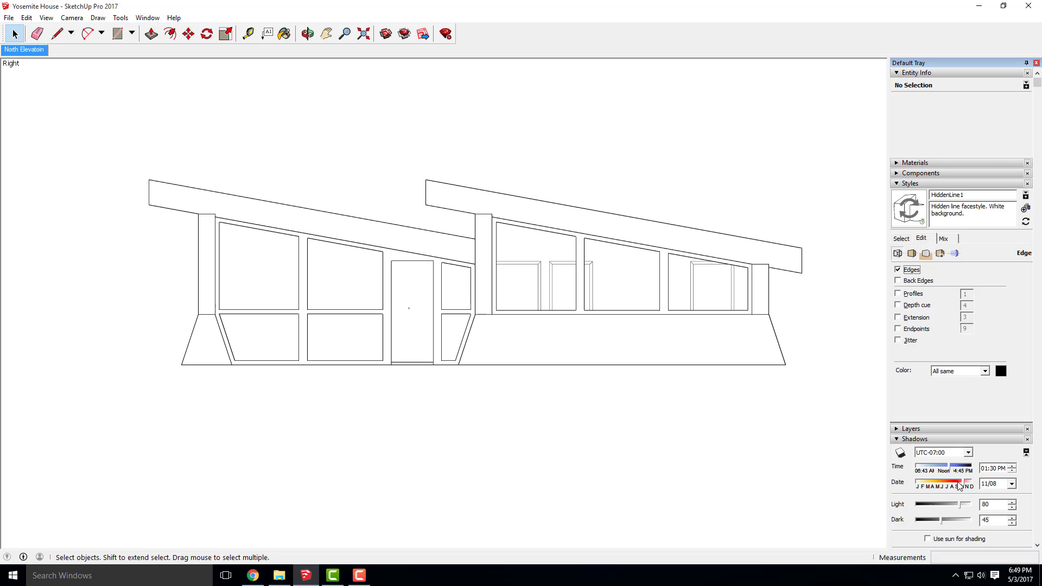
Step: Turn on shadows and set the sun to 11:58 AM on 06/22
click(900, 453)
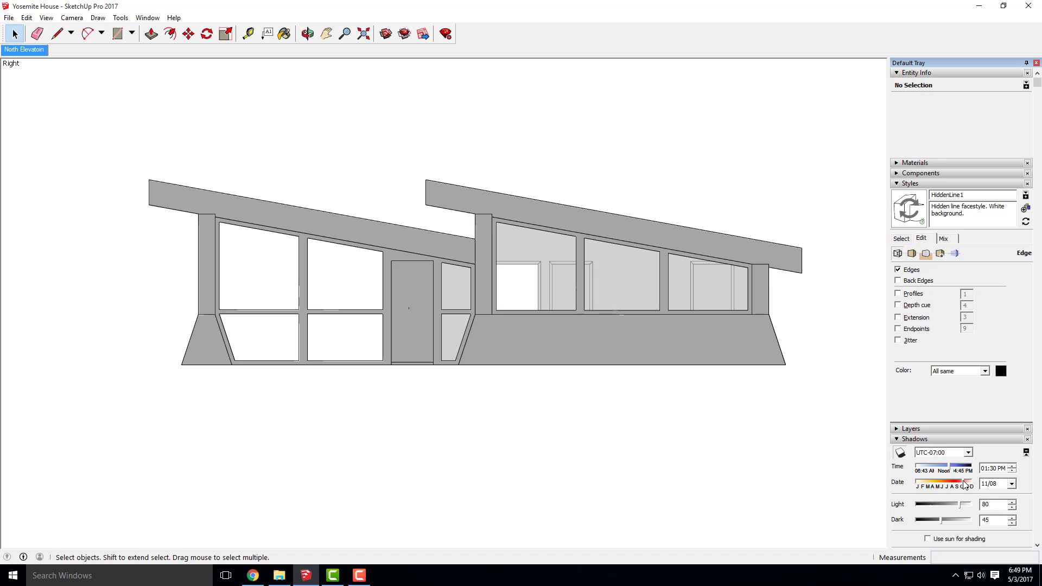
mouse_move(967, 482)
mouse_down()
mouse_move(949, 485)
mouse_move(948, 466)
mouse_move(944, 475)
mouse_up()
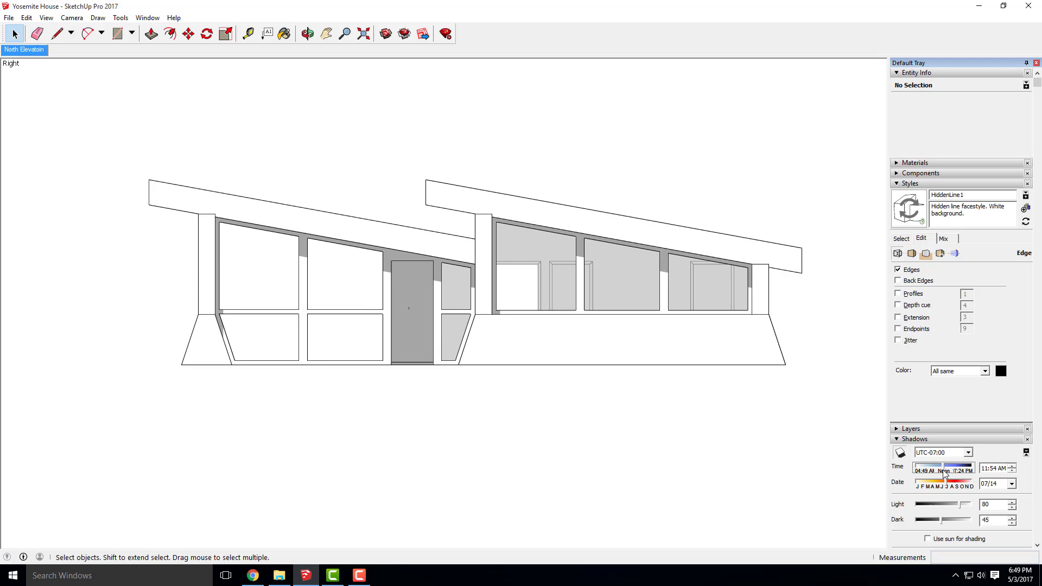
mouse_move(945, 473)
mouse_down()
mouse_move(949, 487)
mouse_move(970, 485)
mouse_move(923, 484)
mouse_move(944, 482)
mouse_move(944, 470)
mouse_up()
click(942, 487)
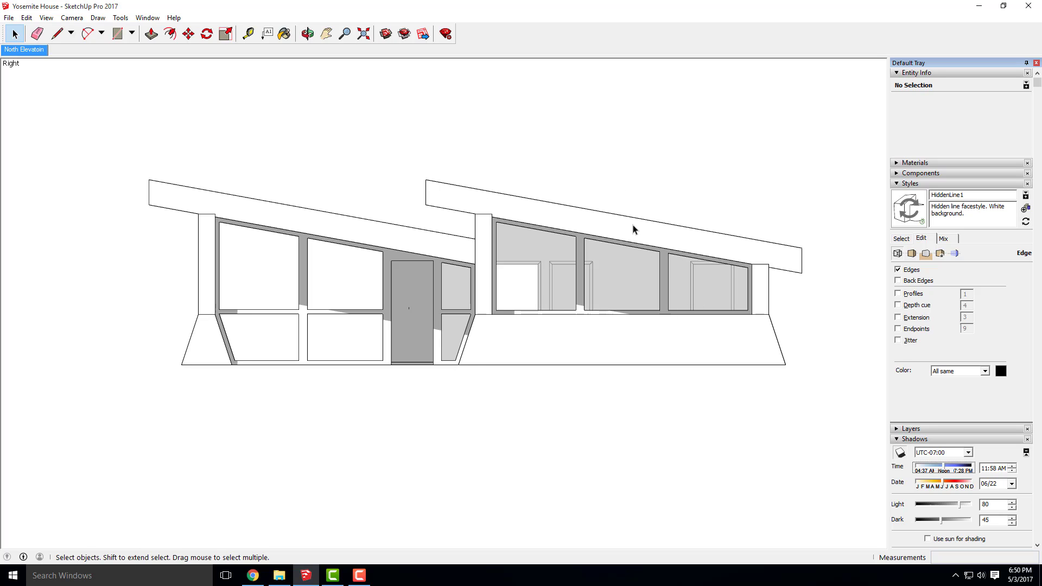
Step: Hide the edges so only the shadows remain and export the view as a JPEG named "Yosemite House-Shadow"
click(898, 270)
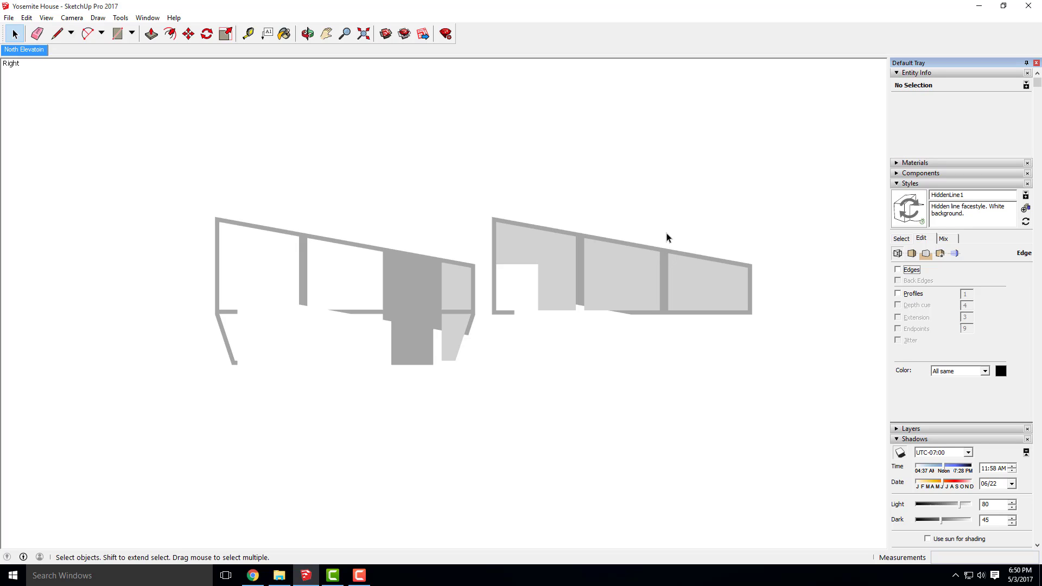
click(8, 19)
mouse_move(61, 173)
click(177, 184)
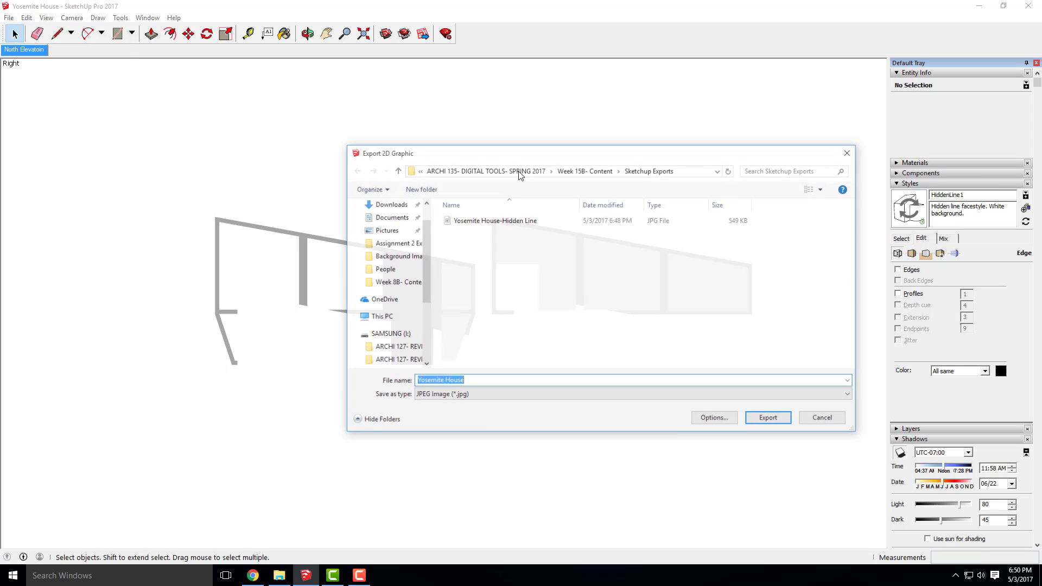
click(474, 380)
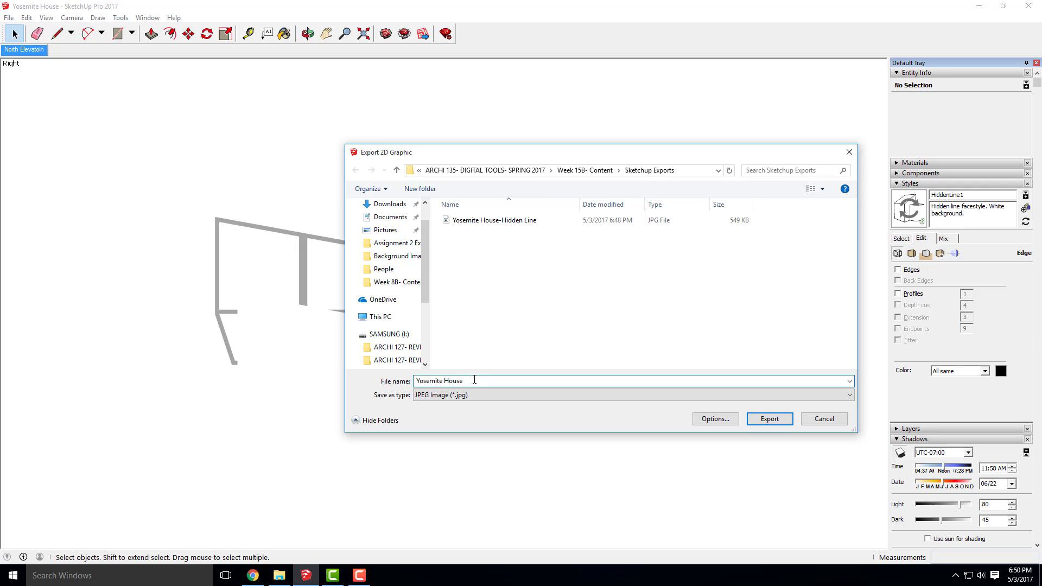
text(-Shadow)
click(768, 419)
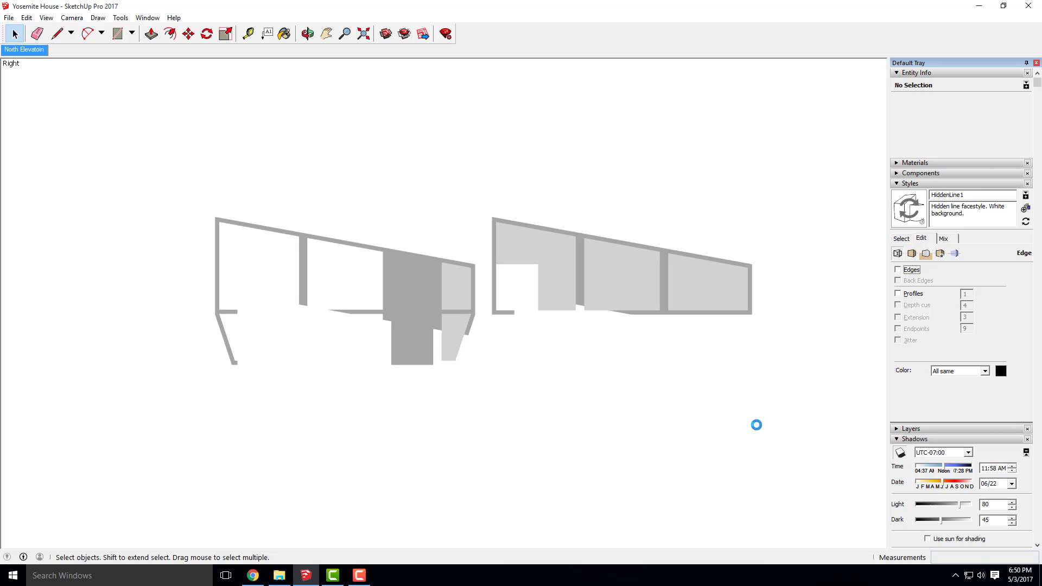
Step: Restore edge display in the current style and turn off the shadows
click(899, 271)
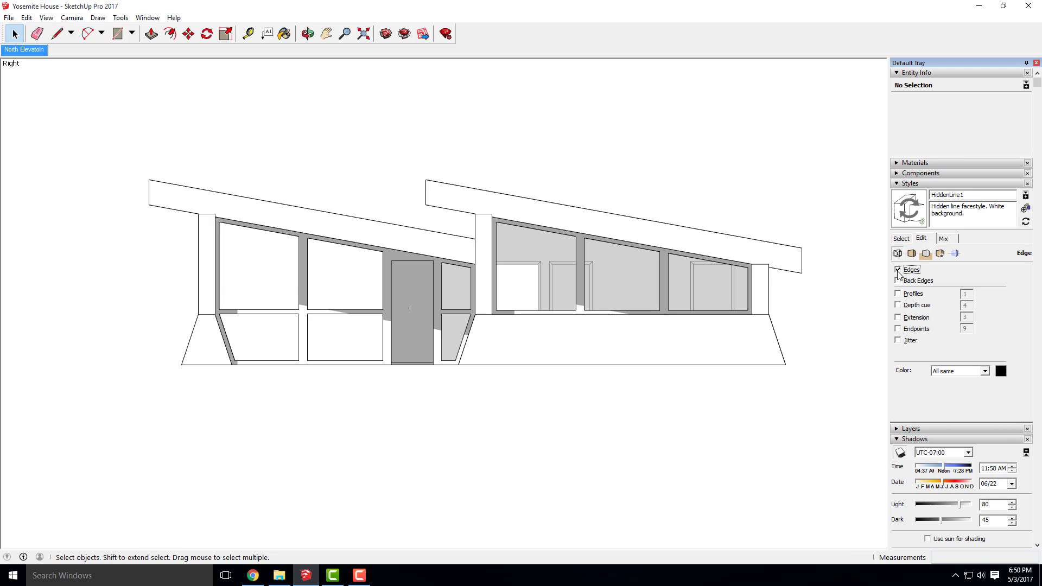
click(900, 454)
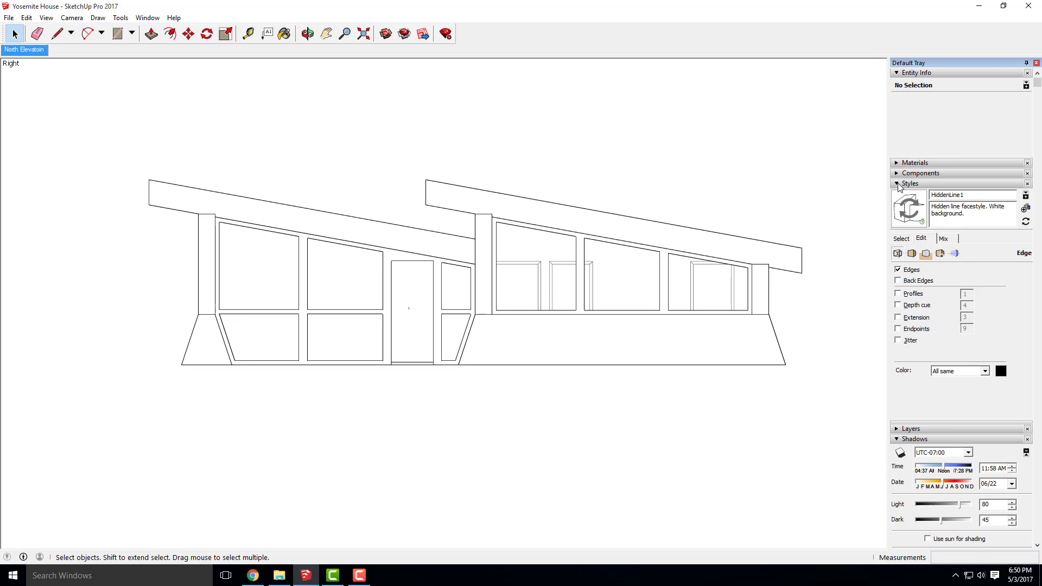
Step: Try the Dry Erase Marker Wide and Brush Strokes Wide styles from Sketchy Edges, and settle on the Airbrush style
click(901, 238)
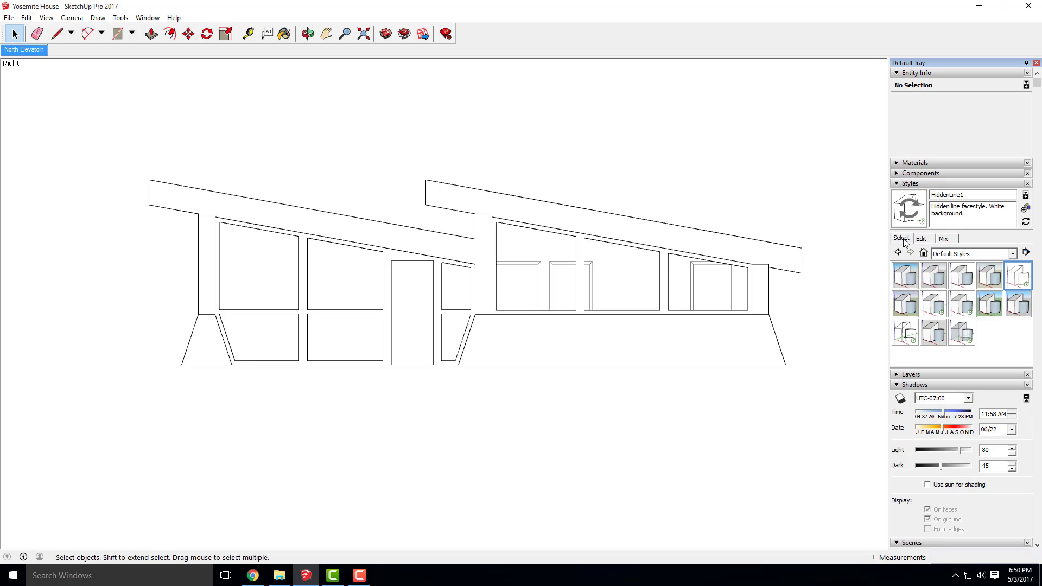
click(1013, 254)
click(961, 318)
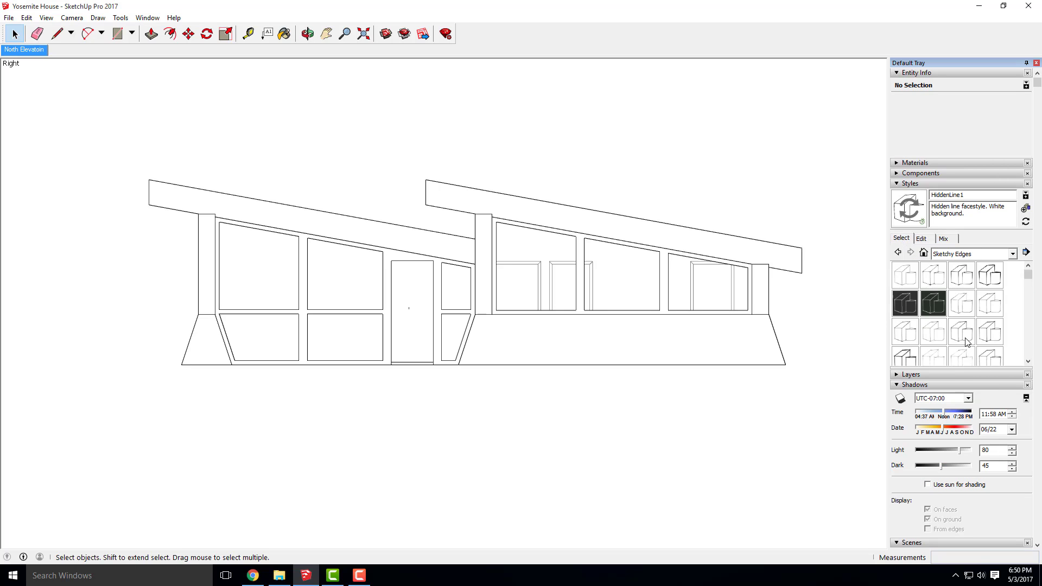
click(915, 360)
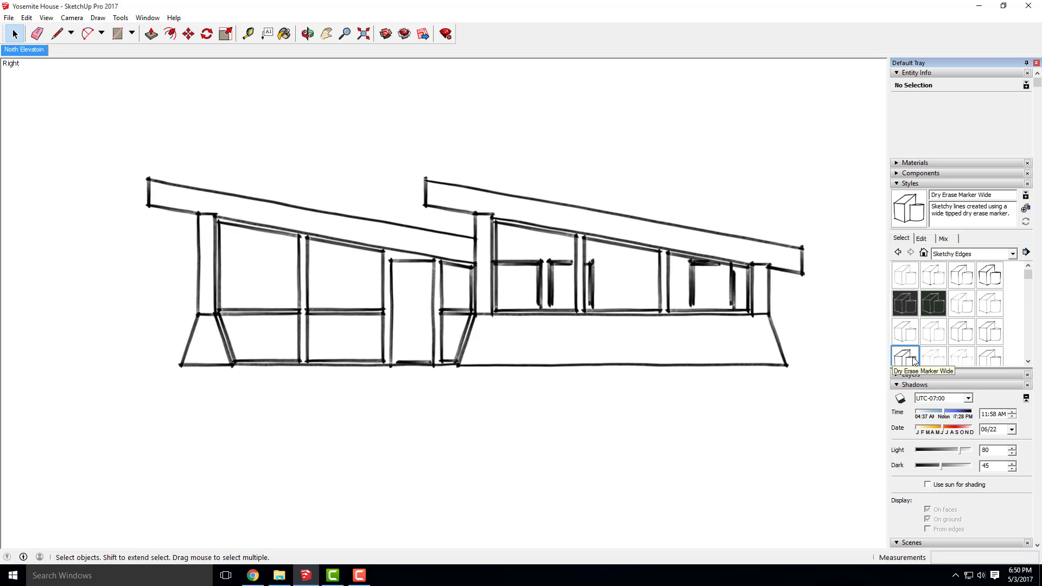
click(996, 279)
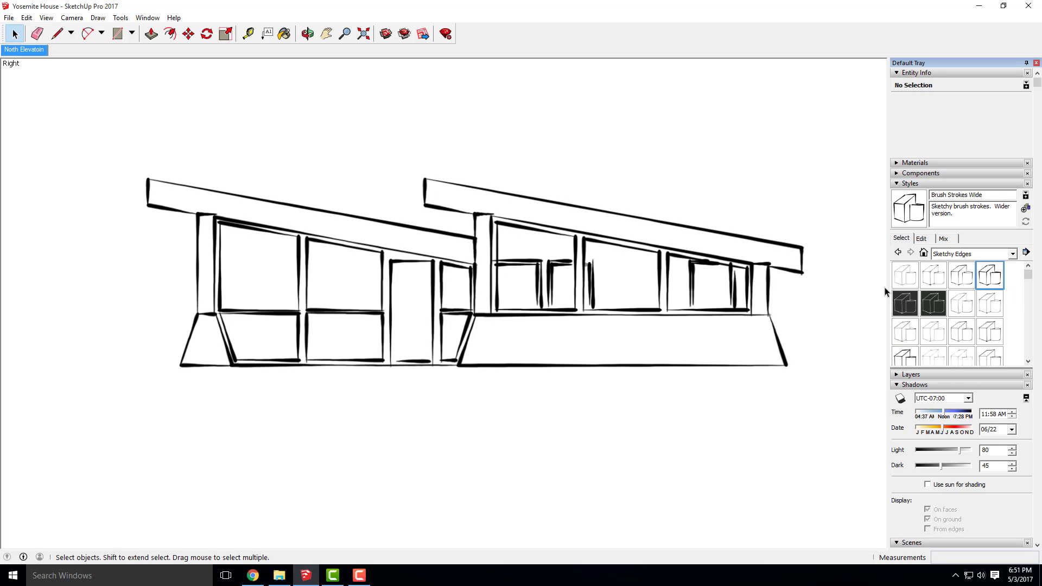
click(908, 283)
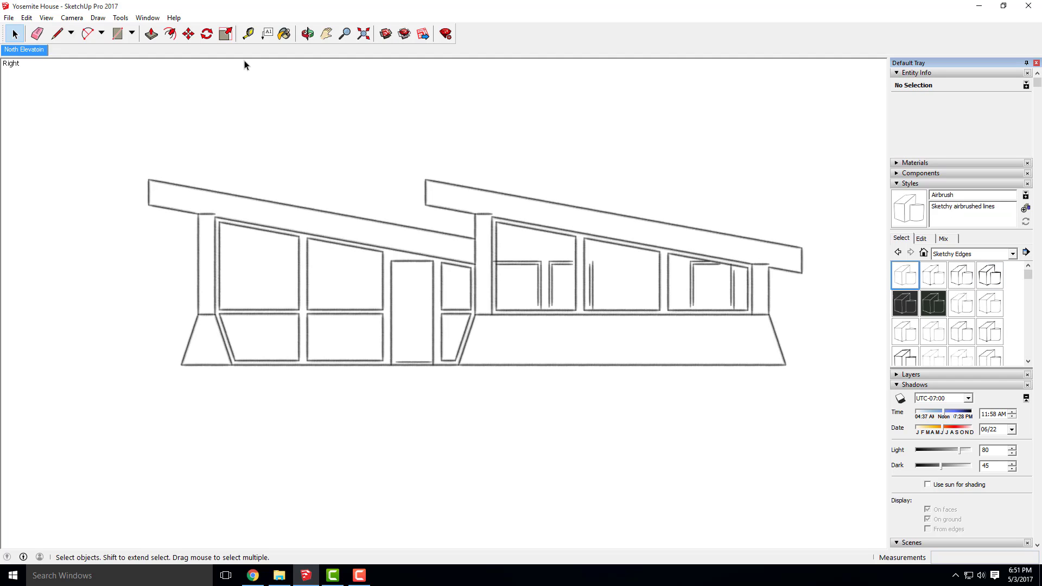
Step: Export the airbrushed elevation as a 2D graphic JPEG named "Yosemite House-Airbrush"
click(9, 17)
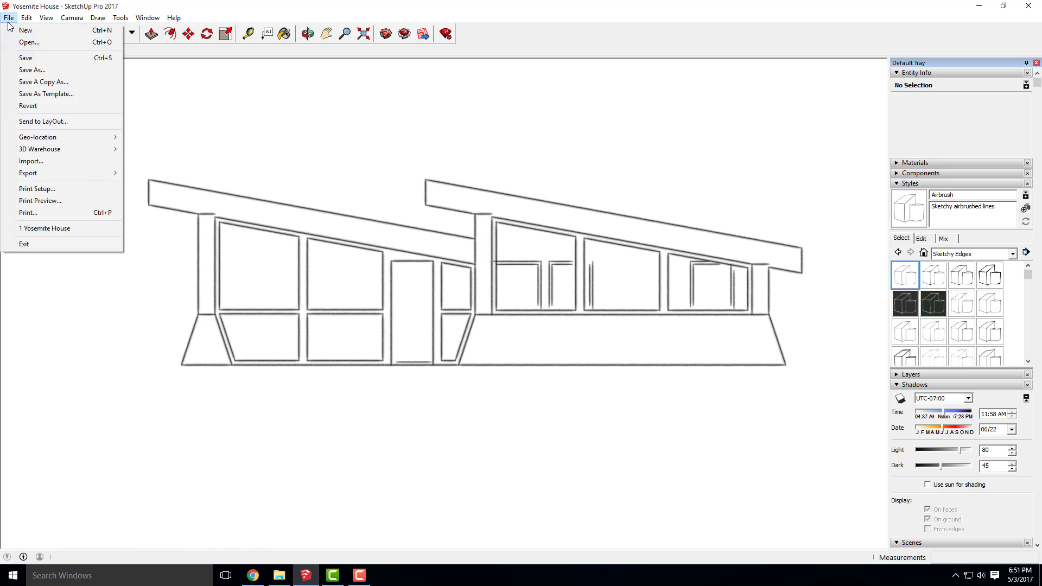
mouse_move(33, 170)
click(151, 185)
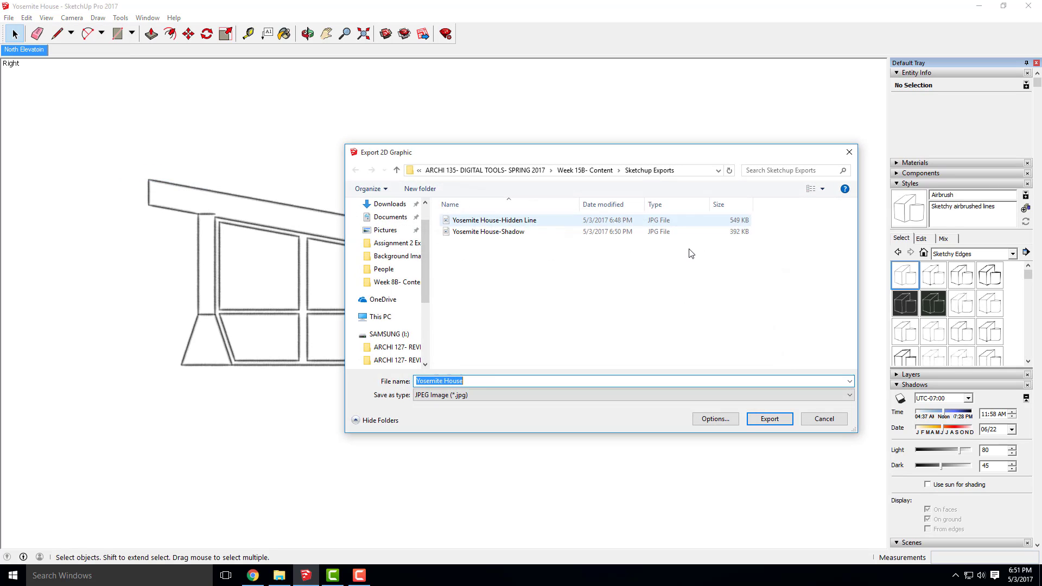
click(484, 381)
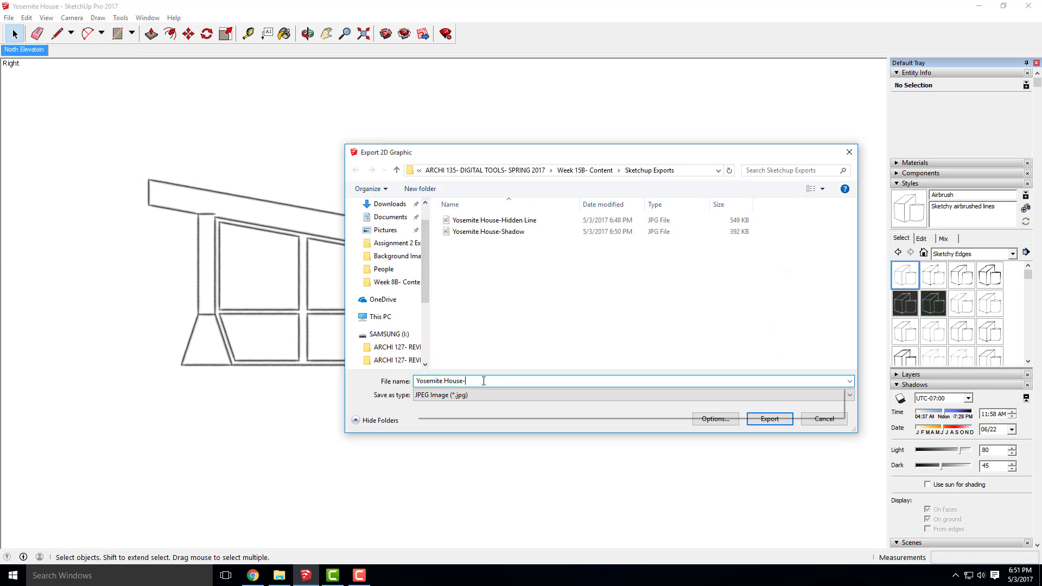
text(-Airb)
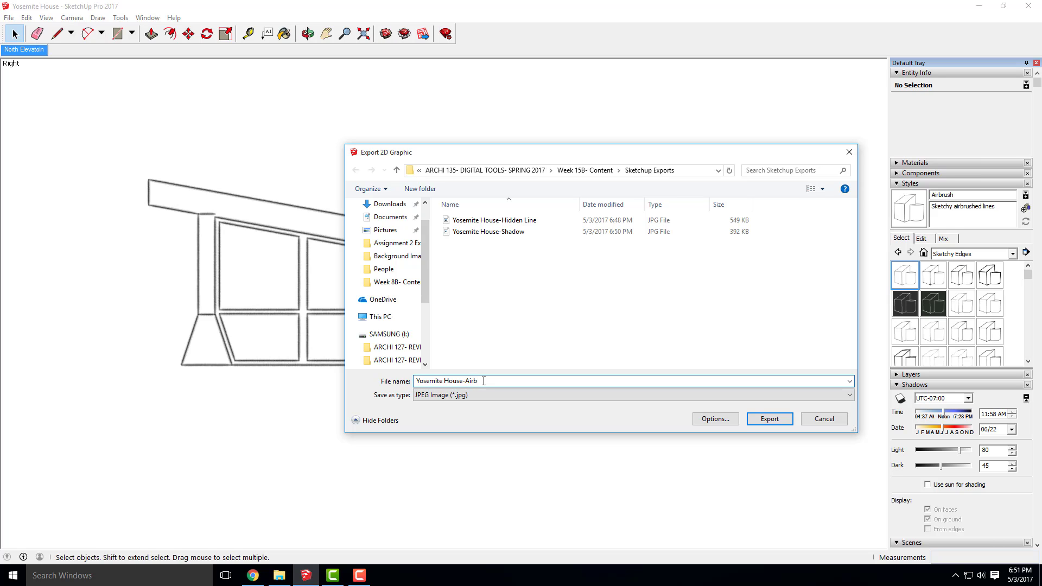
text(rush)
click(783, 419)
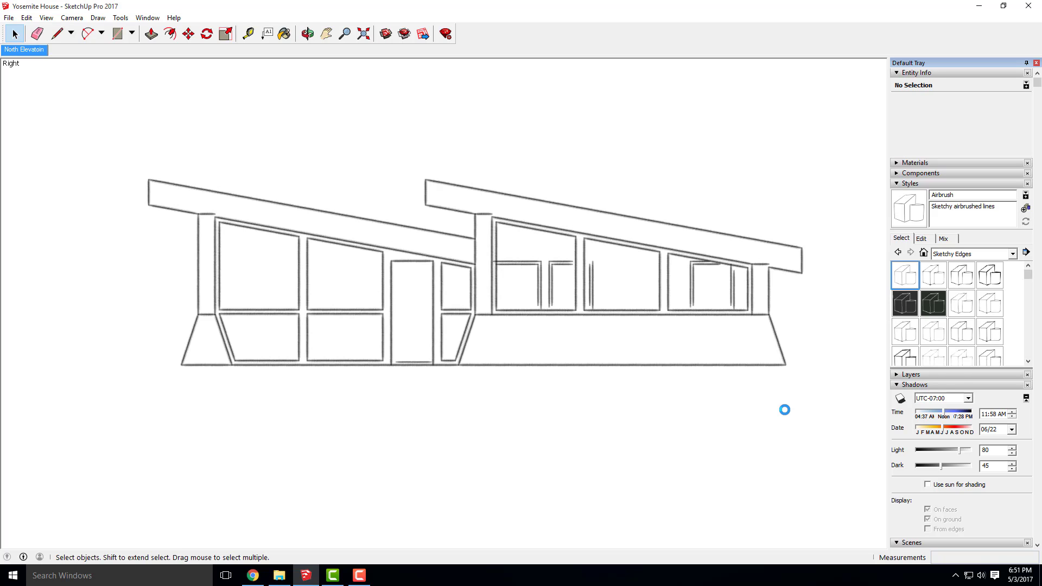
Step: Compare several coloured looks in the Default Styles collection, including Simple Style and Urban Planning Style, and apply the 3D Printing Style
click(1013, 254)
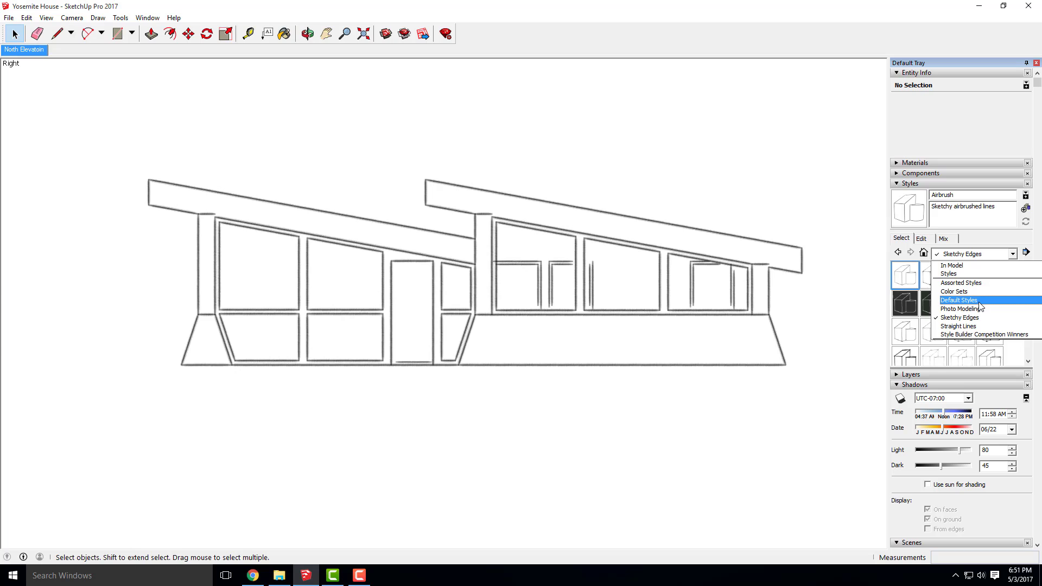
click(959, 300)
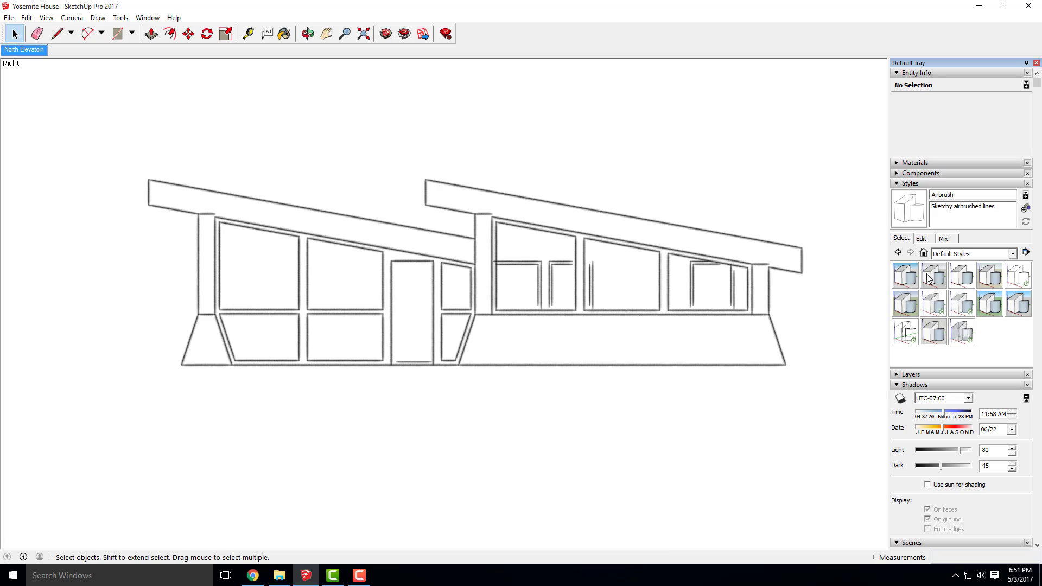
click(910, 278)
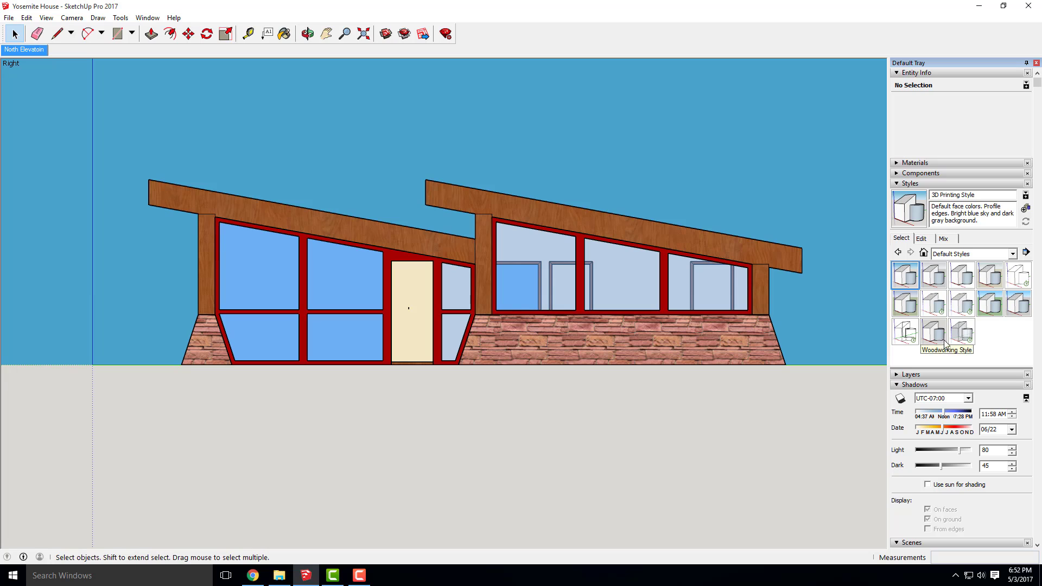
click(935, 279)
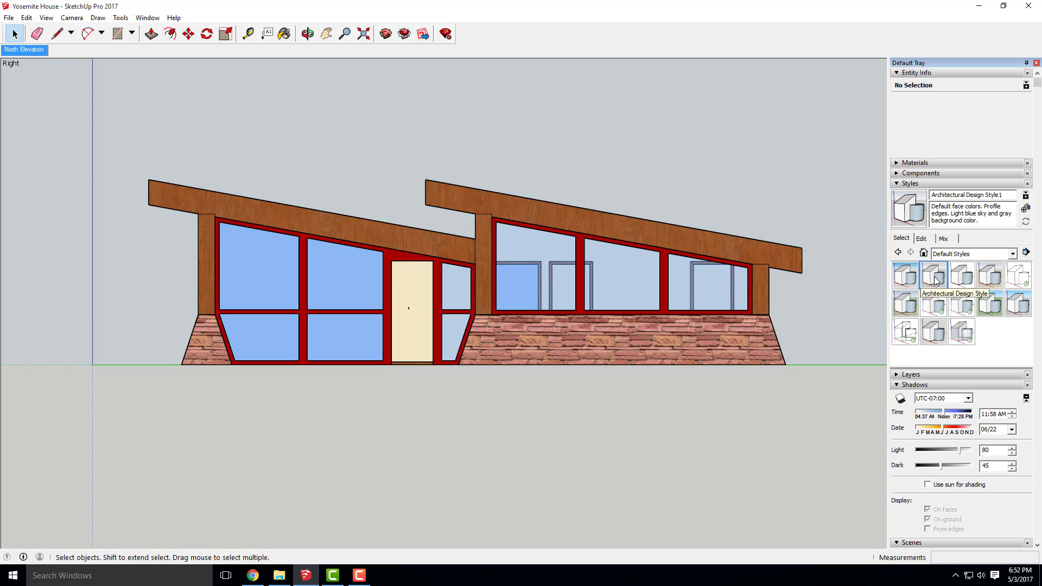
click(962, 277)
click(998, 279)
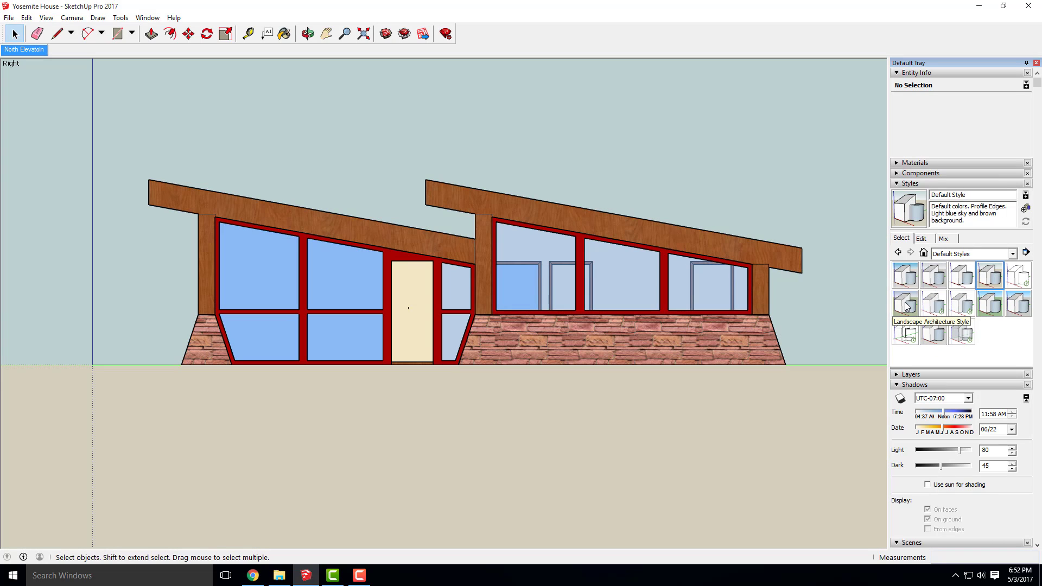
click(905, 304)
click(994, 311)
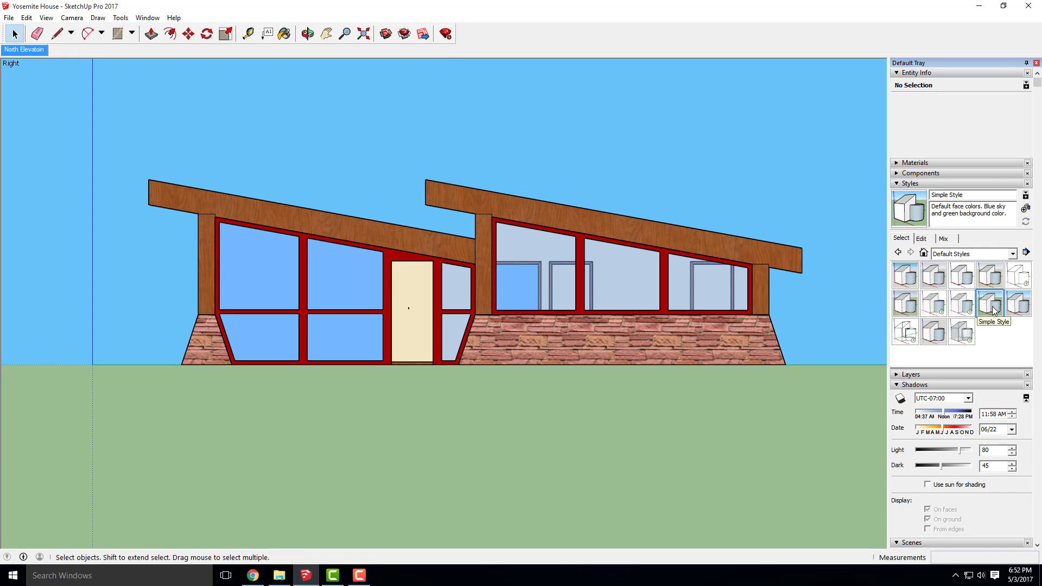
click(1018, 309)
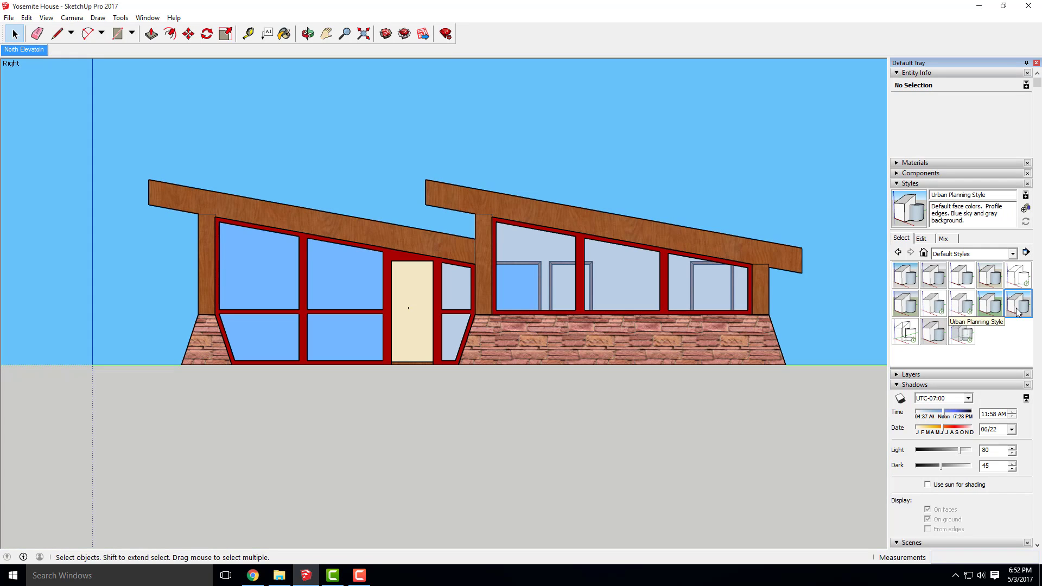
click(913, 339)
click(943, 340)
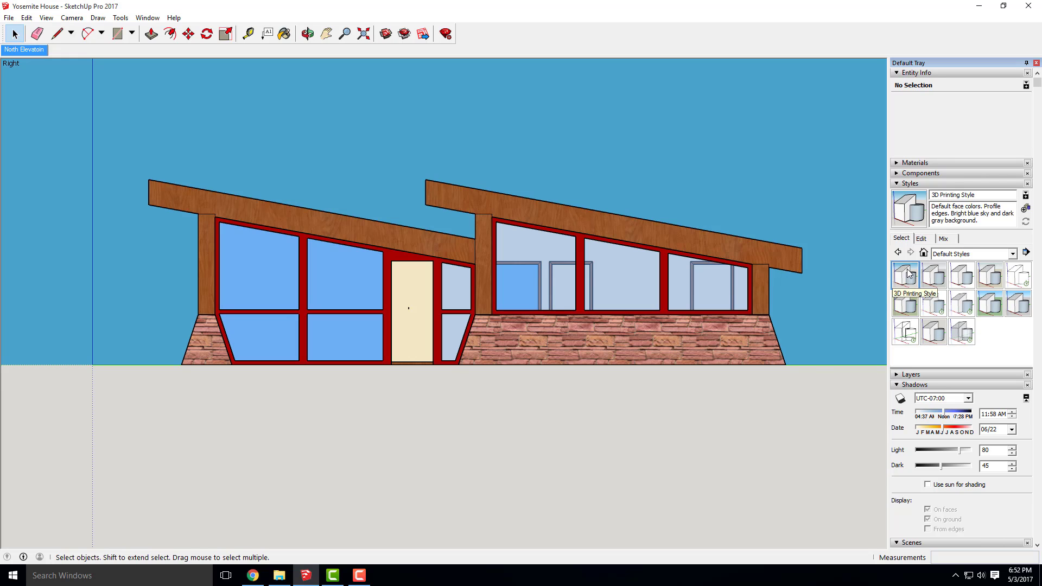
click(906, 272)
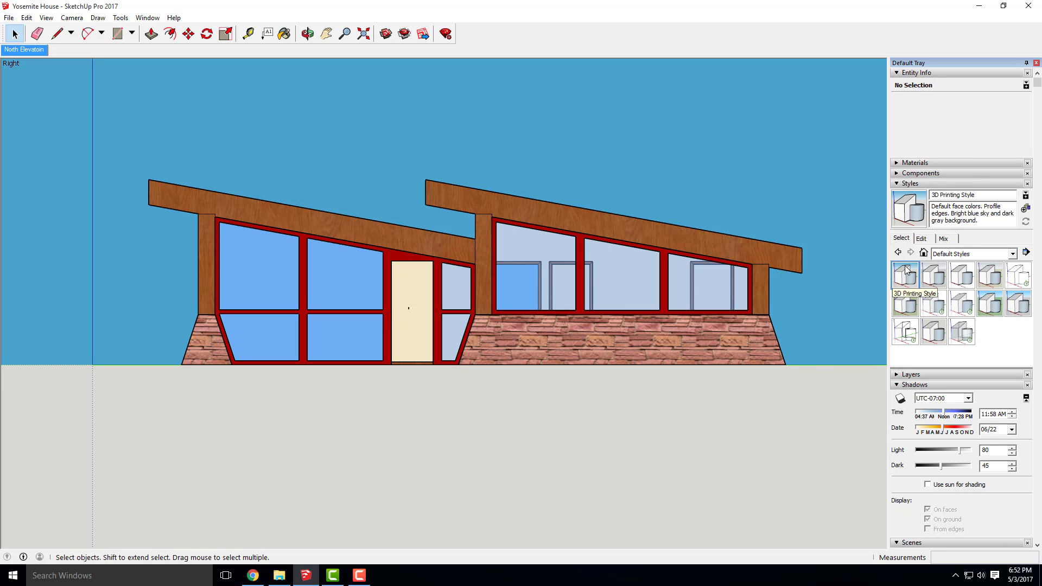
Step: Hide the axes and the guides in the elevation view
click(9, 18)
click(46, 18)
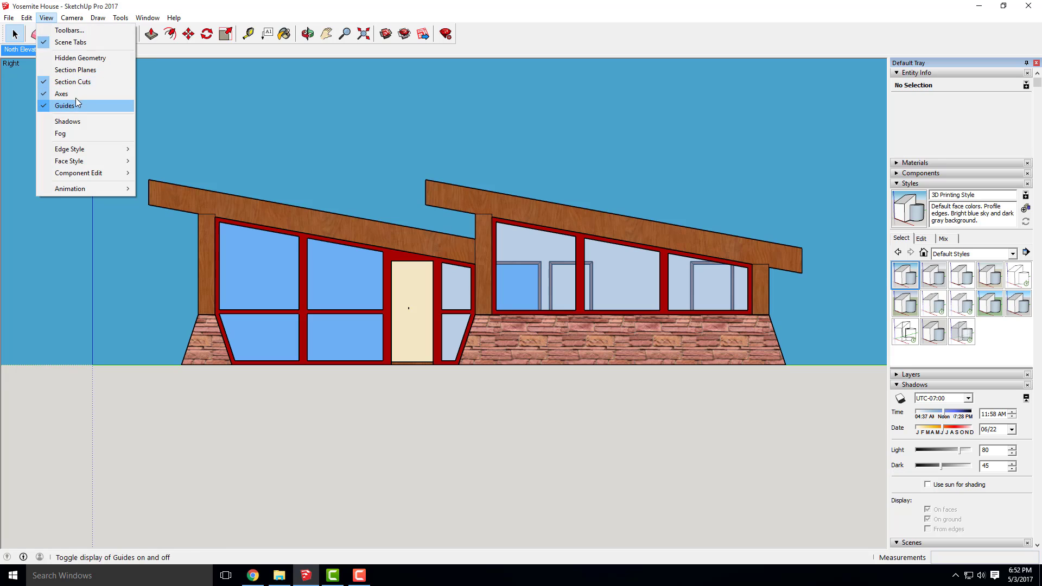
click(68, 93)
click(46, 18)
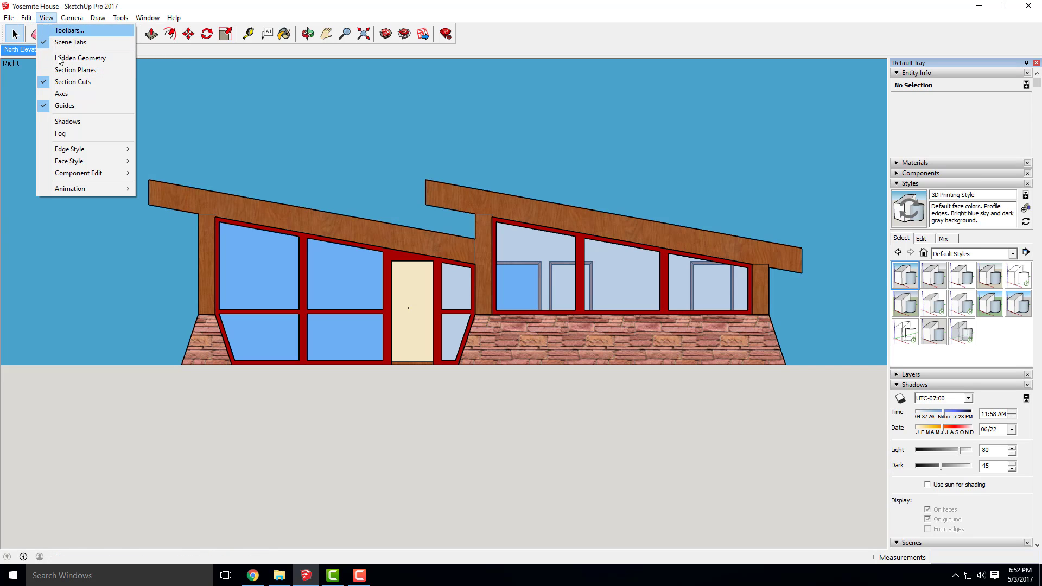
click(67, 107)
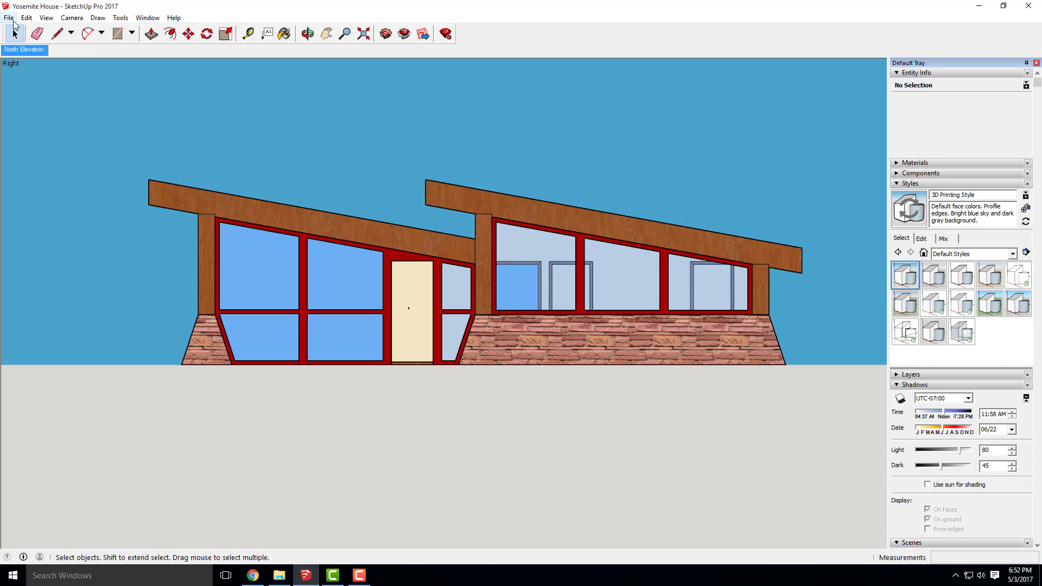
Step: Export the coloured elevation as a 2D graphic JPEG named "Yosemite House- Color"
click(10, 19)
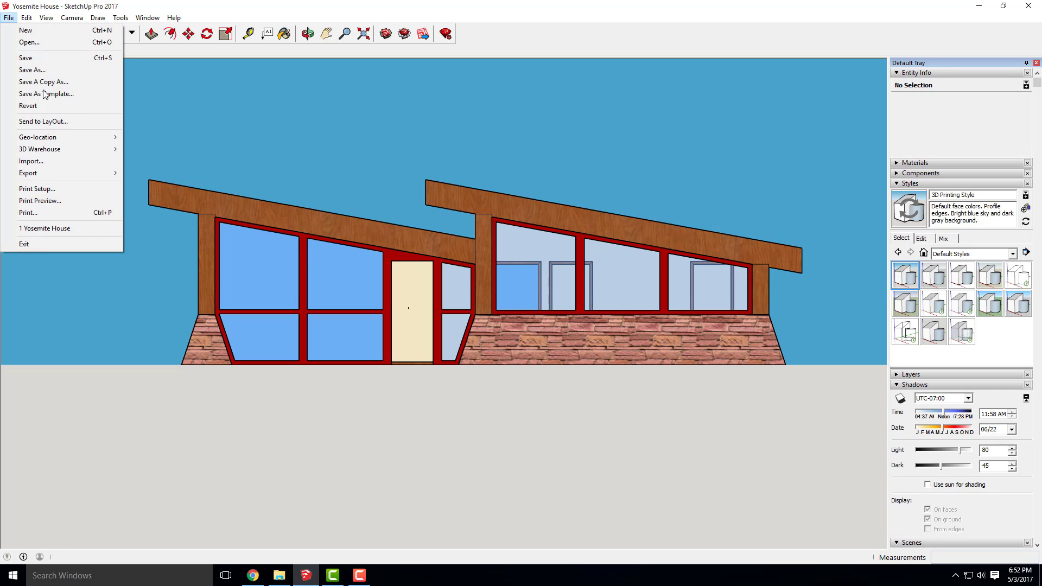
mouse_move(111, 174)
click(157, 185)
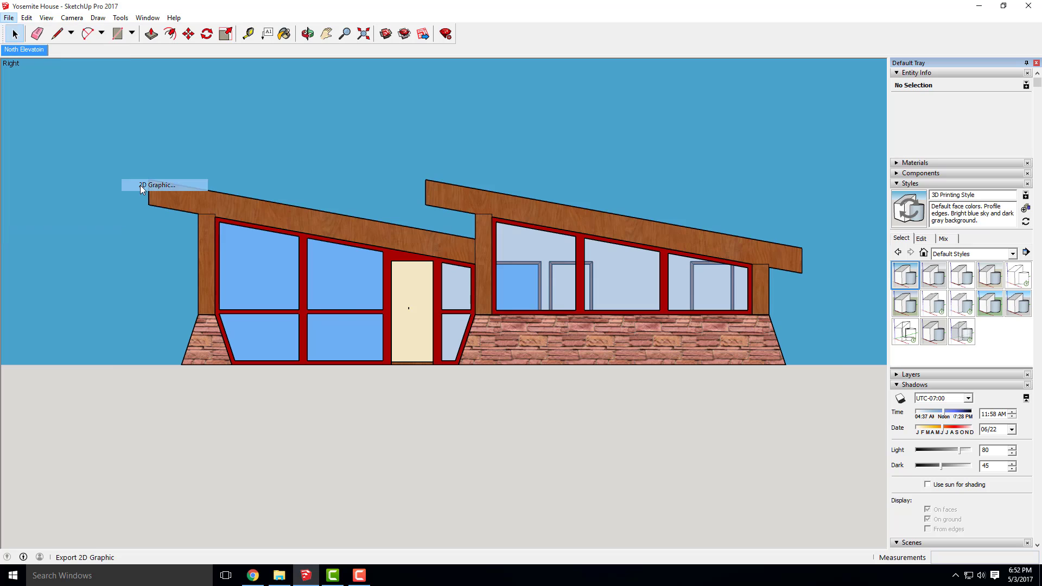
click(476, 380)
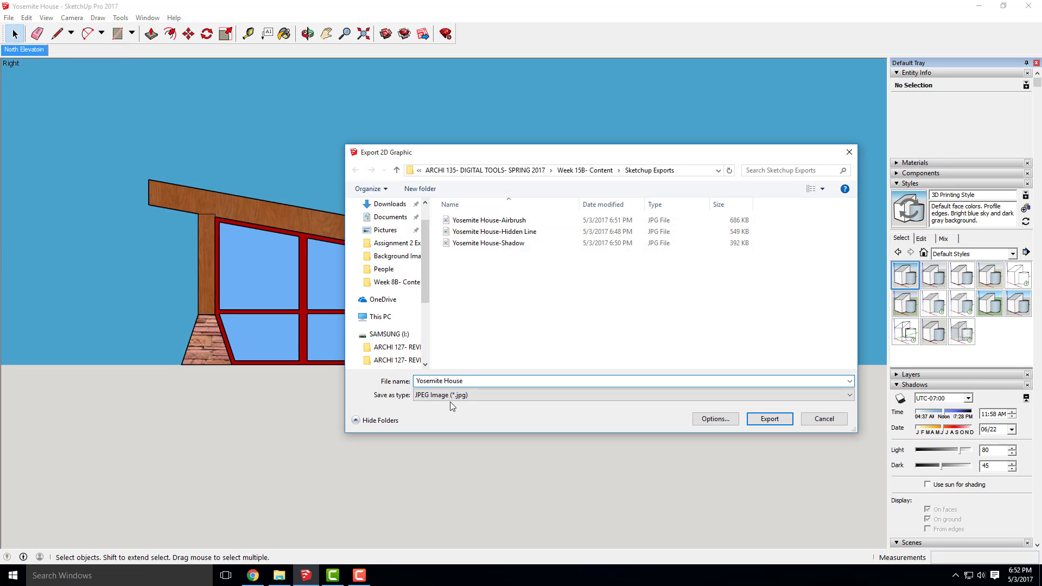
text(- Coloir)
click(776, 426)
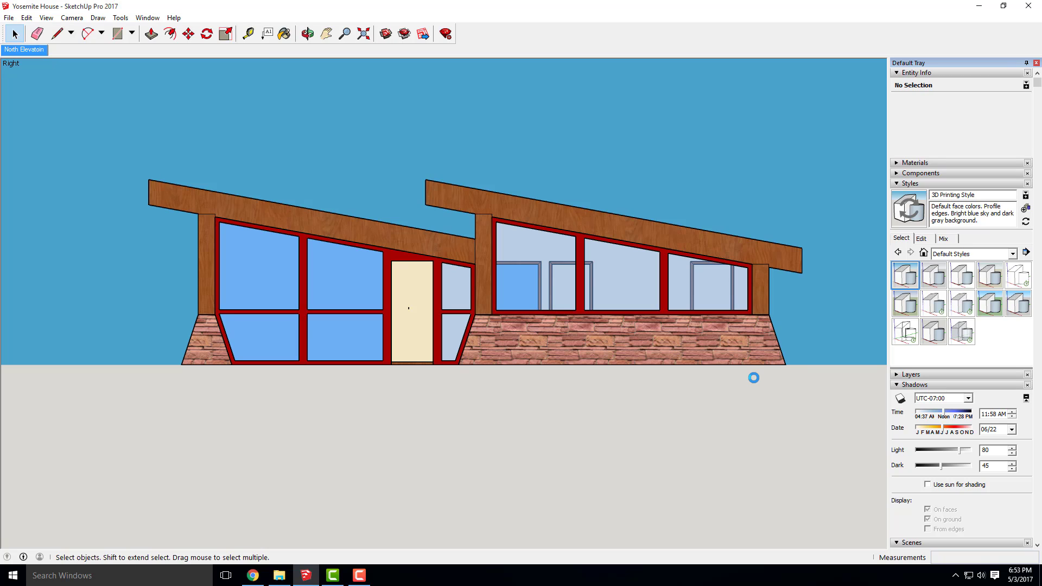
Step: Minimize the model window and launch Adobe Photoshop CS6 (64 Bit)
click(977, 8)
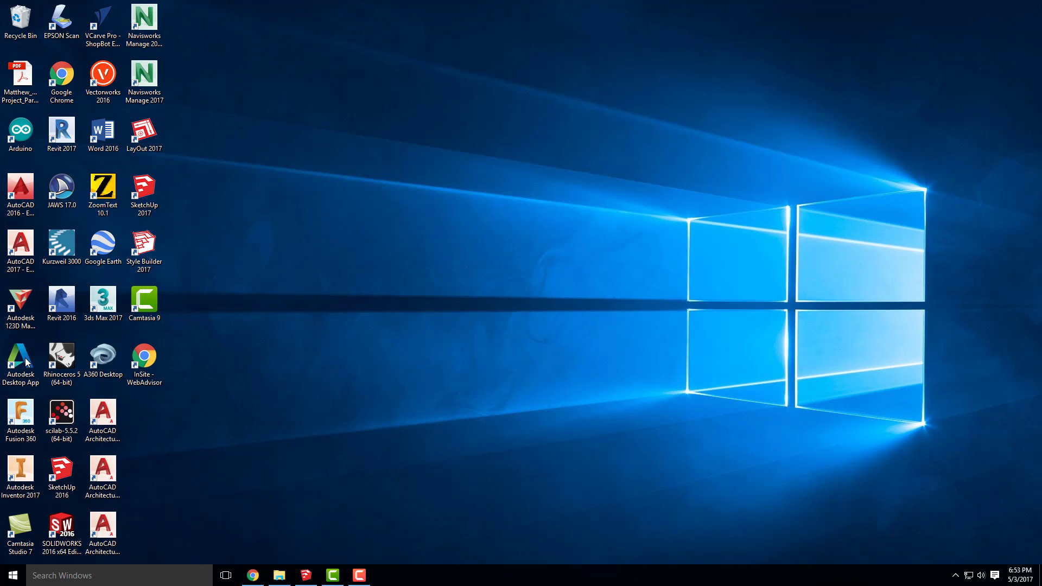
click(49, 571)
text(phto)
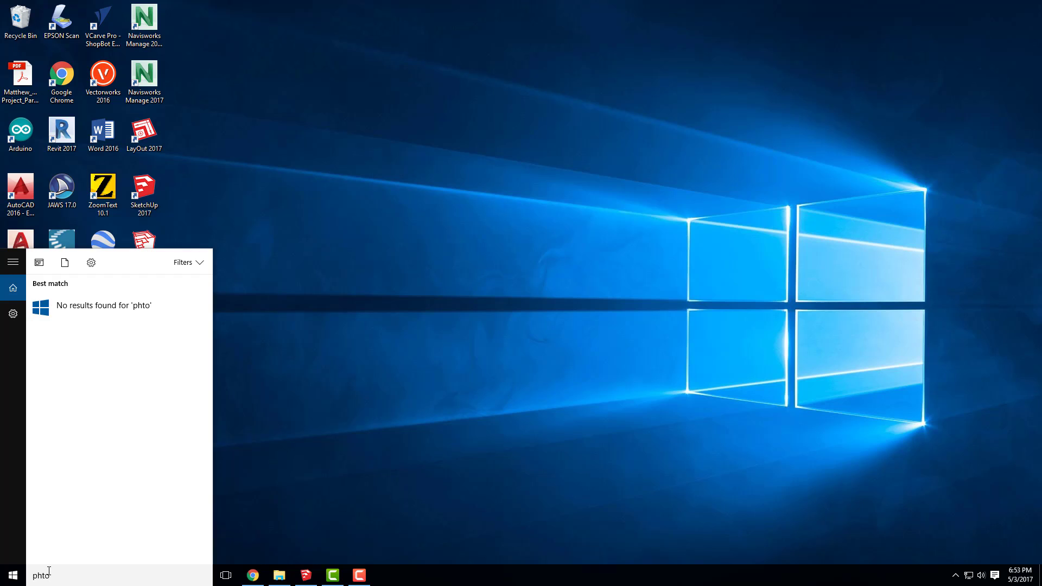
key(BackSpace)
key(BackSpace)
text(oto)
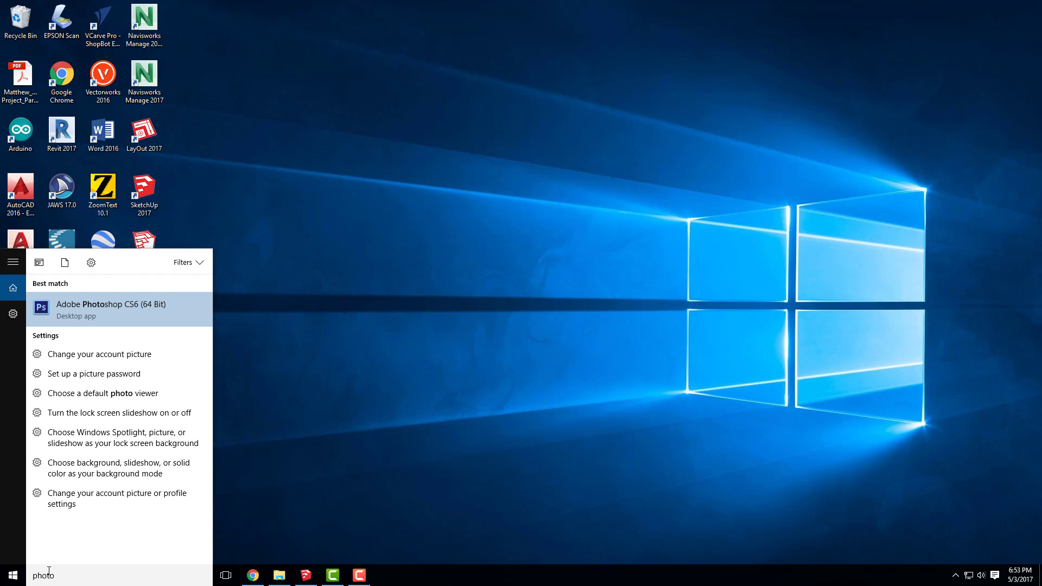
key(Return)
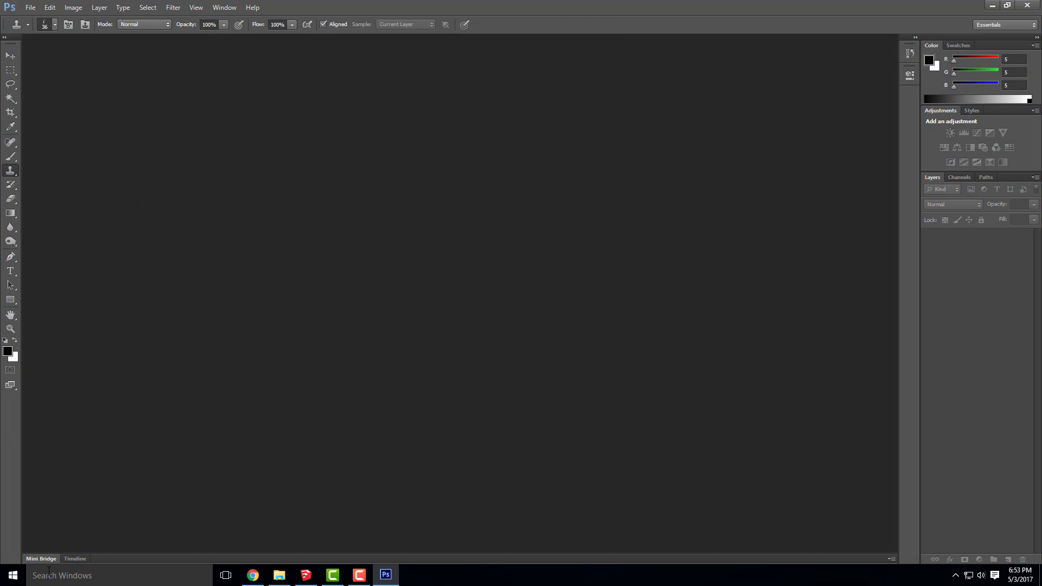
Step: Open the "Yosemite House-Hidden Line" JPEG from the Sketchup Exports folder inside Week 15B- Content
click(33, 8)
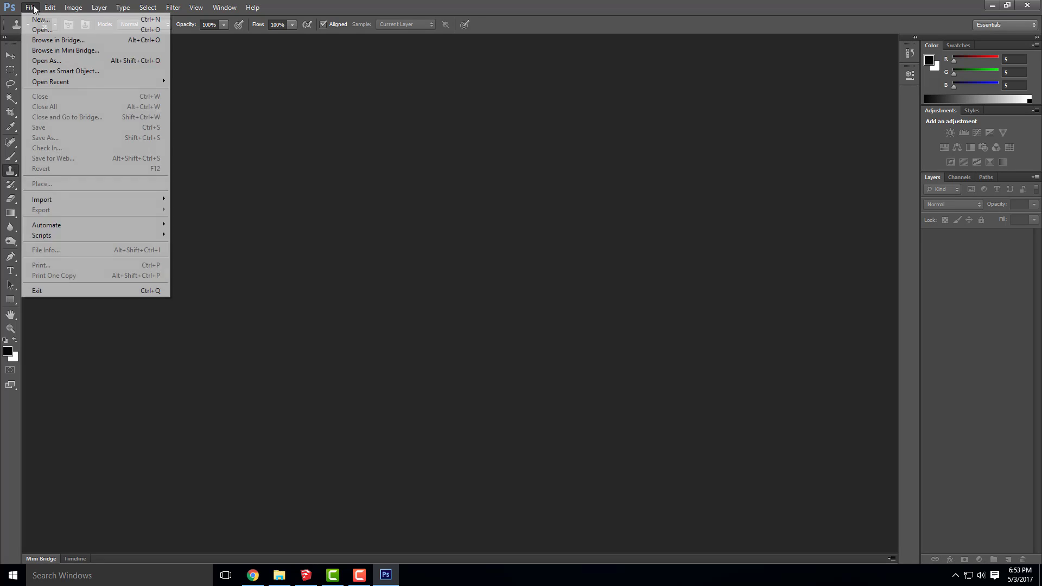
click(40, 30)
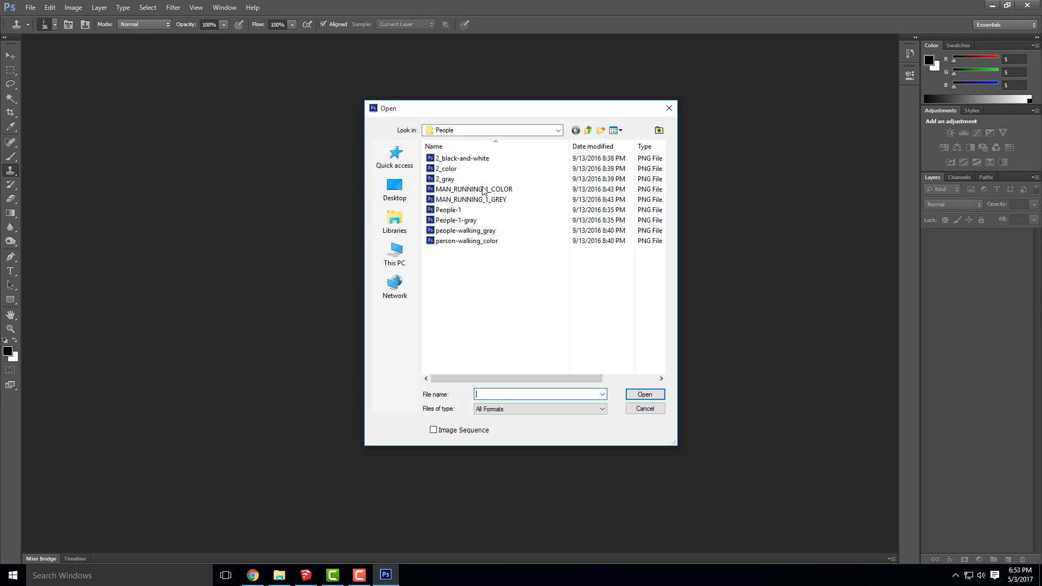
click(542, 130)
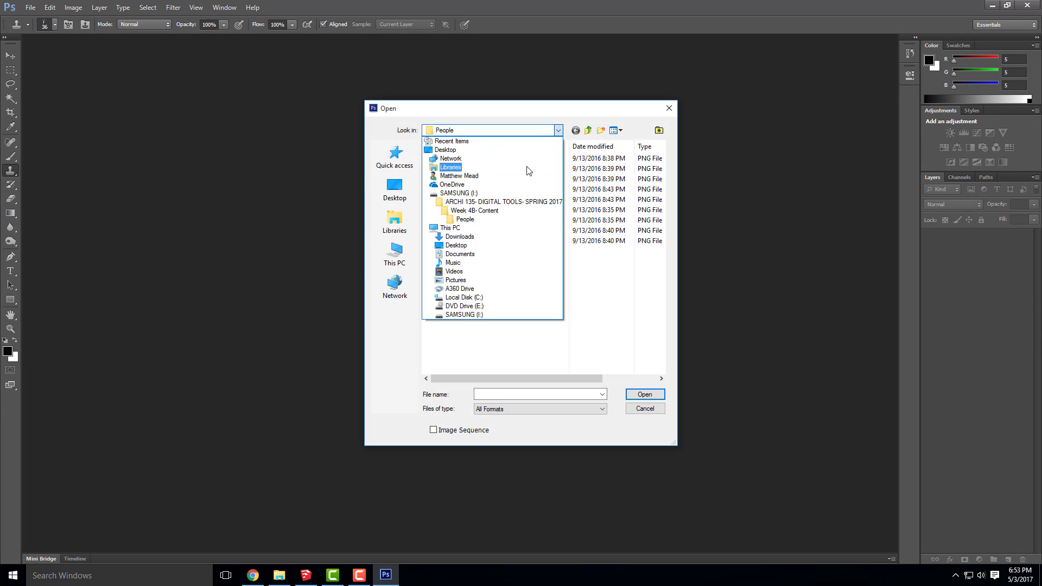
click(473, 202)
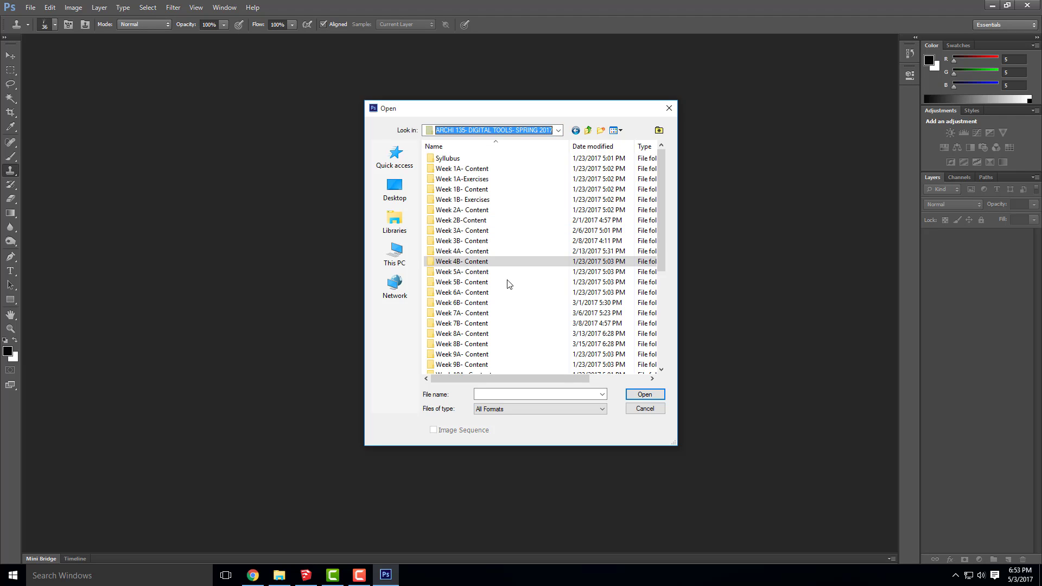
scroll(509, 284, down, 5)
double_click(511, 334)
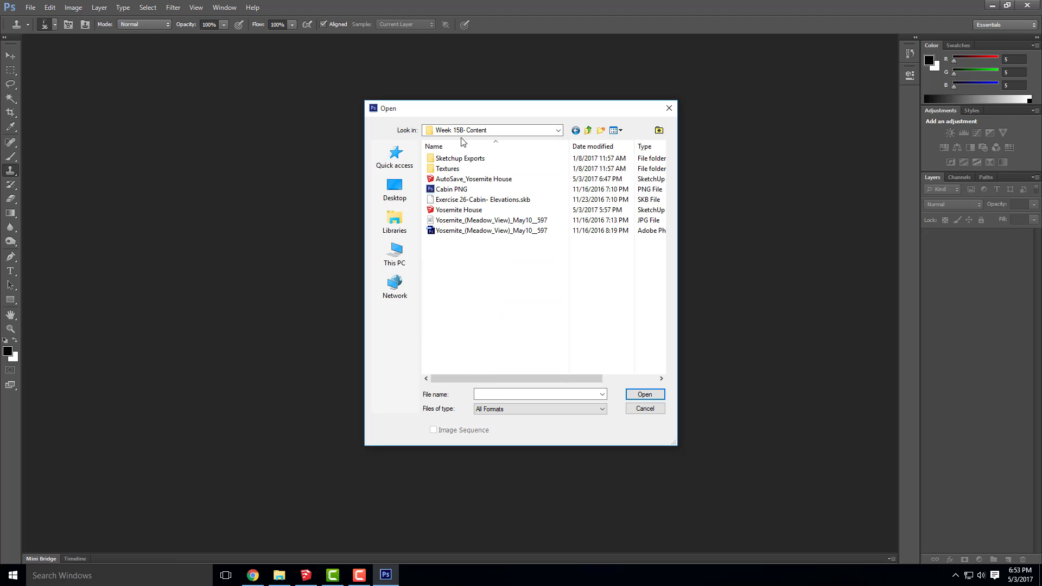
double_click(459, 159)
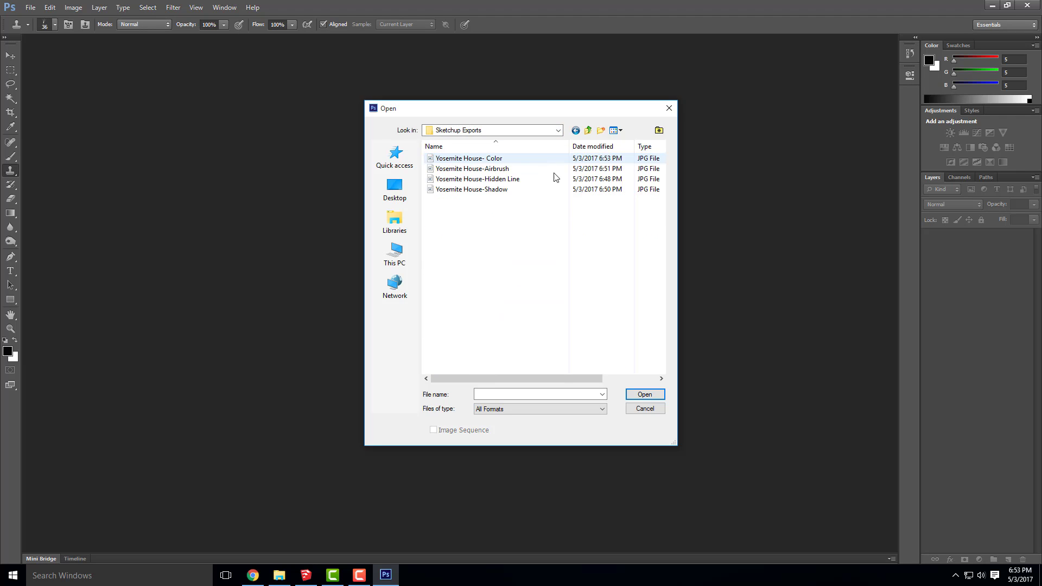
click(484, 180)
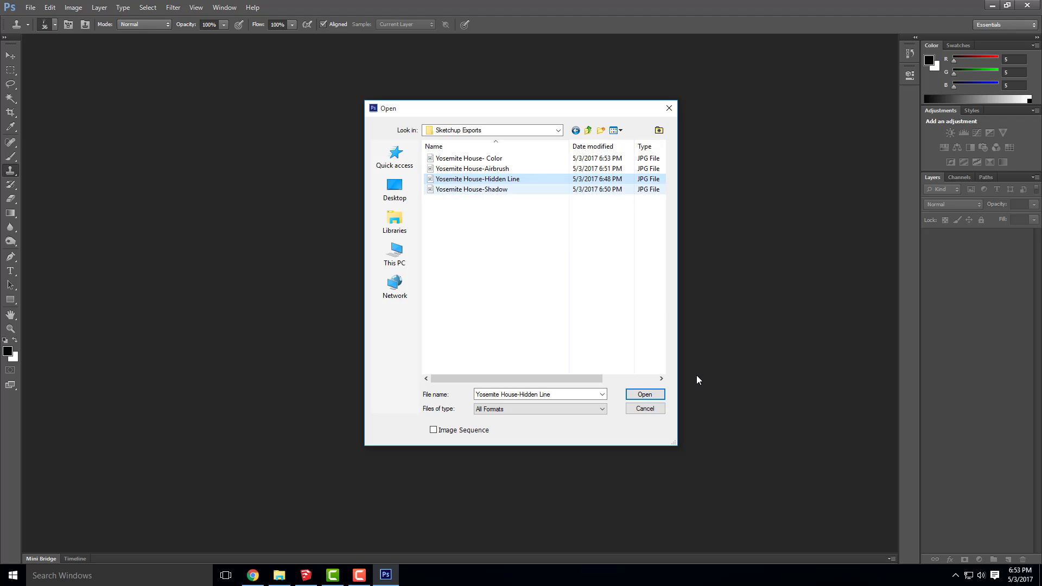
click(645, 395)
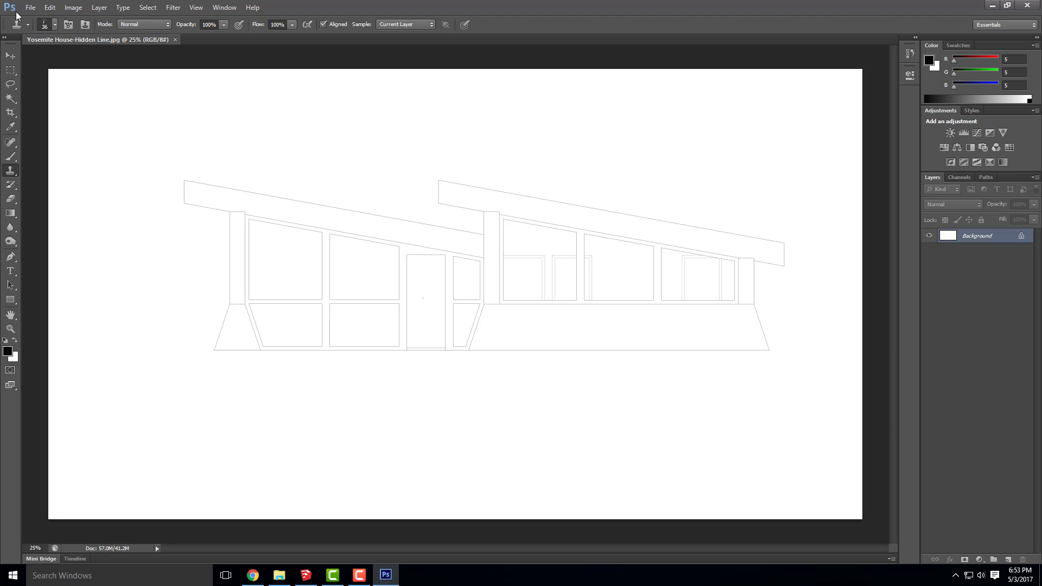
Step: Place the "Yosemite House-Shadow" image over the hidden line drawing at its original size
click(30, 8)
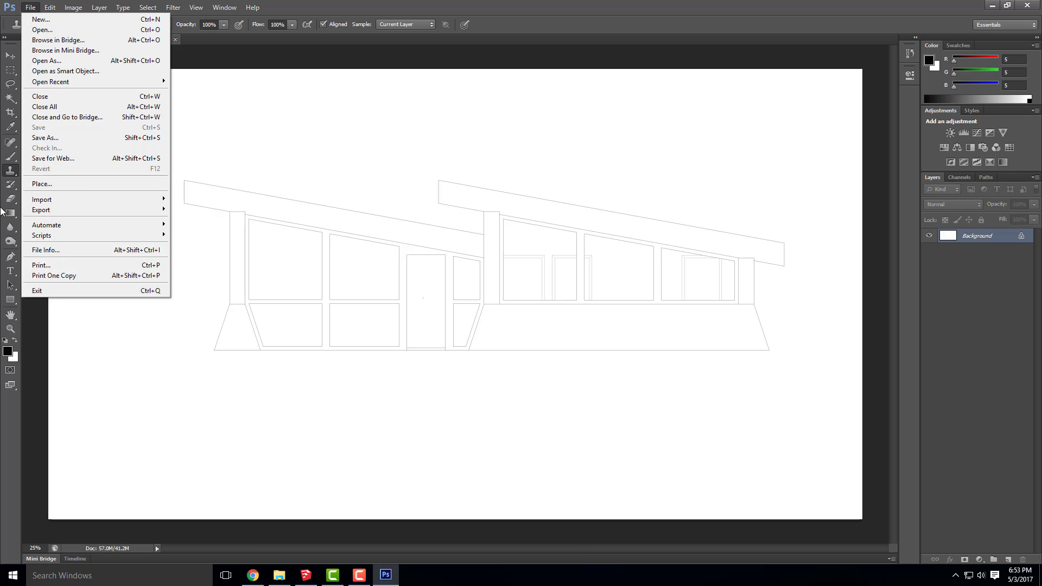
click(64, 185)
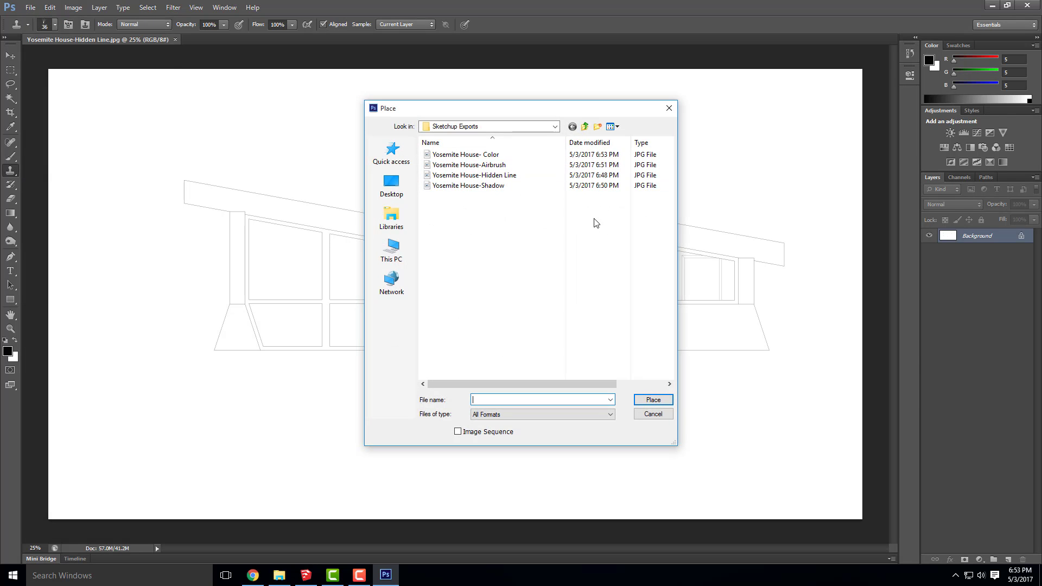
click(472, 186)
click(655, 402)
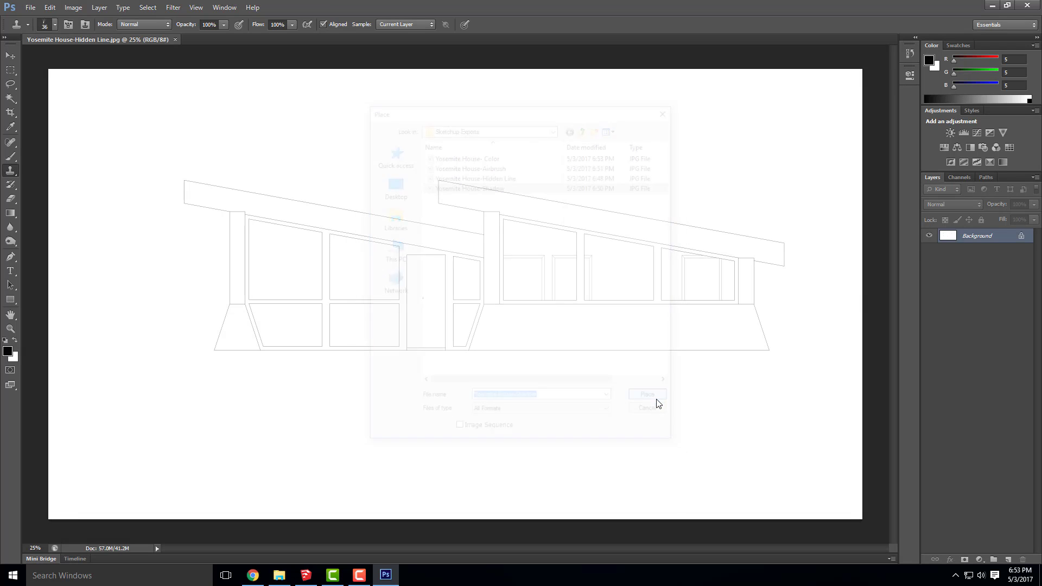
click(10, 56)
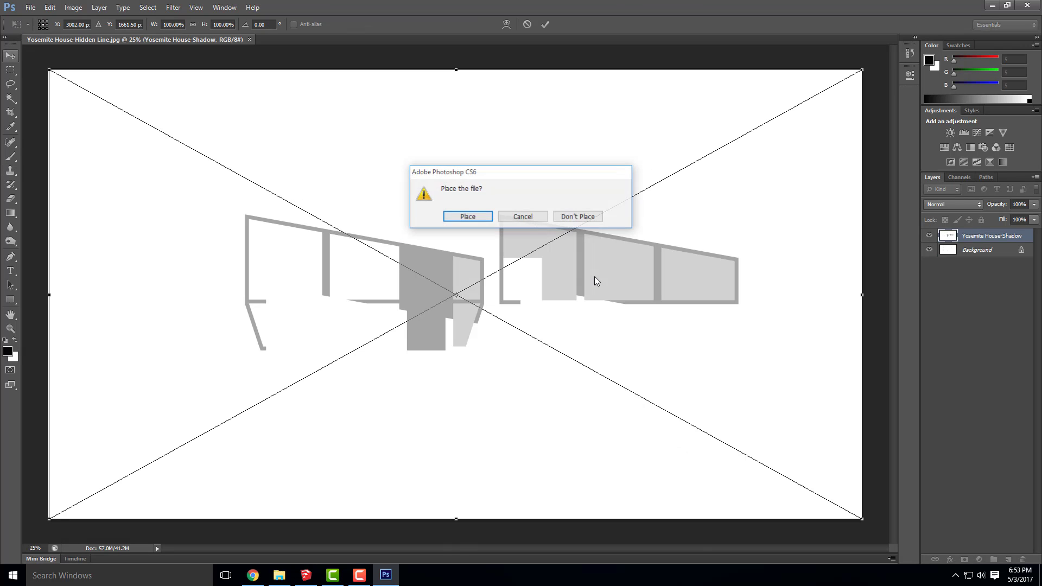
click(477, 216)
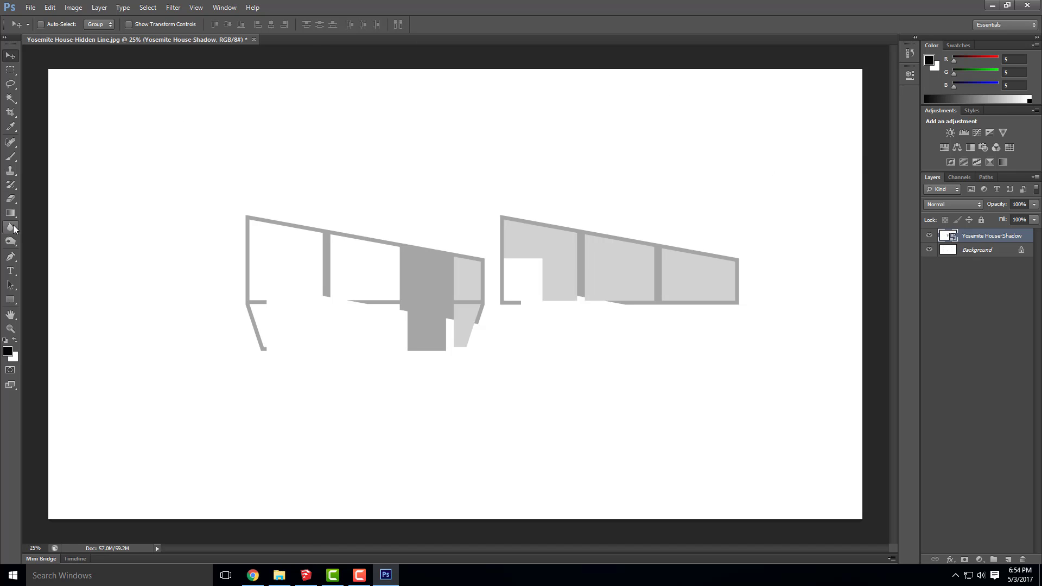
Step: Set the Yosemite House-Shadow layer's blend mode to Multiply
click(979, 206)
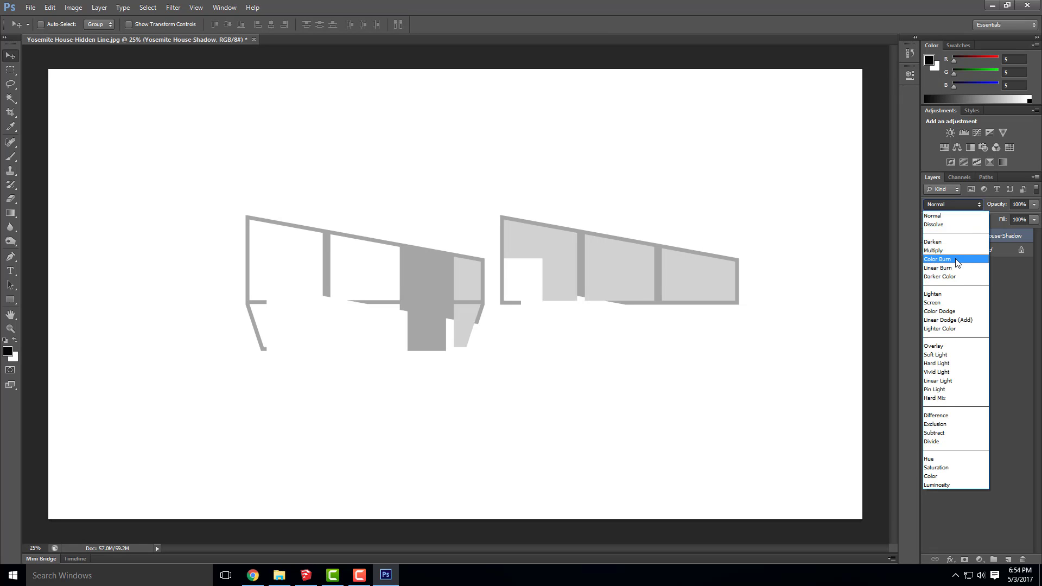
click(967, 251)
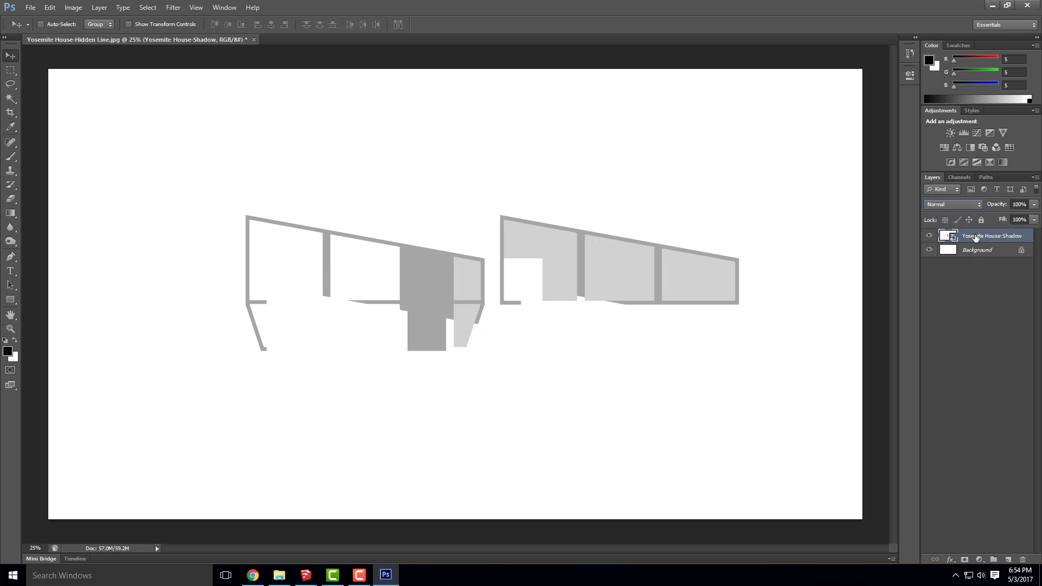
click(981, 207)
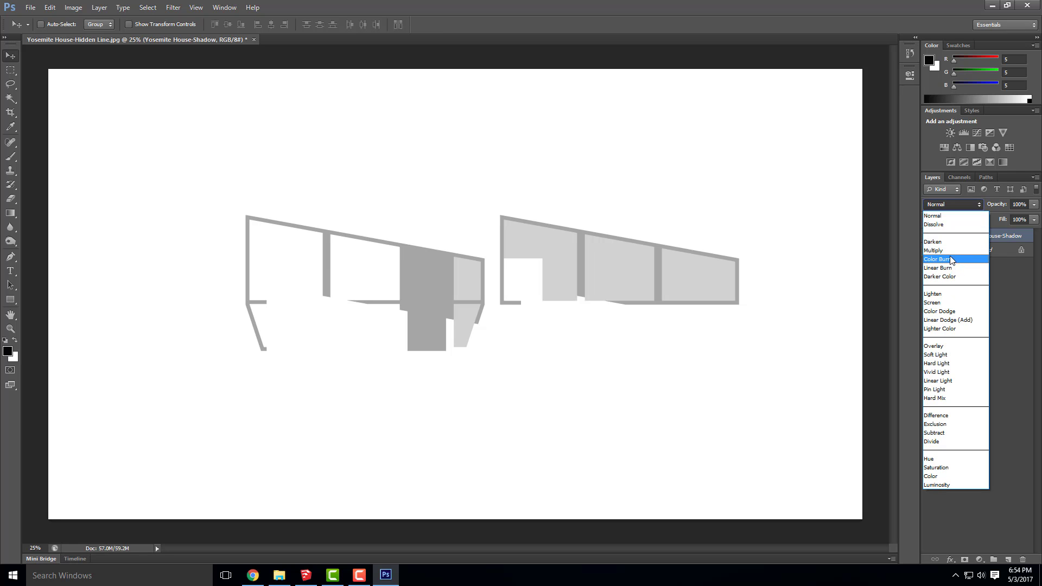
click(956, 251)
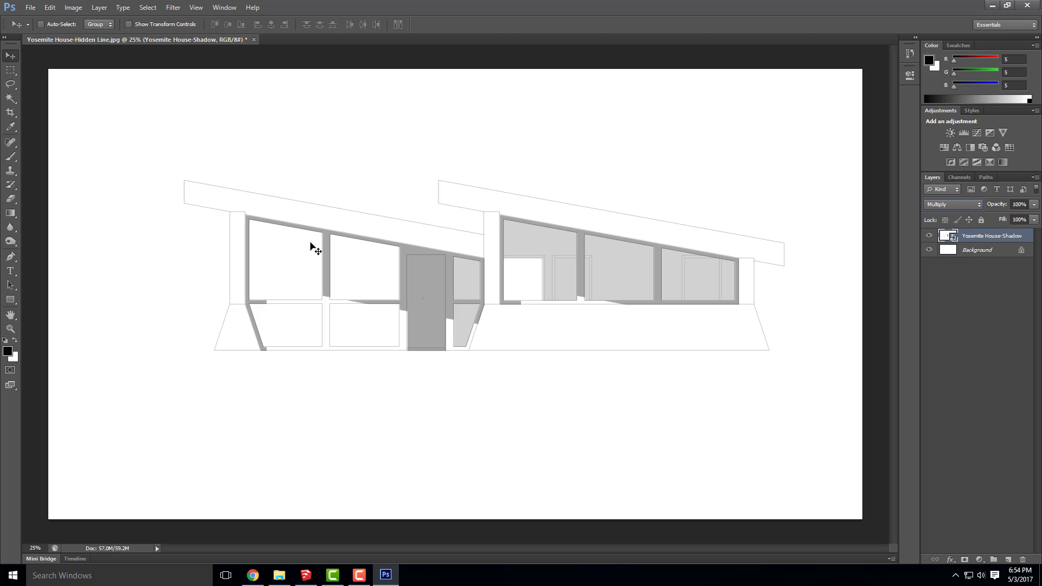
Step: Place the "Yosemite House-Airbrush" image above the shadow layer and set its blend mode to Multiply
click(30, 7)
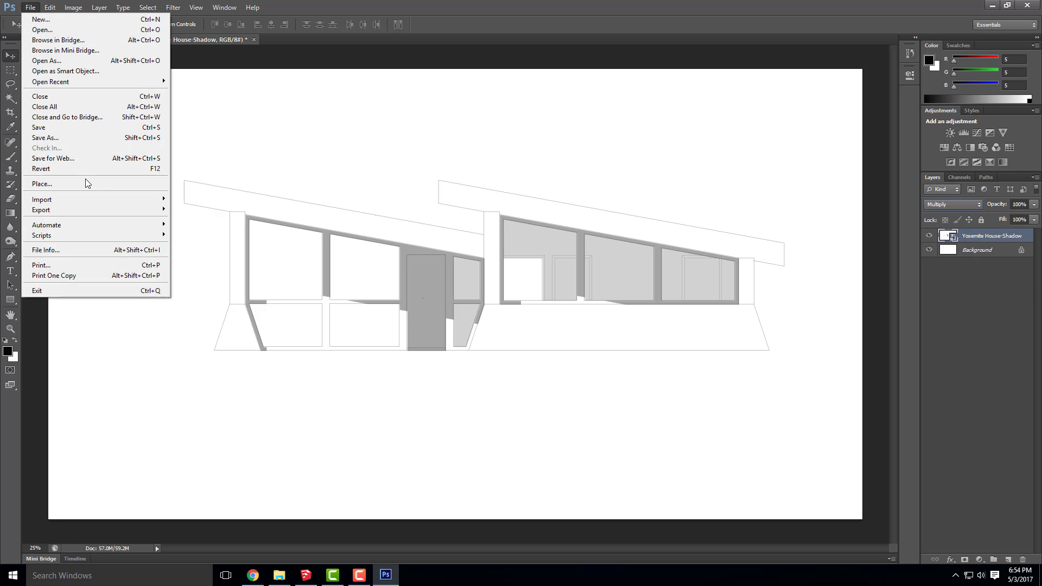
click(86, 182)
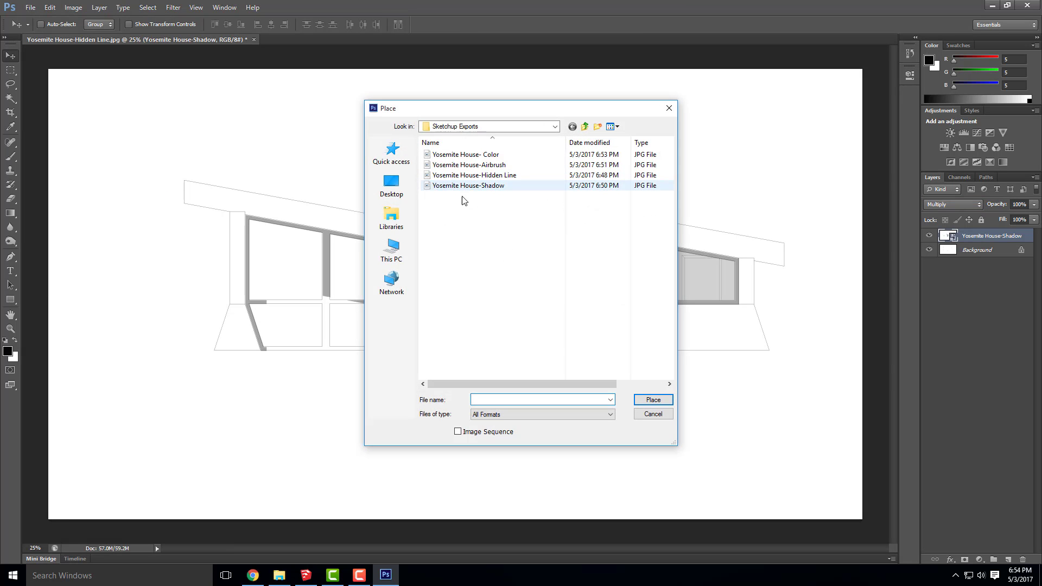
click(477, 164)
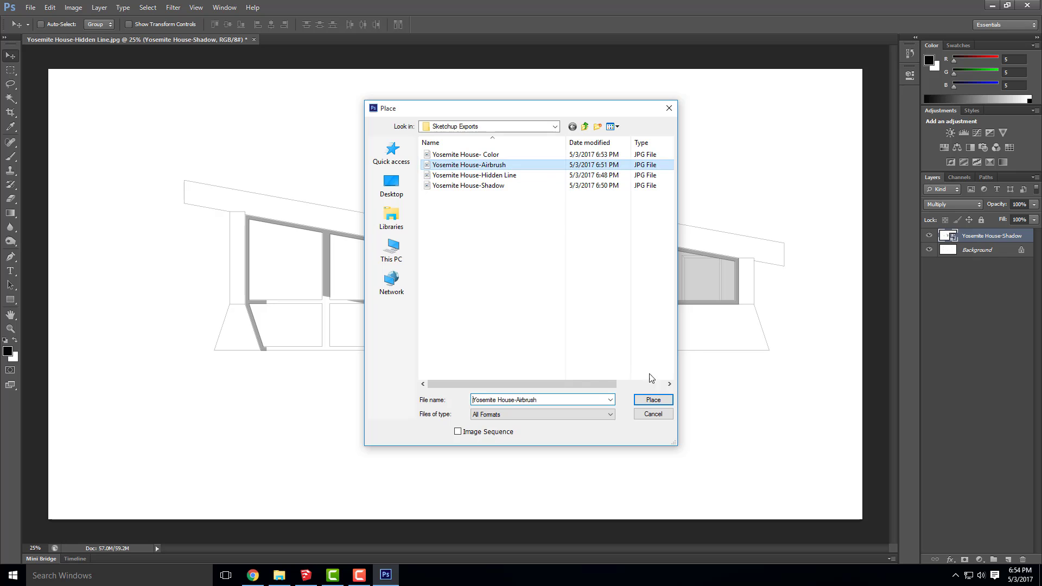
click(657, 402)
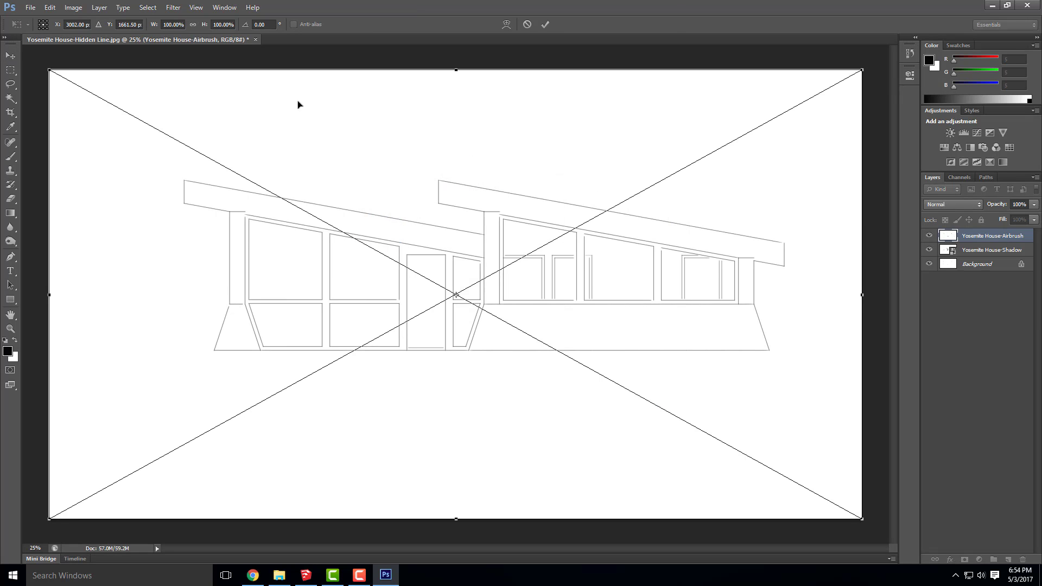
click(10, 56)
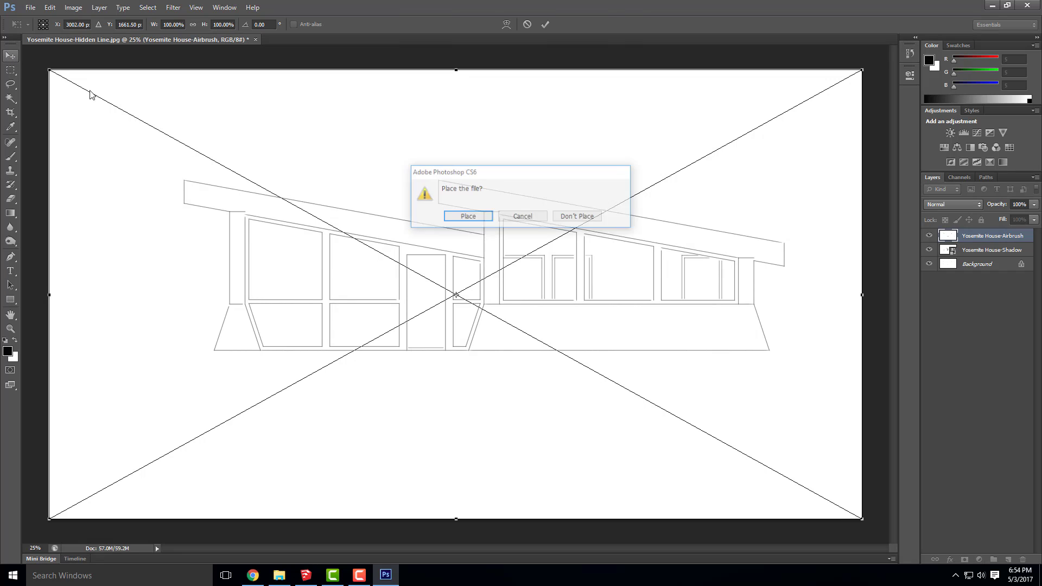
click(468, 217)
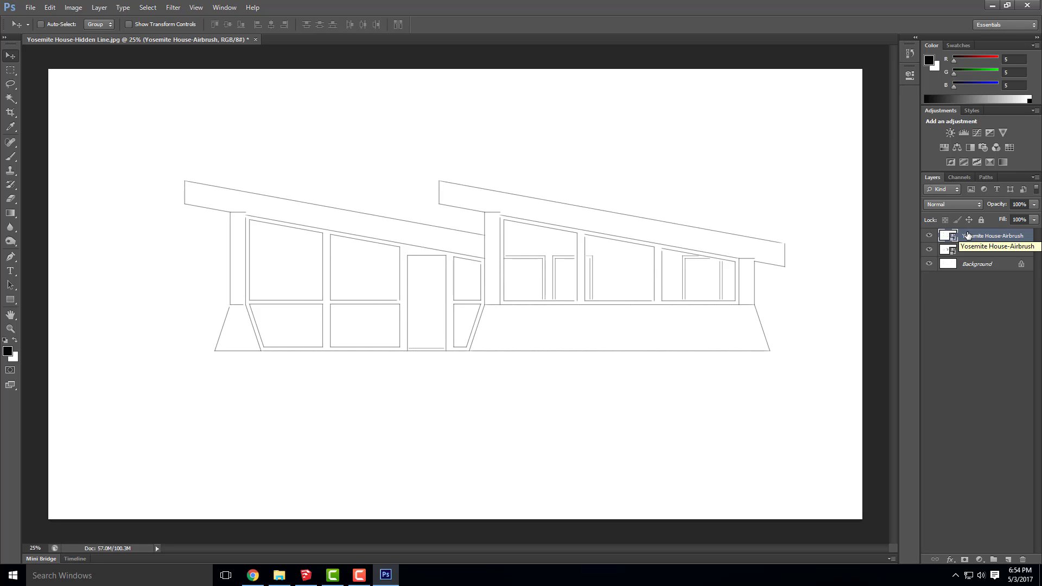
click(972, 204)
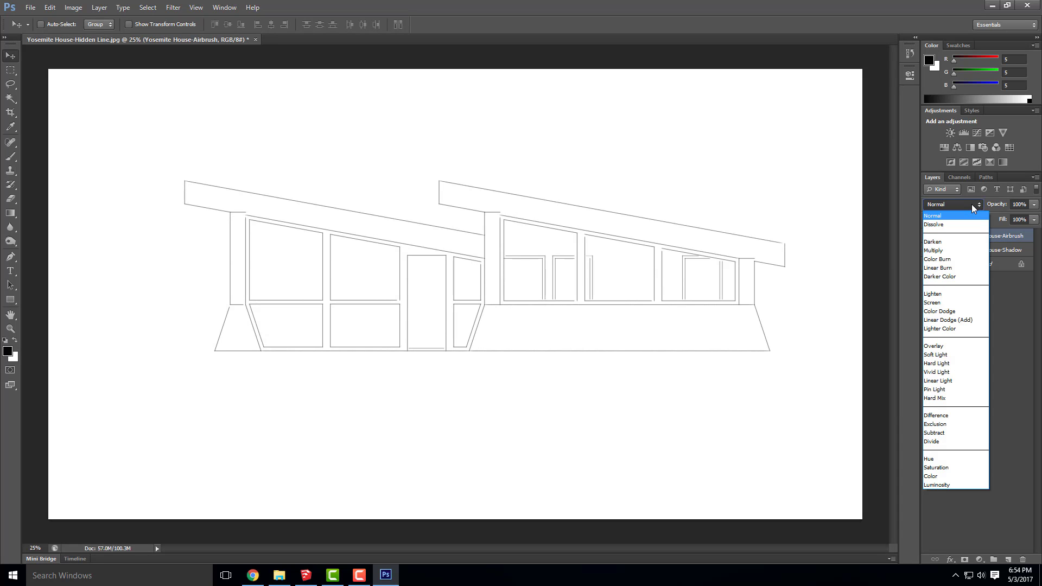
click(963, 250)
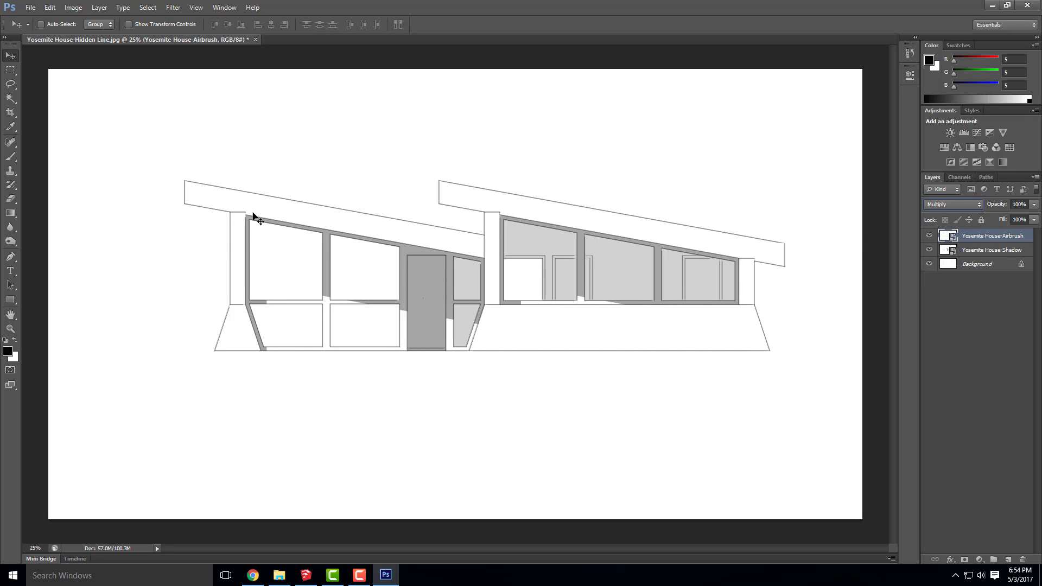
Step: Place the "Yosemite House- Color" image as the uppermost layer and set its blend mode to Multiply
click(30, 7)
click(42, 184)
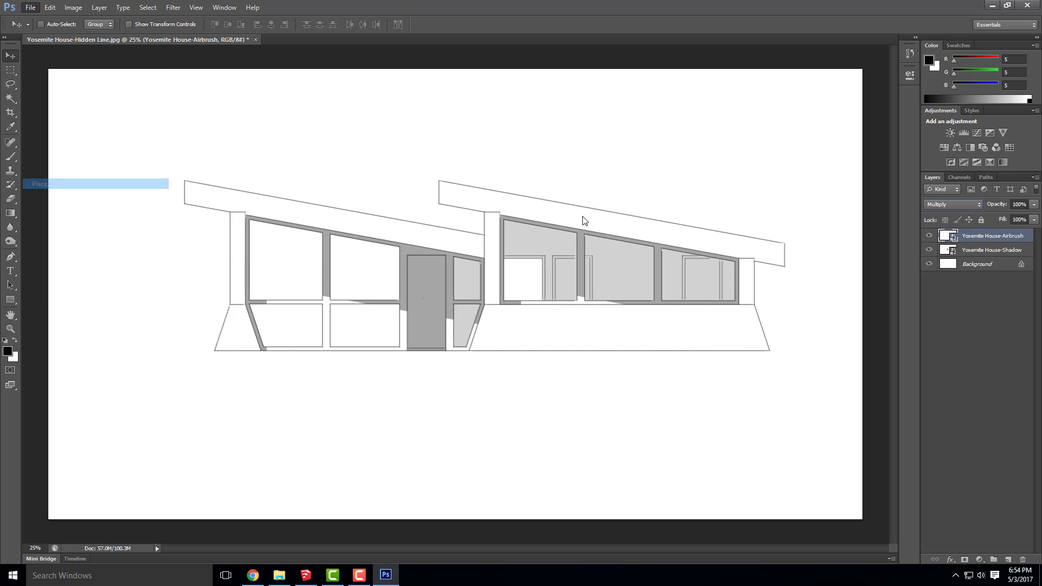
click(472, 155)
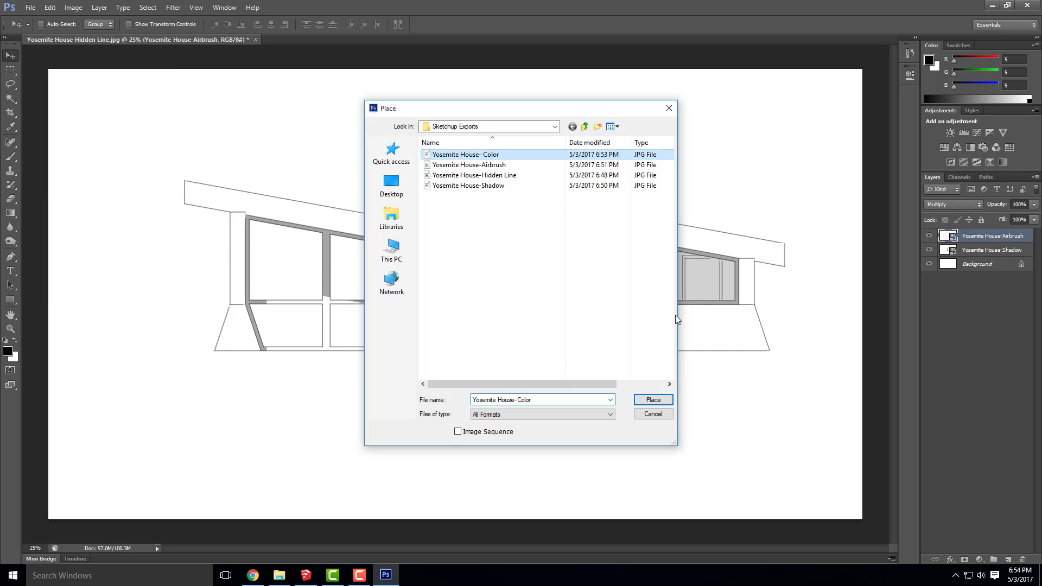
click(651, 400)
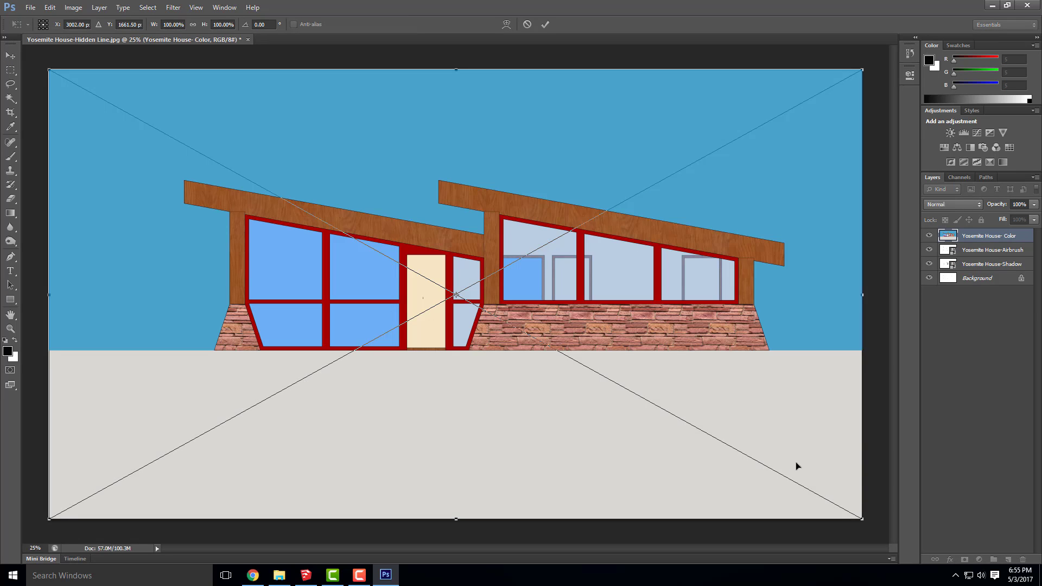
click(10, 56)
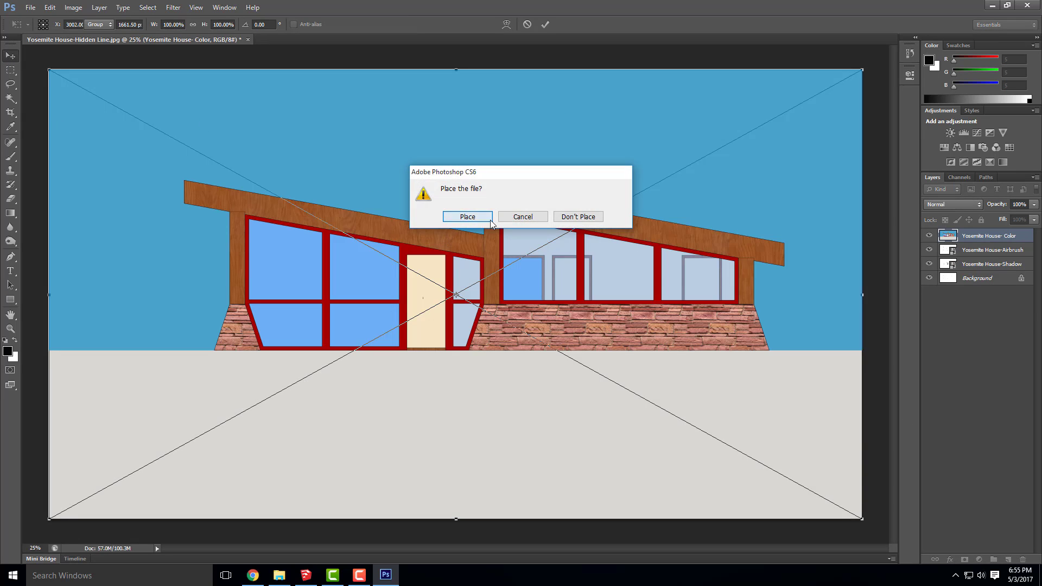
click(467, 216)
click(959, 204)
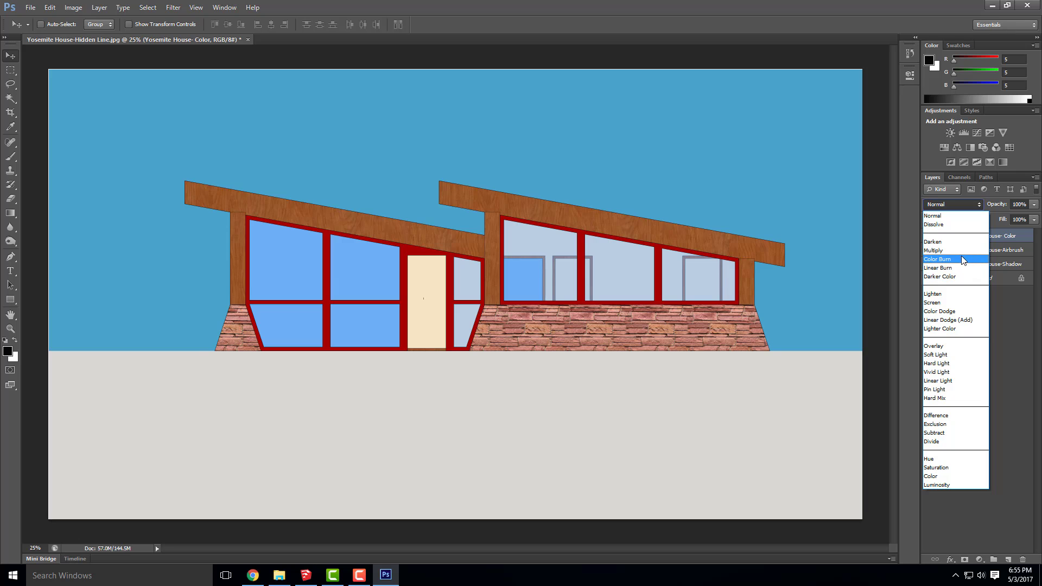
click(960, 251)
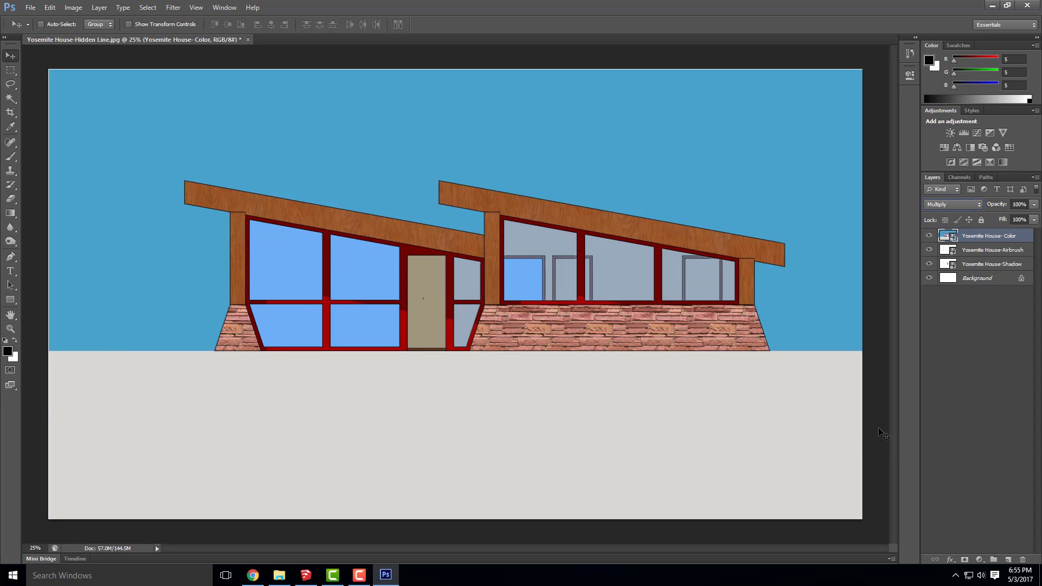
Step: Compare the elevation with and without the Yosemite House- Color layer, leaving that layer hidden
click(931, 235)
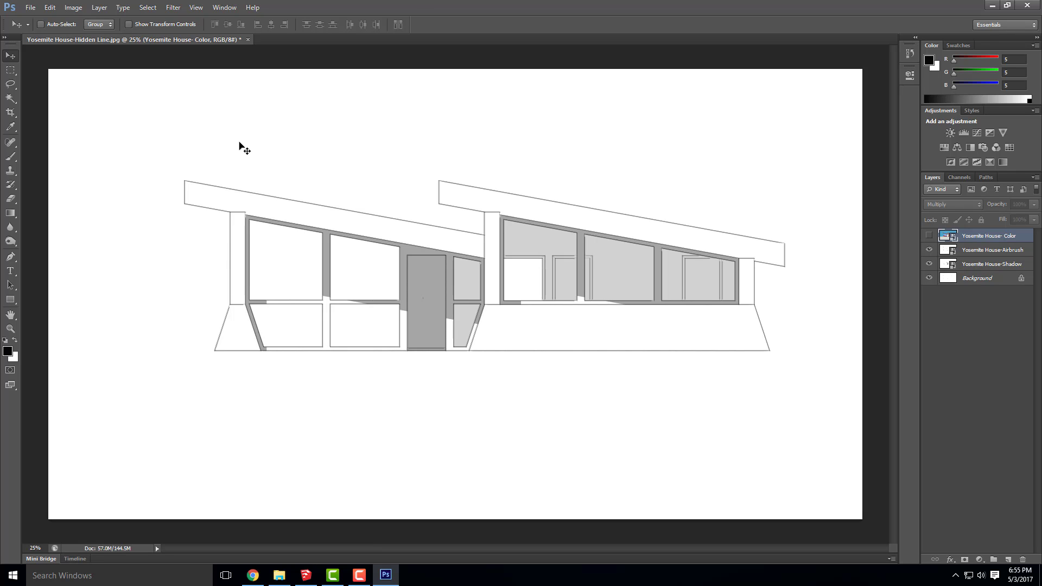
click(928, 237)
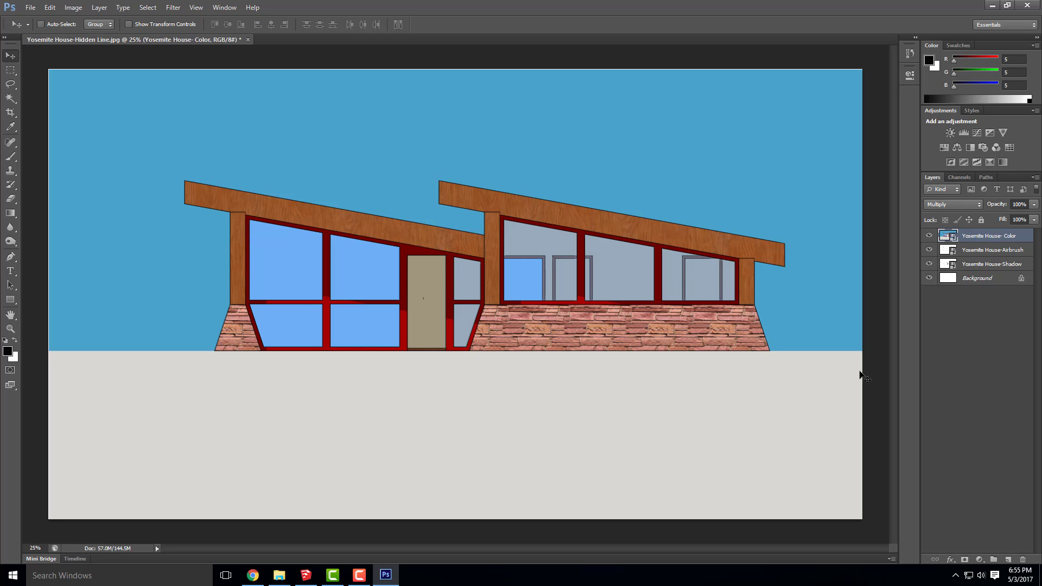
click(930, 237)
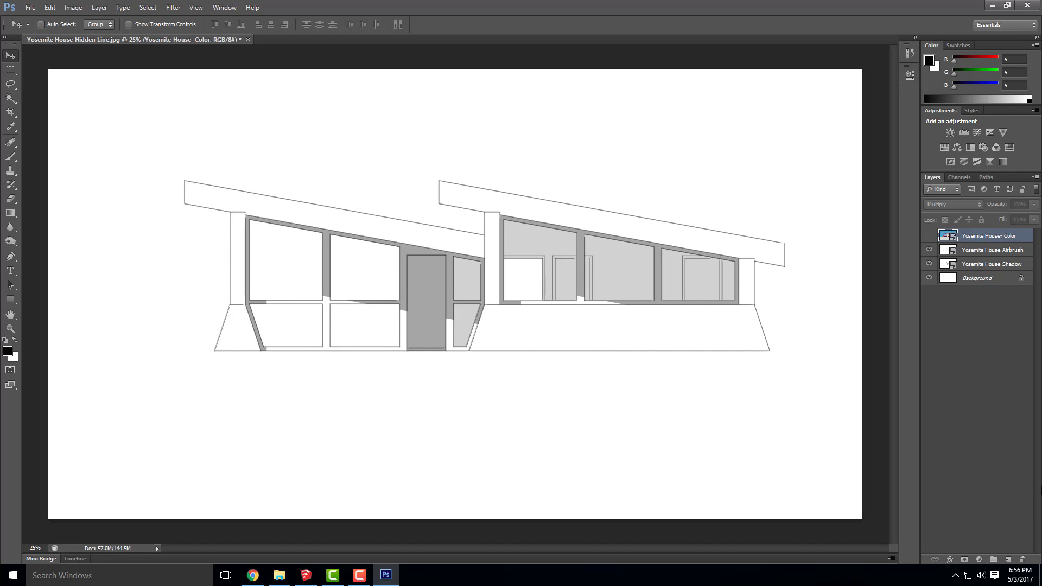
Step: Add a new layer above the Yosemite House- Color layer and name it "Ground Plane"
click(1011, 561)
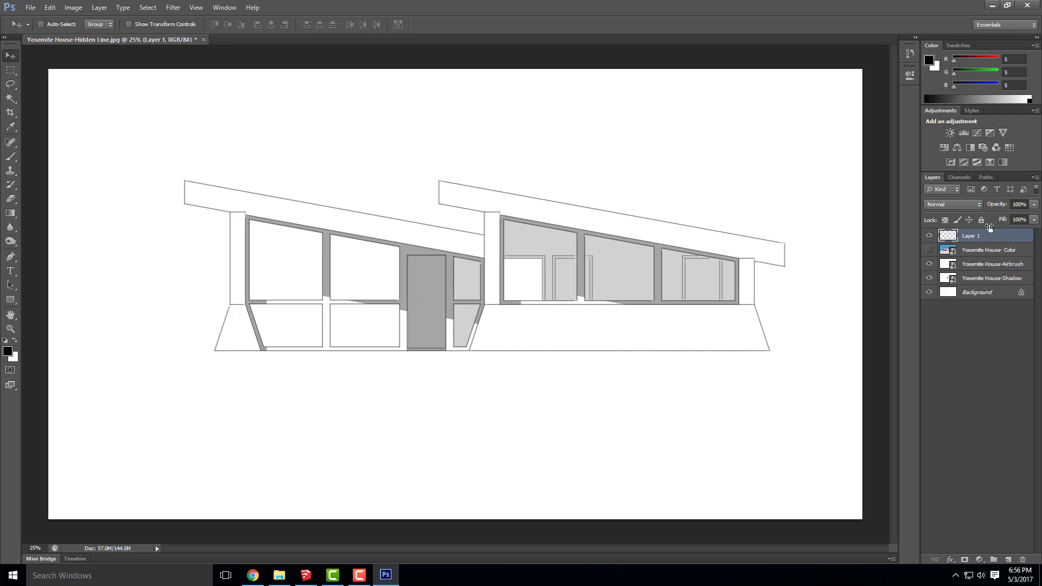
right_click(983, 236)
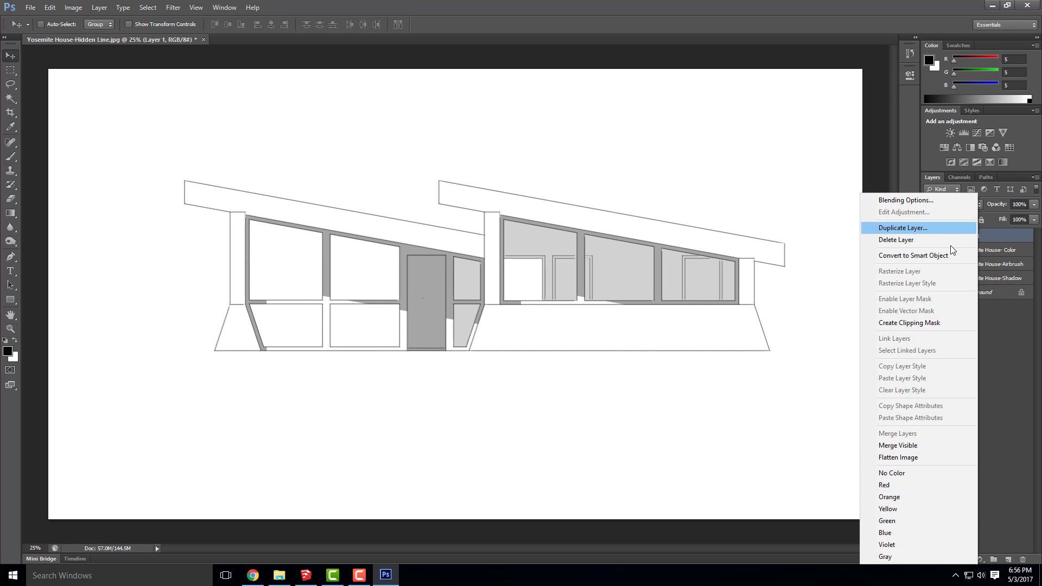
click(1005, 356)
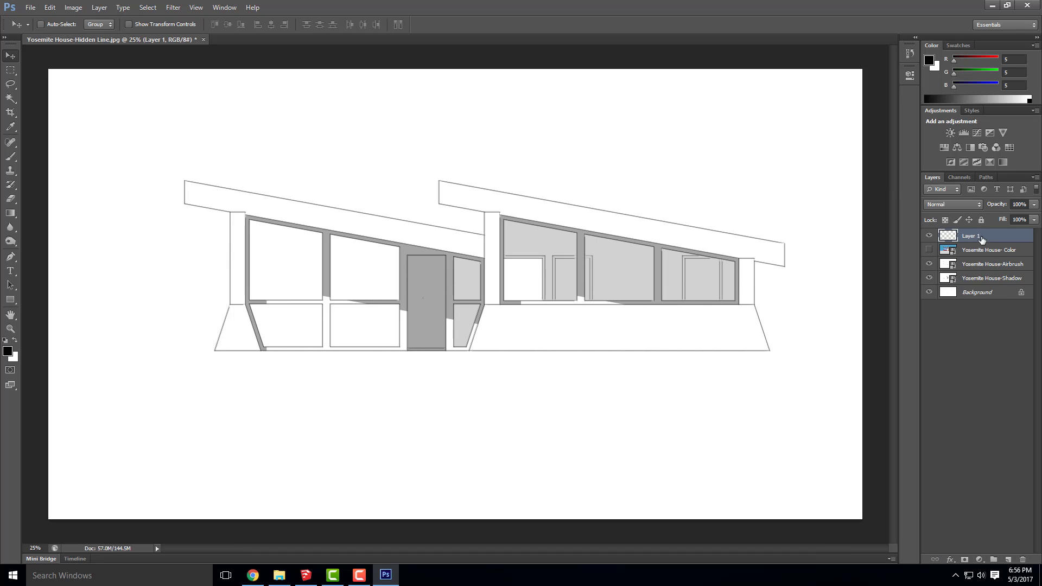
double_click(974, 237)
text(Ground Plane)
click(952, 341)
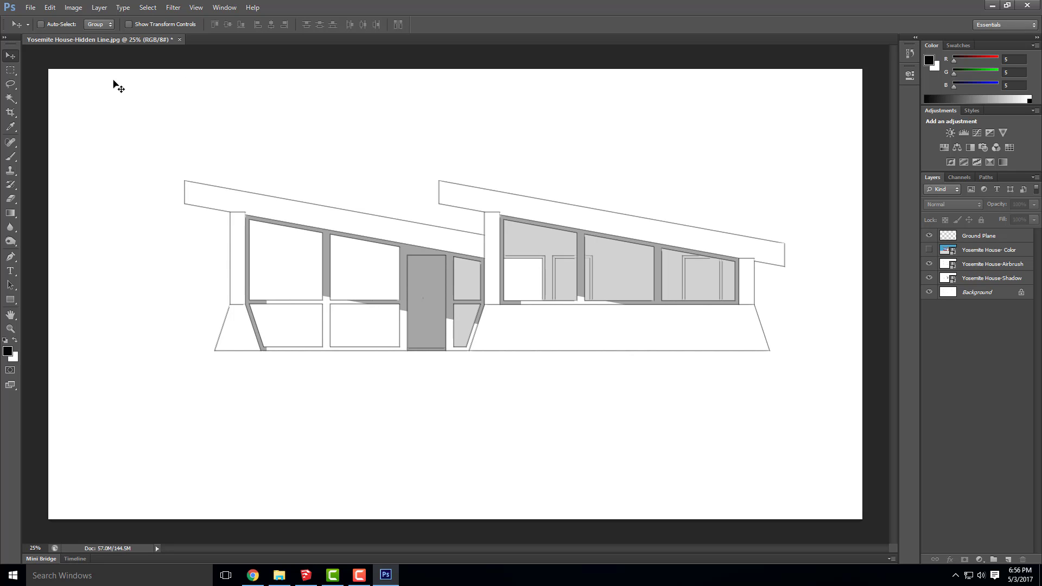
Step: Select the ground area with the Lasso tool, following an uneven terrain line along the base of the house across the full image width
click(12, 85)
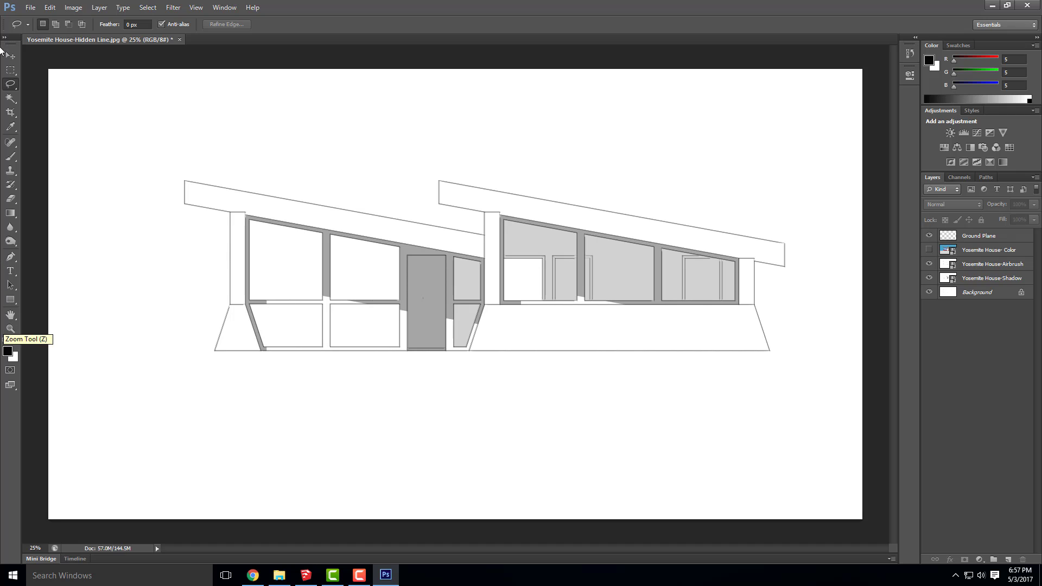
click(9, 86)
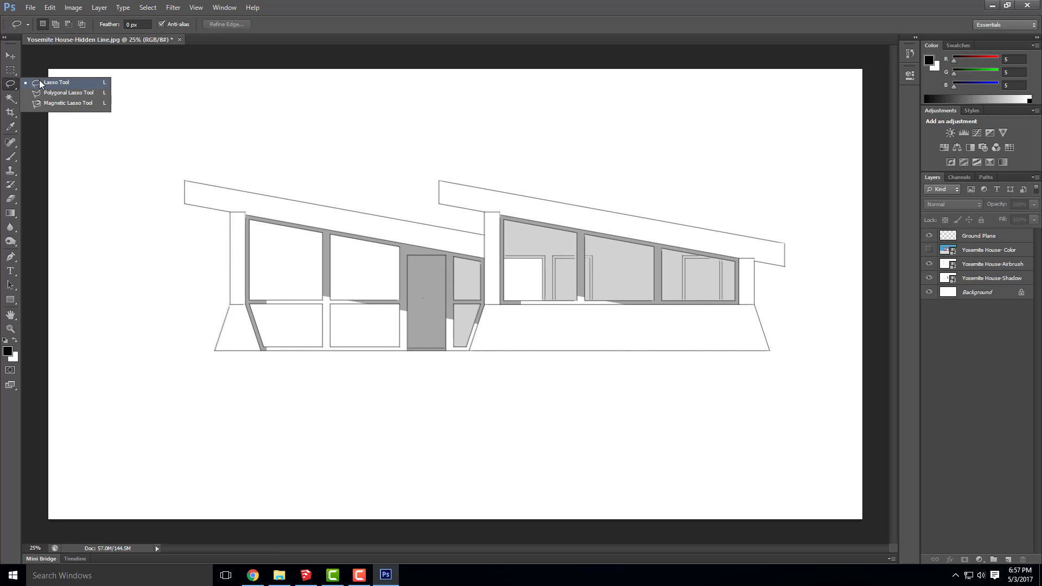
click(67, 86)
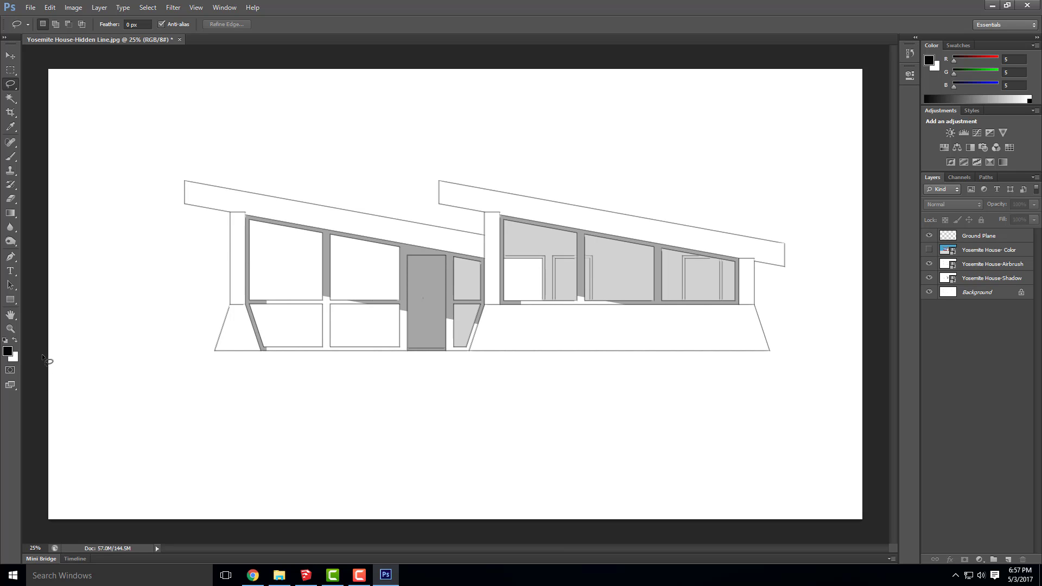
mouse_move(45, 357)
mouse_down()
mouse_move(456, 351)
mouse_move(870, 328)
mouse_move(879, 519)
mouse_move(866, 533)
mouse_move(732, 534)
mouse_up()
Step: Set up the Brush tool with a hard round tip of 1753 px for painting on the Ground Plane layer
click(12, 156)
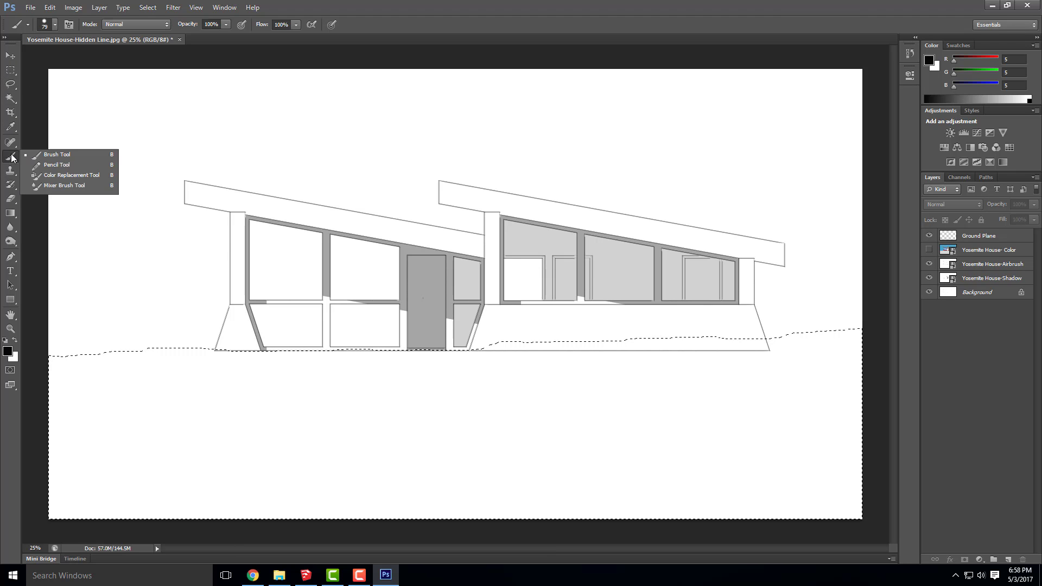
click(45, 156)
click(54, 24)
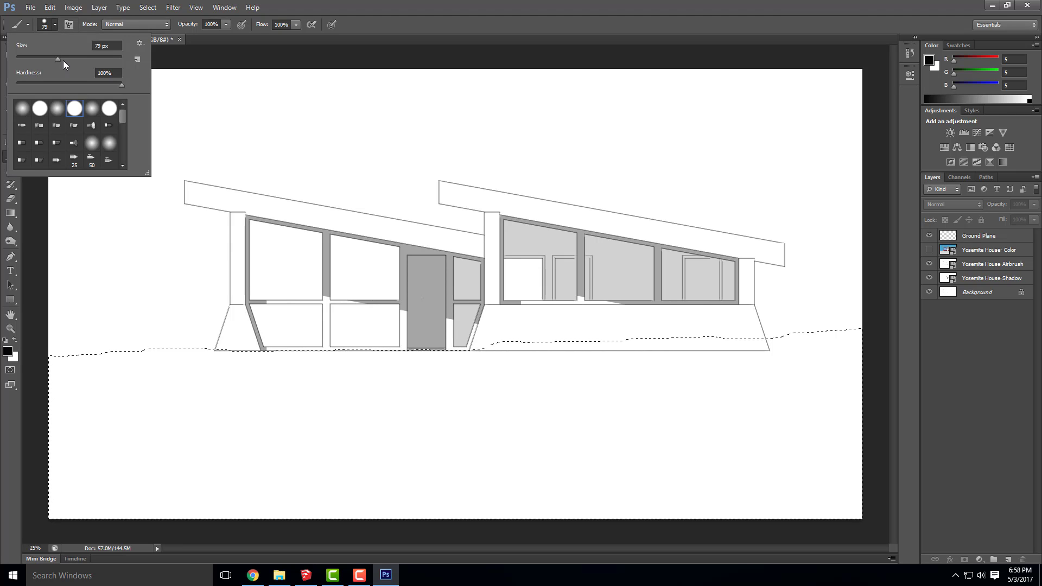
drag(60, 59, 95, 58)
click(309, 5)
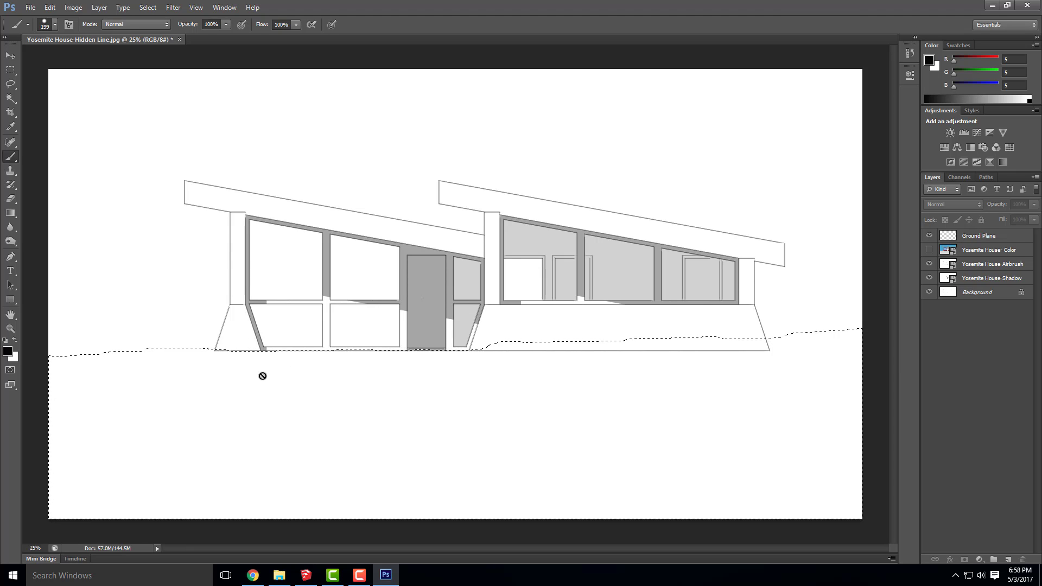
click(980, 237)
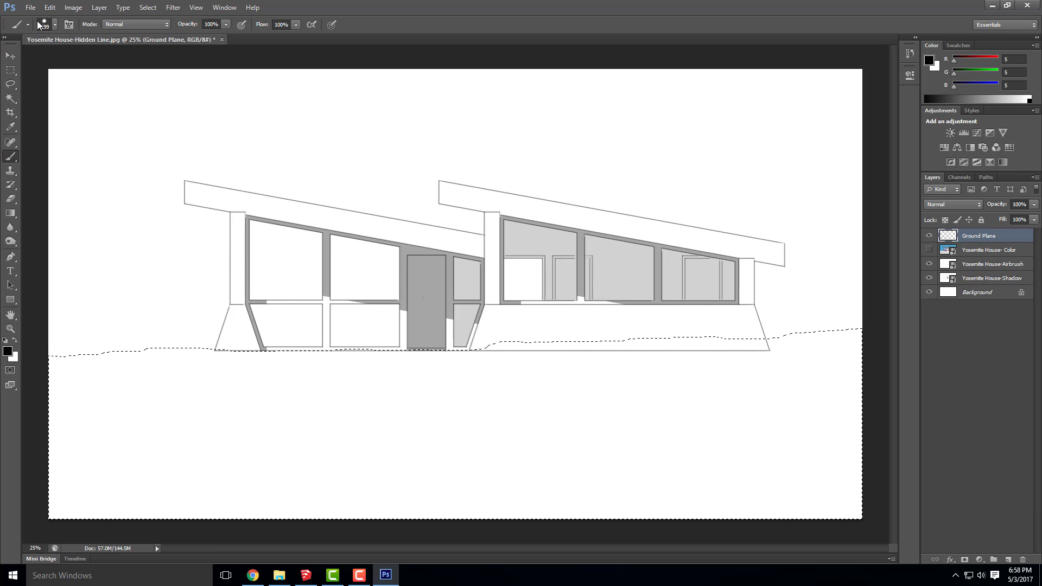
click(54, 24)
drag(96, 60, 154, 63)
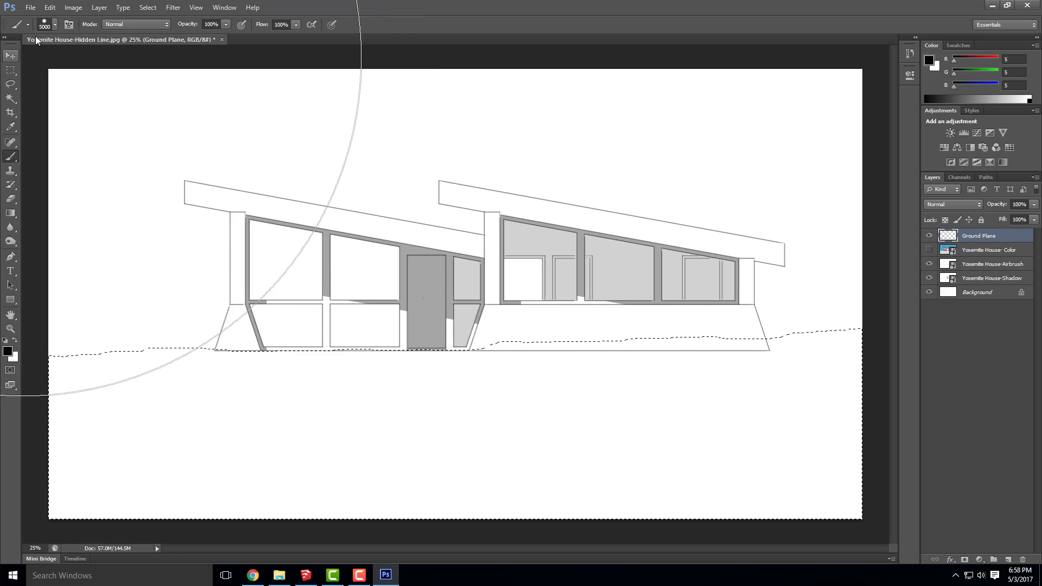
click(54, 25)
drag(120, 59, 114, 60)
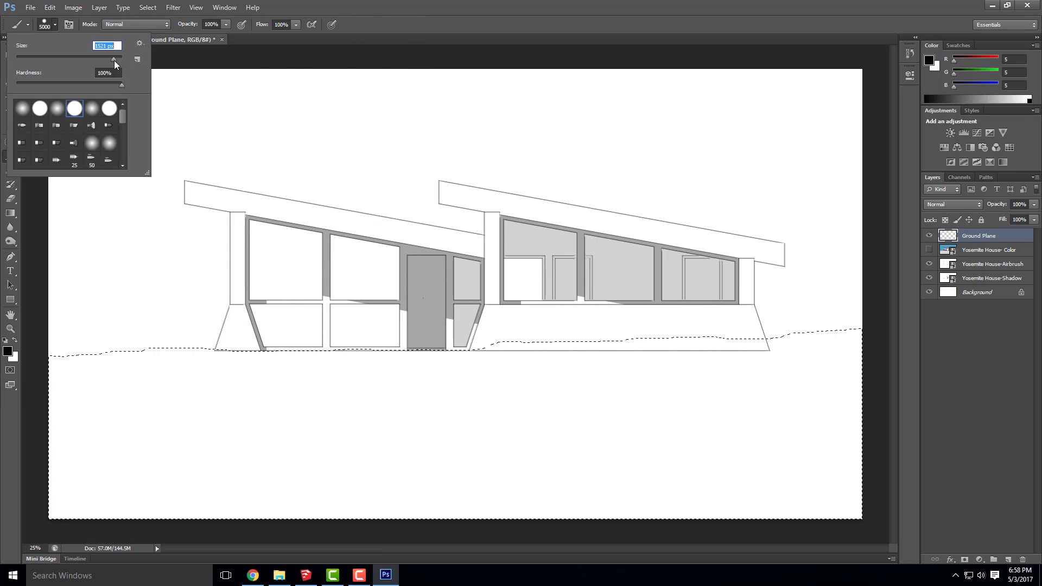
click(432, 5)
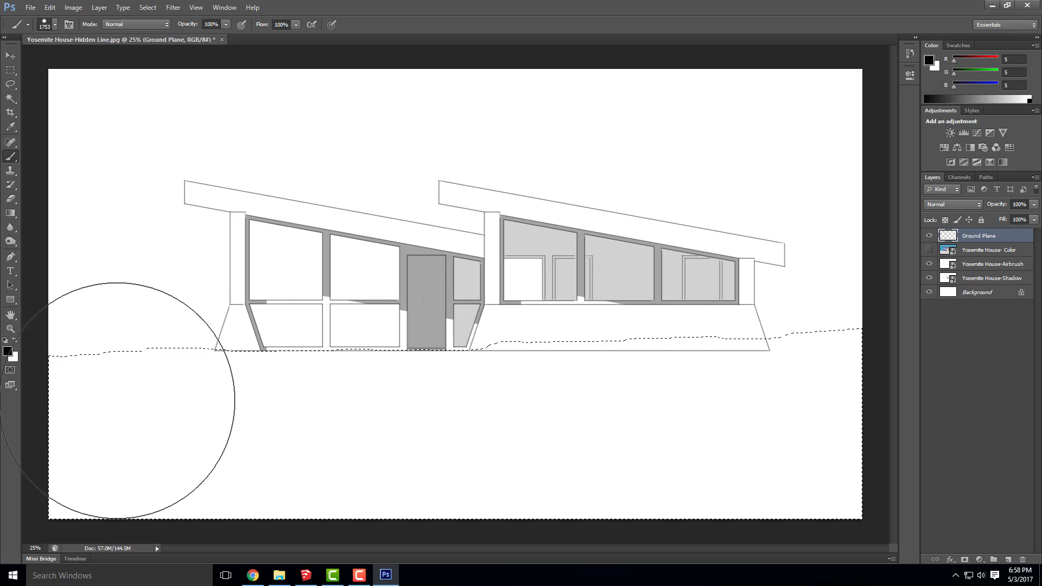
Step: Paint the whole selected ground area black on the Ground Plane layer and clear the selection
drag(140, 414, 74, 515)
mouse_move(211, 508)
mouse_down()
mouse_move(284, 459)
mouse_move(644, 454)
mouse_move(803, 411)
mouse_move(819, 325)
mouse_up()
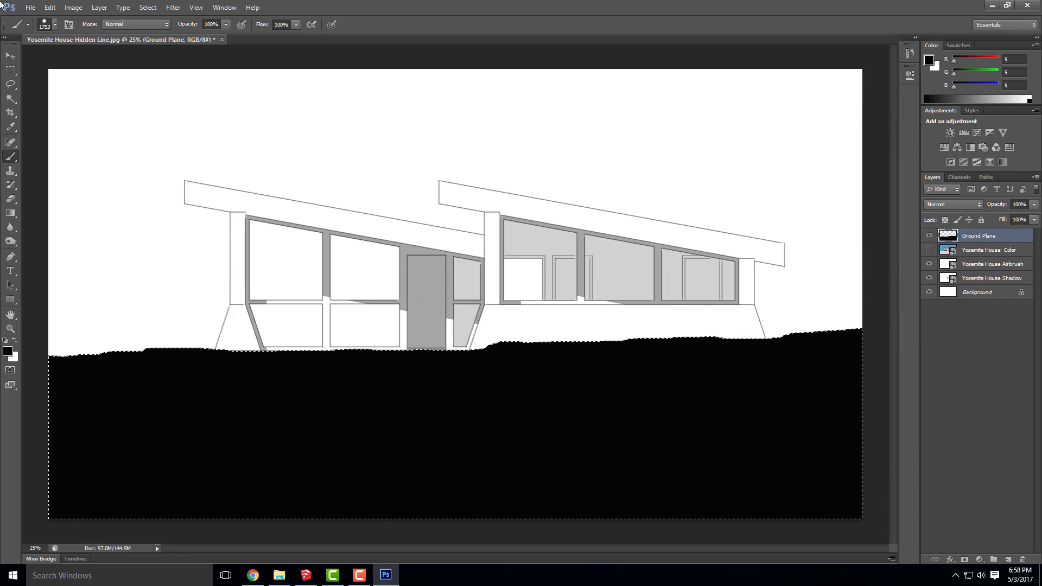
click(10, 56)
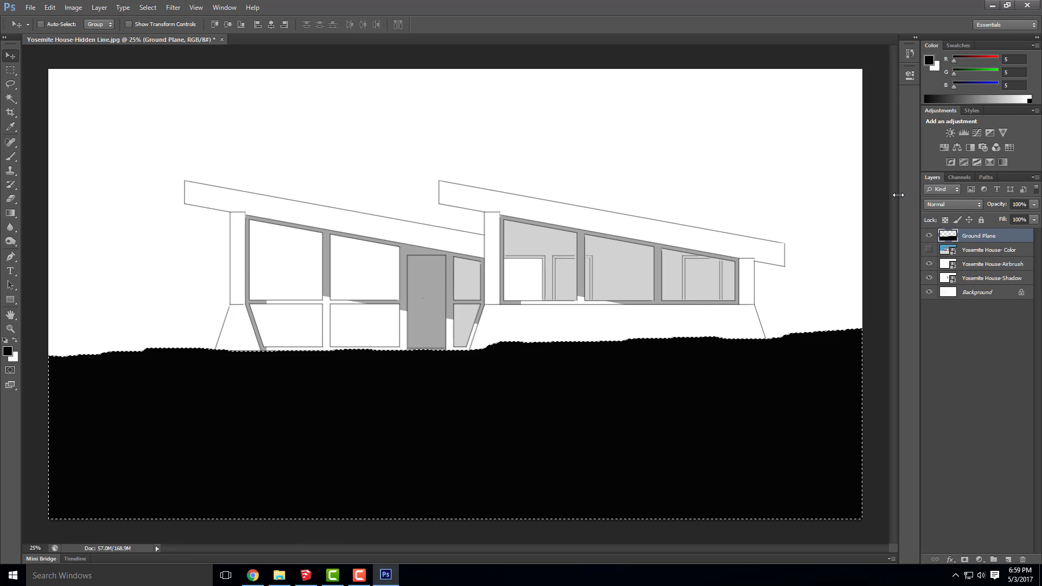
key(ctrl+d)
Step: Set up the Clone Stamp tool with the 134 px grass-shaped brush and sample the black ground as its source
click(9, 172)
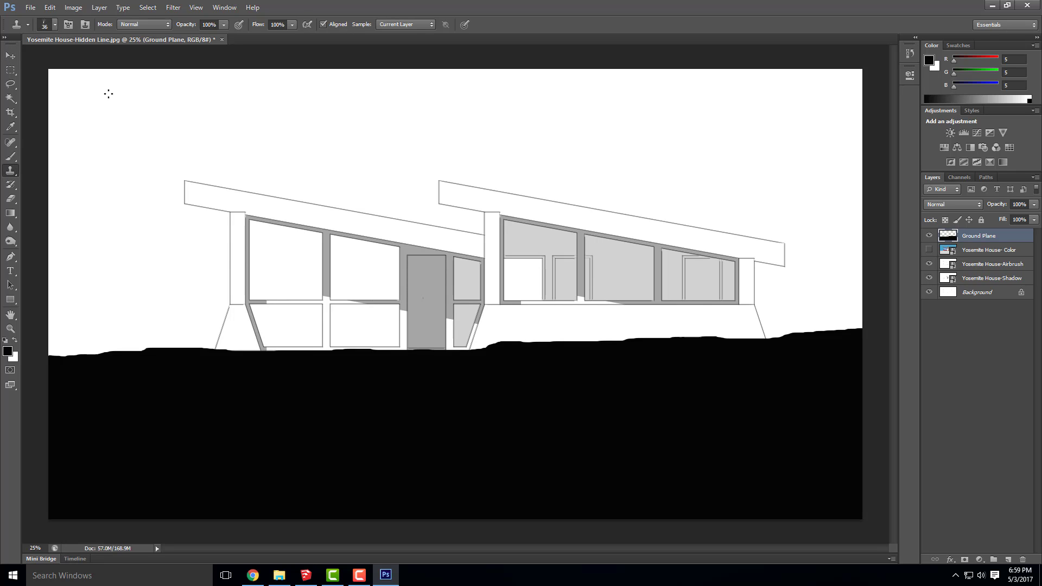
click(55, 25)
drag(120, 112, 126, 145)
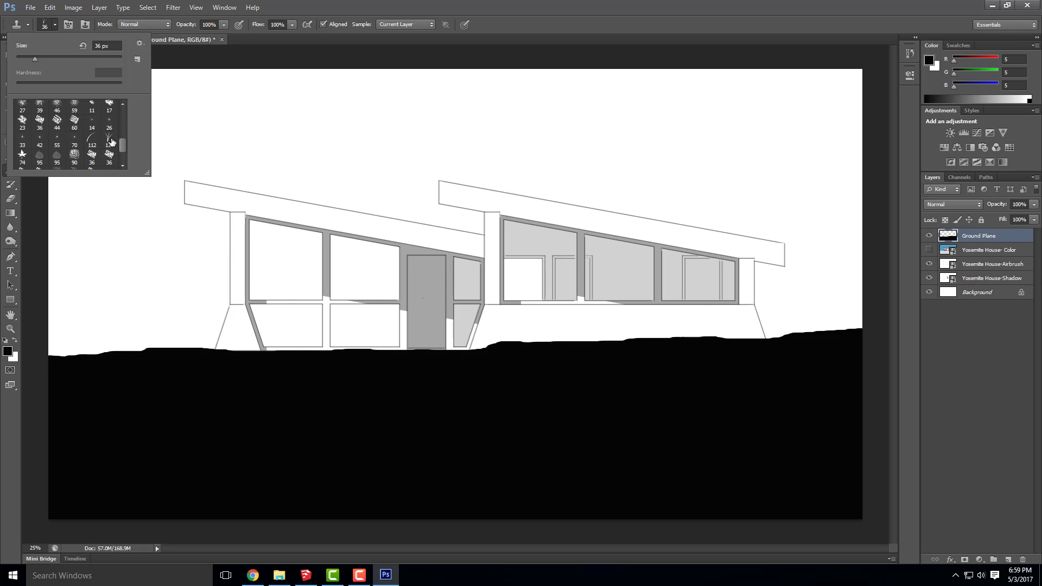
click(110, 141)
click(297, 5)
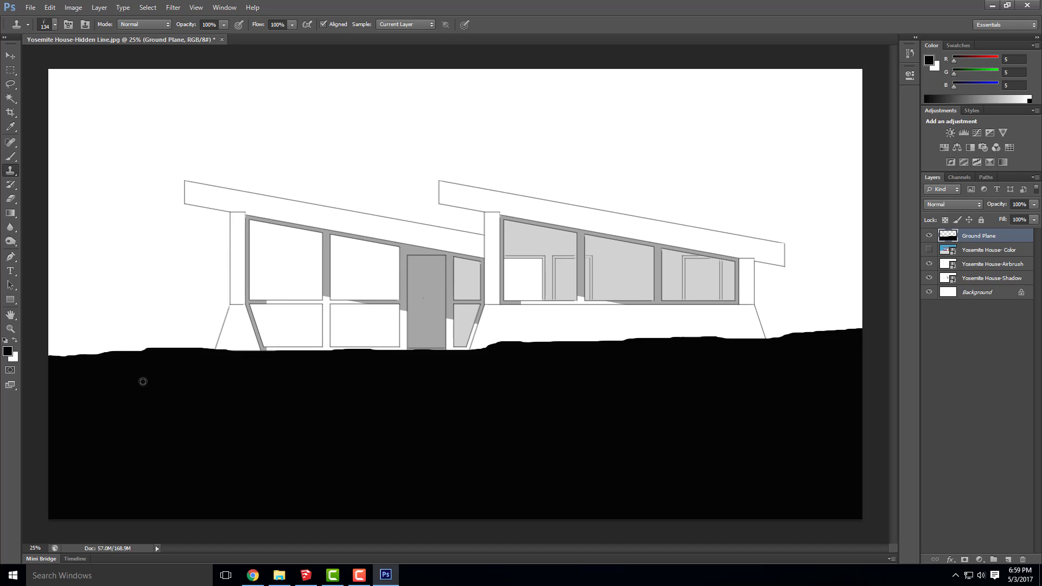
key(alt)
key(alt)
alt+click(152, 379)
click(56, 23)
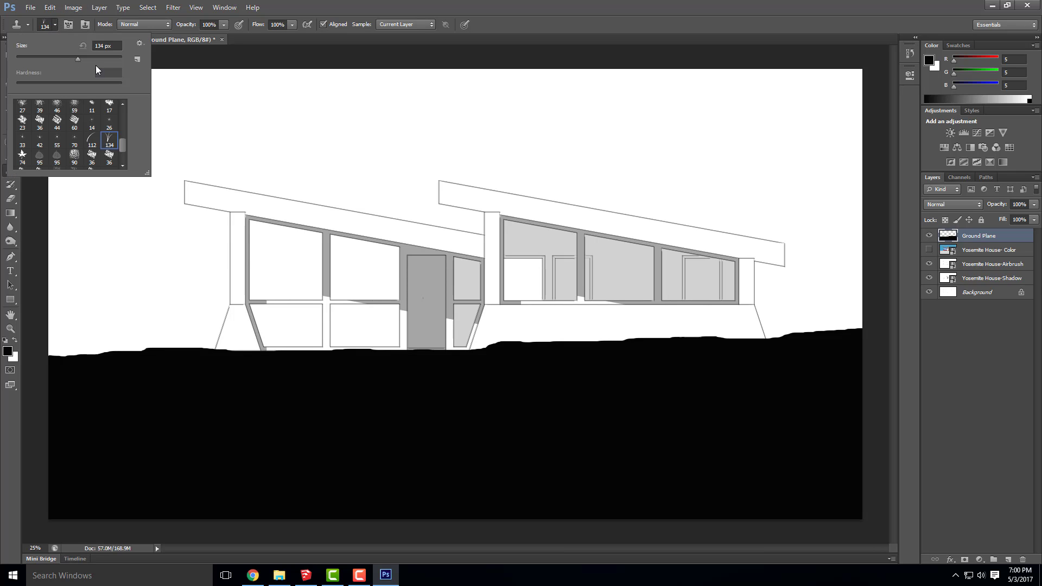
click(294, 58)
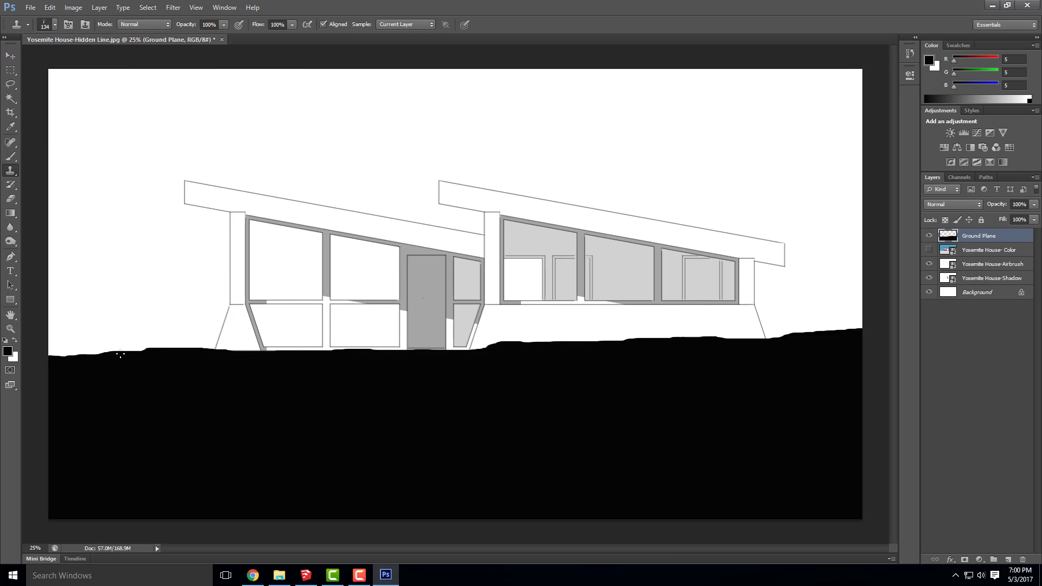
Step: Stamp grass blades along the entire upper edge of the black ground, from one side of the image to the other
mouse_move(121, 355)
mouse_down()
mouse_move(44, 355)
mouse_move(194, 349)
mouse_move(158, 349)
mouse_move(230, 374)
mouse_move(196, 374)
mouse_move(240, 374)
mouse_move(200, 349)
mouse_move(170, 350)
mouse_move(426, 353)
mouse_move(491, 343)
mouse_move(469, 353)
mouse_up()
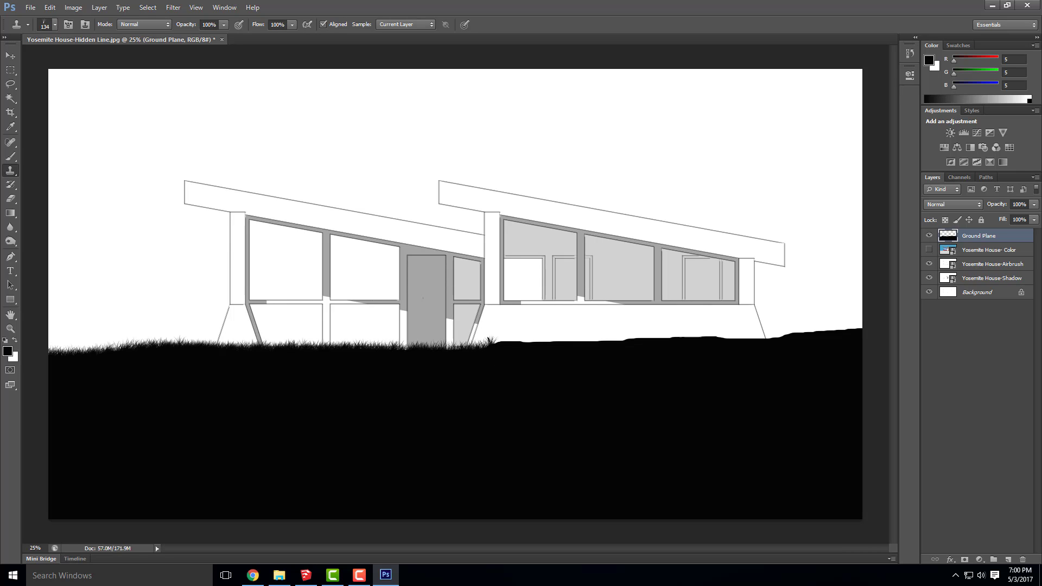
mouse_move(490, 351)
mouse_down()
mouse_move(499, 347)
mouse_move(477, 347)
mouse_move(686, 329)
mouse_up()
mouse_move(698, 361)
mouse_down()
mouse_move(816, 361)
mouse_move(786, 362)
mouse_move(801, 363)
mouse_move(861, 350)
mouse_move(812, 352)
mouse_move(842, 355)
mouse_move(852, 328)
mouse_move(834, 329)
mouse_move(860, 326)
mouse_move(815, 336)
mouse_up()
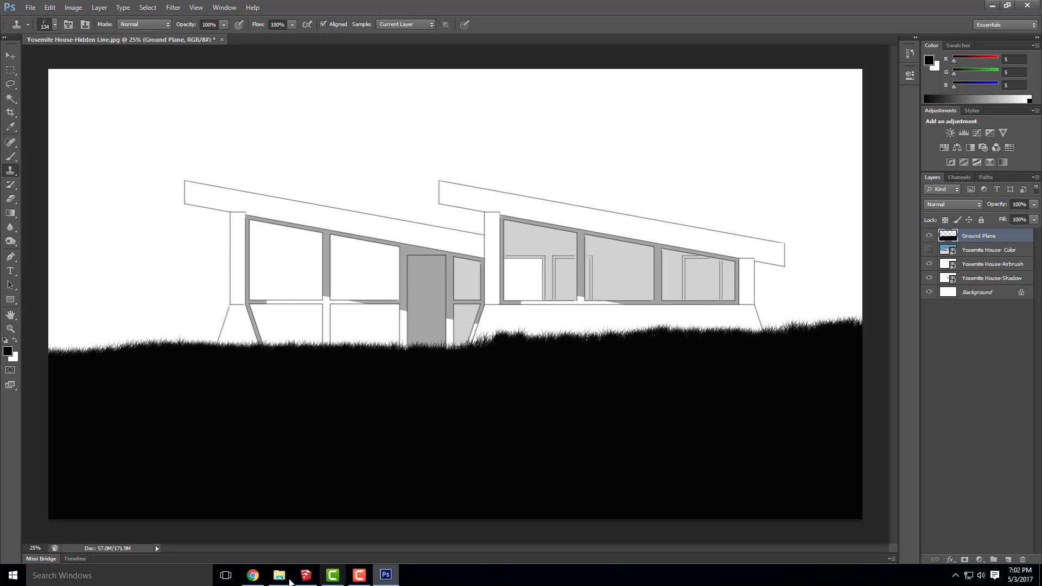
Step: Switch to Chrome and open the Creative Commons search page from creativecommons.org in a new tab
mouse_move(256, 579)
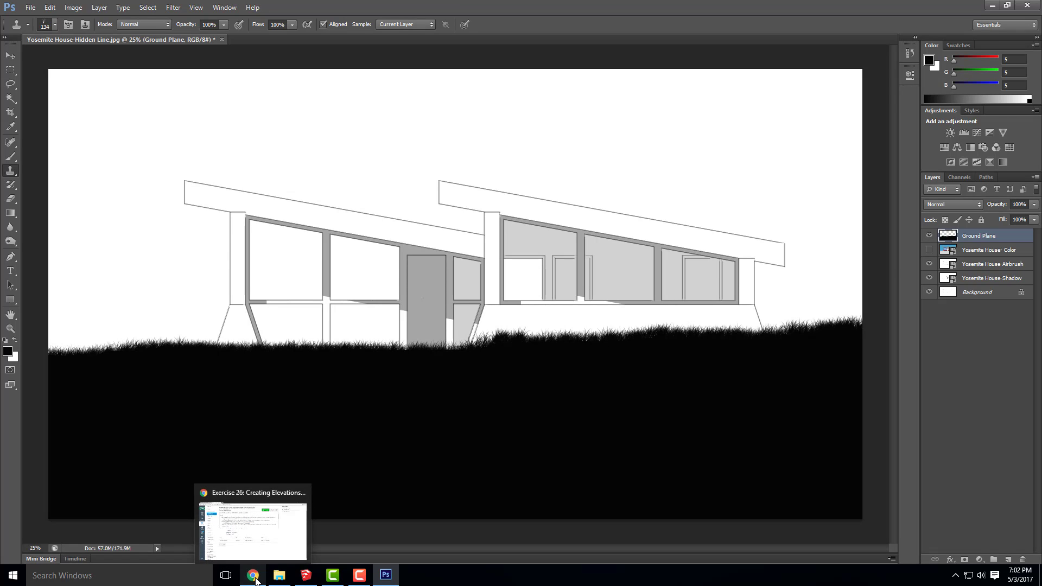
click(254, 577)
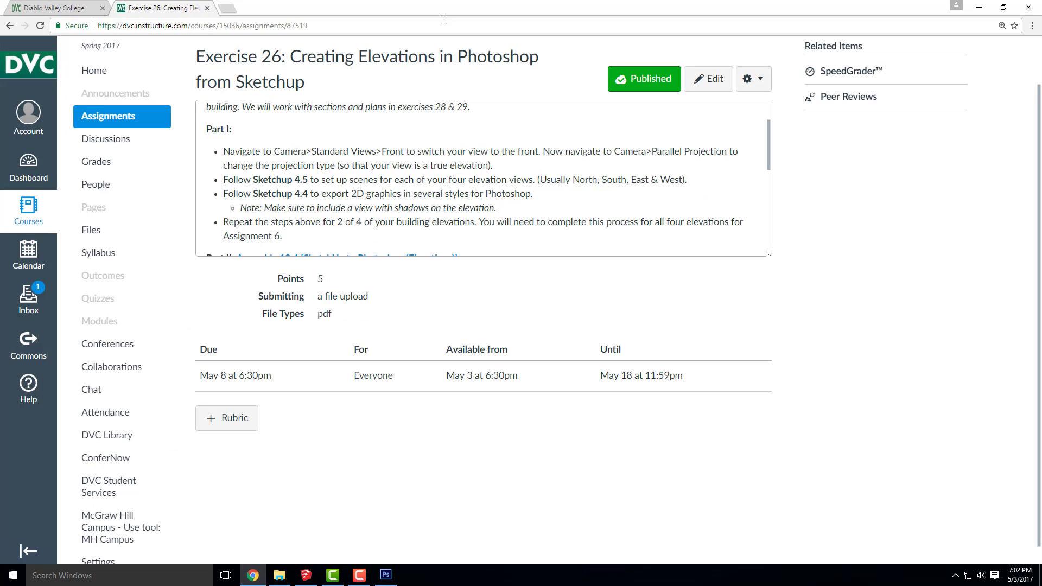
click(228, 11)
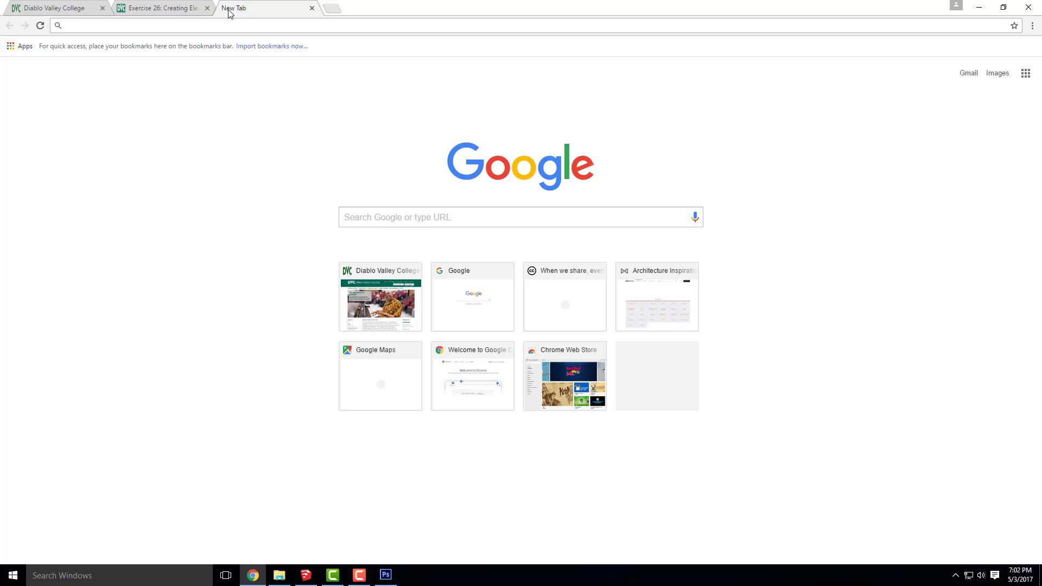
text(creativecommons.org)
key(Return)
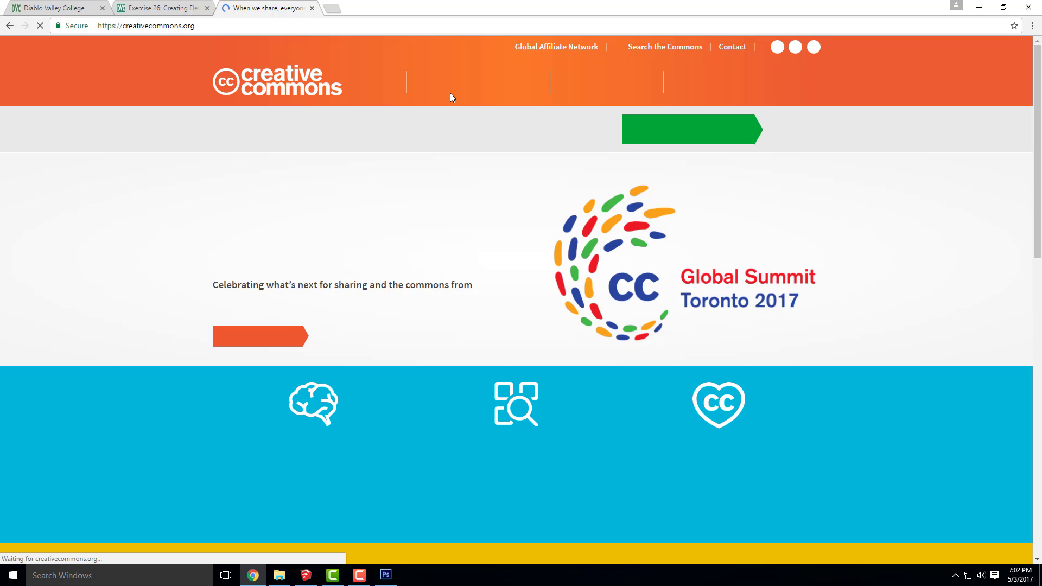
click(656, 50)
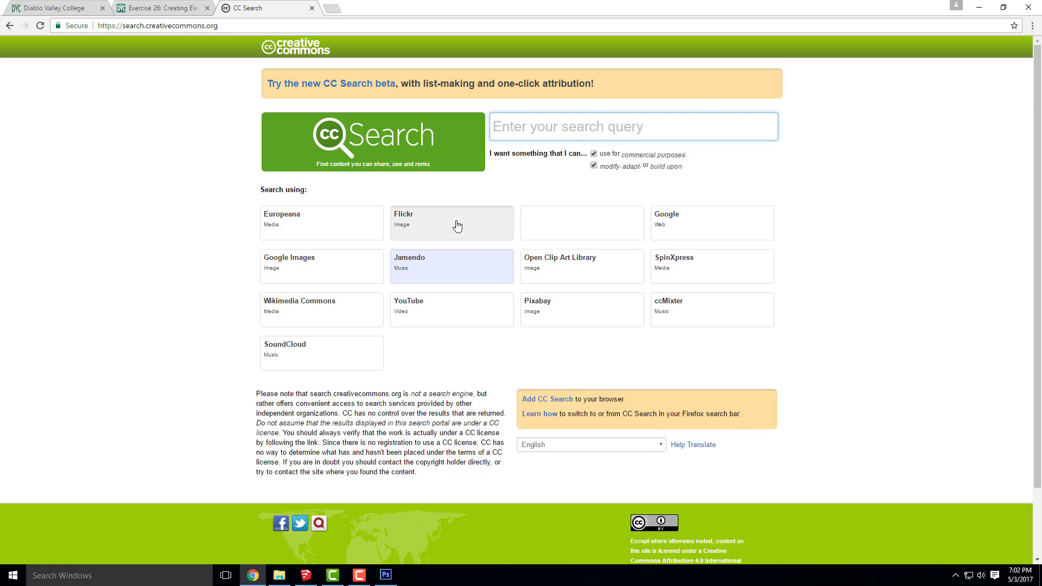
Step: Search Flickr for "yosemite meadow" images that allow commercial use and modification
click(458, 226)
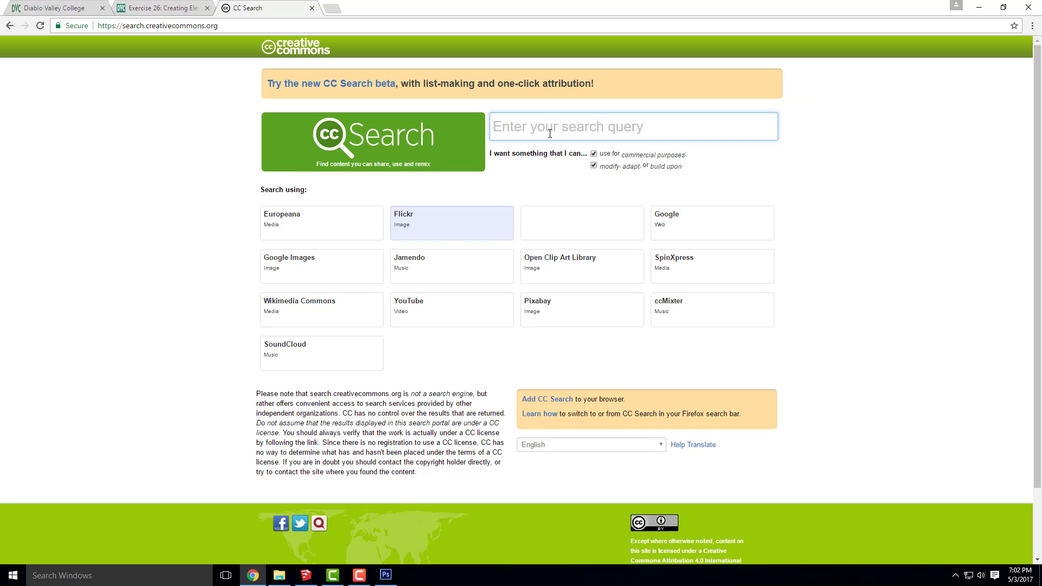
text(yosemite)
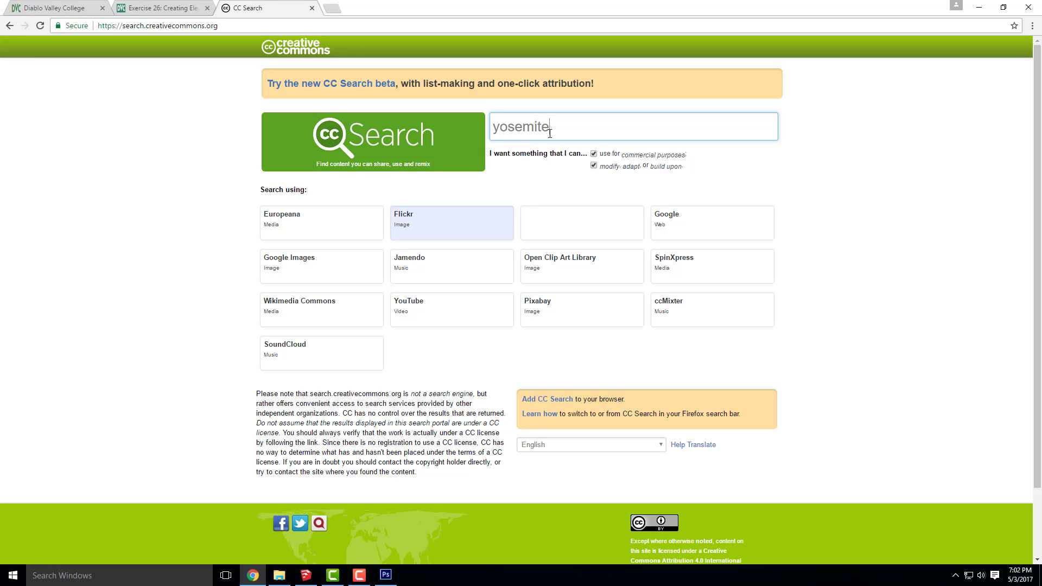
text( meadow)
key(Return)
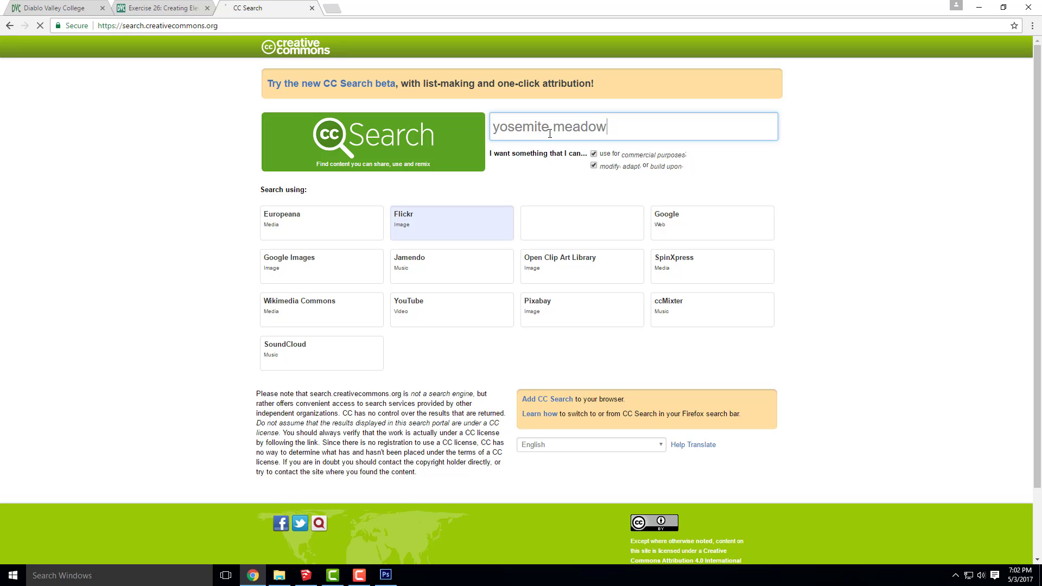
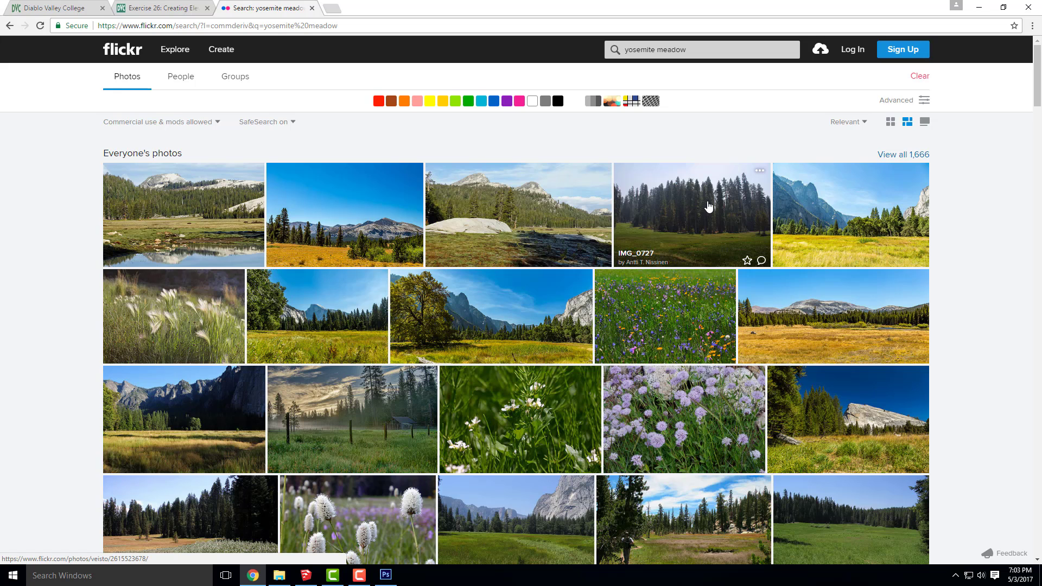
Step: Browse the meadow search results and download the IMG_0727 forest meadow photo in its original 3888 × 2592 size
click(708, 206)
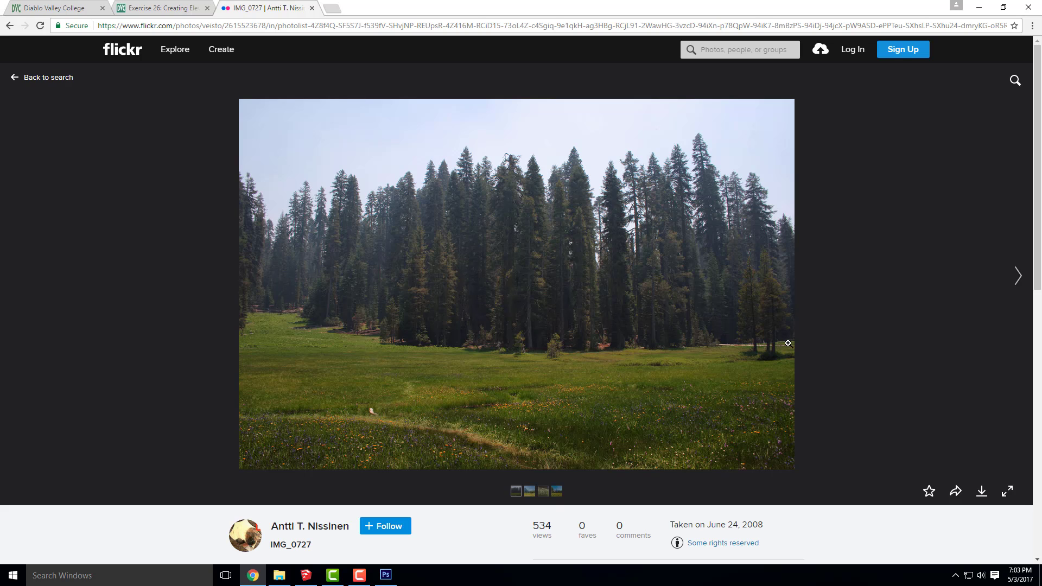
click(9, 25)
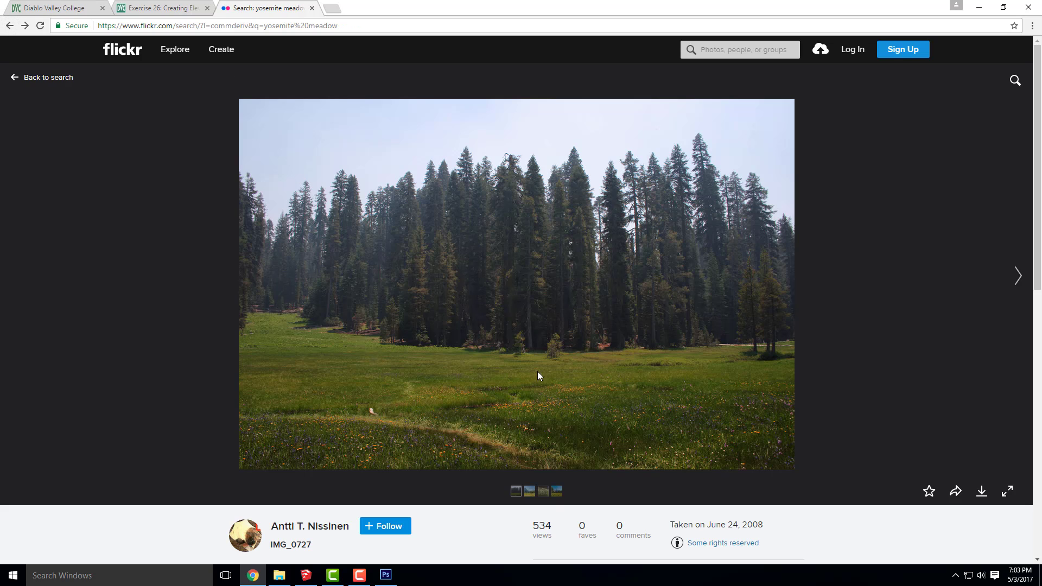
scroll(310, 292, down, 2)
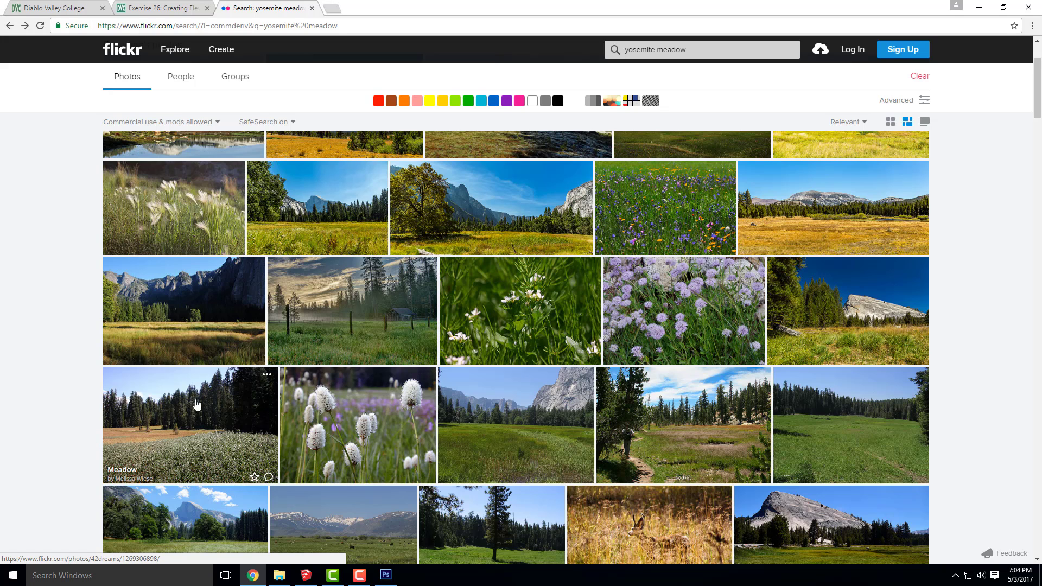
scroll(655, 358, up, 1)
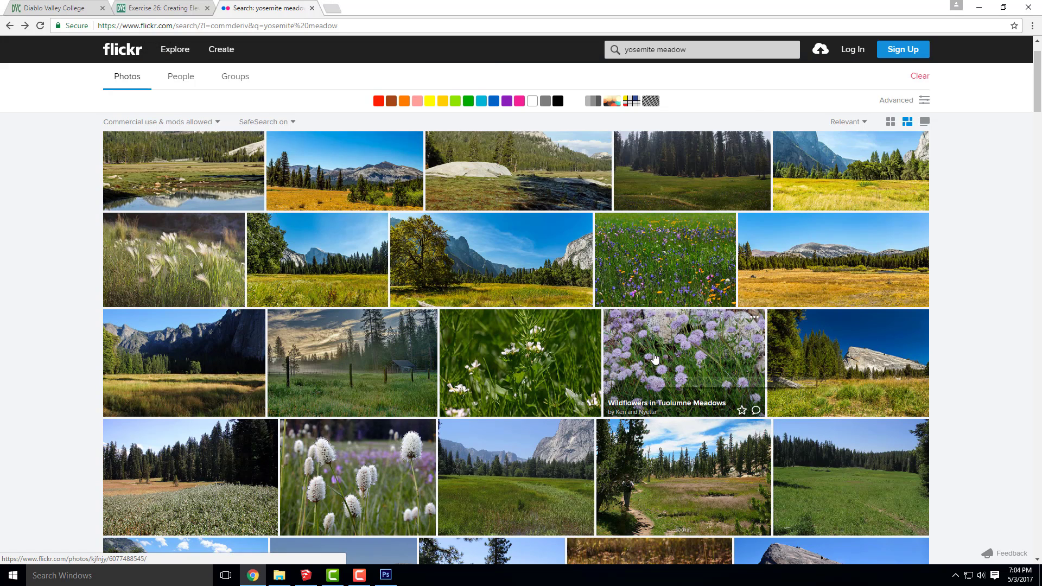
scroll(655, 358, up, 1)
click(706, 242)
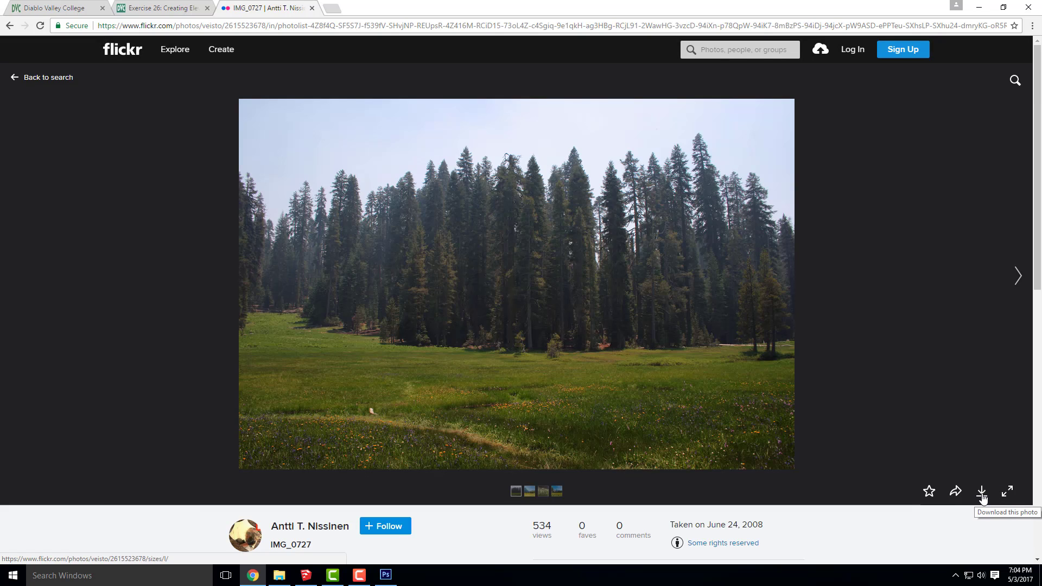
click(983, 495)
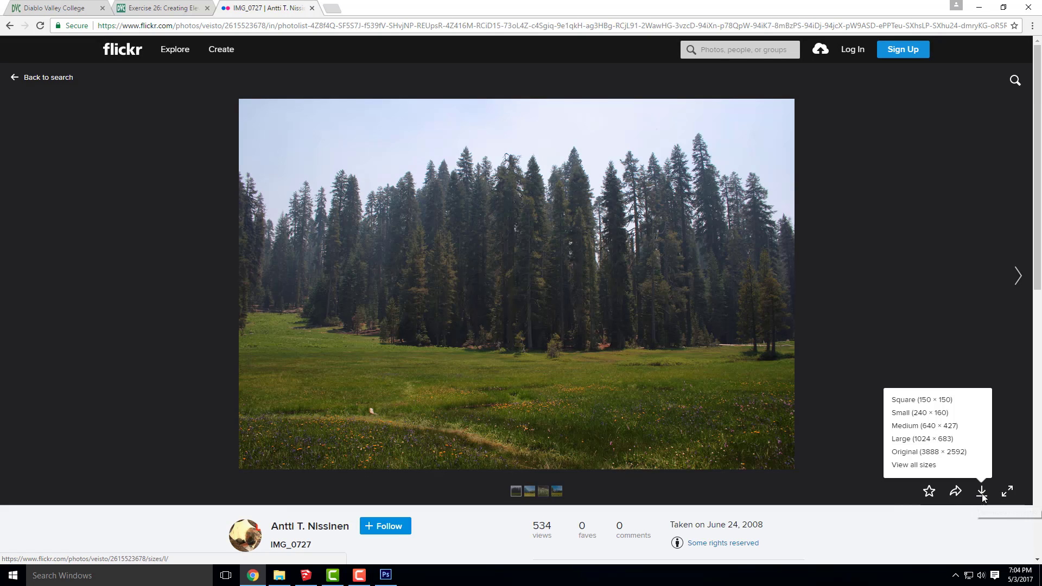
click(927, 455)
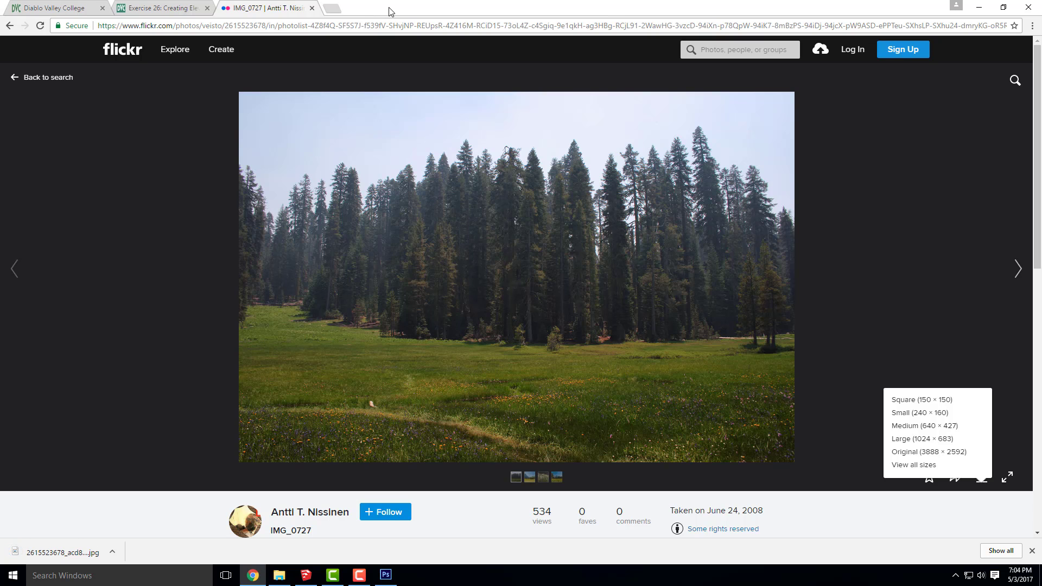
Step: Put the downloaded meadow photo on the desktop and minimize the browser
mouse_move(391, 11)
mouse_down()
mouse_move(536, 13)
mouse_move(490, 82)
mouse_move(497, 74)
mouse_up()
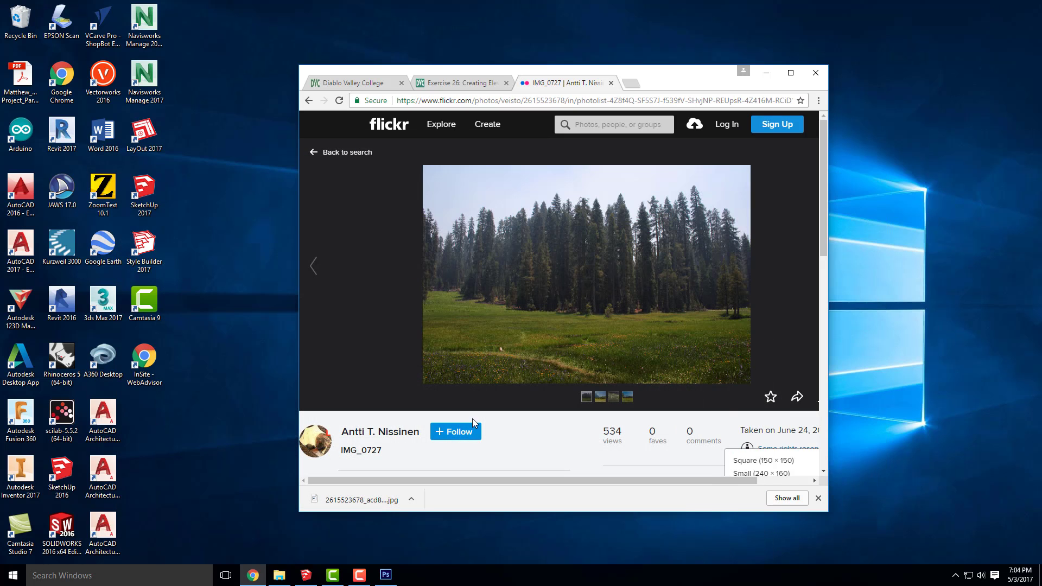
drag(362, 511, 226, 304)
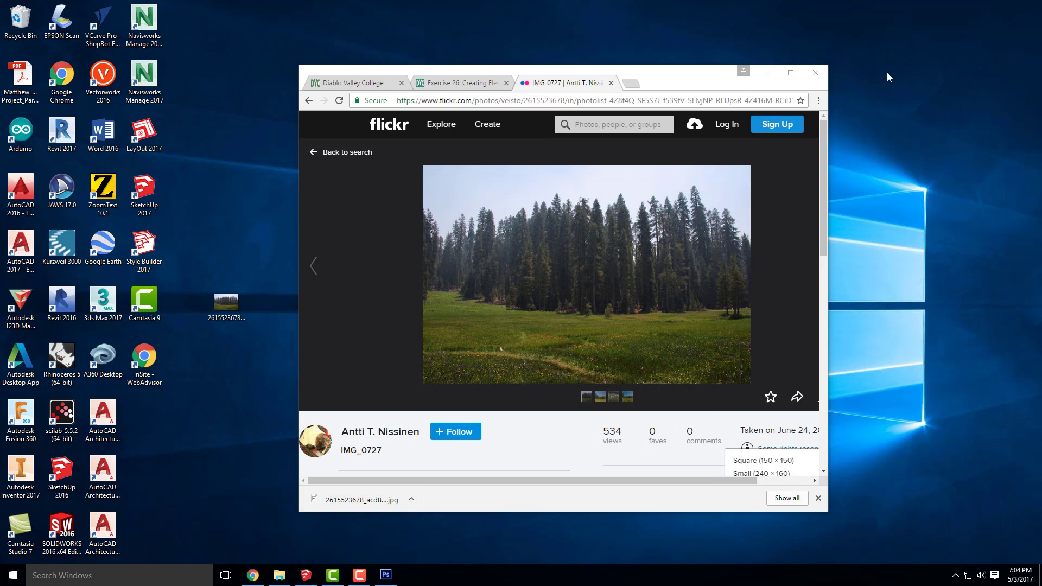
click(767, 72)
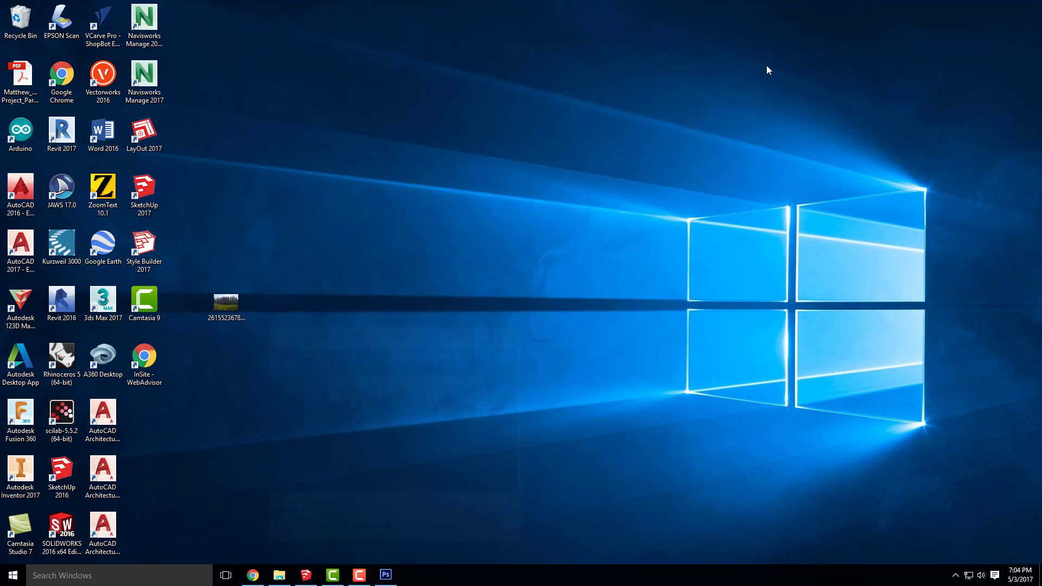
click(386, 575)
click(30, 7)
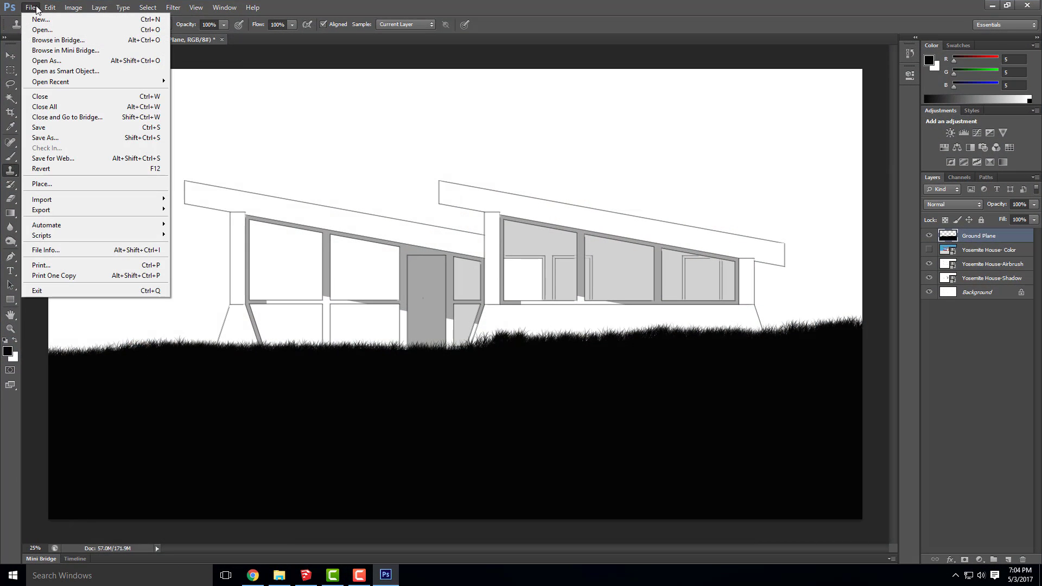
click(45, 184)
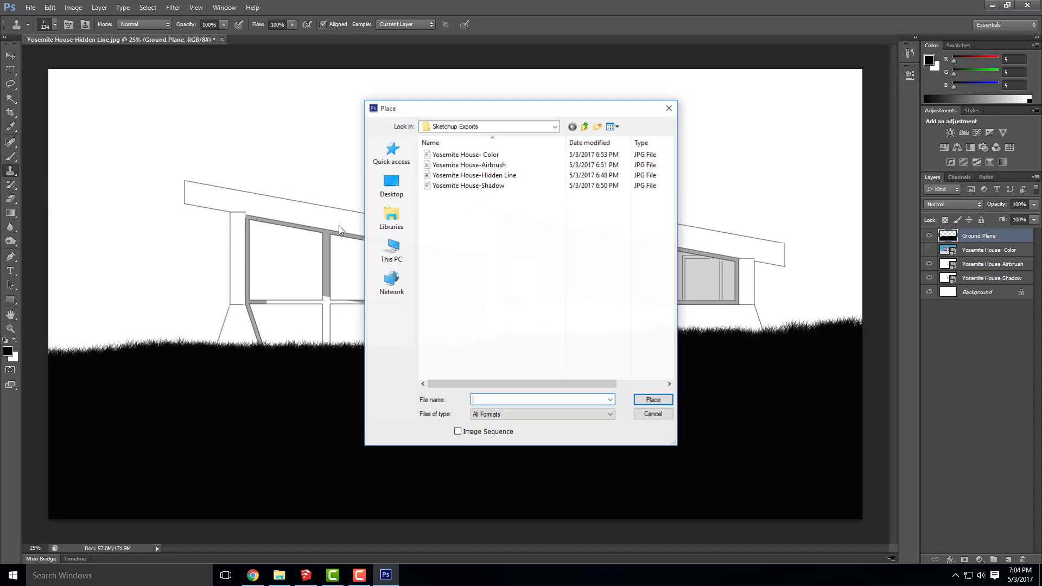
click(391, 185)
scroll(604, 316, down, 5)
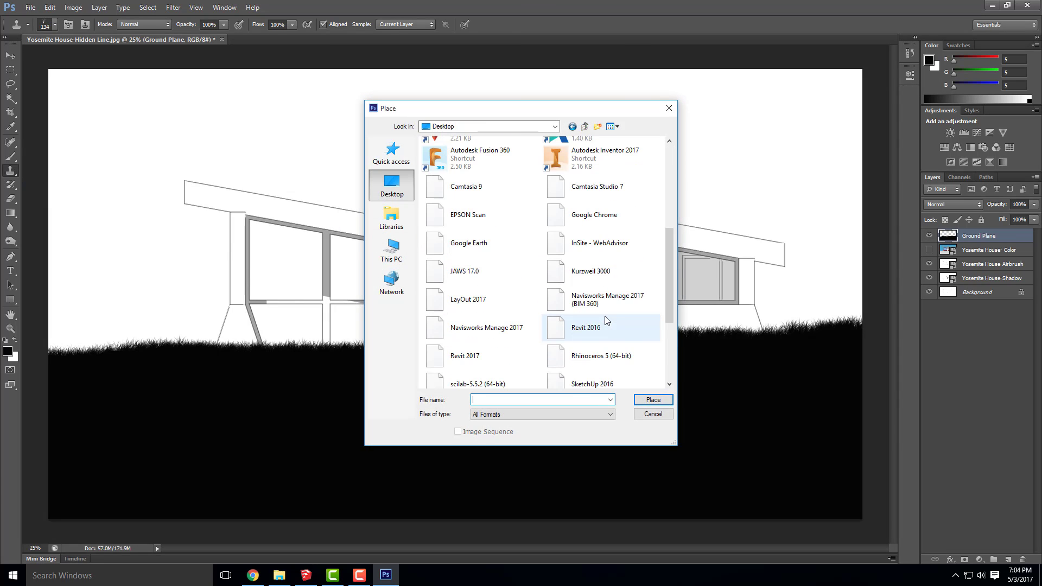
scroll(662, 304, down, 3)
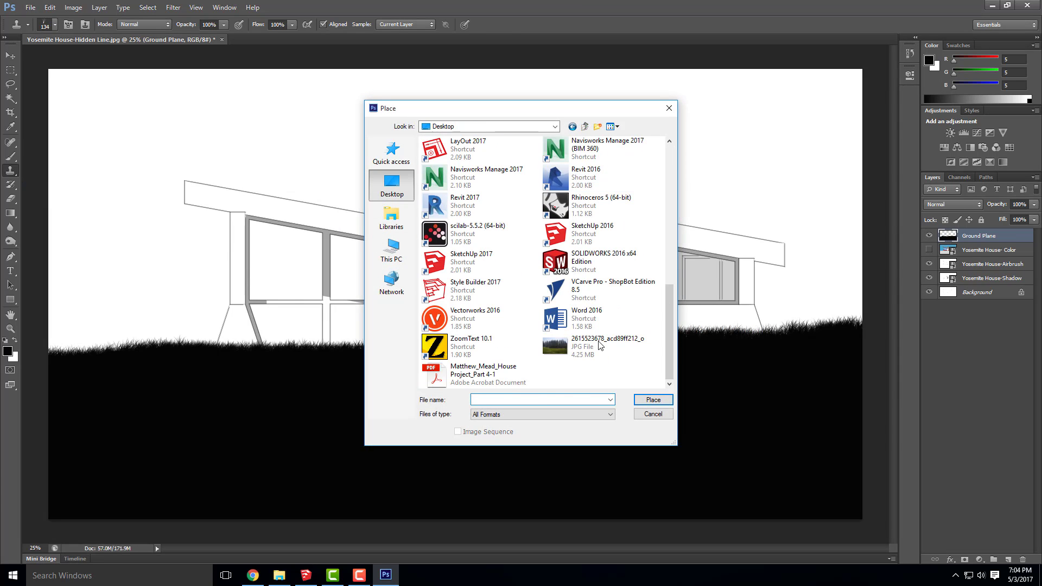
click(600, 345)
click(663, 402)
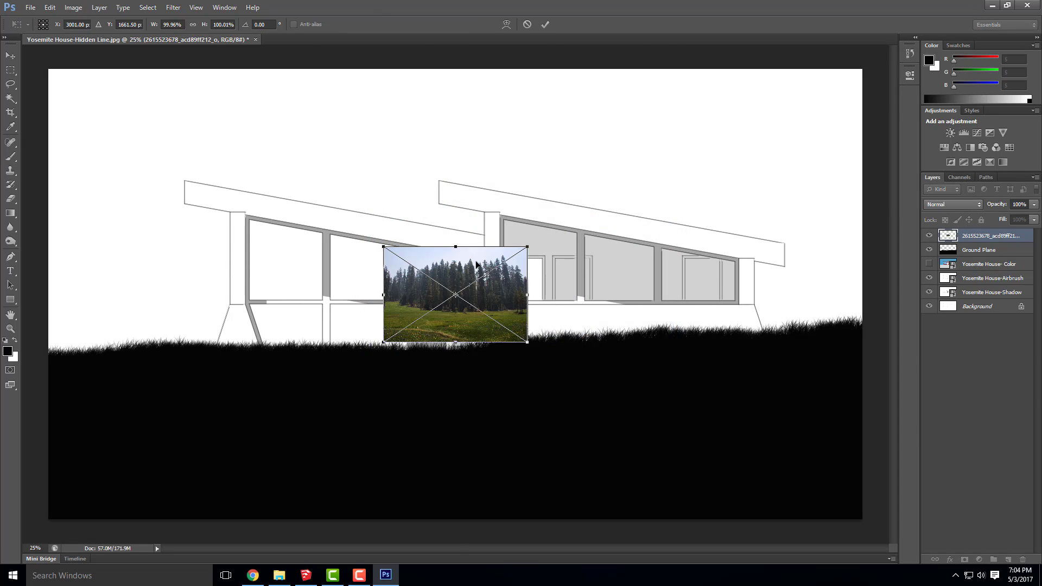
Step: Enlarge the placed meadow photo to about 563% so it spans the canvas from its lower edge, and commit the placement
drag(417, 284, 80, 452)
drag(181, 442, 931, 66)
click(9, 55)
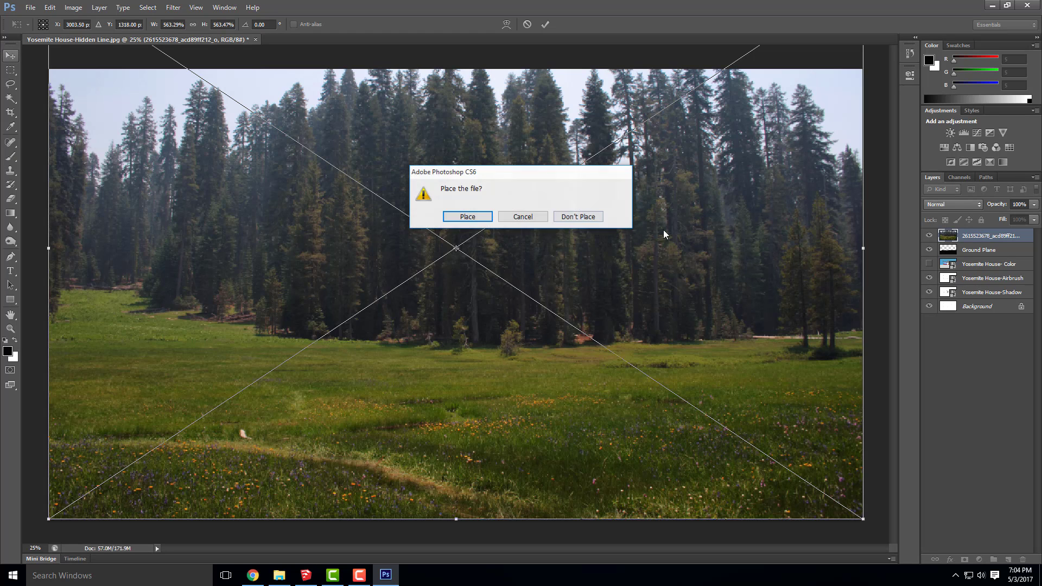
click(472, 218)
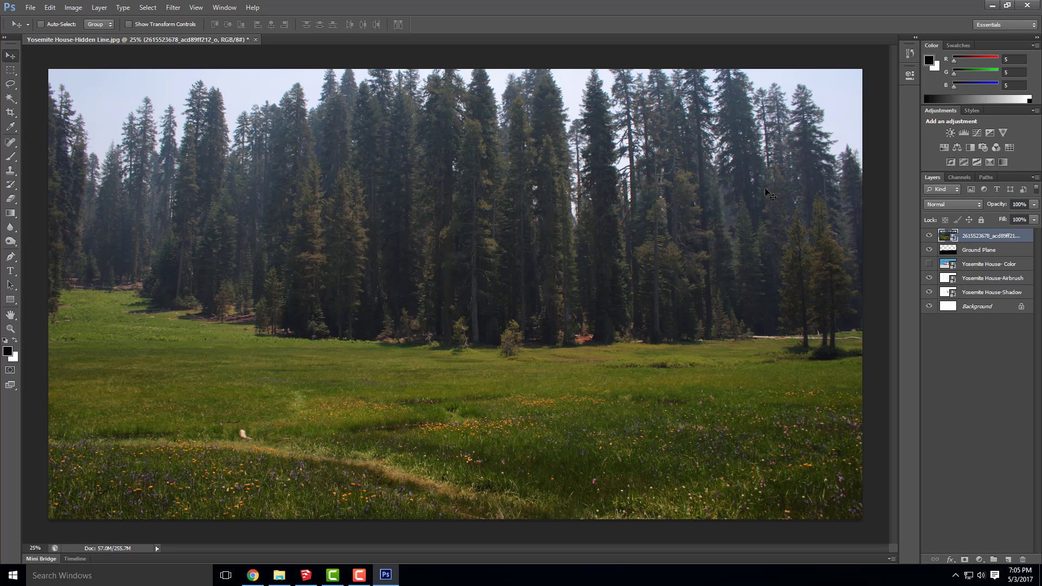
Step: Move the meadow photo layer below Yosemite House-Shadow and convert the Background into a regular layer named Layer 0
mouse_move(974, 237)
mouse_down()
mouse_move(973, 318)
mouse_move(974, 239)
mouse_move(977, 298)
mouse_up()
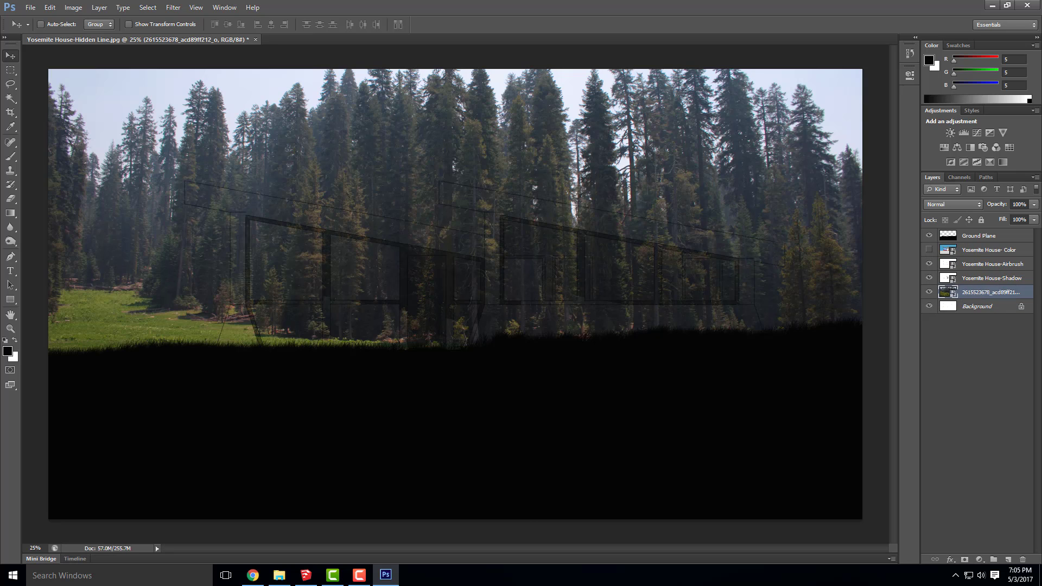
click(1003, 308)
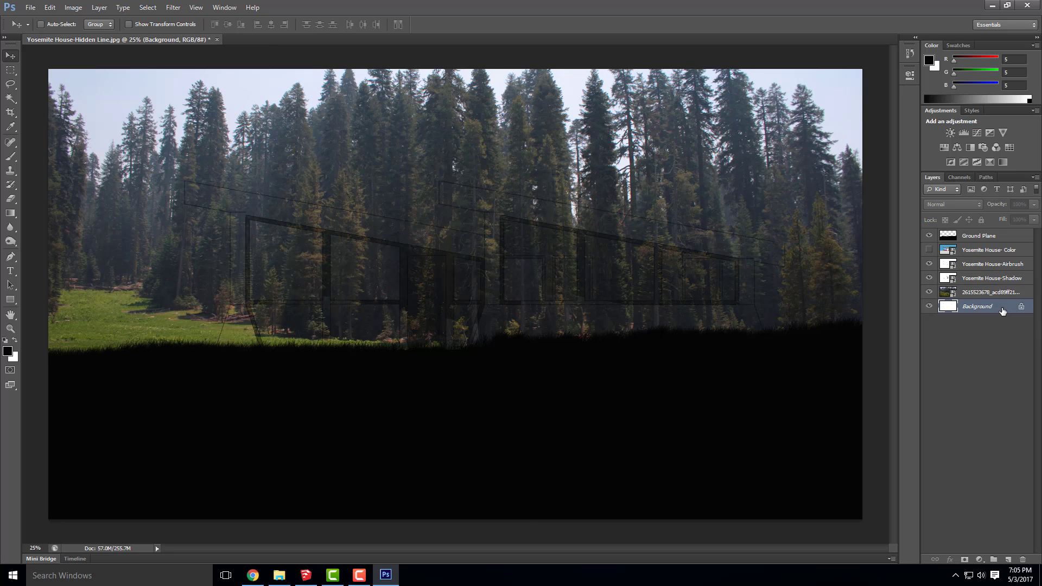
right_click(974, 308)
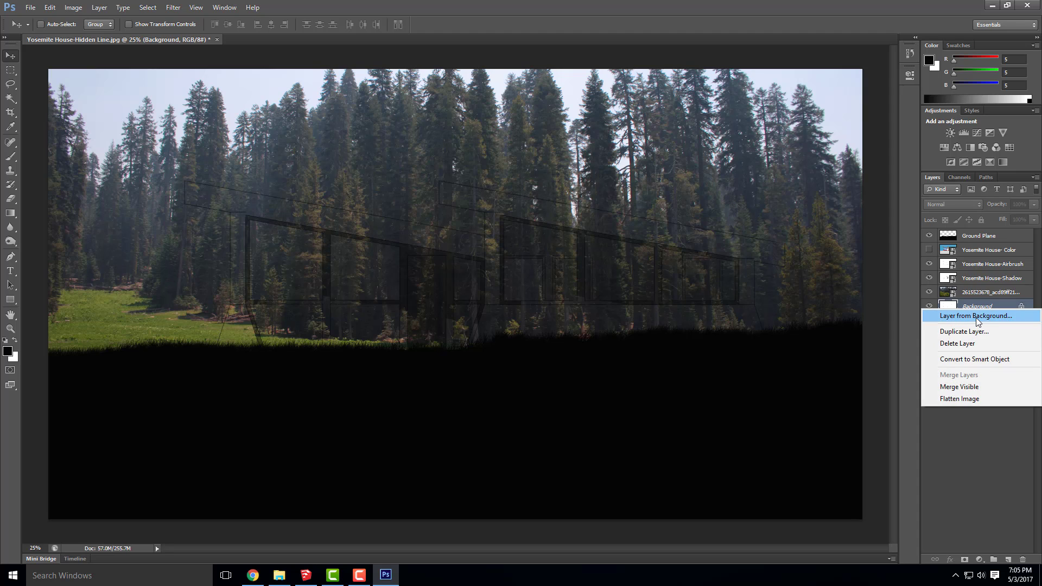
click(975, 317)
click(611, 185)
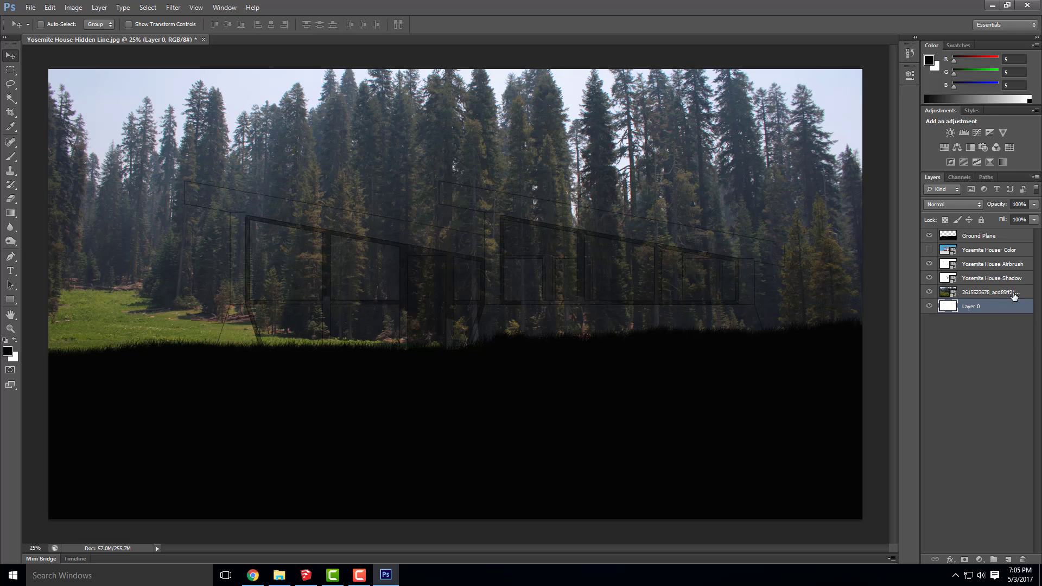
Step: Nudge the meadow photo slightly upward and warp it by pulling both upper corners outward and slightly down, applying the warp
mouse_move(1014, 296)
mouse_down()
mouse_move(984, 294)
mouse_move(982, 313)
mouse_move(981, 292)
mouse_up()
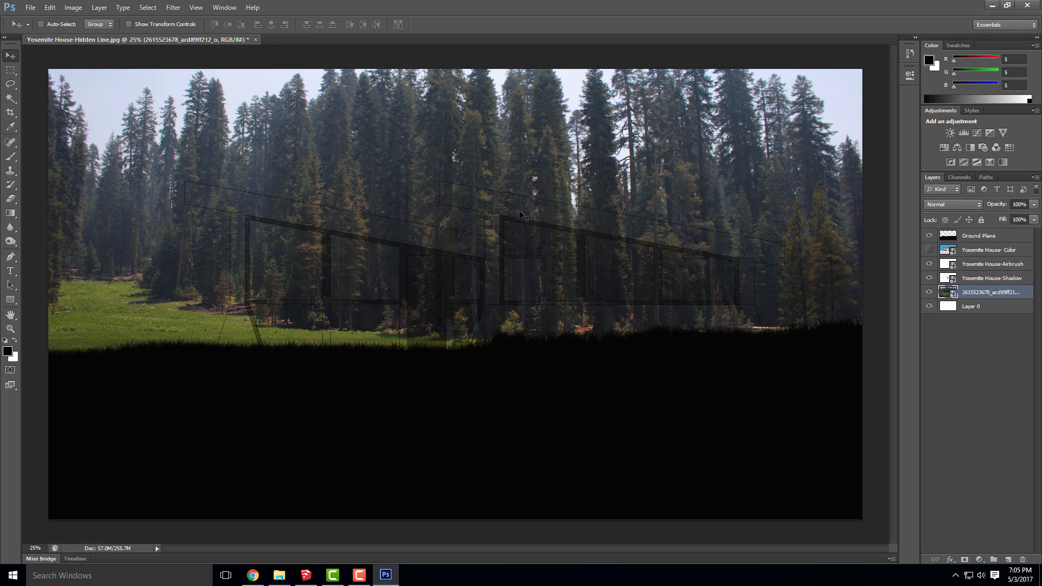
key(ctrl+z)
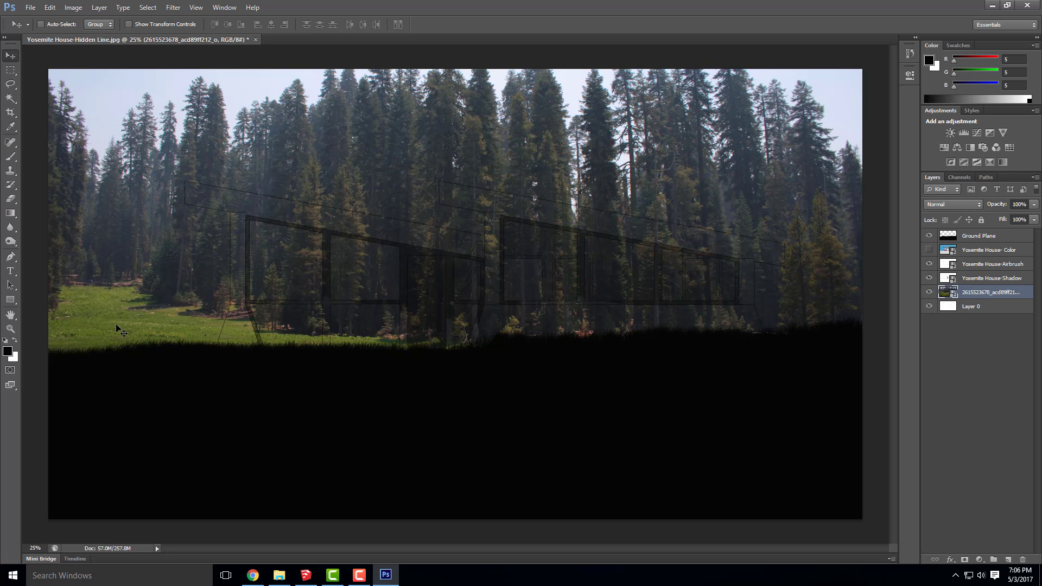
click(68, 8)
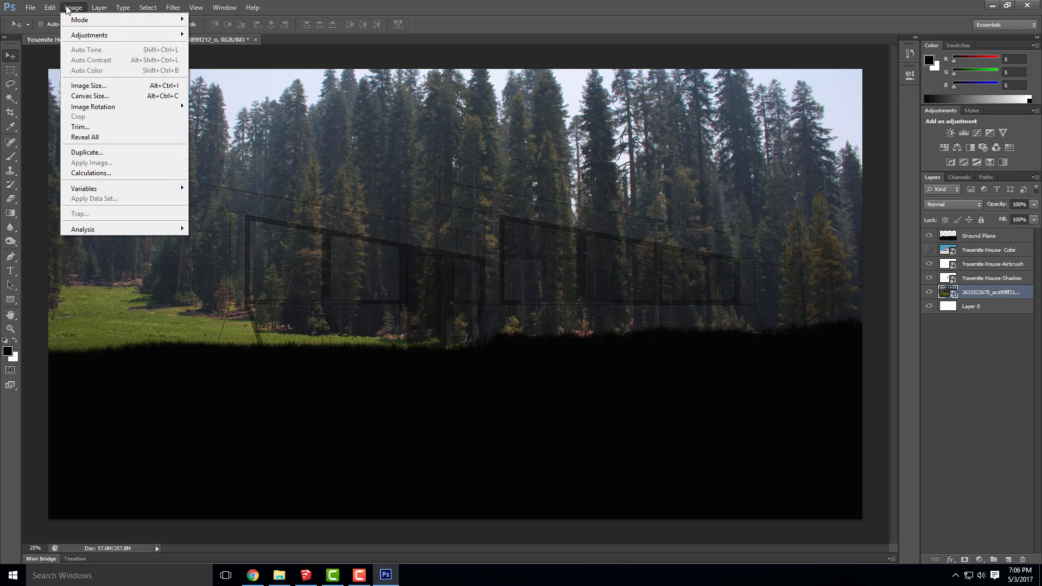
mouse_move(50, 8)
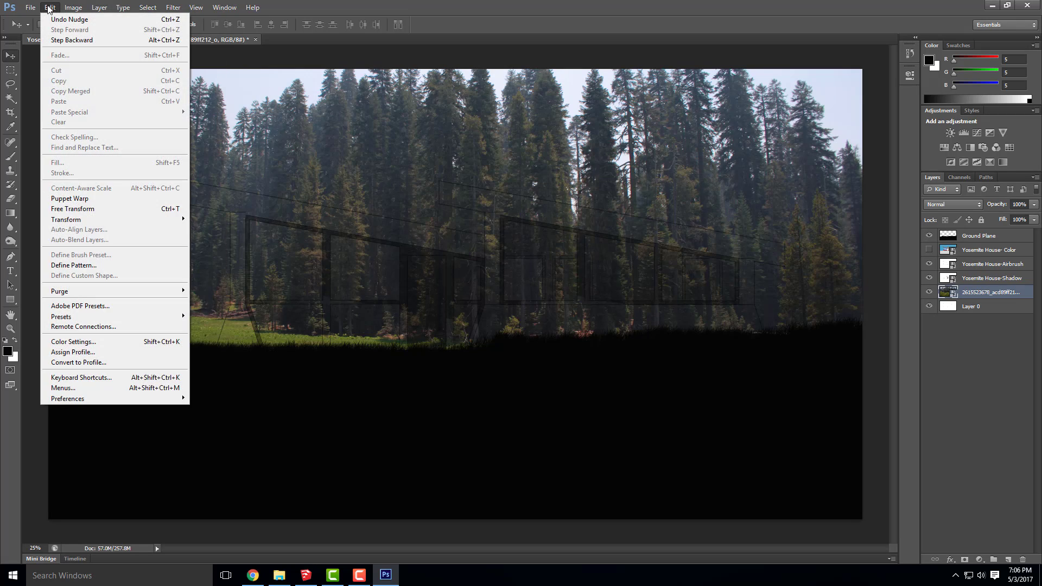
mouse_move(138, 223)
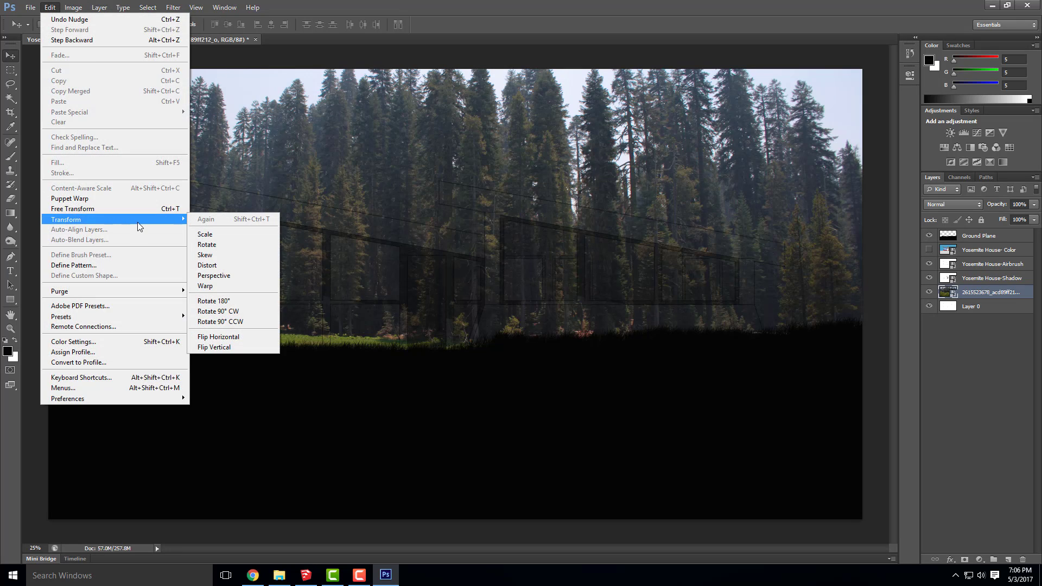
click(229, 285)
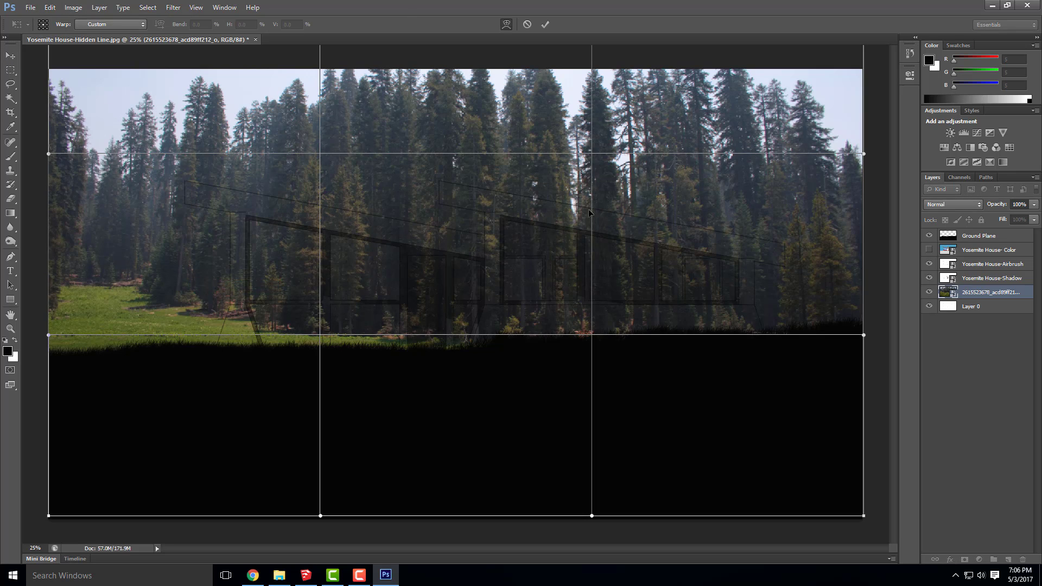
scroll(500, 245, down, 2)
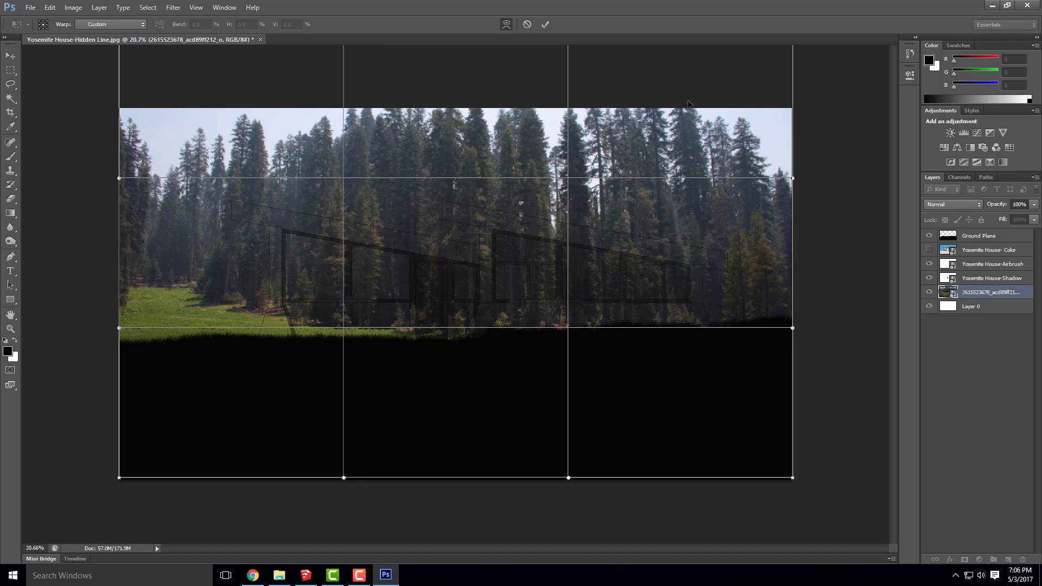
scroll(688, 102, down, 1)
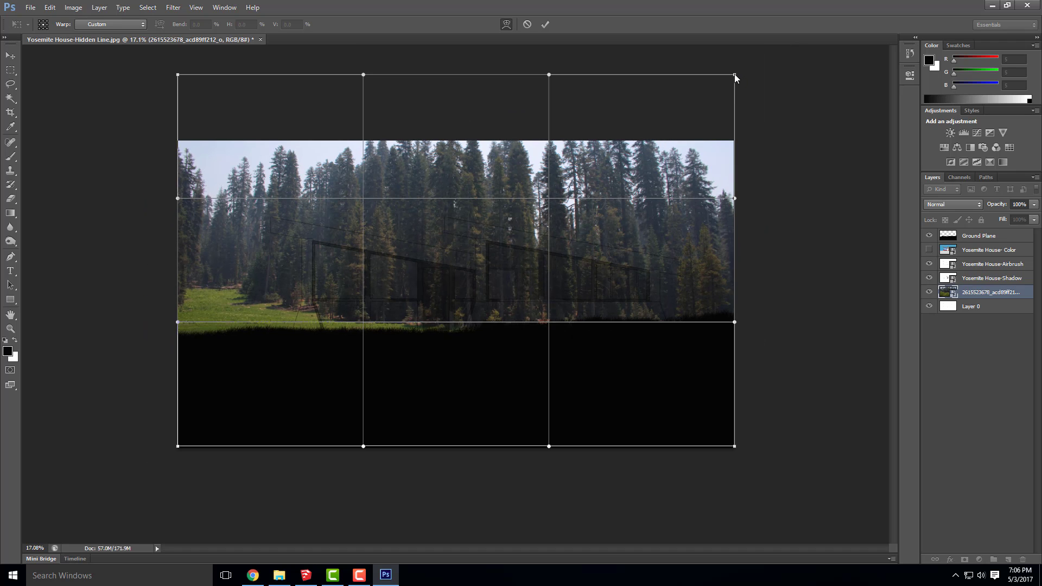
drag(735, 75, 760, 80)
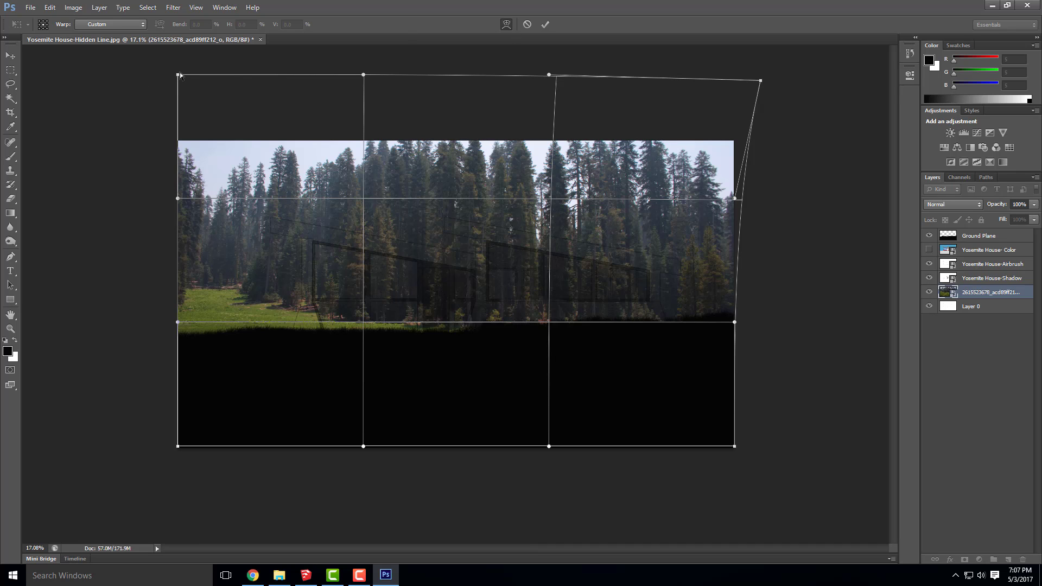
drag(179, 77, 158, 83)
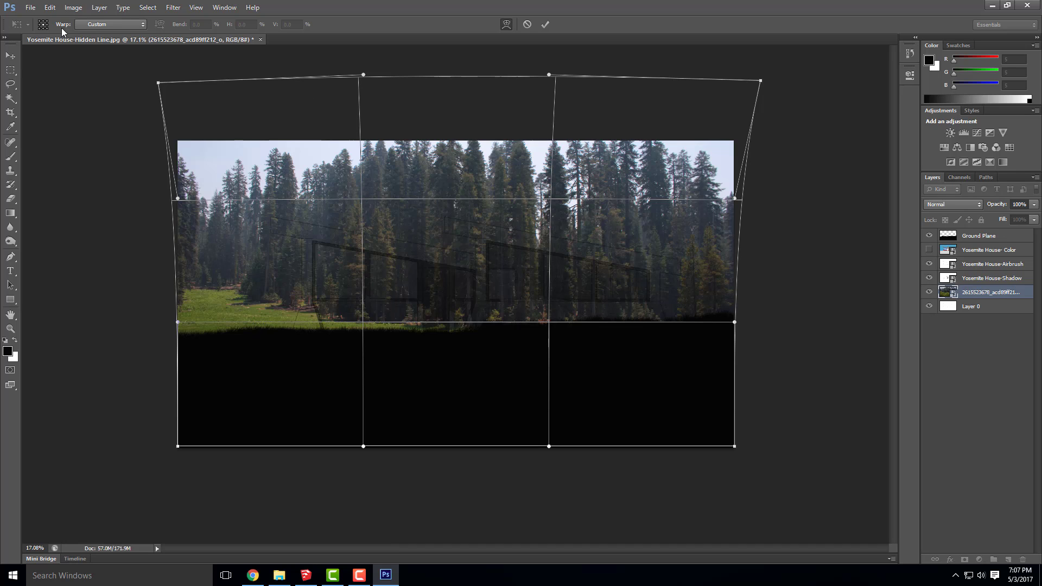
click(11, 56)
click(479, 217)
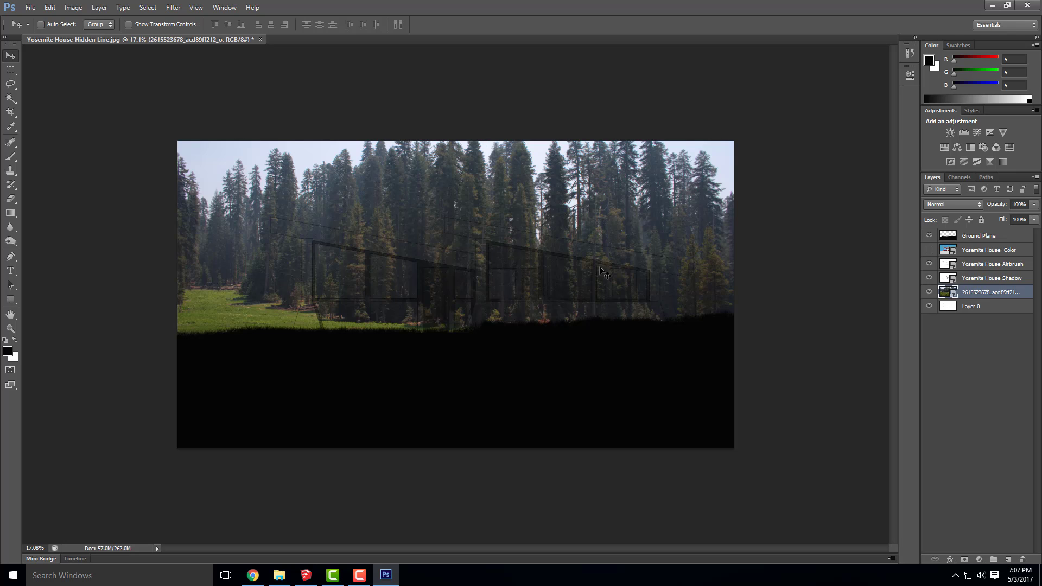
Step: Temporarily hide the meadow photo and Ground Plane layers to inspect the bare house drawing, restoring both layers' visibility
click(929, 292)
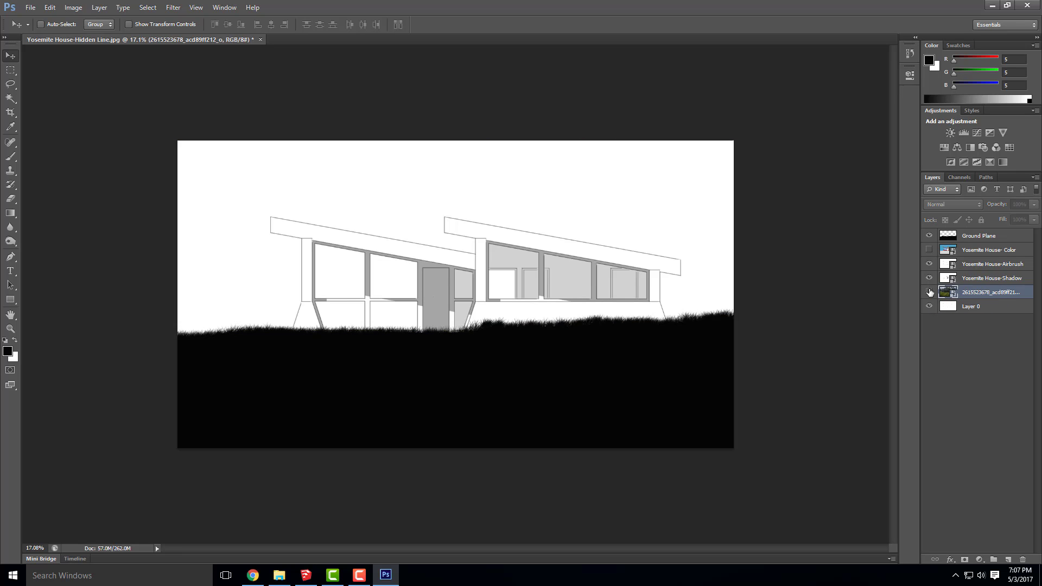
click(929, 235)
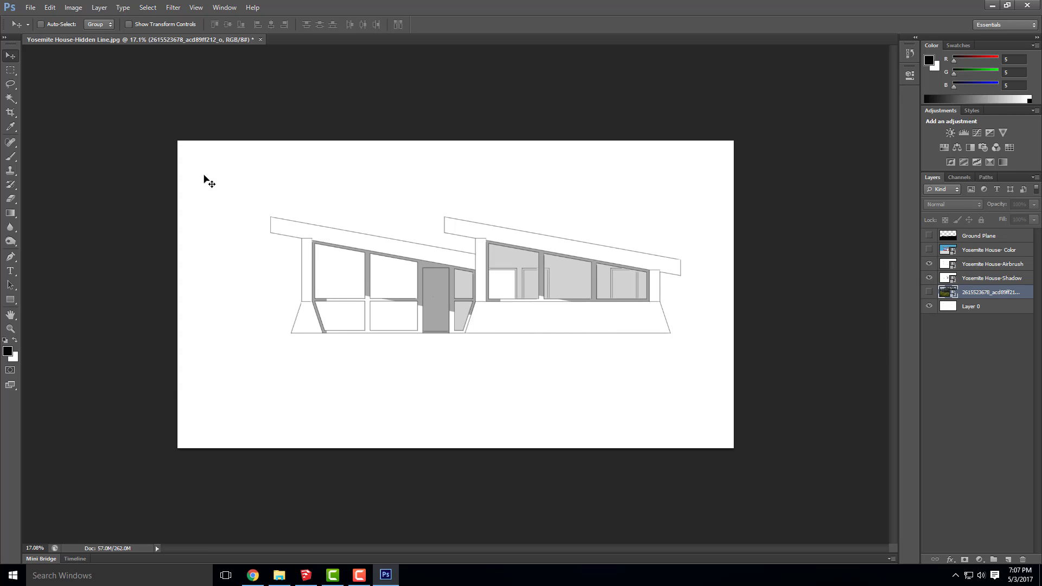
click(930, 235)
click(929, 293)
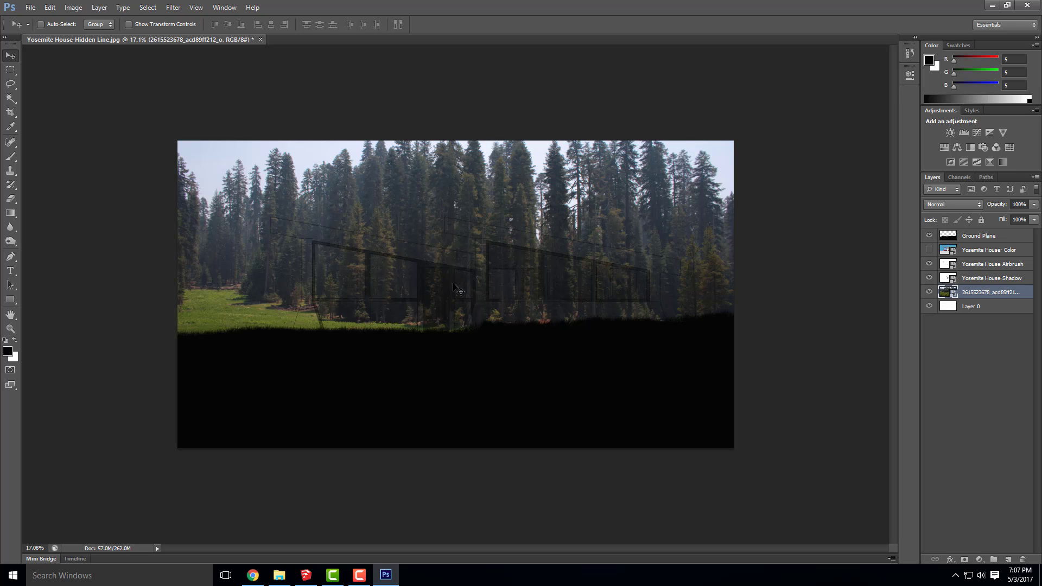
Step: Hide the meadow photo and Ground Plane layers, then select the house silhouette from Layer 0 by inverting a Magic Wand selection of its surroundings
click(930, 292)
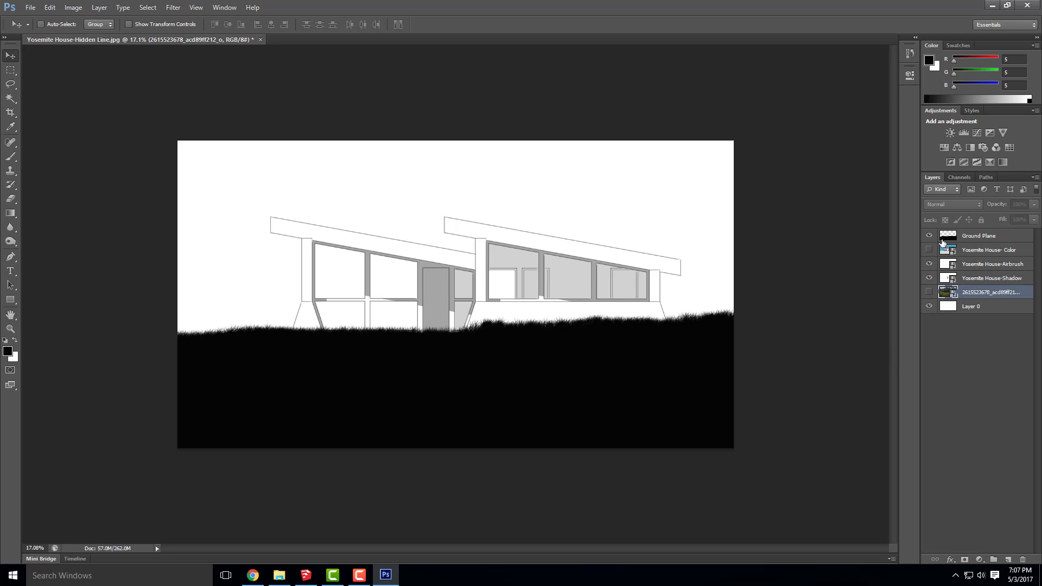
click(930, 235)
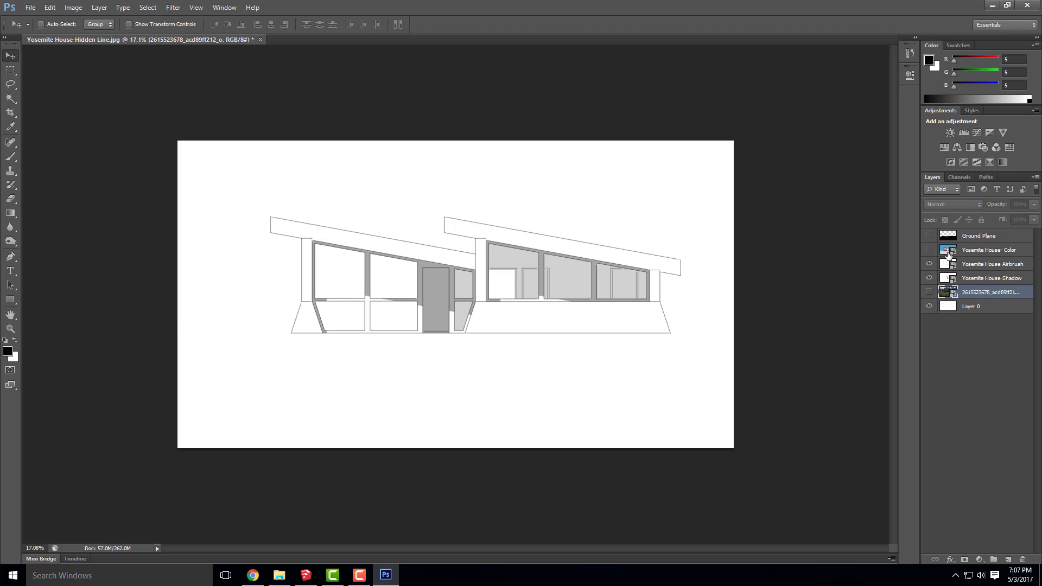
click(976, 307)
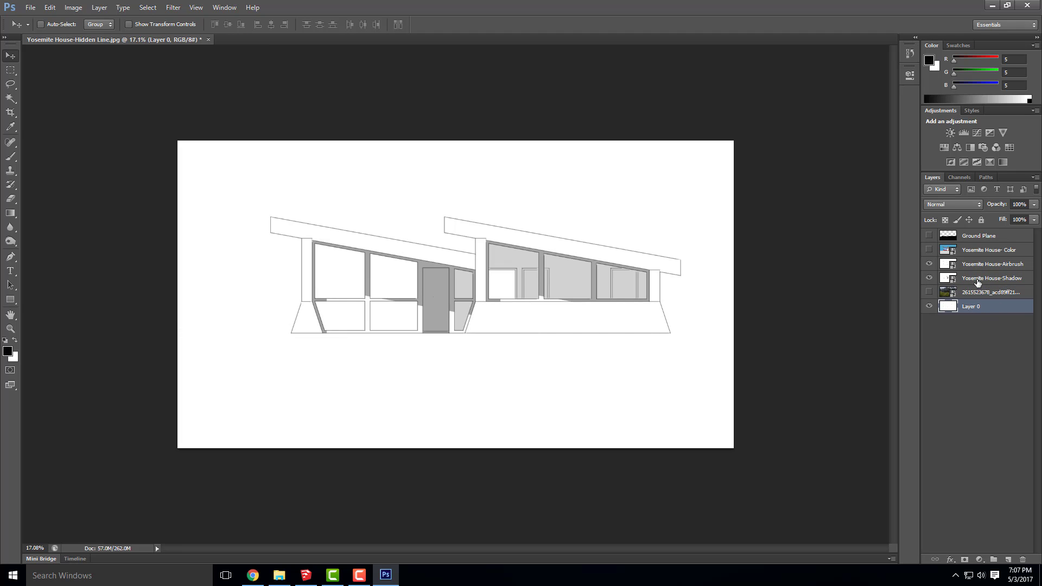
click(11, 98)
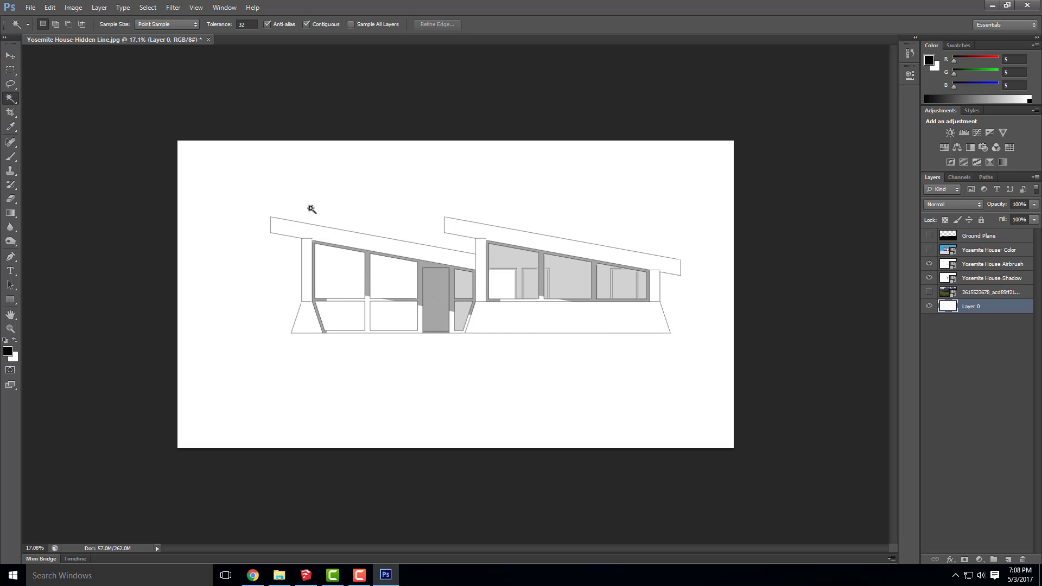
click(299, 179)
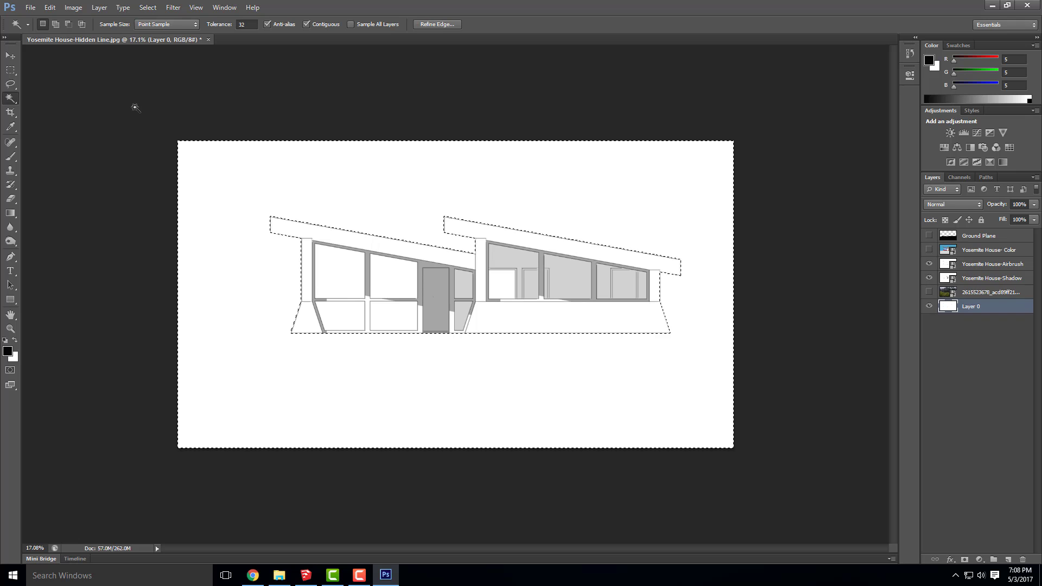
click(145, 9)
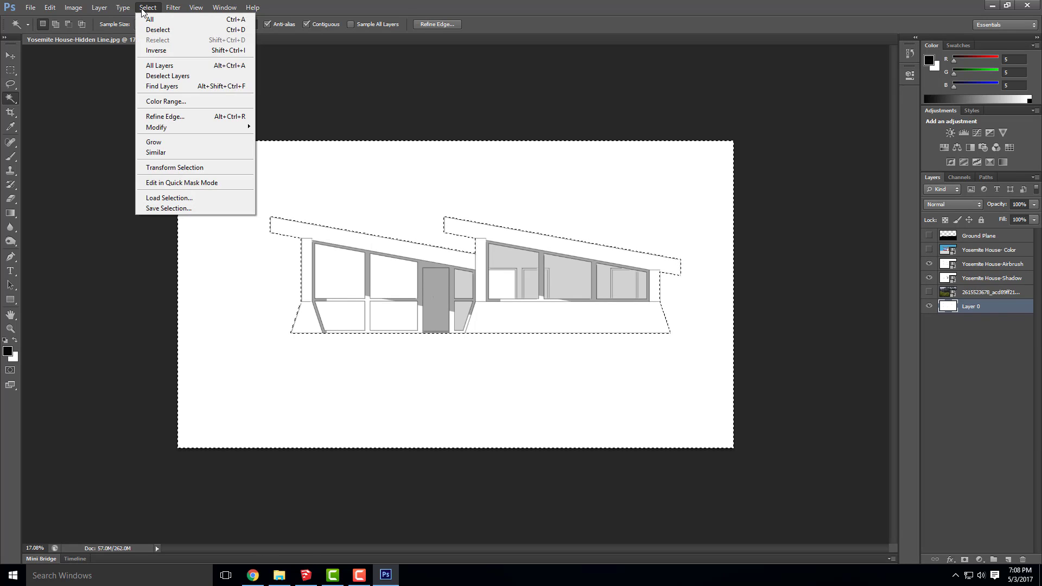
click(163, 48)
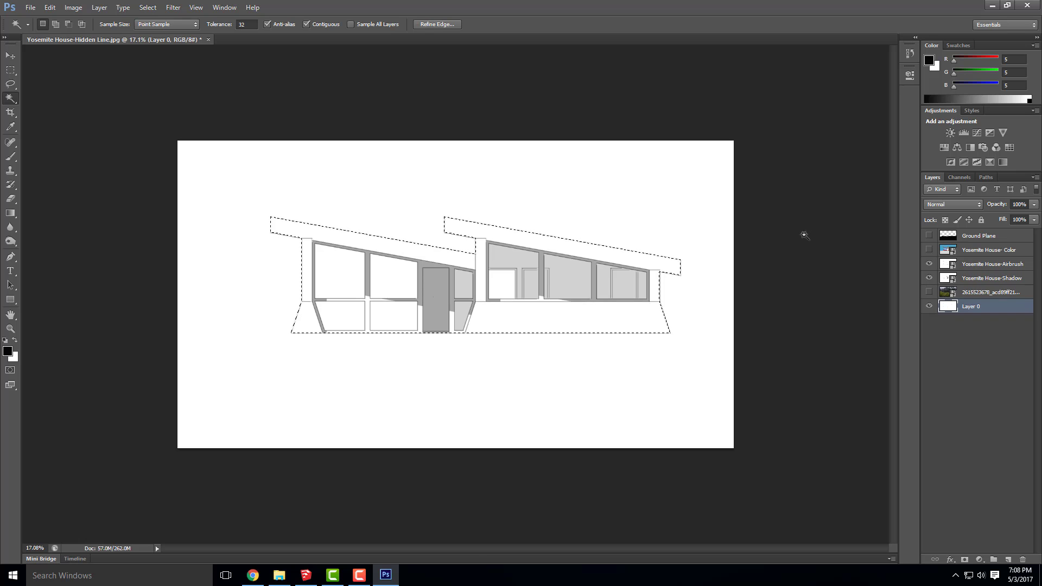
Step: Show the meadow photo layer and try masking it with the house-shaped selection, undoing the mask
click(929, 292)
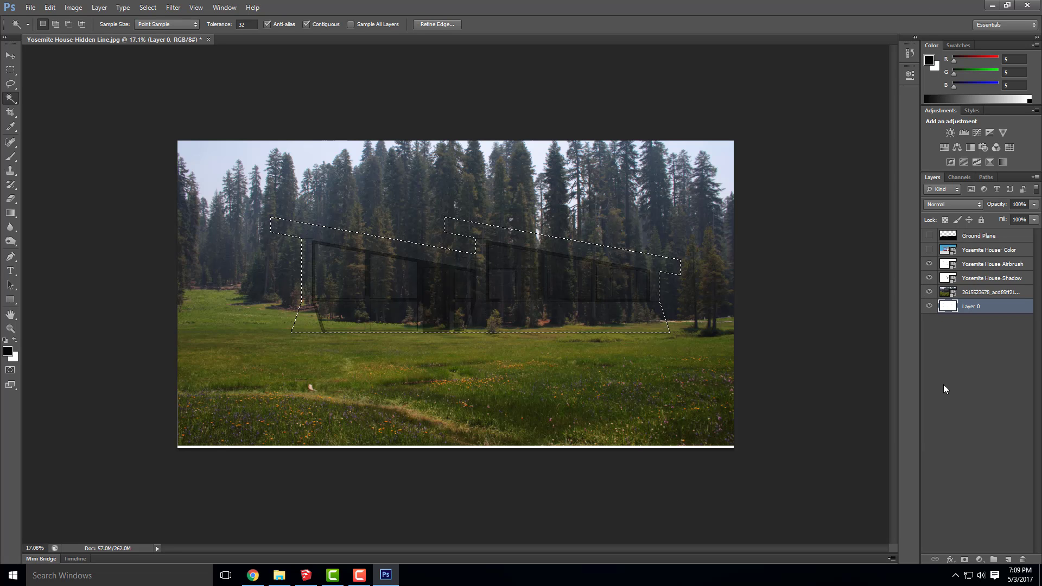
click(982, 294)
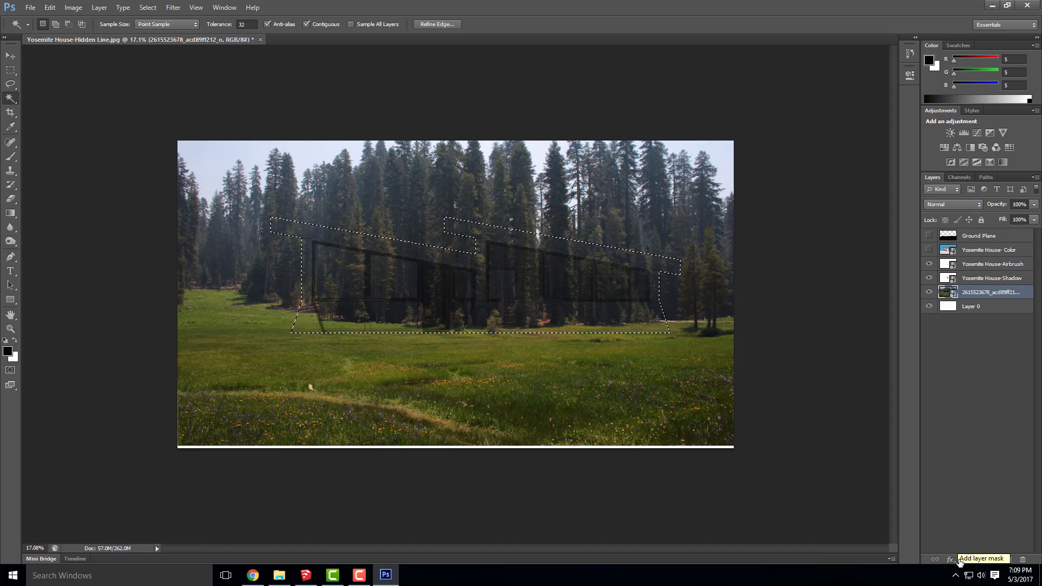
click(960, 560)
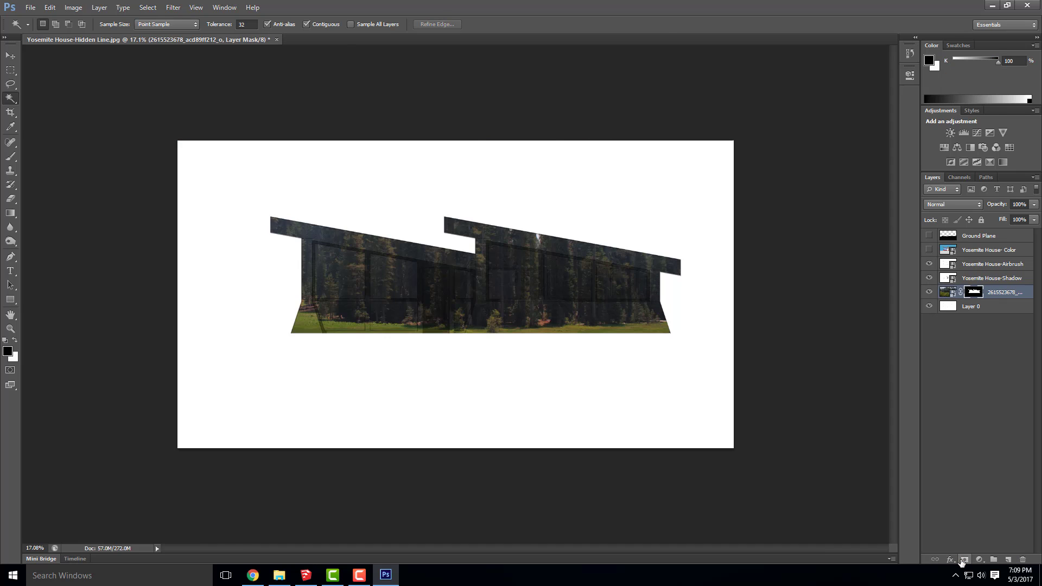
key(ctrl+z)
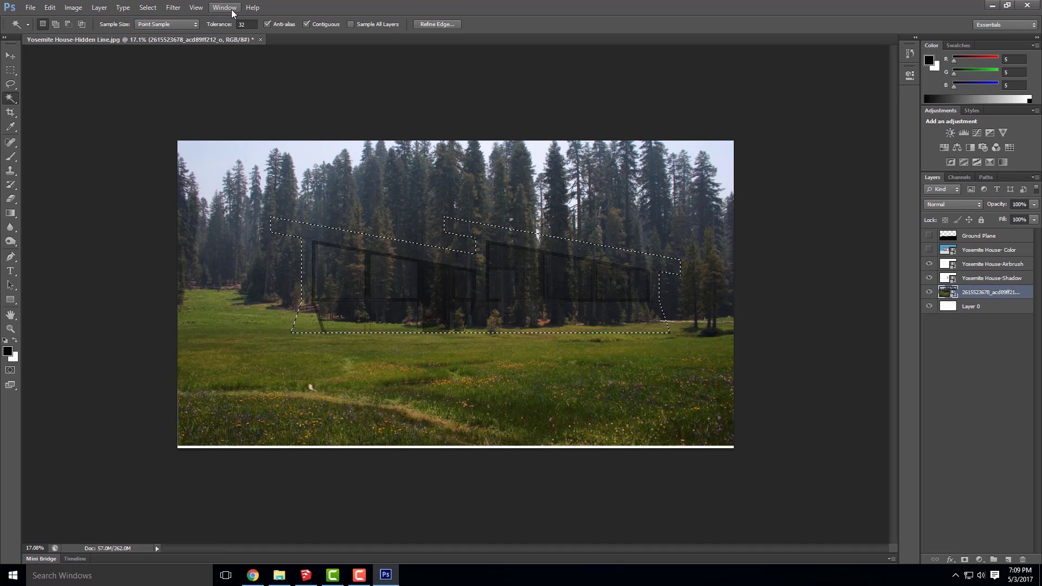
Step: Invert the selection and mask the house shape out of the meadow photo, making the Ground Plane layer visible again
click(103, 10)
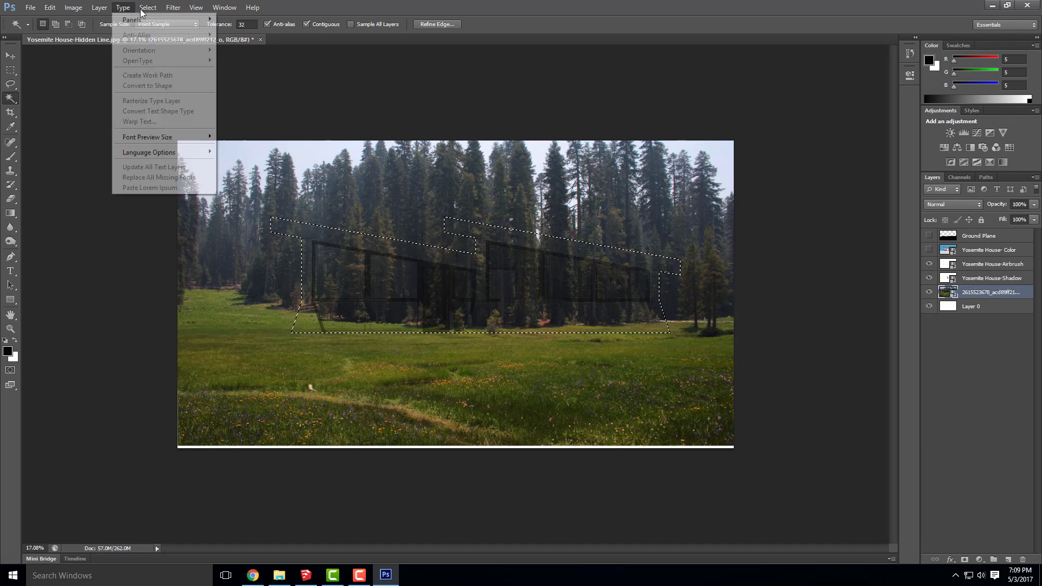
click(163, 50)
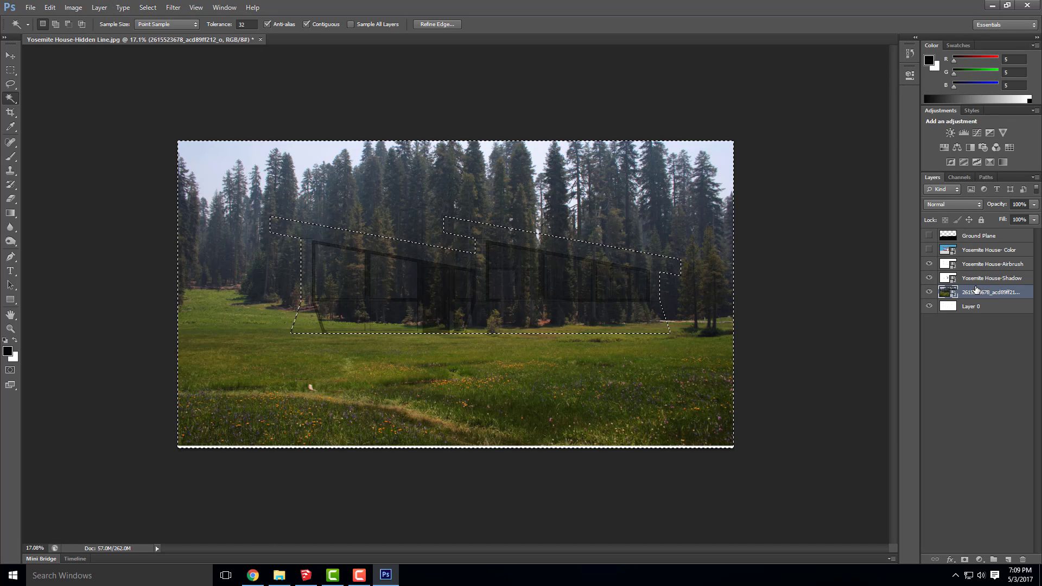
click(964, 560)
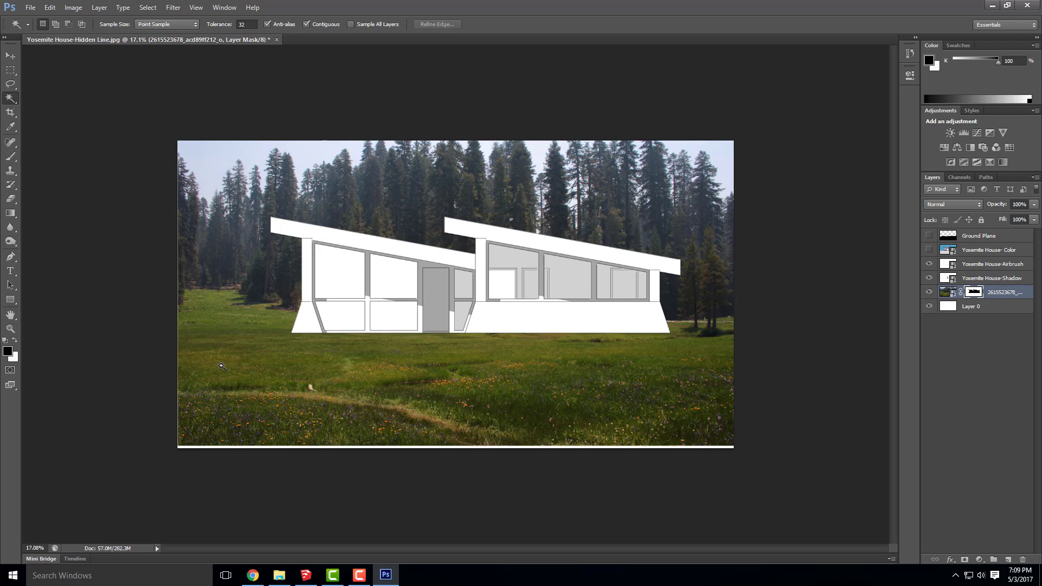
click(929, 236)
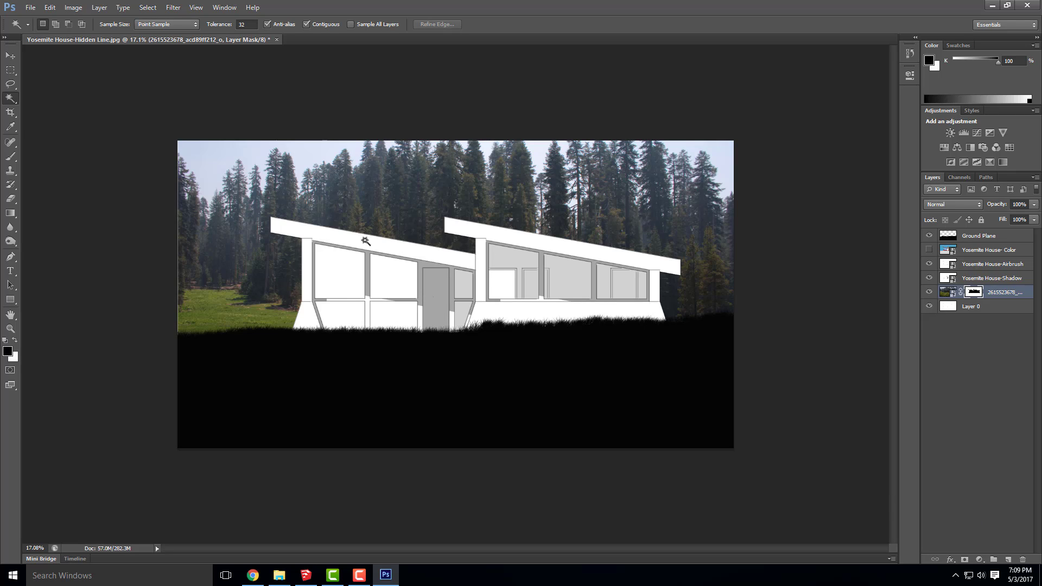
scroll(424, 265, up, 1)
scroll(424, 265, up, 1)
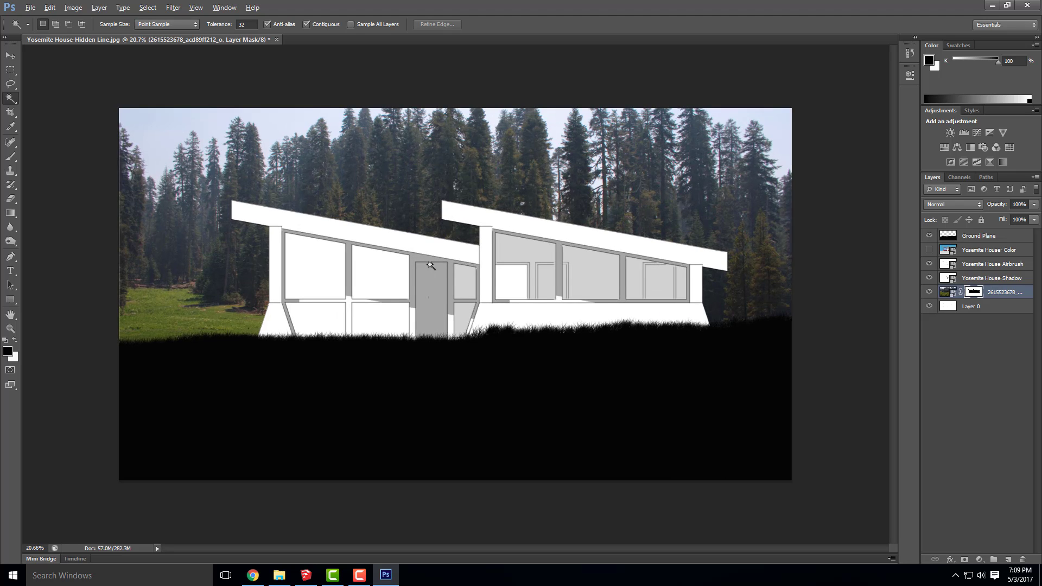
scroll(431, 265, up, 1)
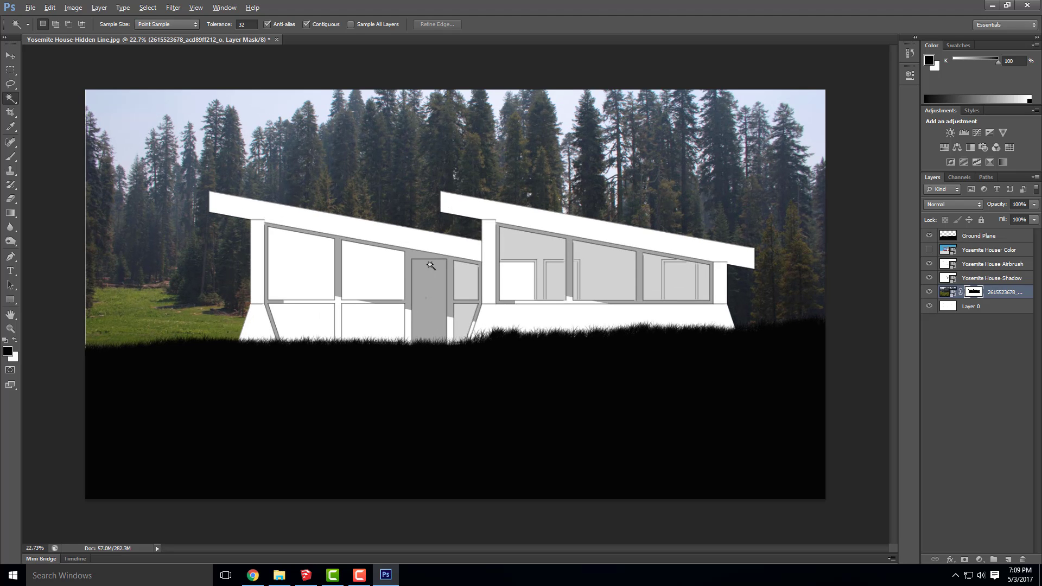
key(alt)
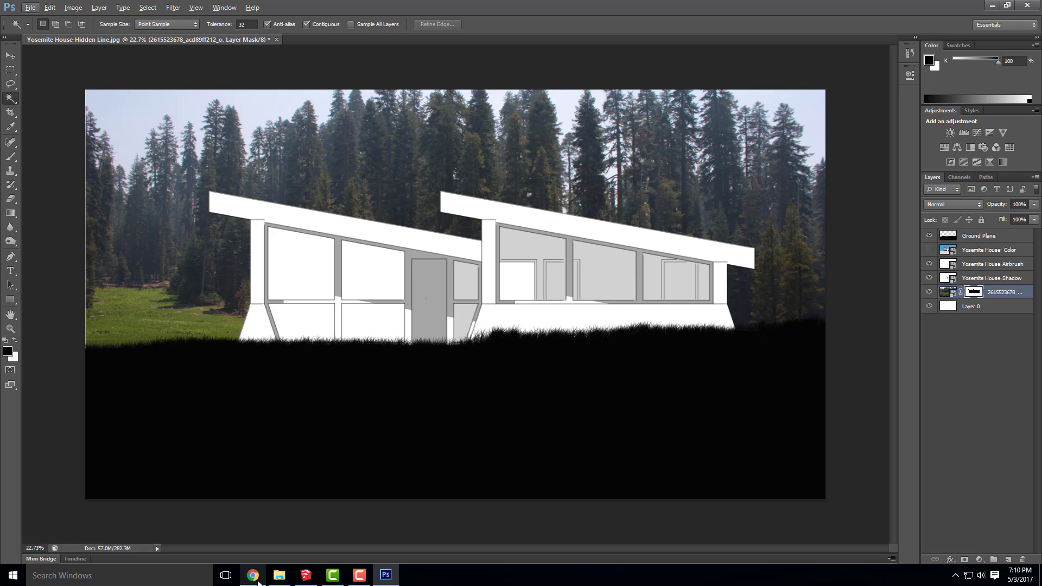
click(258, 582)
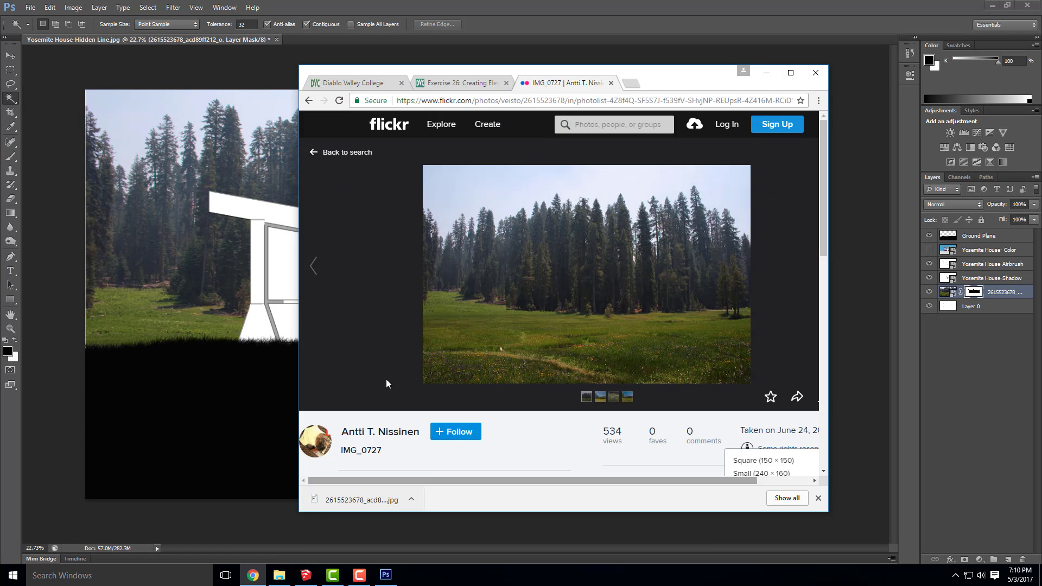
mouse_move(667, 77)
mouse_down()
mouse_move(768, 87)
mouse_move(705, 336)
mouse_move(619, 290)
mouse_move(671, 333)
mouse_move(544, 22)
mouse_up()
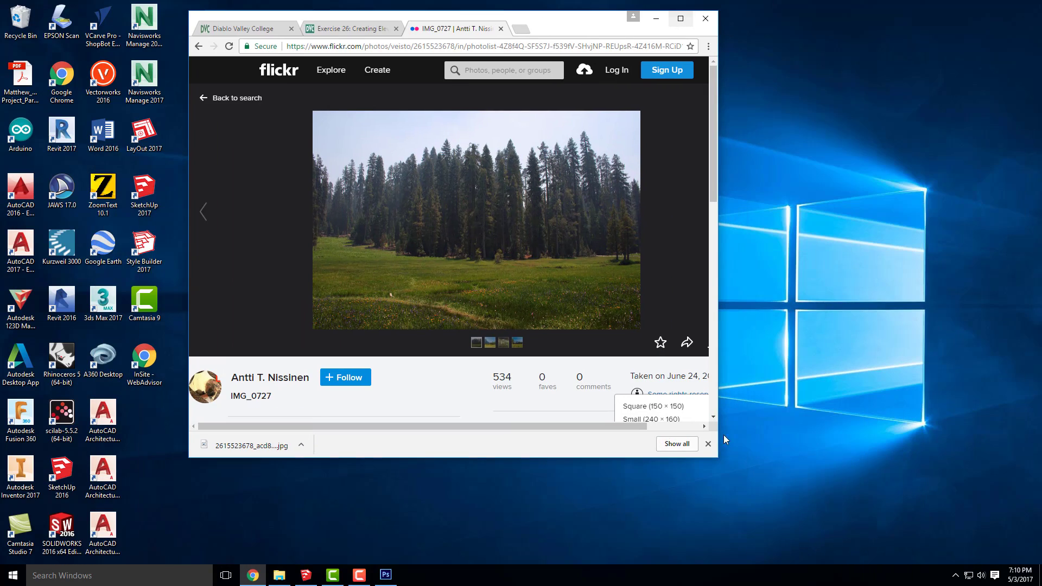
click(386, 574)
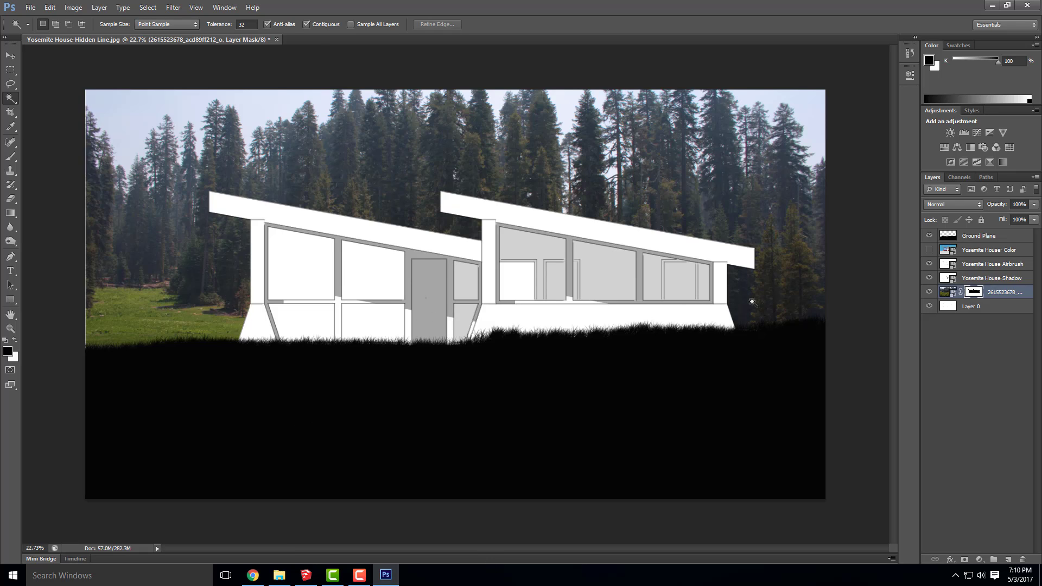
Step: Save the layered document to the Desktop as Yosemite House-Elevation in Photoshop format, with Maximize Compatibility on
click(31, 7)
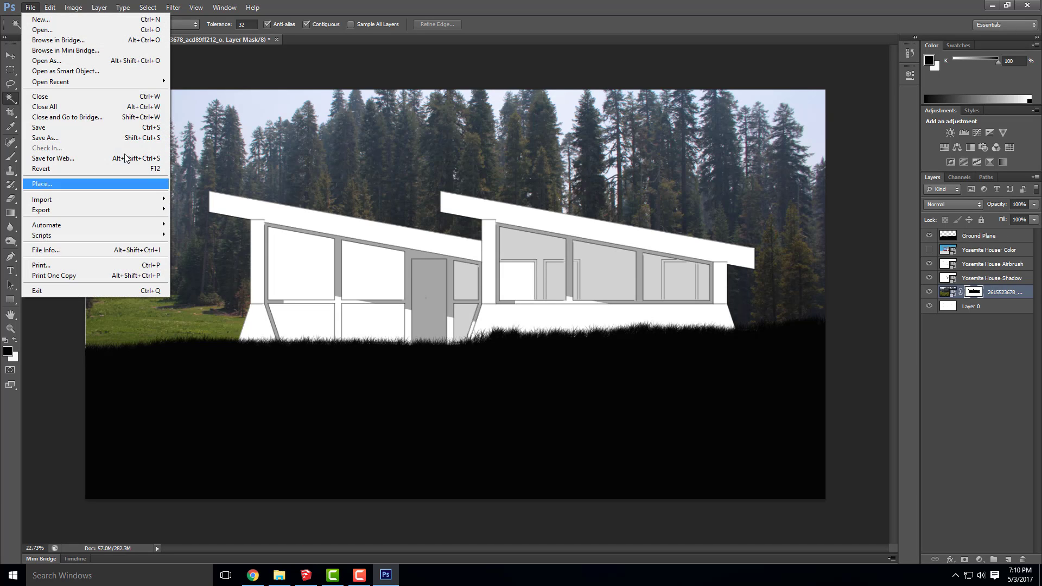
click(44, 138)
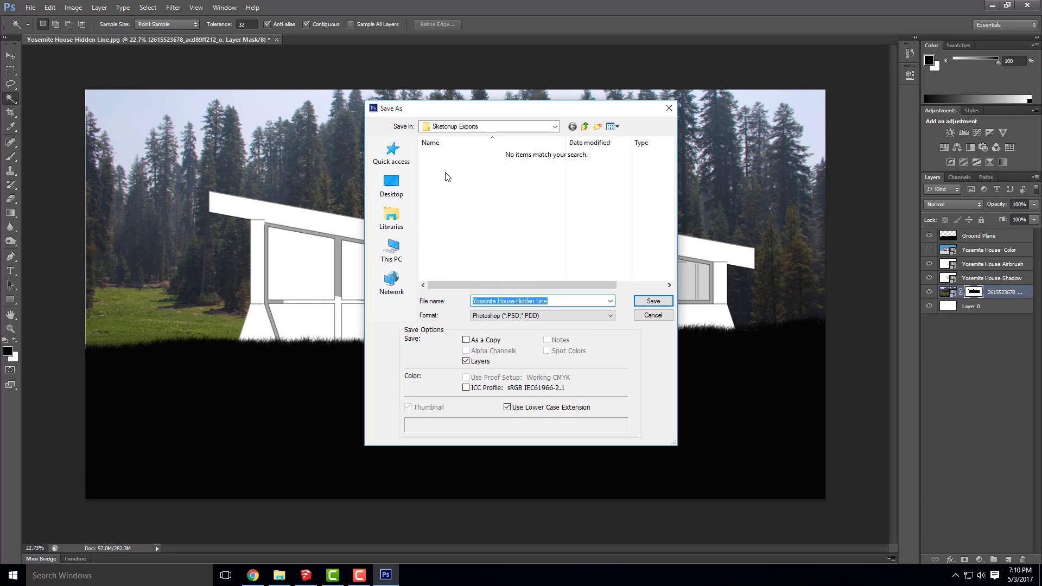
click(396, 187)
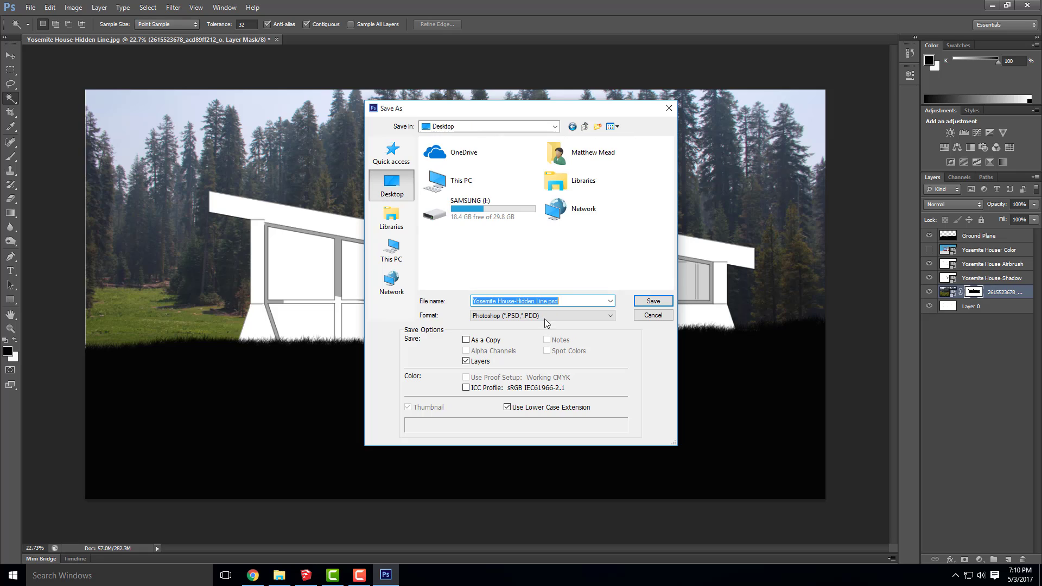
drag(567, 301, 516, 304)
text(Ele)
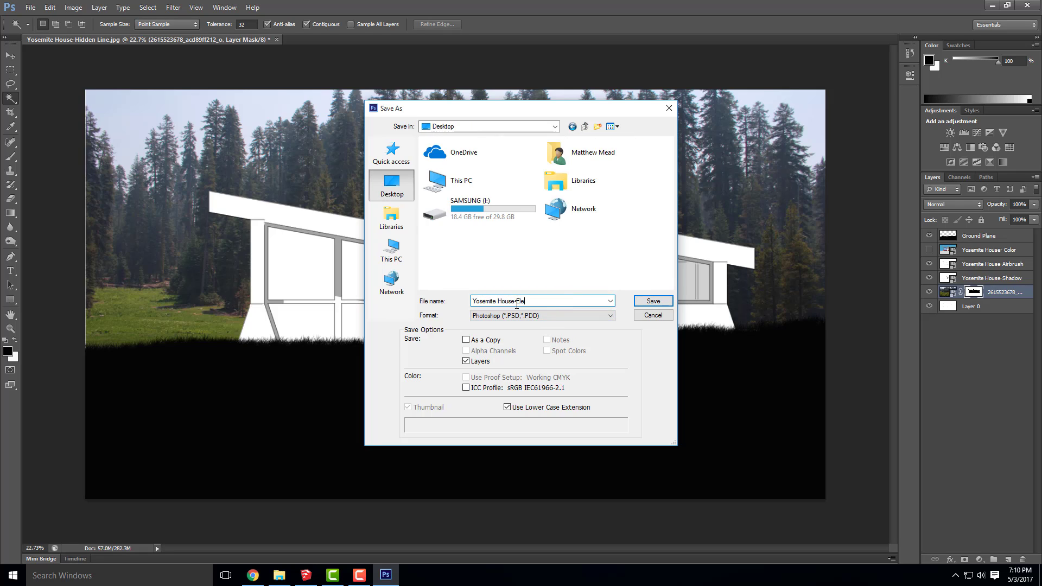
text(vation)
key(Return)
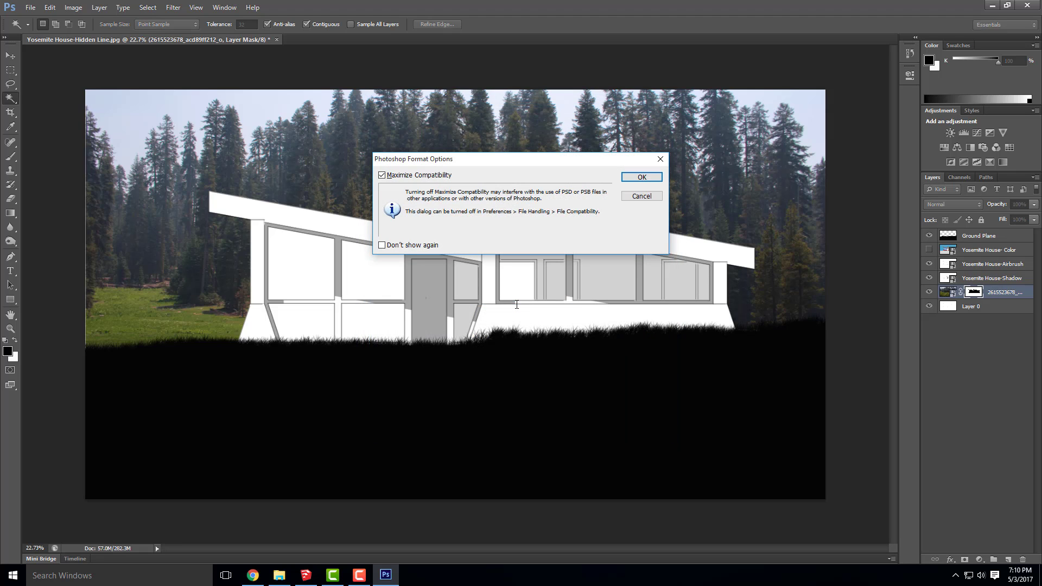
key(Return)
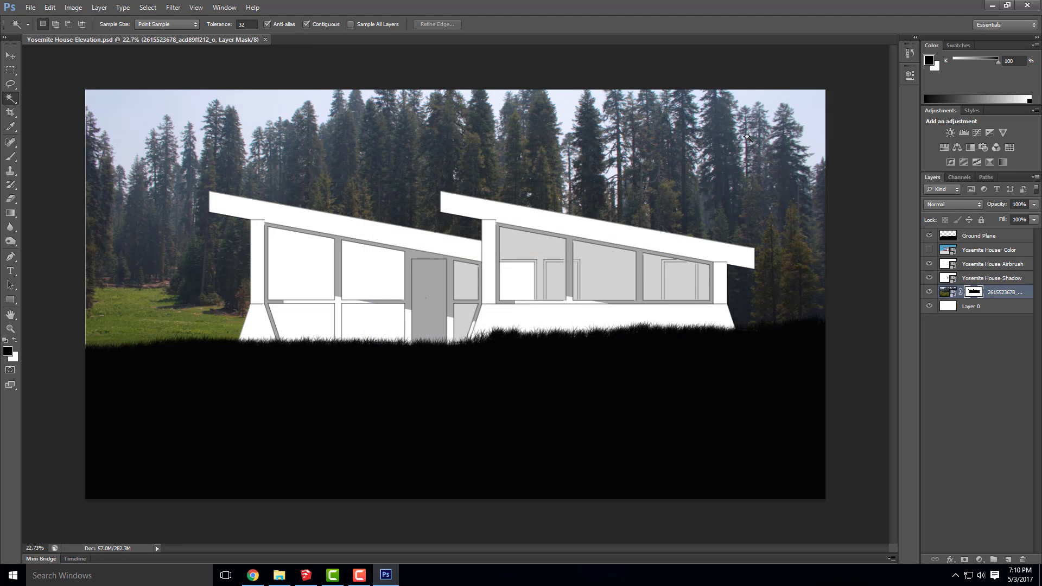
Step: Switch to Chrome, maximize its window, and search Flickr photos for "seamless stone", browsing for a usable texture
click(993, 5)
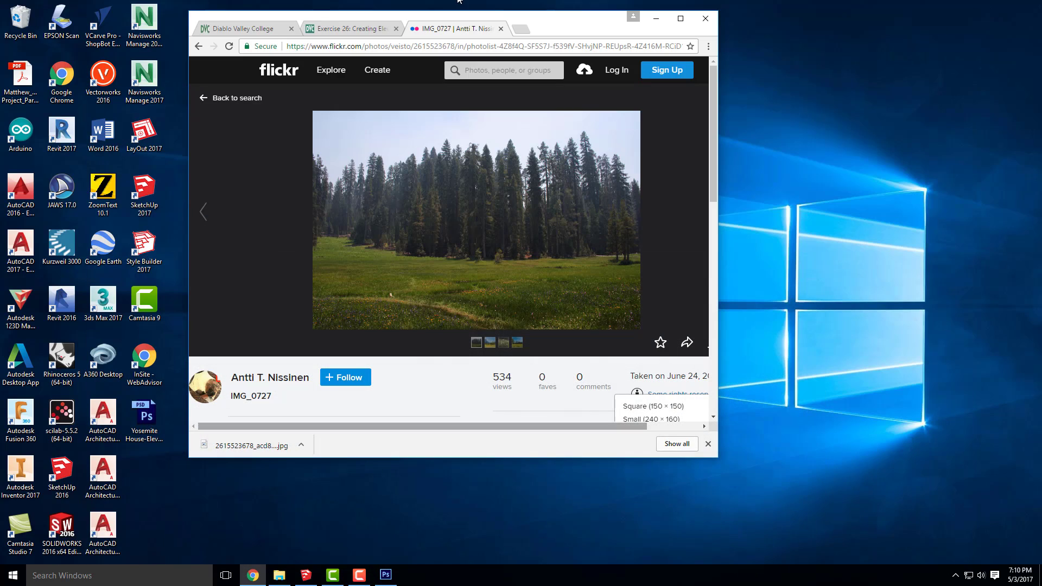
click(680, 18)
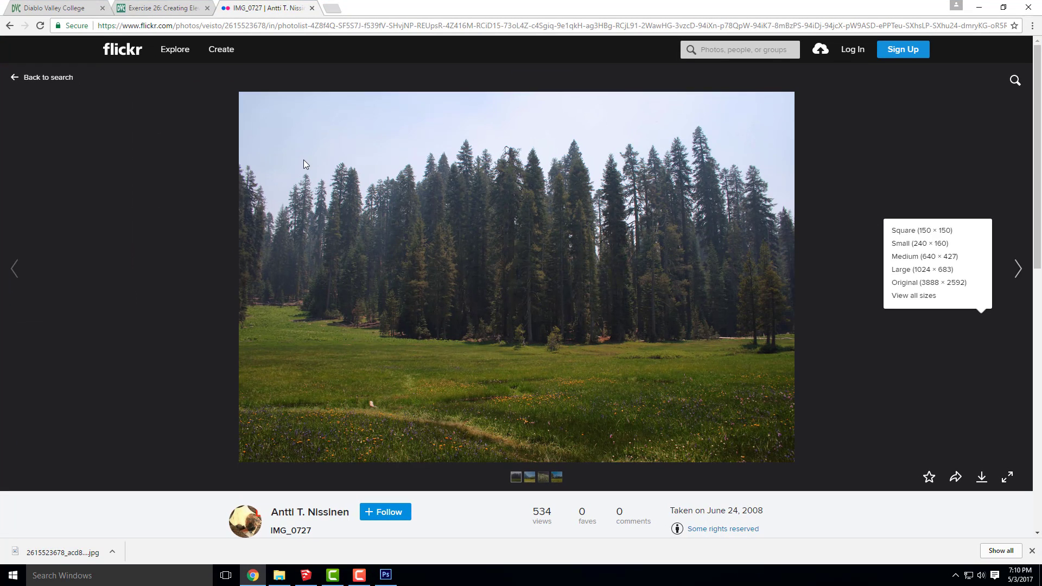
click(721, 50)
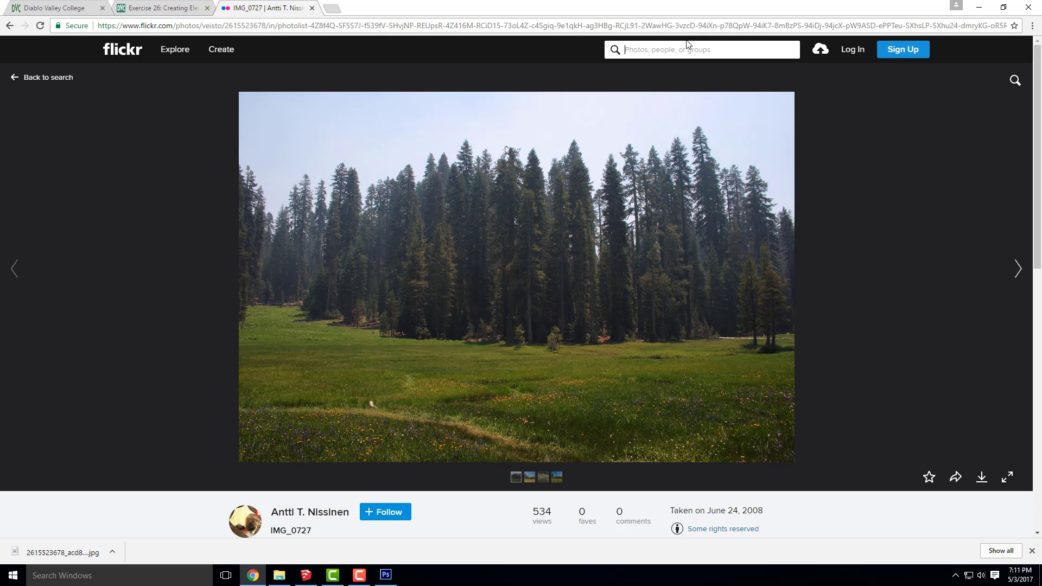
text(se)
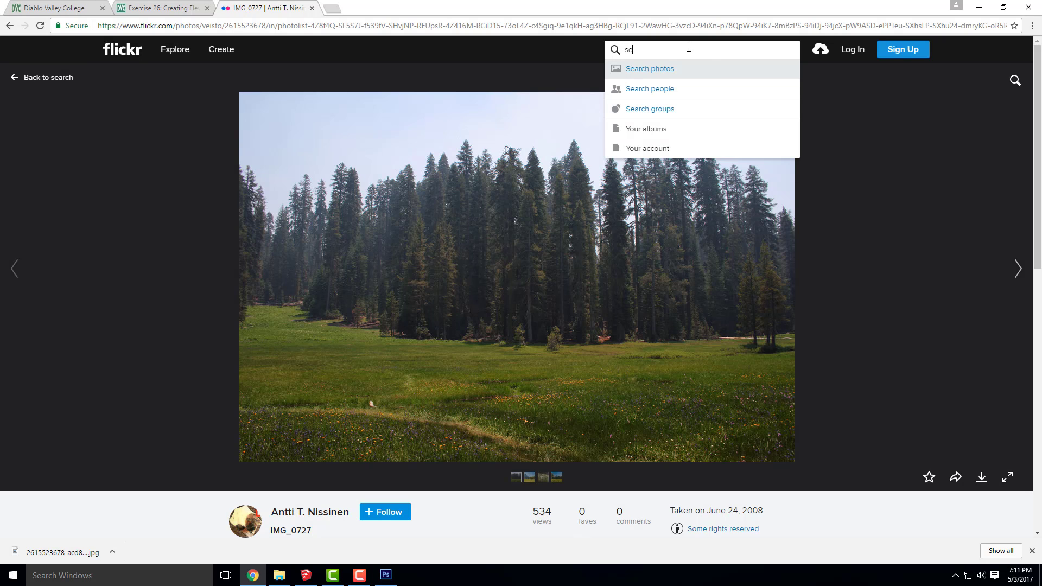
text(amless stone)
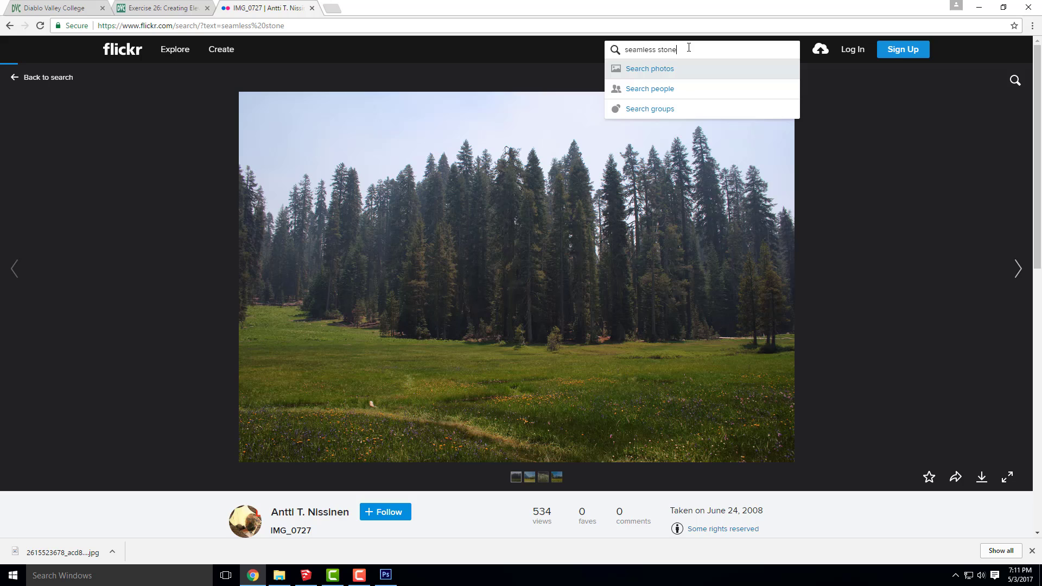
key(Return)
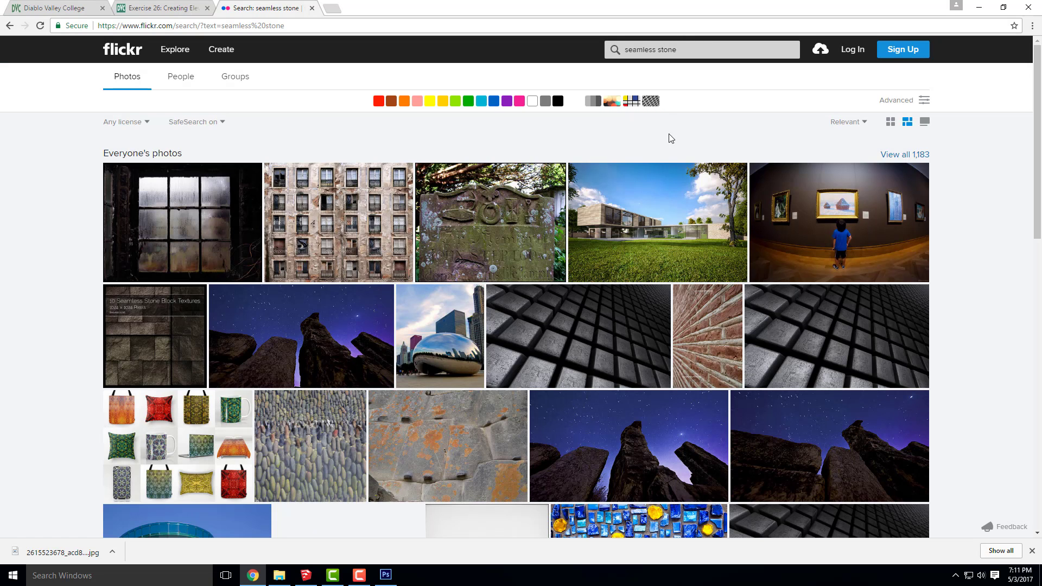
scroll(485, 298, down, 6)
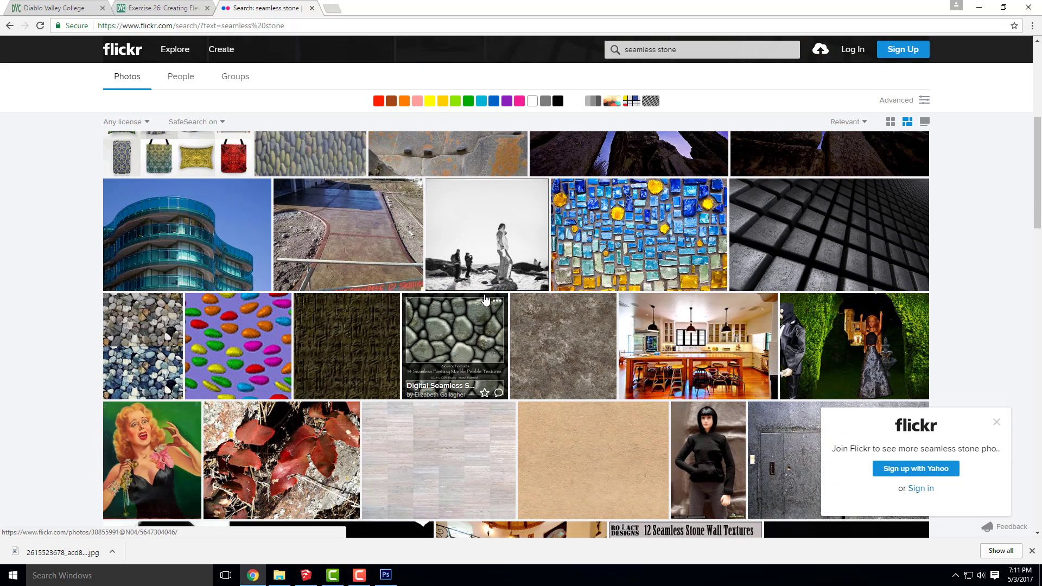
scroll(485, 298, down, 3)
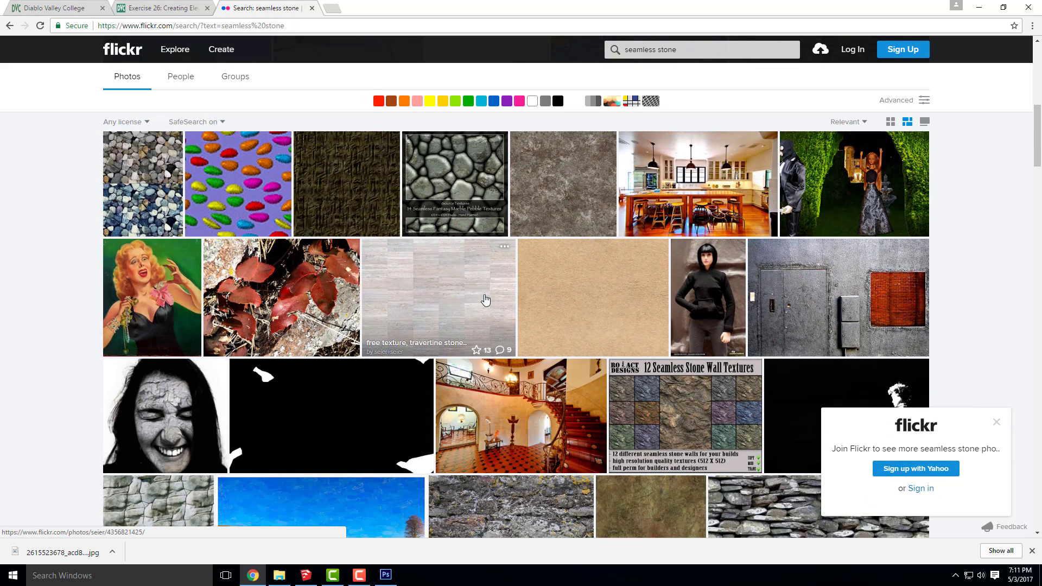
Step: Open the seamless_stone_wall_texture photo from the Flickr results and download it at Original size (900 × 602)
scroll(485, 298, down, 5)
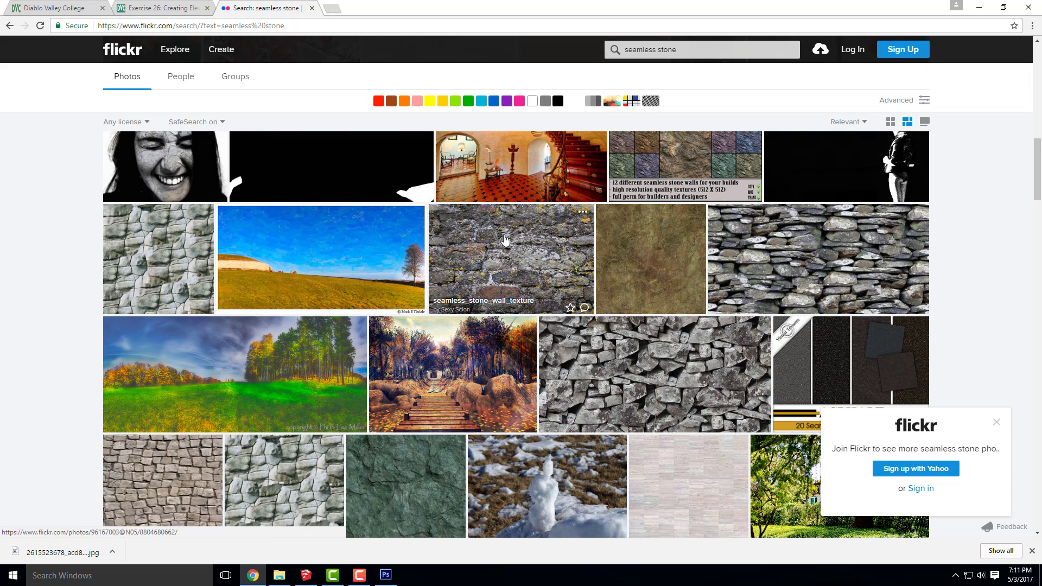
click(505, 240)
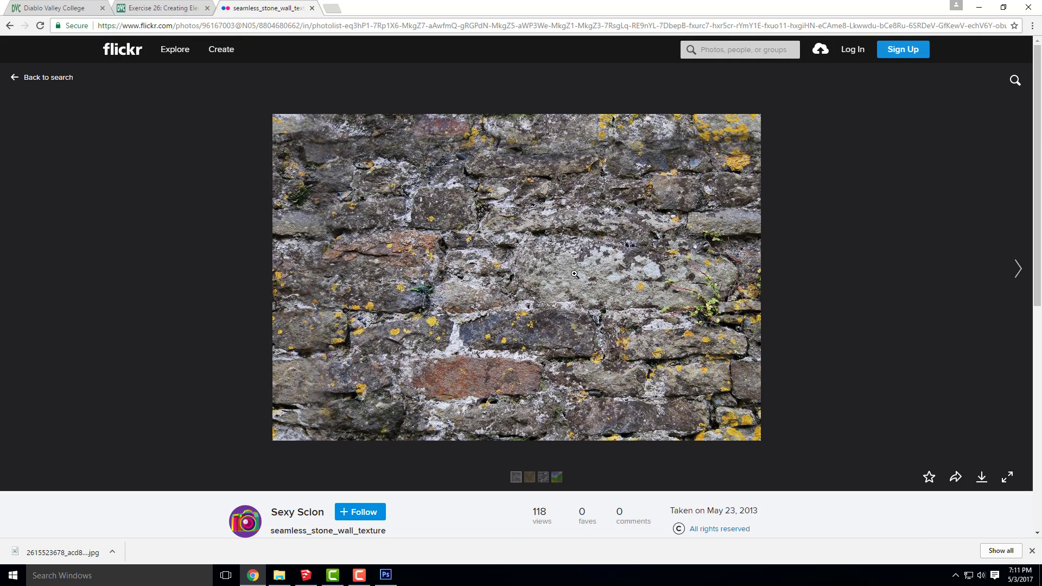
click(982, 477)
click(925, 437)
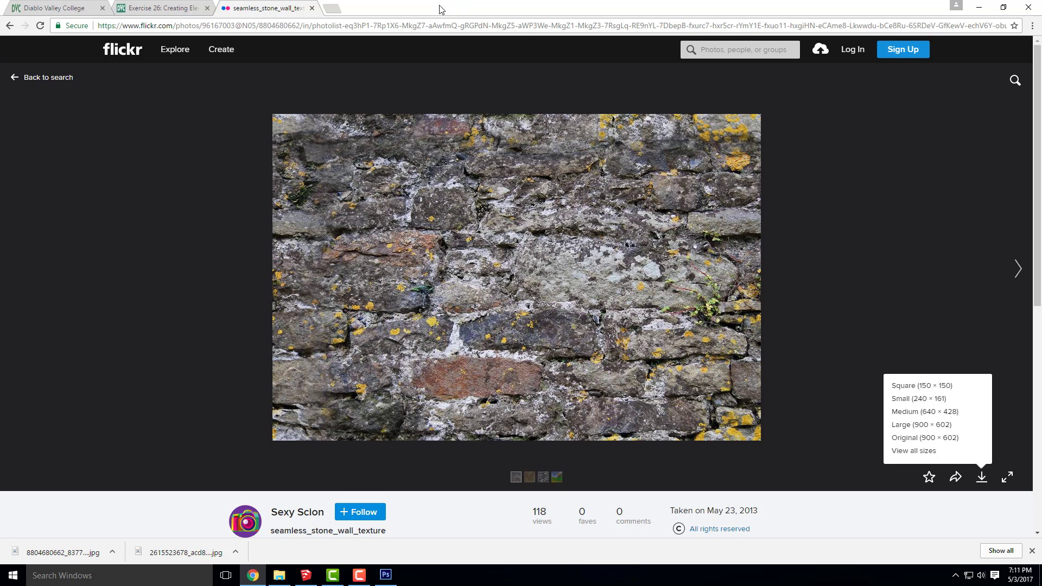
Step: Copy the downloaded stone texture from Chrome onto the Desktop, then minimize the browser window
drag(427, 7, 583, 39)
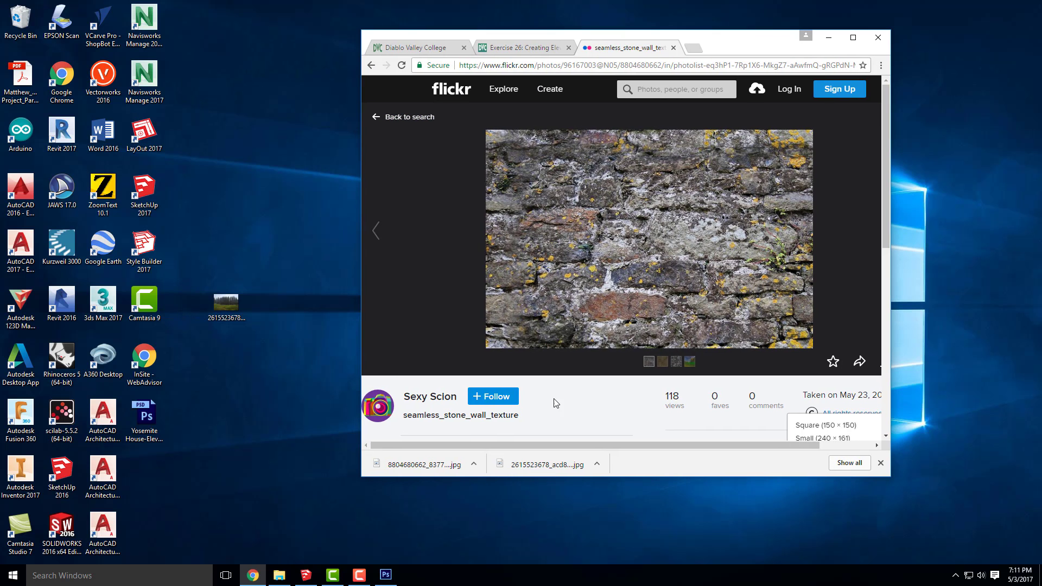
drag(426, 467, 270, 169)
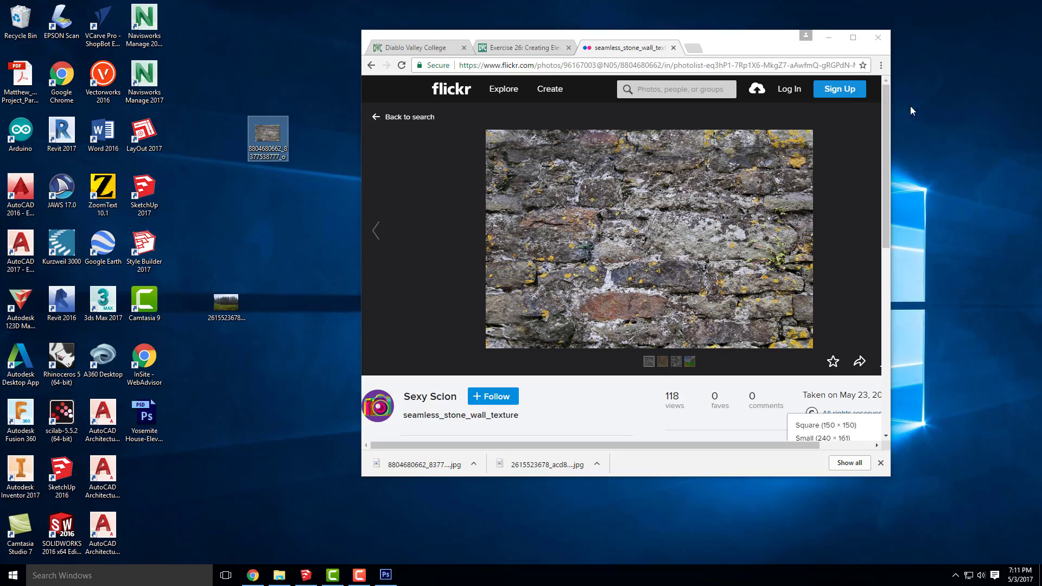
click(853, 36)
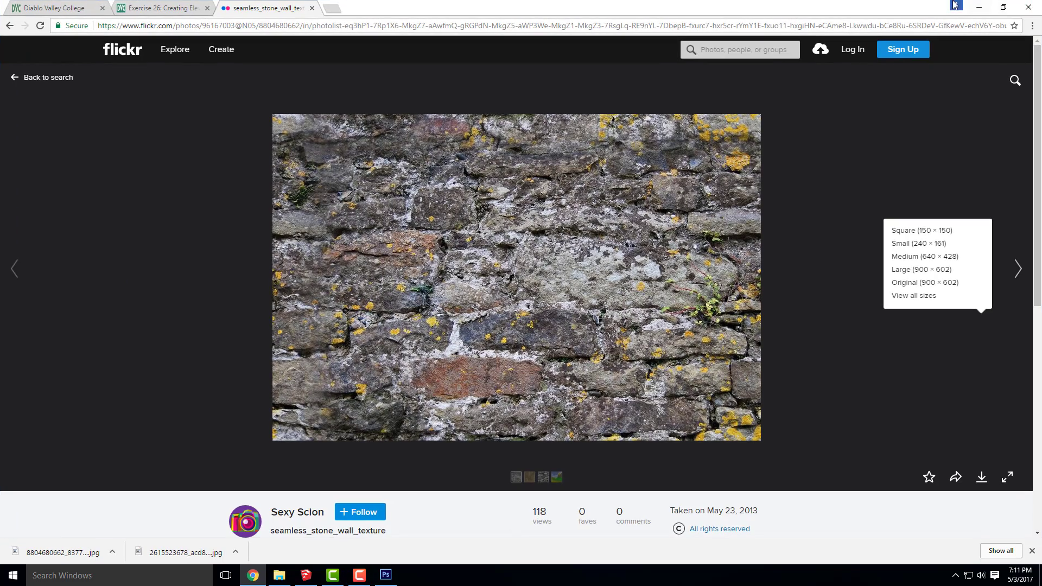
click(979, 8)
click(386, 574)
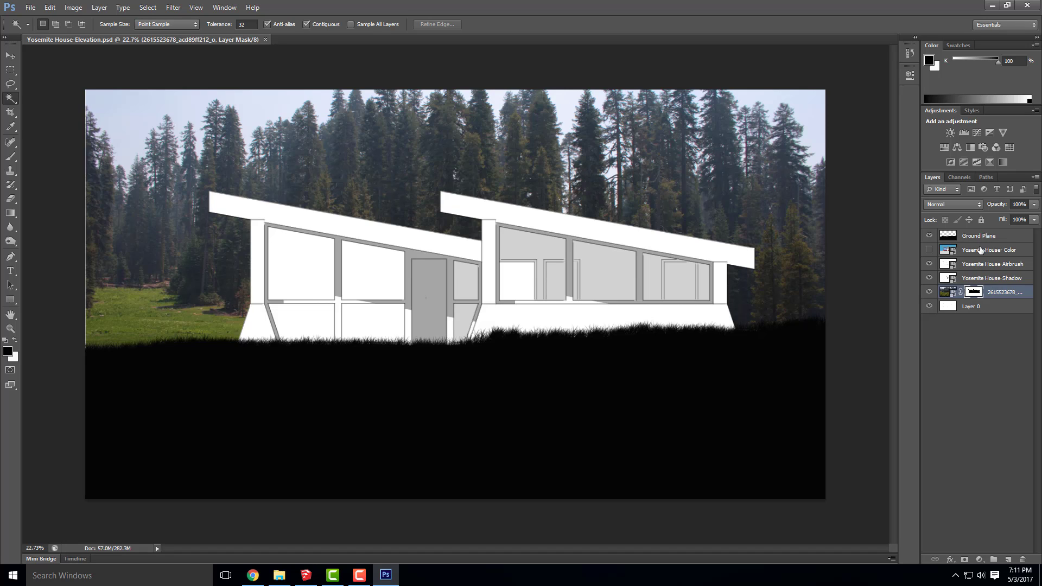
click(929, 236)
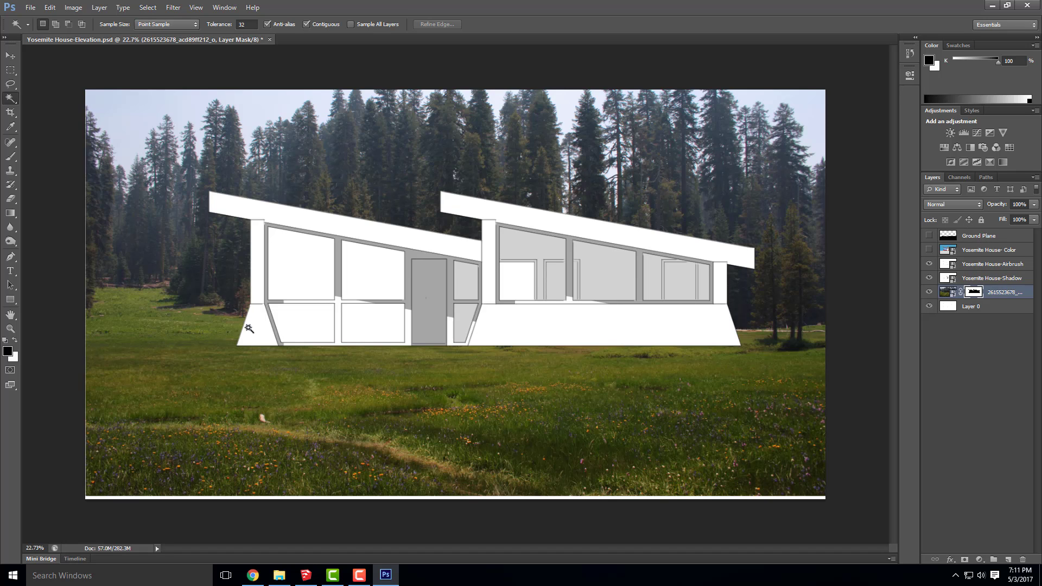
click(31, 7)
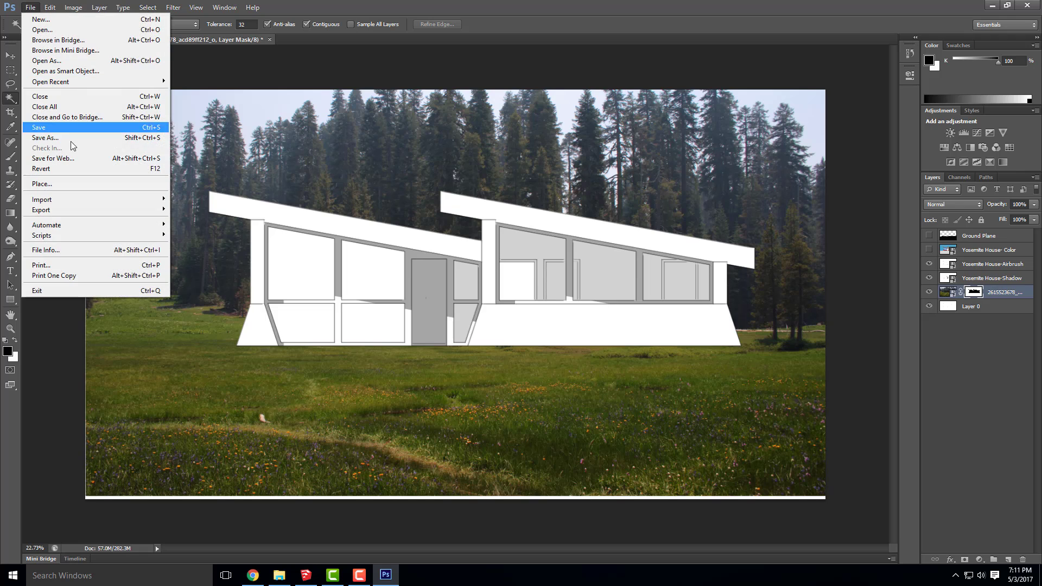
click(60, 182)
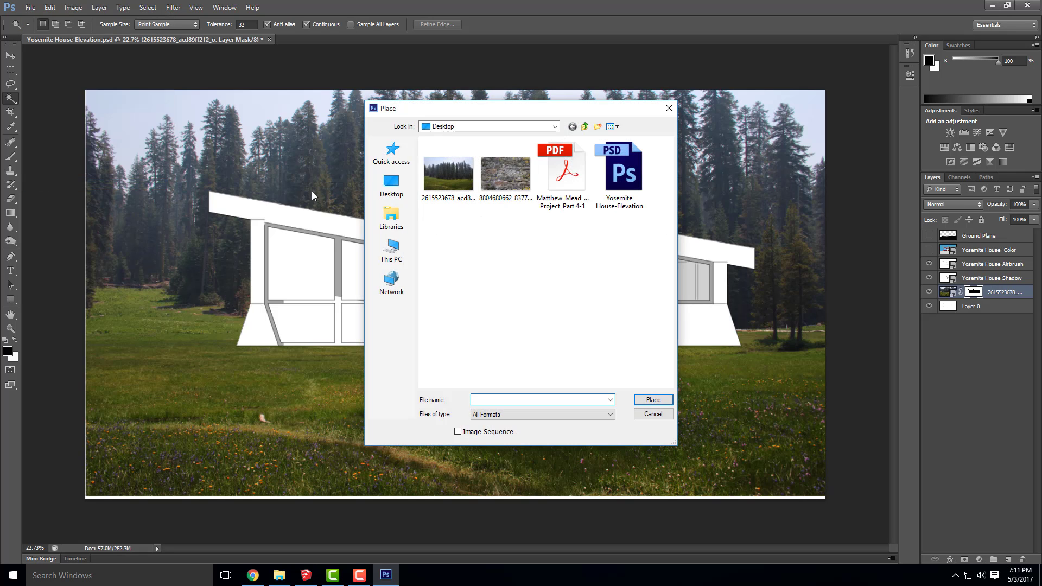
click(505, 174)
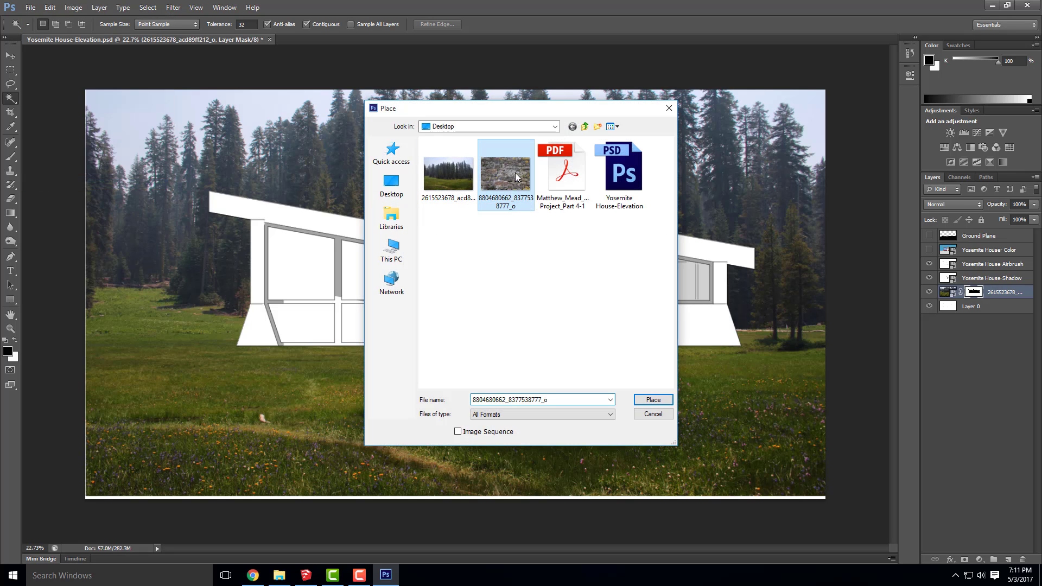
click(662, 403)
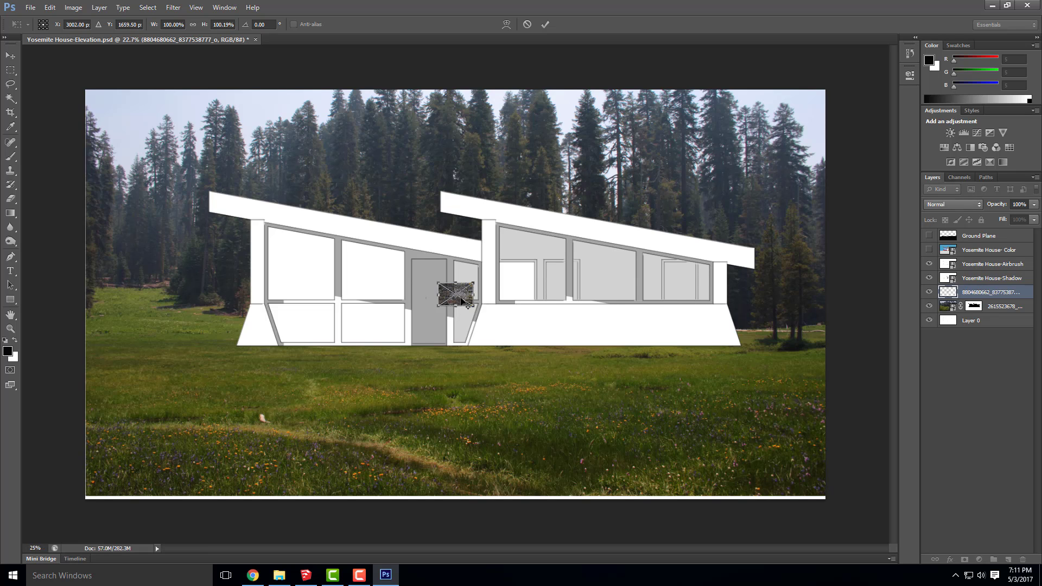
scroll(461, 301, up, 3)
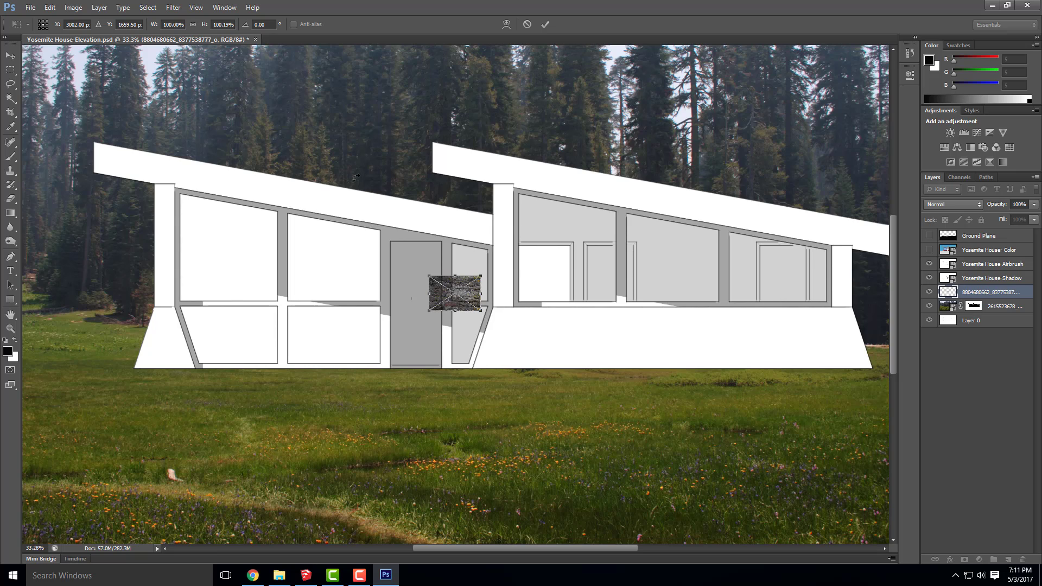
click(10, 56)
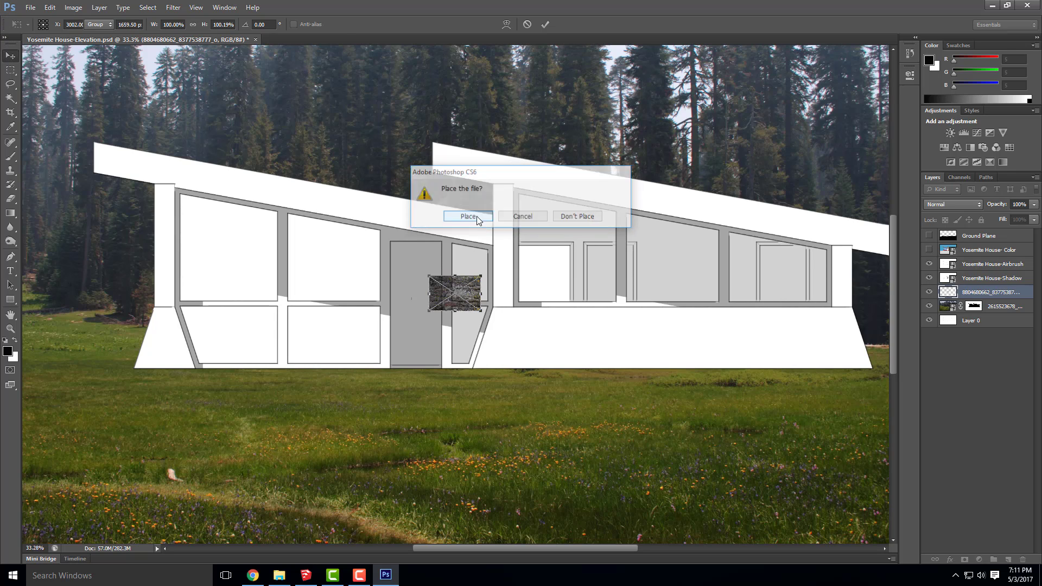
click(468, 216)
Step: Bring the stone layer to the top of the layer stack and position its tile over the upper corner of the house's left sloped base
drag(969, 295, 965, 231)
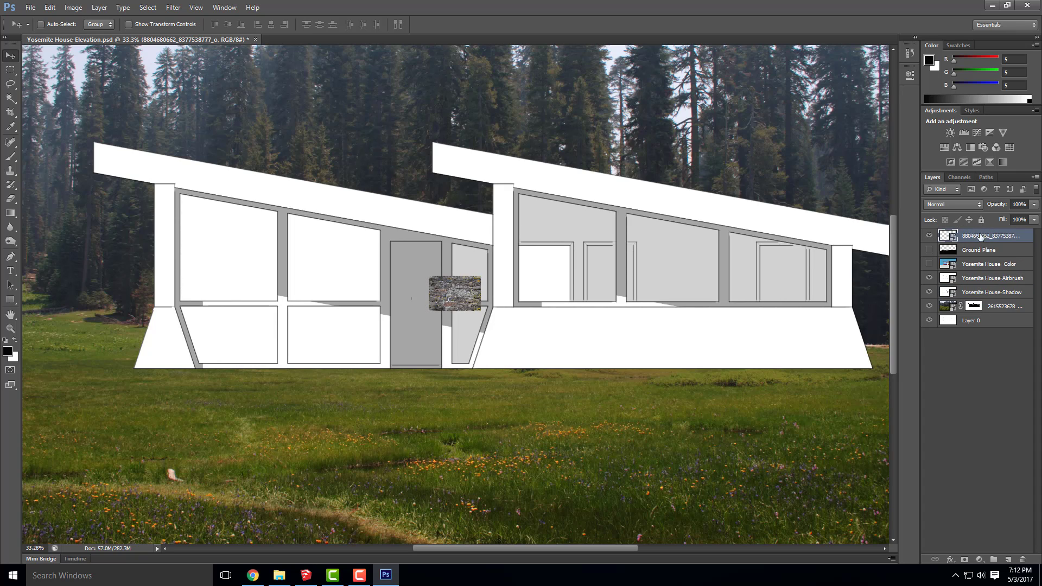
drag(447, 302, 186, 331)
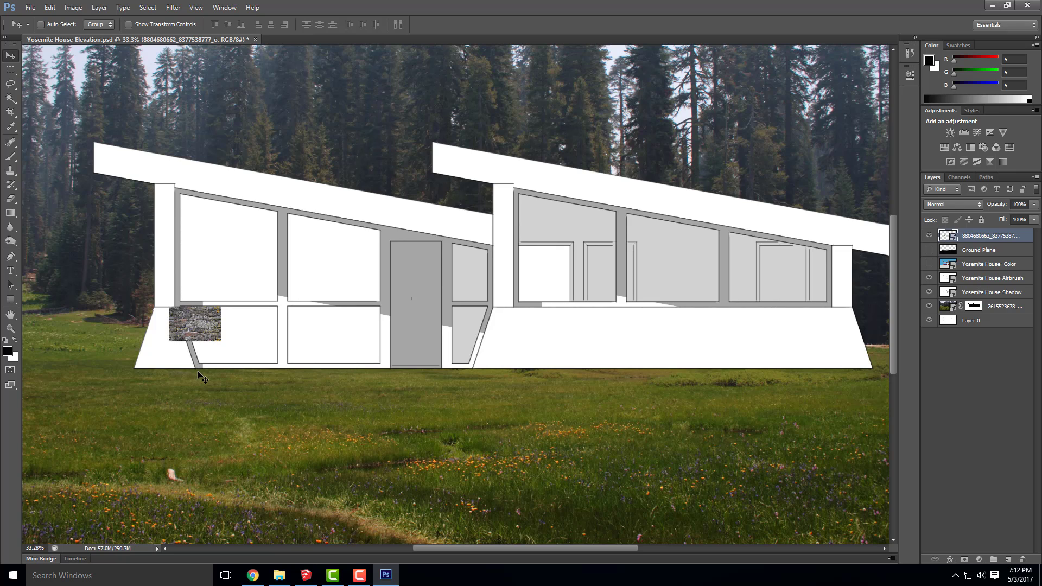
scroll(187, 345, up, 2)
scroll(186, 342, up, 1)
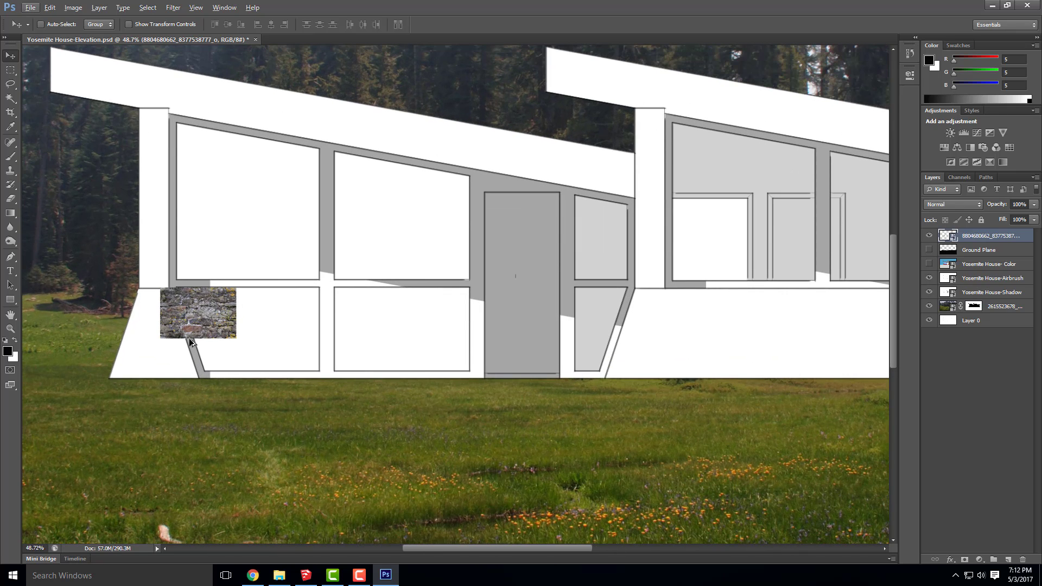
drag(189, 337, 130, 318)
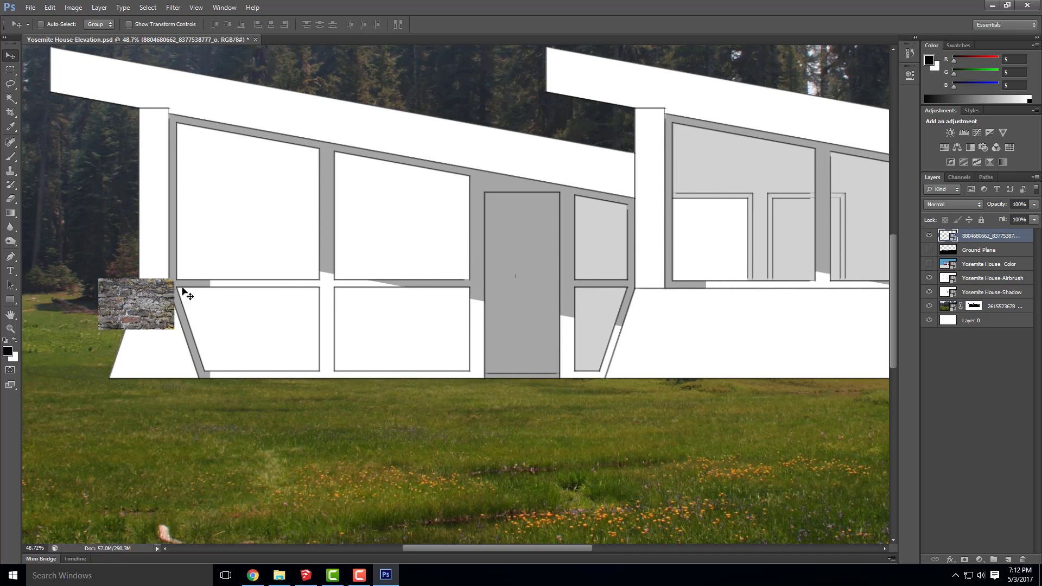
Step: Duplicate the stone layer and place the copy directly below the first tile, reaching the bottom of the wall
right_click(978, 238)
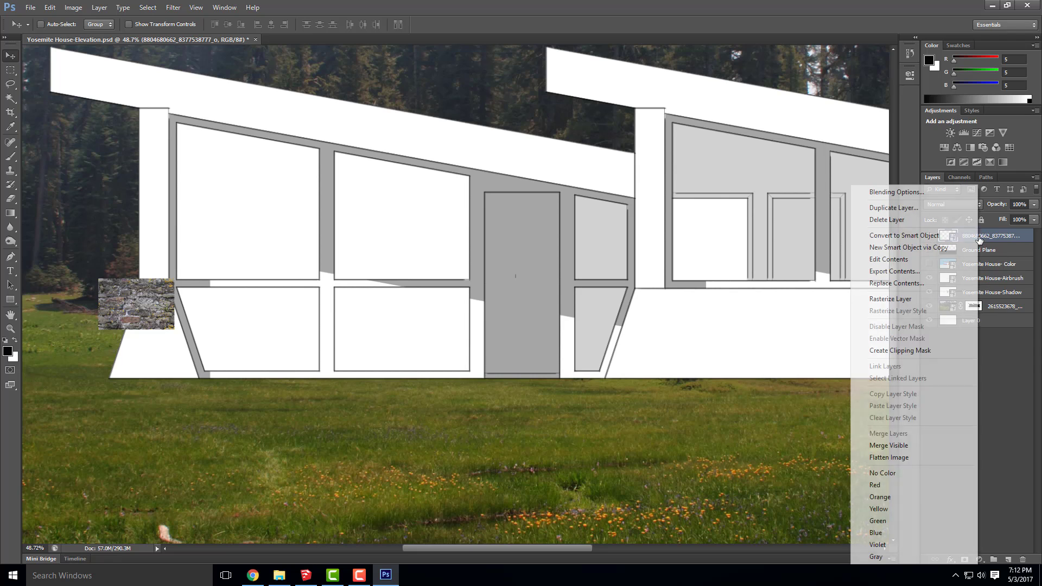
click(941, 212)
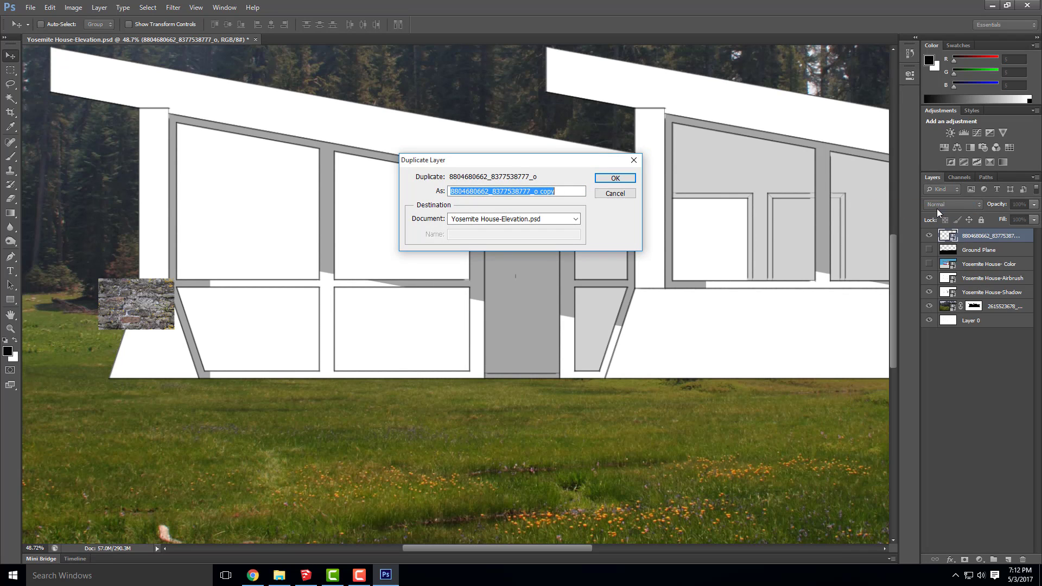
click(627, 181)
drag(137, 311, 136, 363)
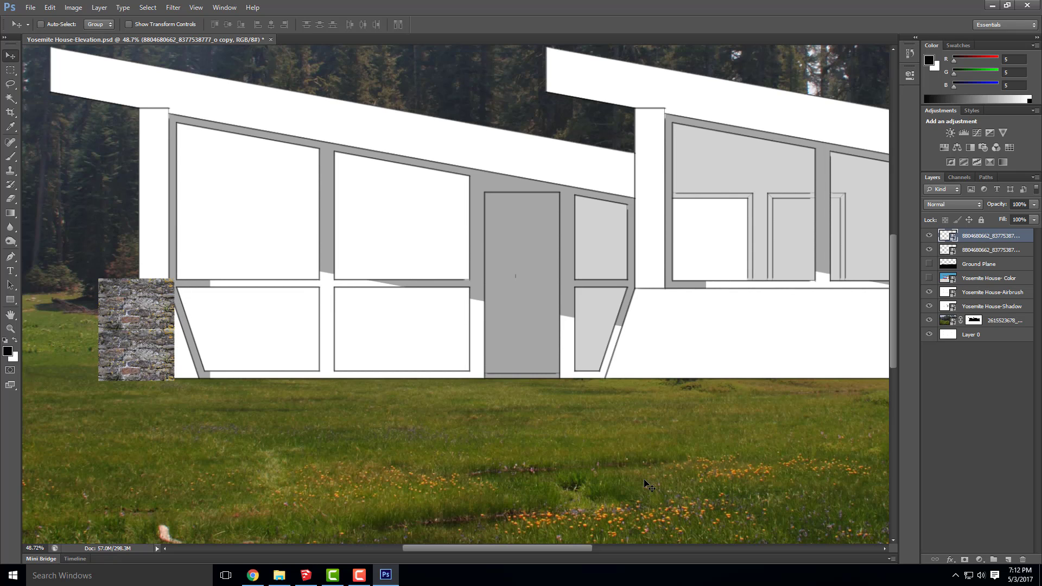
Step: Duplicate both stone layers together and place the pair against the right side of the originals, forming a two-by-two block
click(977, 250)
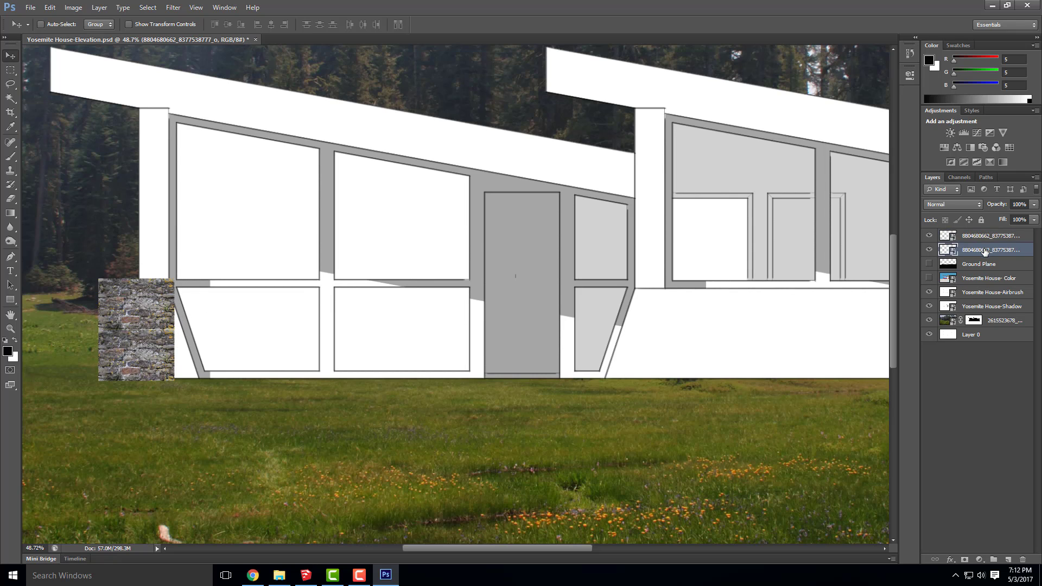
shift+click(980, 236)
right_click(981, 235)
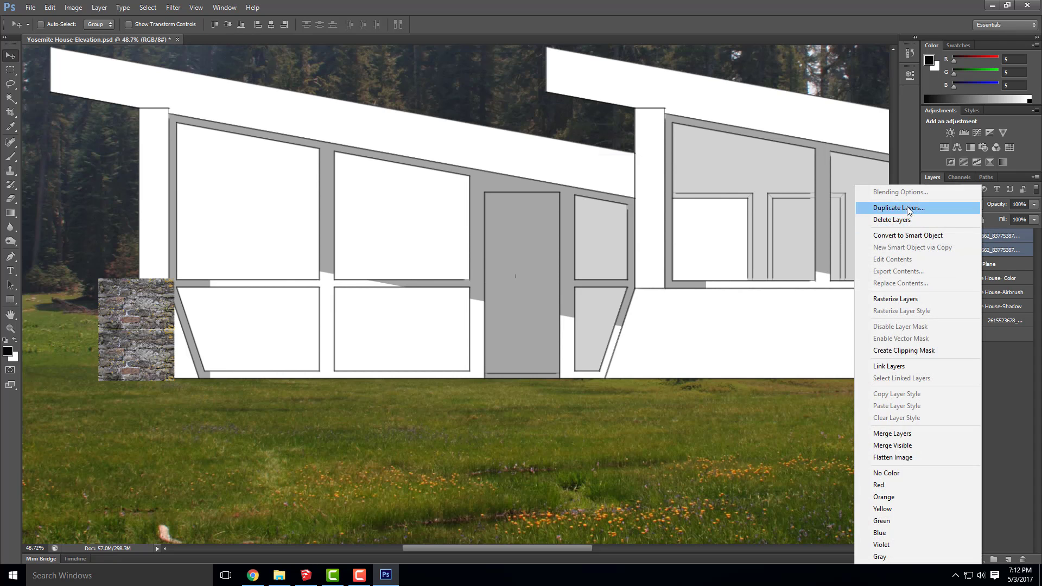
click(896, 208)
click(621, 177)
drag(190, 337, 261, 334)
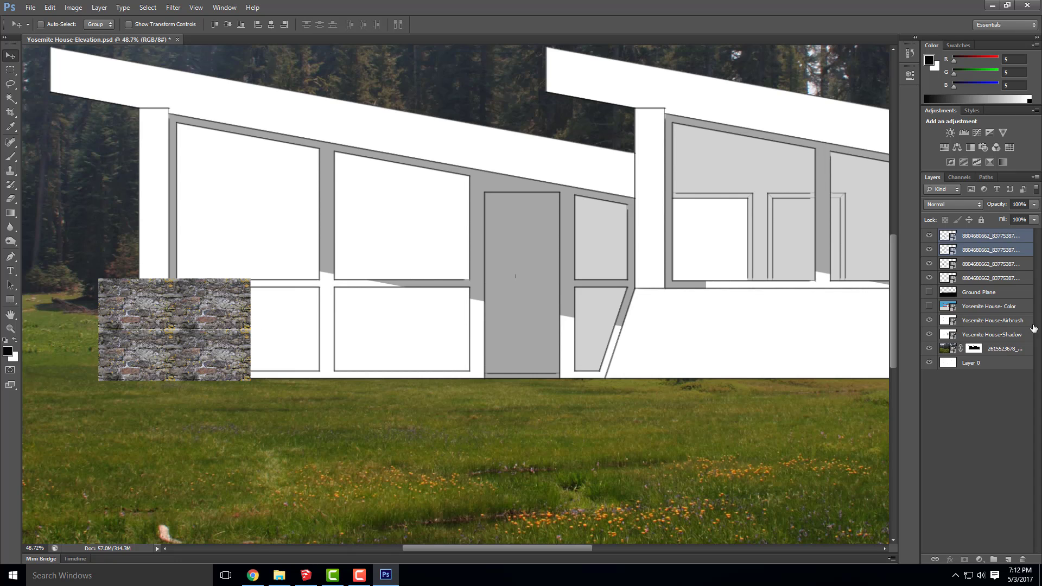
Step: Duplicate all four stone layers and move the copied block across to the left end of the right wing's base wall
shift+click(986, 283)
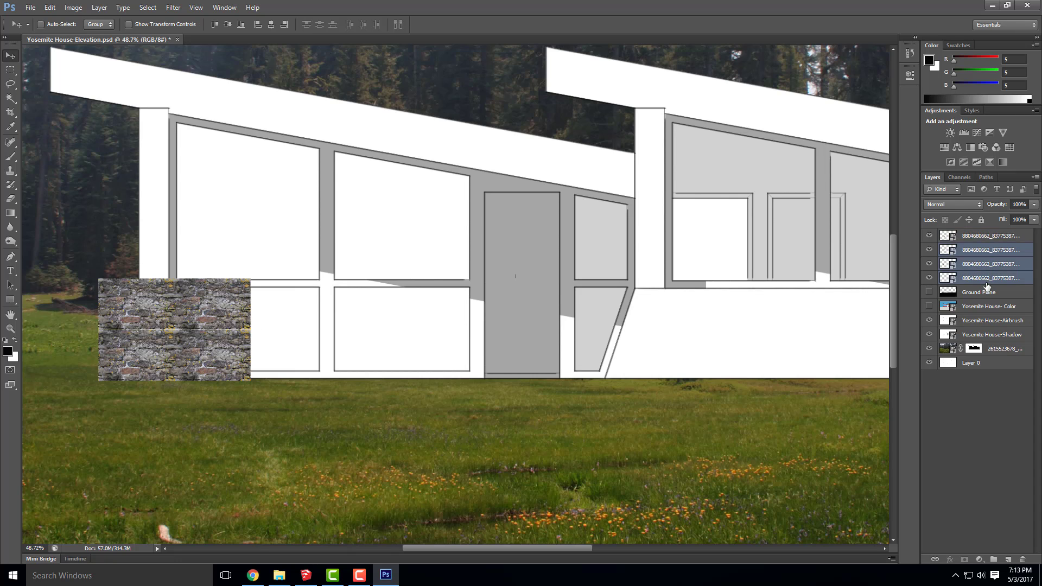
shift+click(990, 236)
click(991, 278)
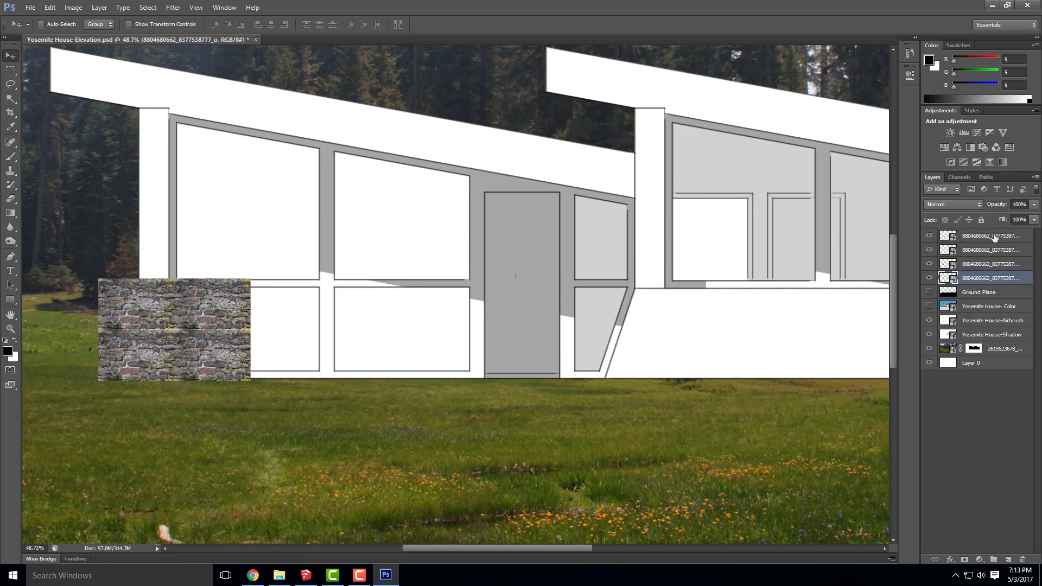
shift+click(989, 236)
right_click(993, 239)
click(917, 208)
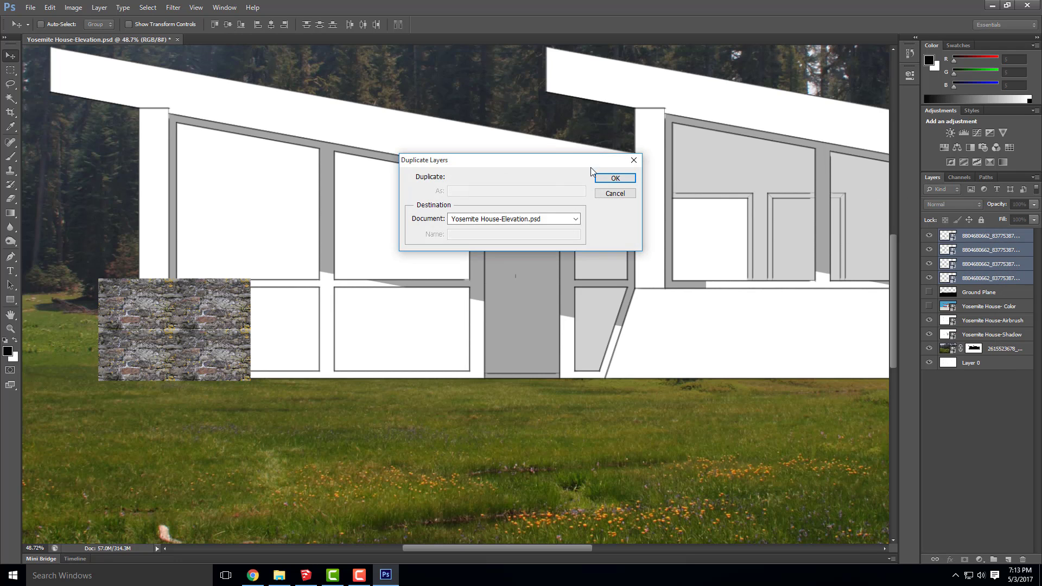
click(612, 178)
drag(173, 349, 663, 349)
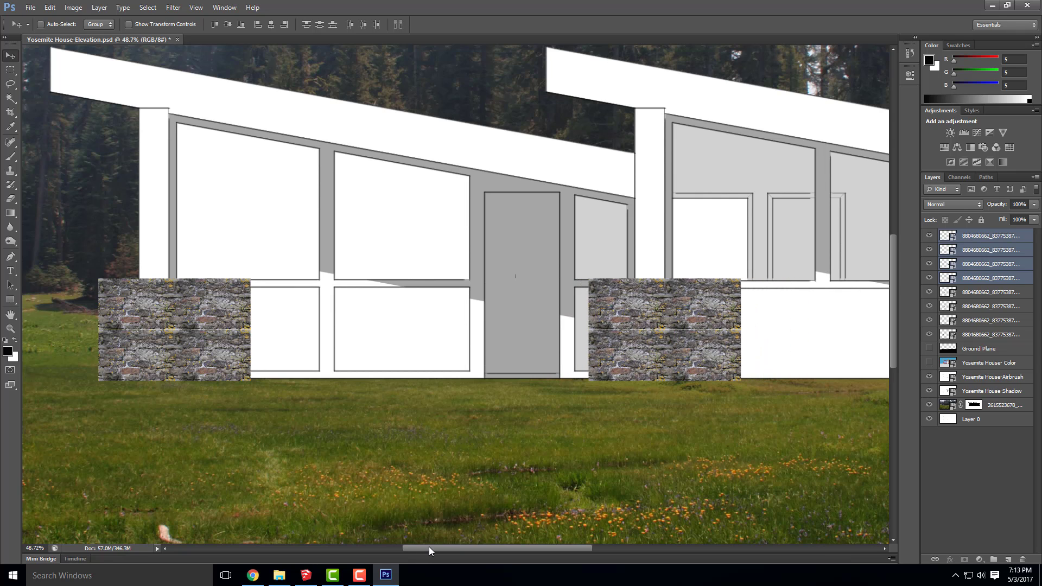
Step: Duplicate the right wing's four-tile stone block and butt the copy against its right edge along the base wall
drag(429, 546, 517, 548)
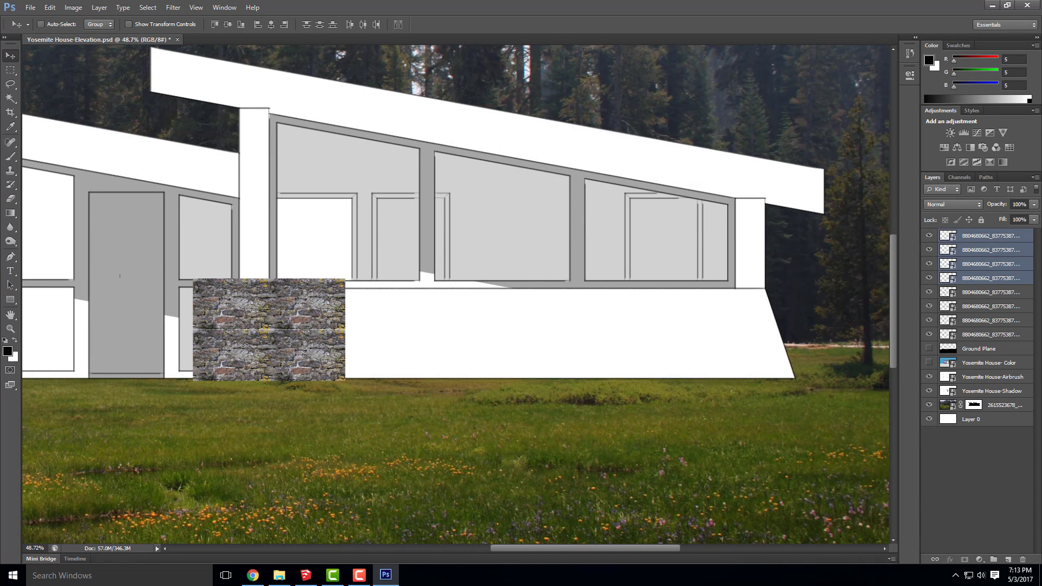
right_click(993, 249)
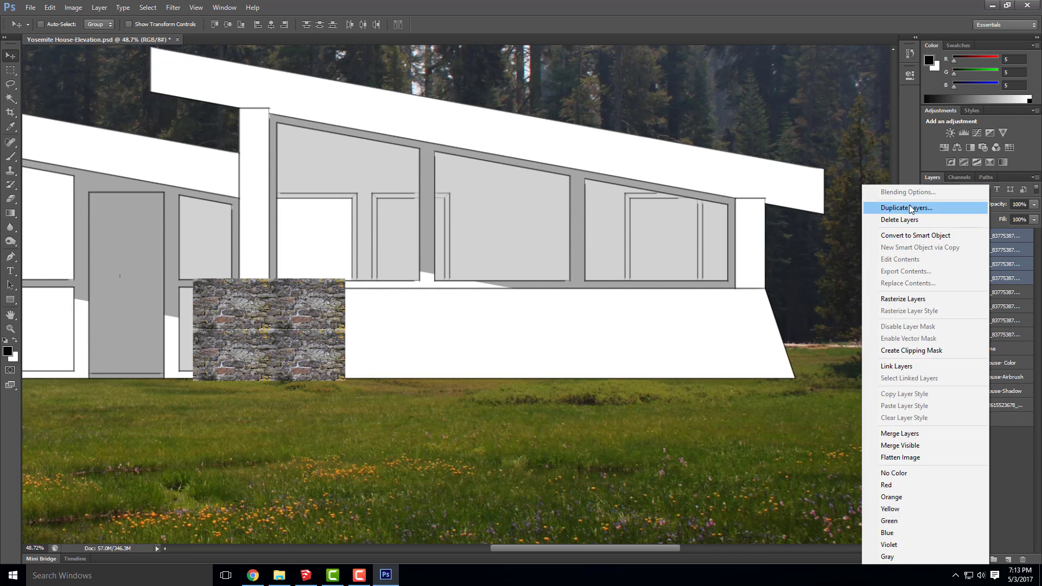
click(955, 209)
click(629, 180)
drag(234, 352, 386, 350)
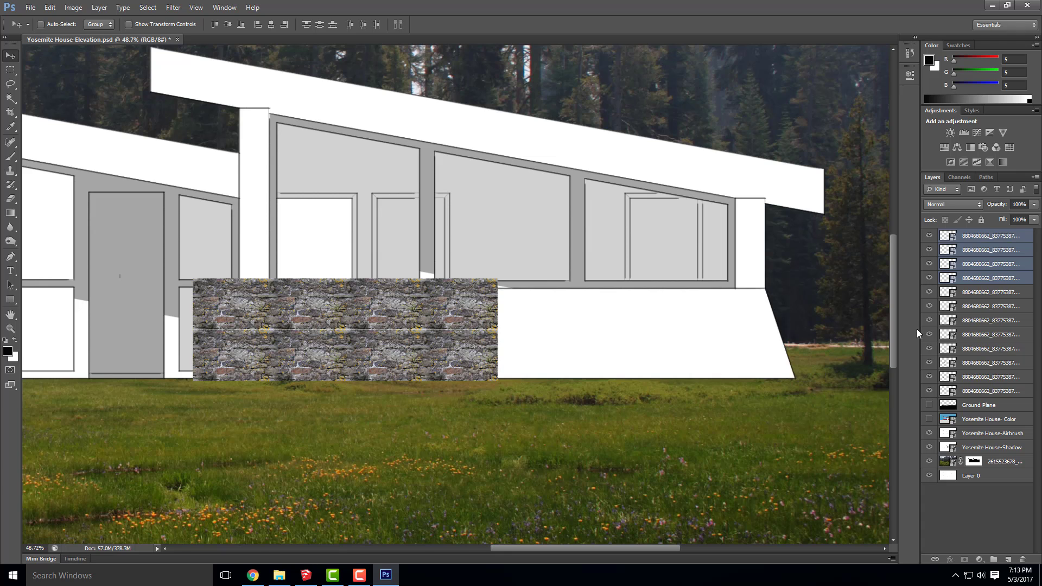
Step: Duplicate the four-tile block twice more, placing each copy end to end until stone covers the right wing's base wall to its far end
right_click(992, 263)
click(923, 208)
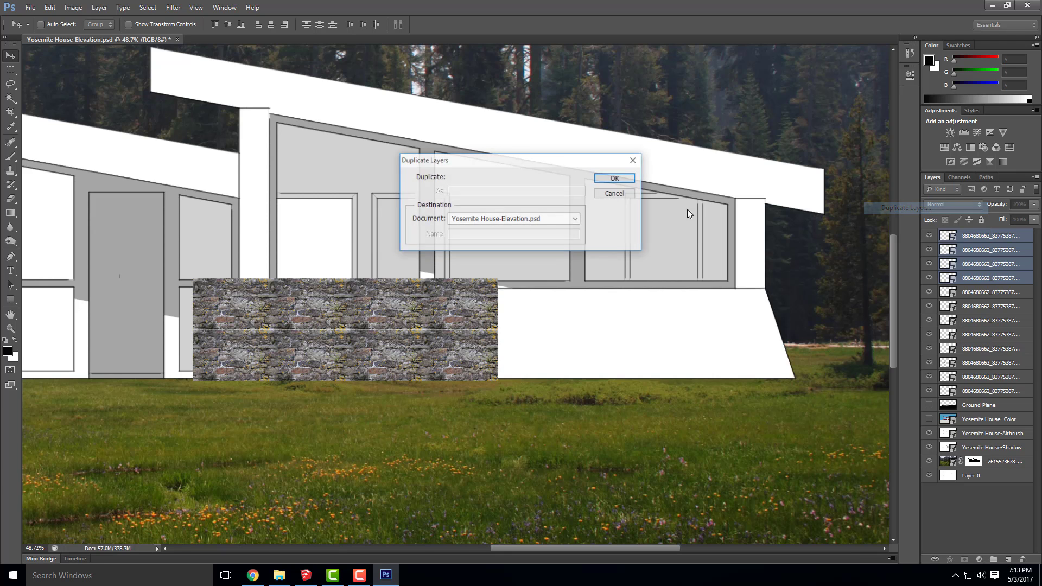
click(626, 177)
drag(350, 343, 496, 355)
right_click(964, 234)
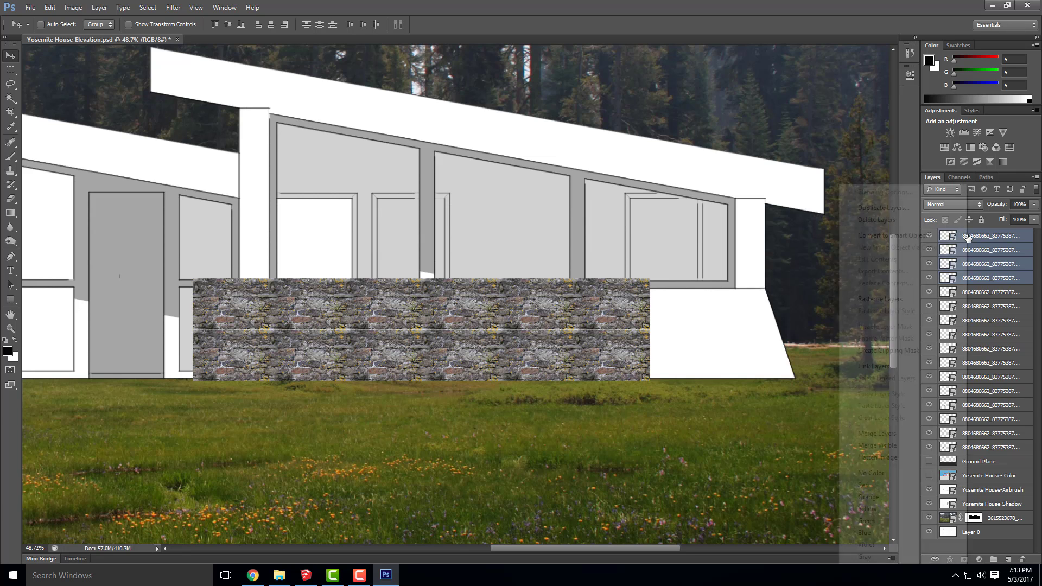
click(877, 209)
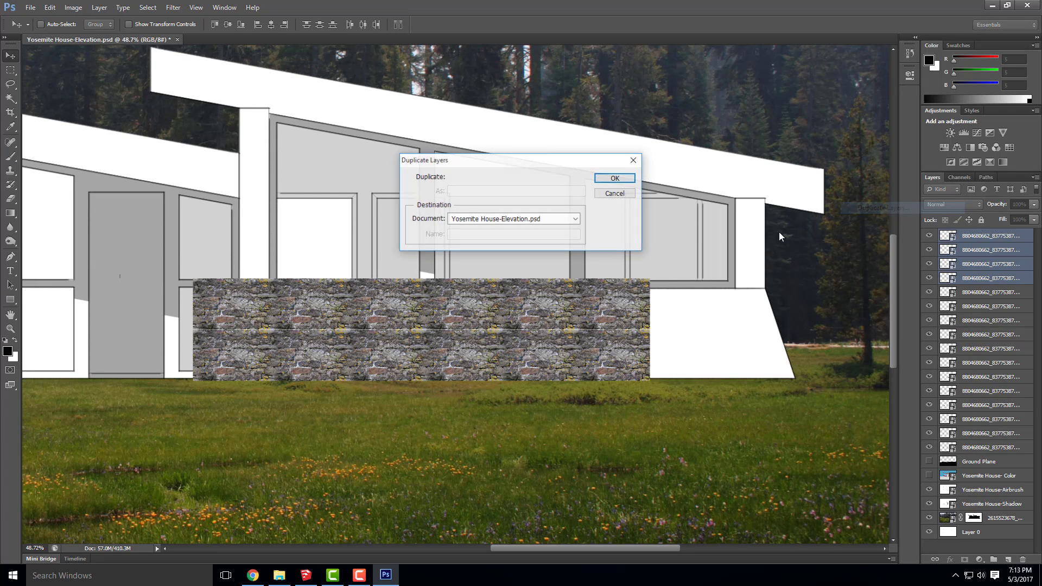
click(615, 178)
drag(537, 353, 688, 356)
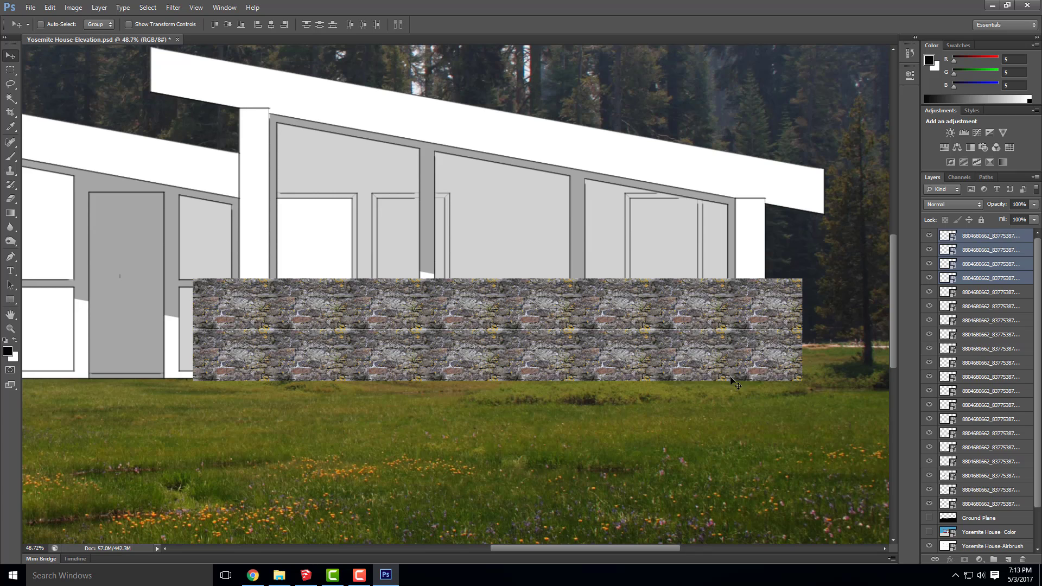
Step: Select all the stone tile layers above Ground Plane and merge them into a single layer
scroll(670, 341, down, 3)
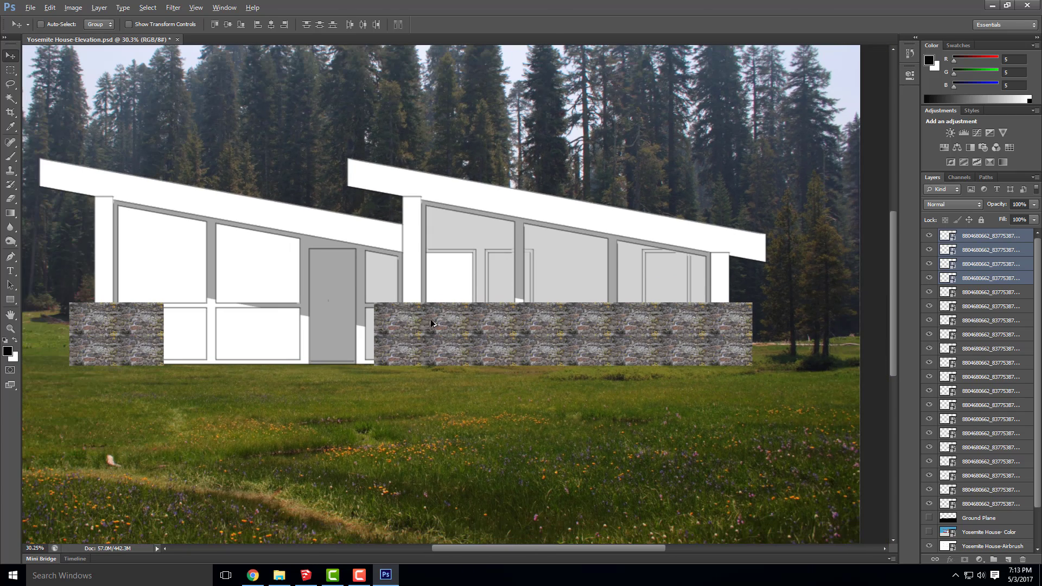
key(alt)
click(1011, 250)
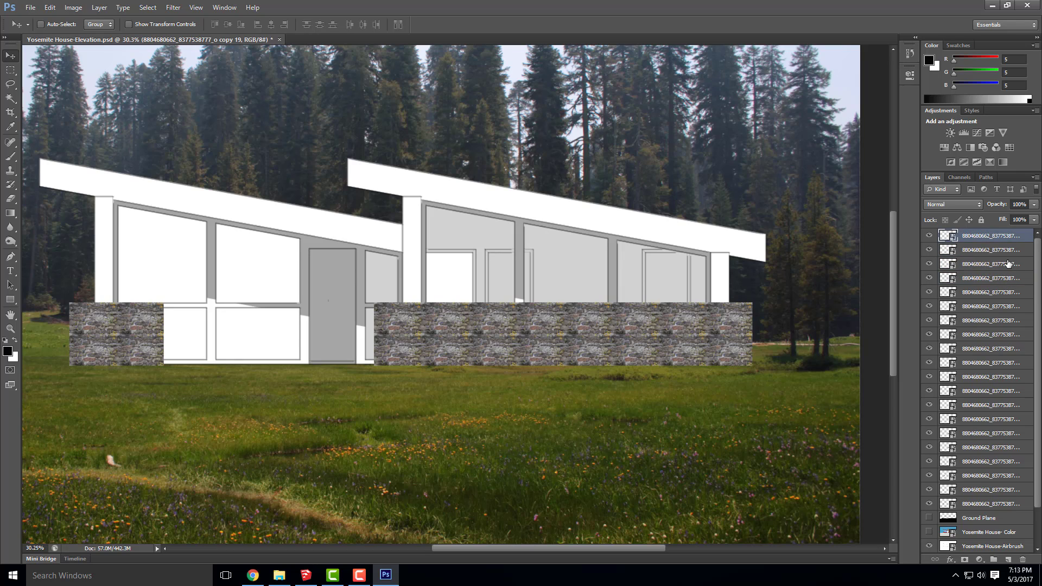
key(Delete)
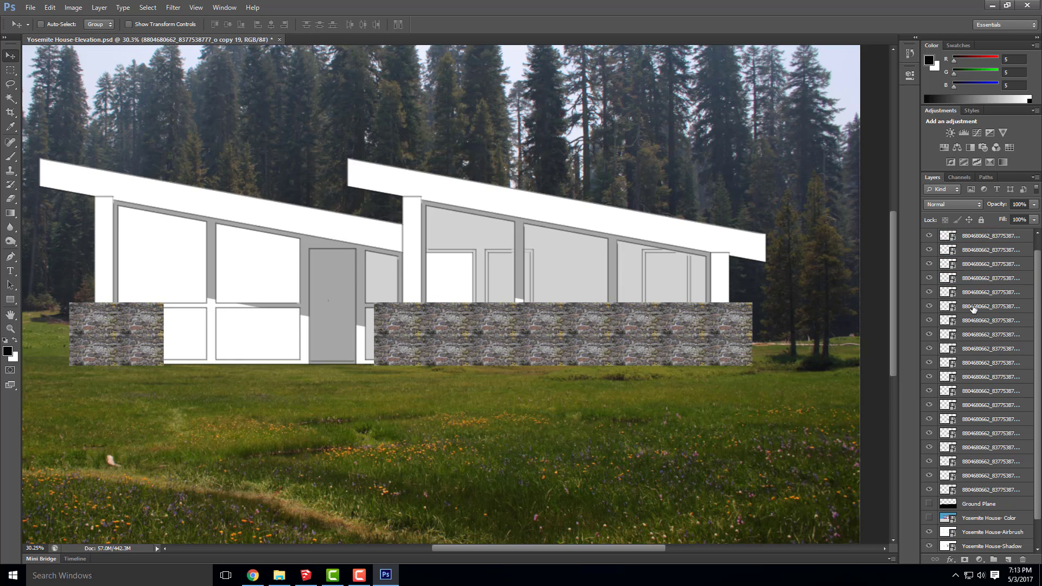
shift+click(989, 491)
right_click(989, 491)
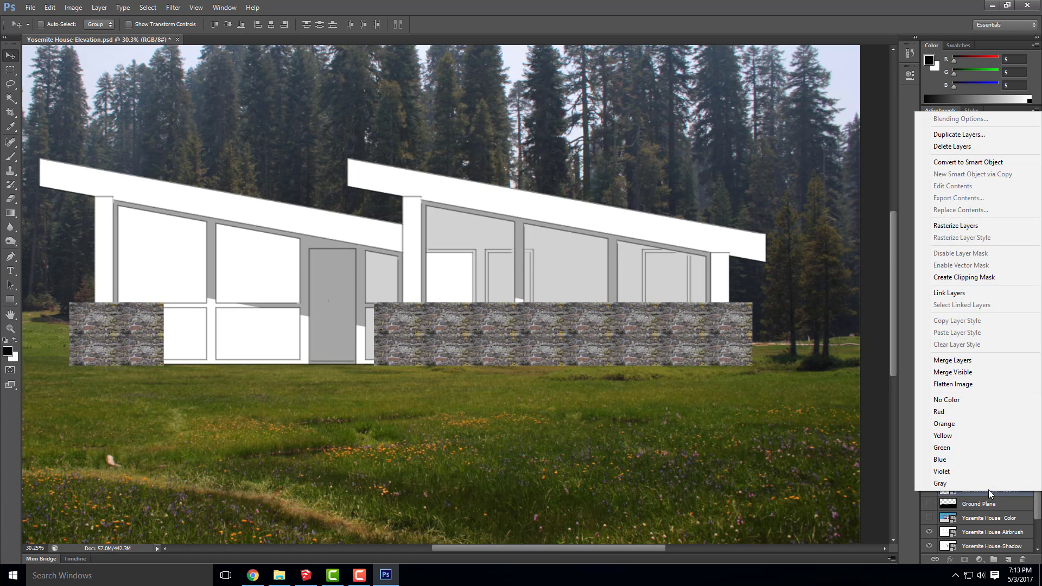
click(953, 361)
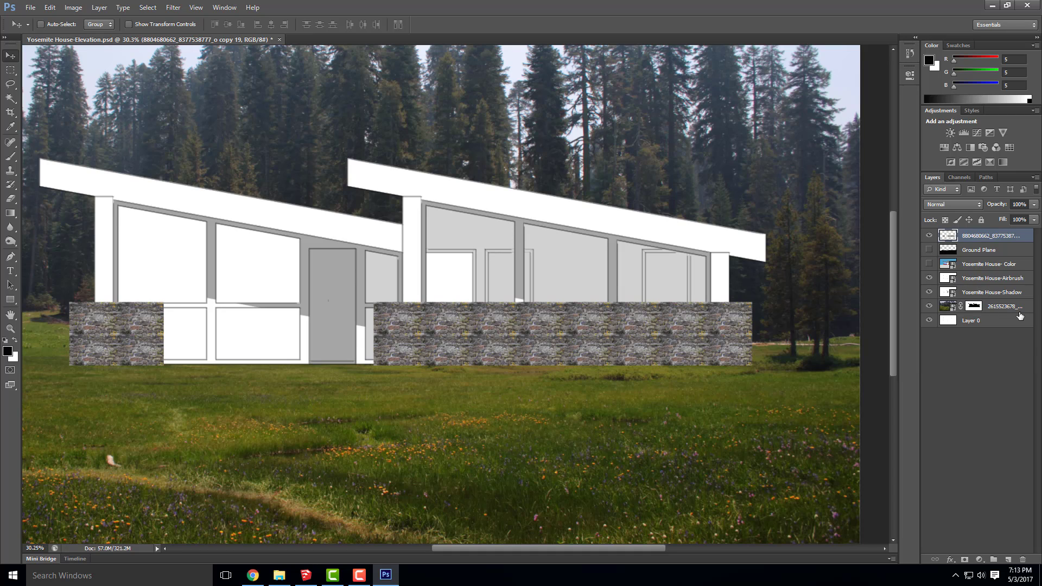
Step: Rename the merged stone layer as Stone Texture and leave no layer selected
double_click(977, 236)
text(Stone Texture)
click(989, 391)
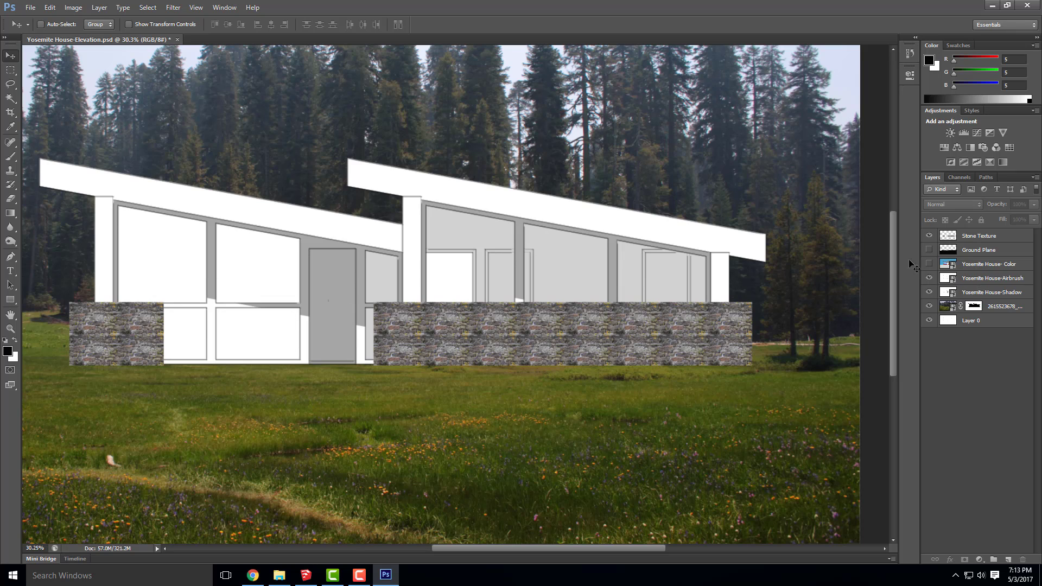
Step: Hide the Stone Texture layer and select both sloped base walls on Layer 0 with the Magic Wand tool
click(929, 236)
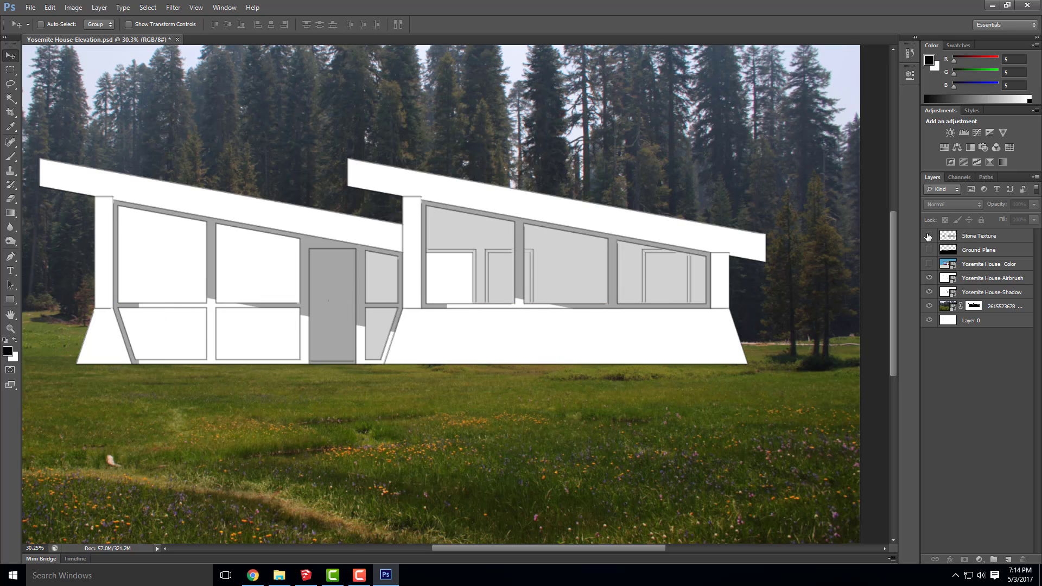
click(1000, 326)
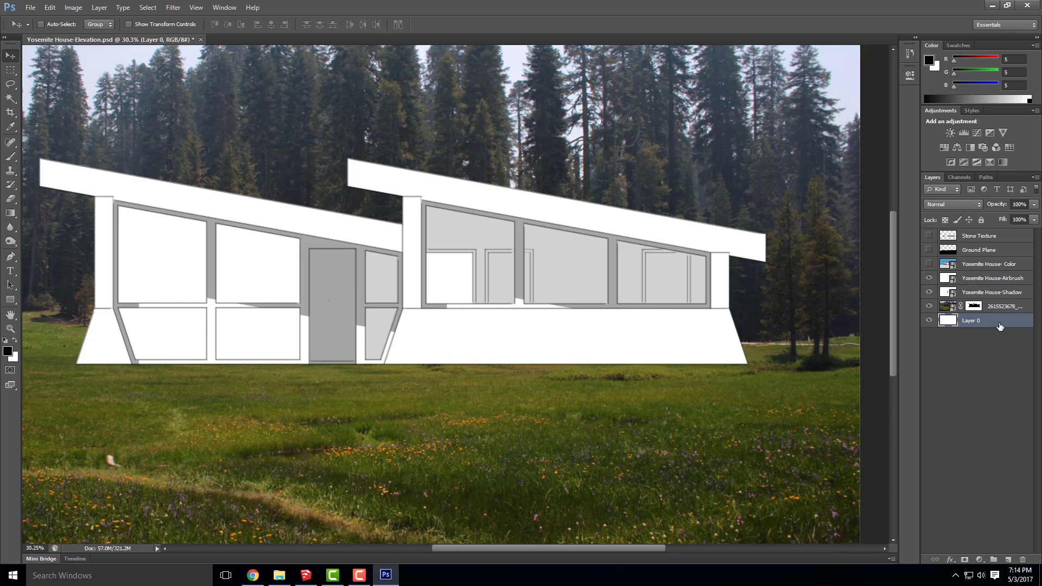
click(10, 99)
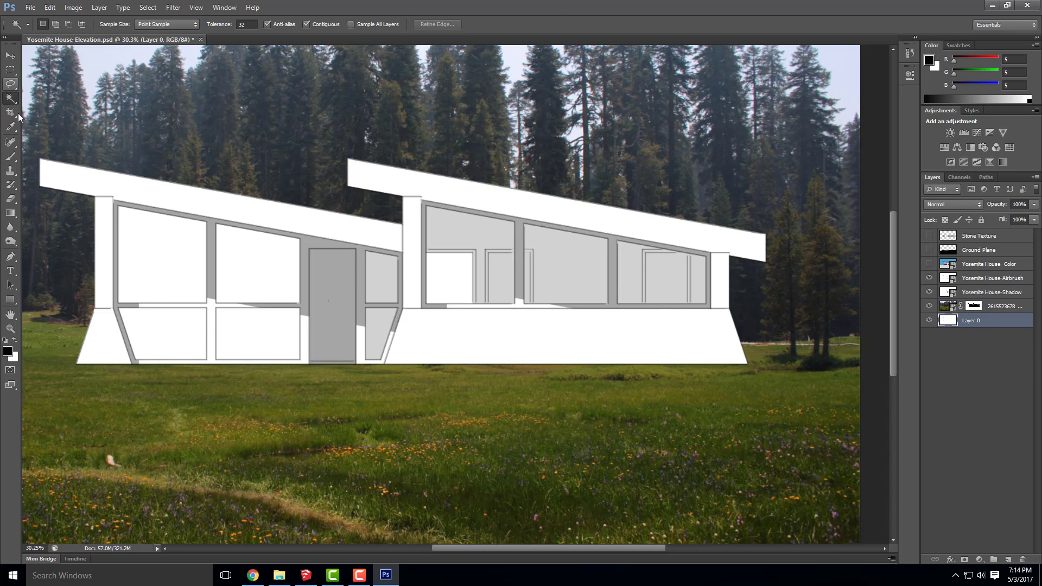
click(101, 350)
shift+click(500, 344)
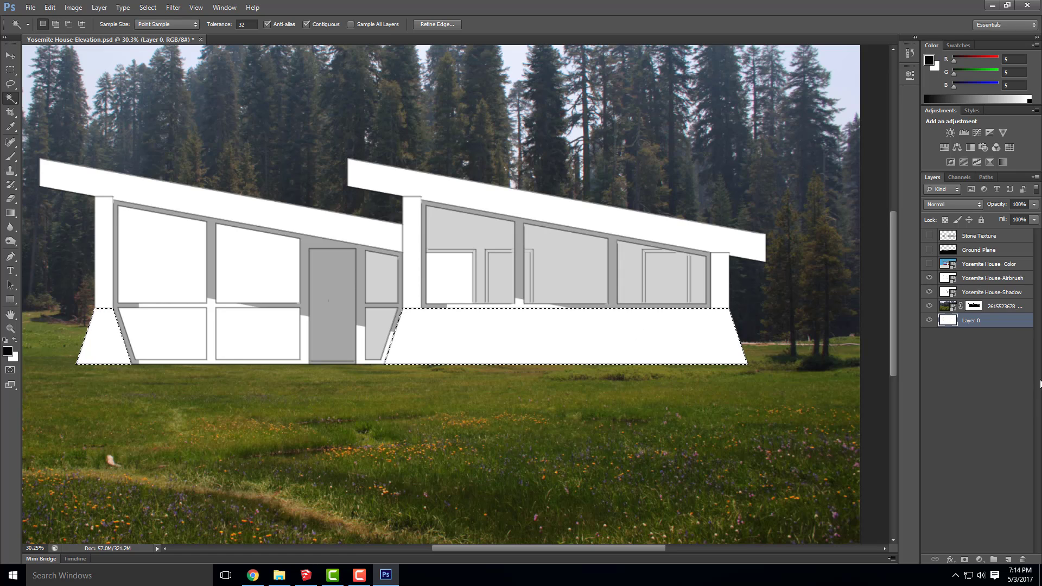
Step: Show the Stone Texture layer again and add a layer mask to it from the base wall selection
click(929, 237)
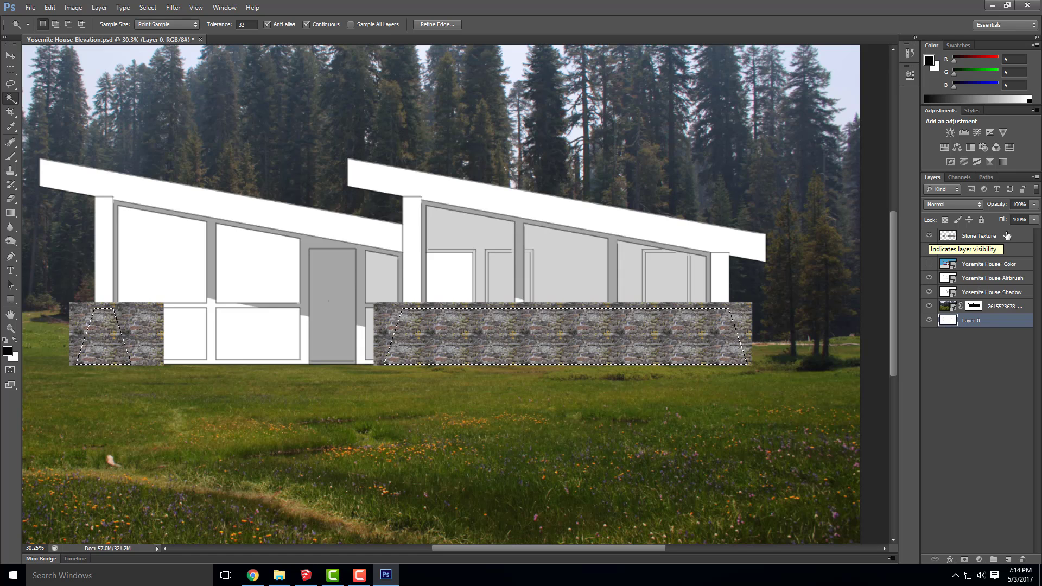
click(984, 235)
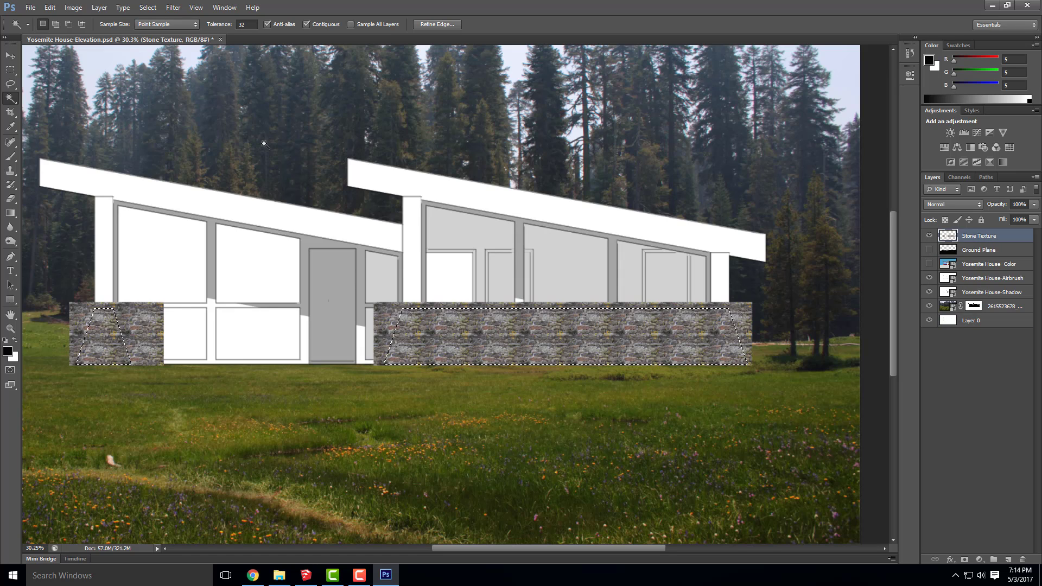
click(964, 560)
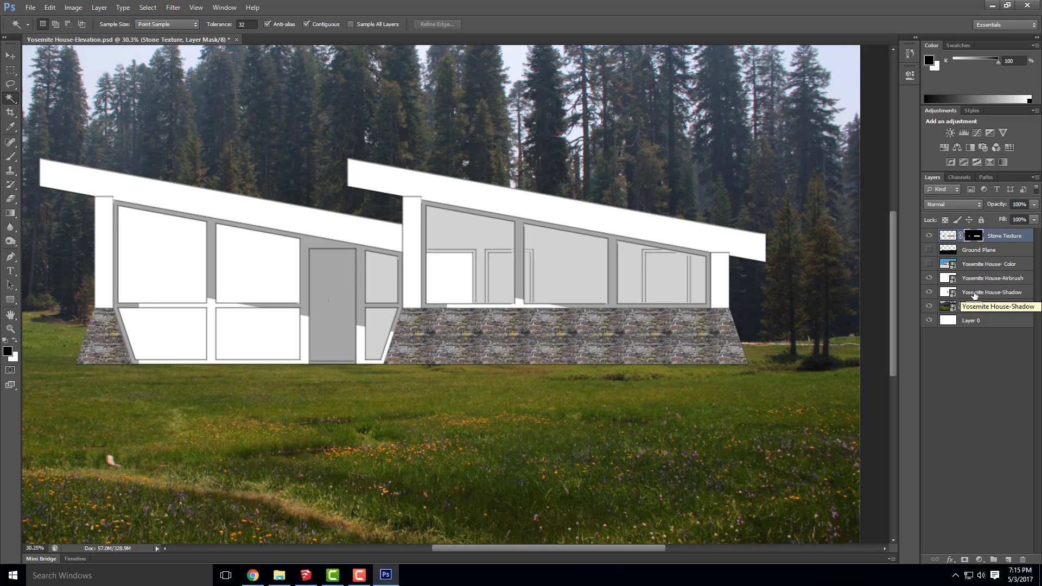
Step: Select the window frames of both wings on Layer 0 with the Magic Wand tool
click(1000, 322)
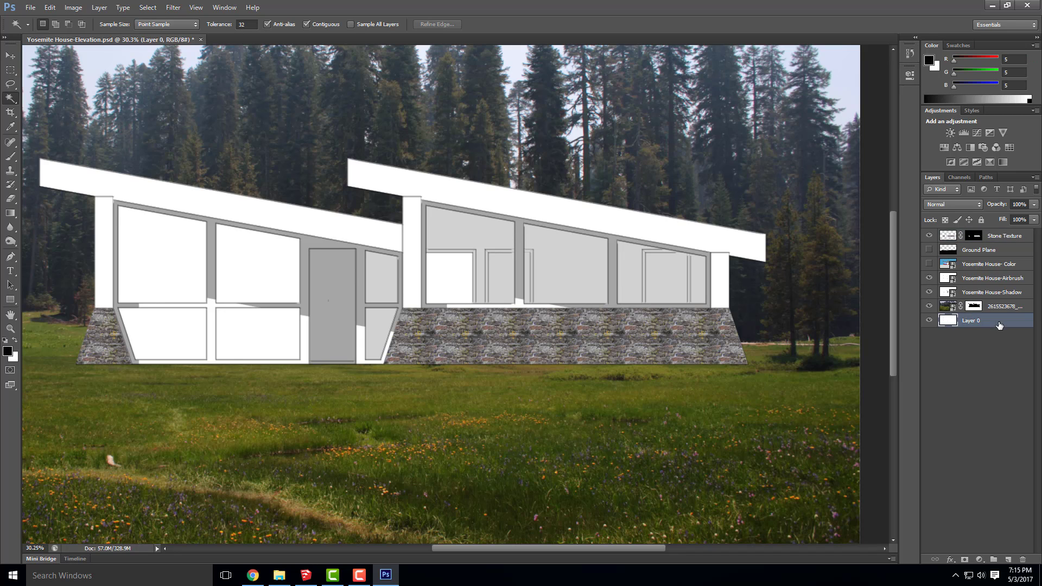
click(116, 226)
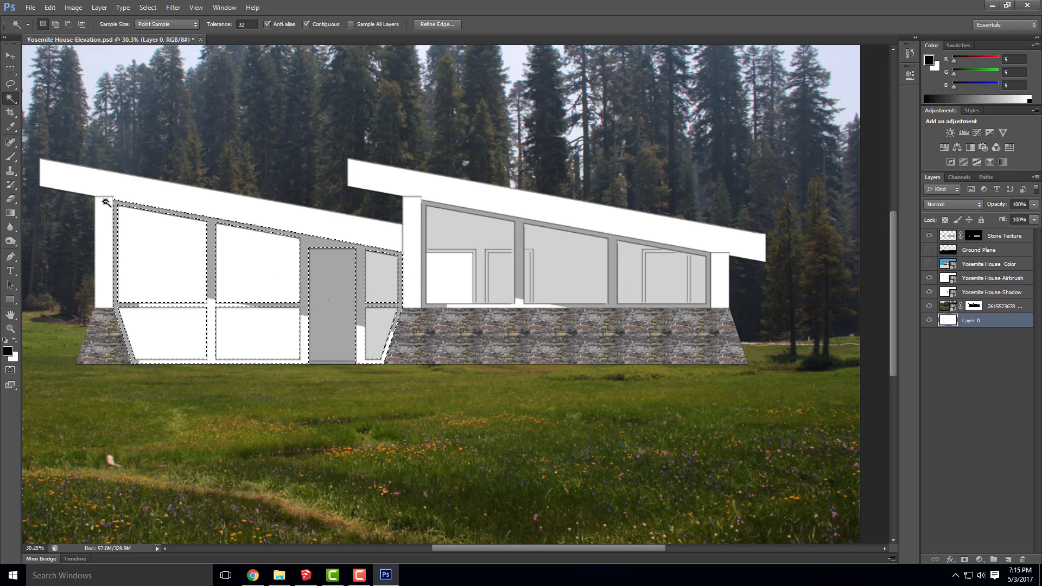
key(shift)
shift+click(523, 239)
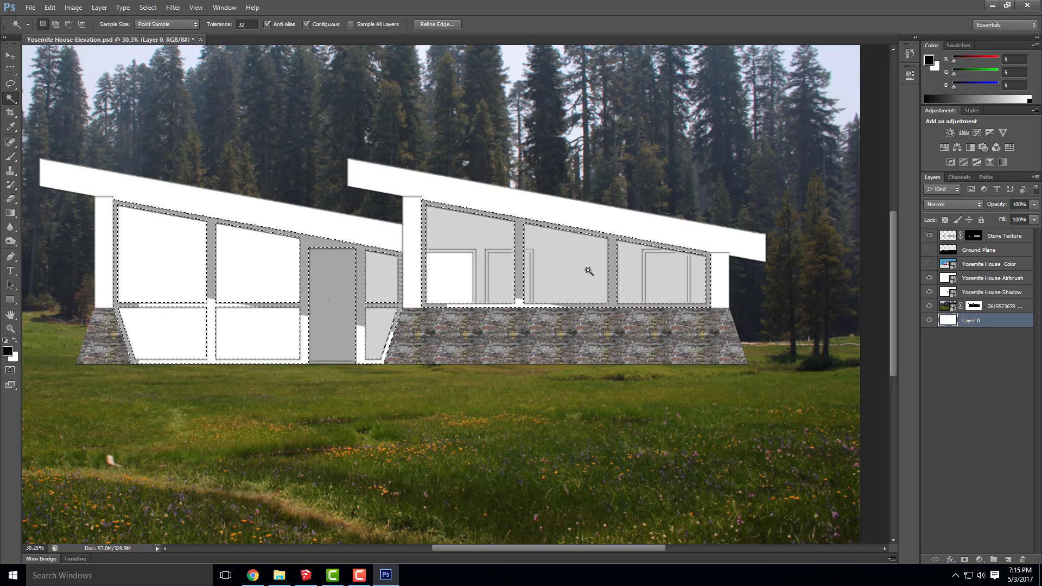
Step: Create a solid color fill layer named Mullion from the window frame selection, using dark grey 3e3d3d
click(107, 9)
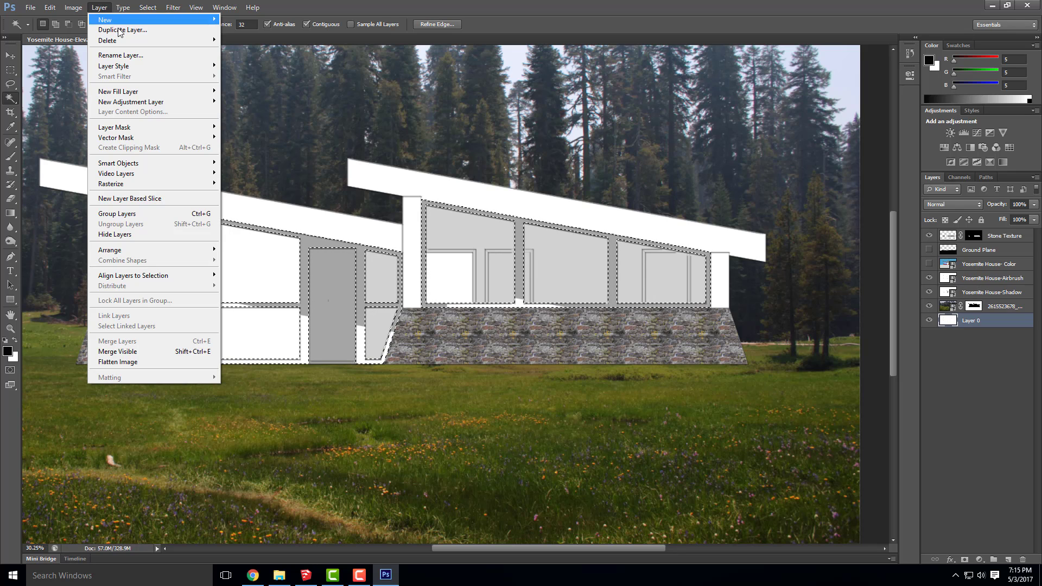
mouse_move(200, 92)
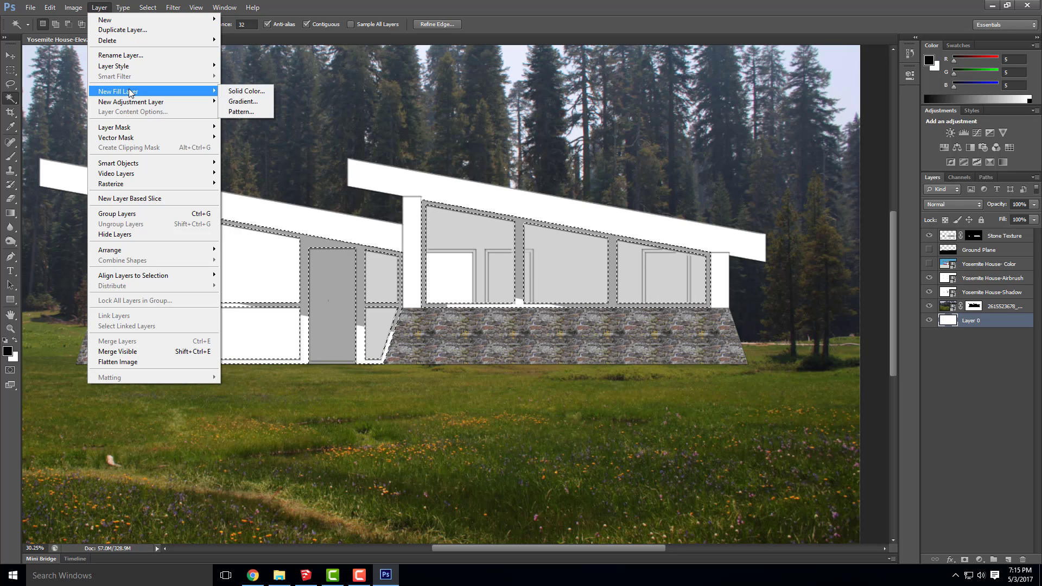
click(245, 91)
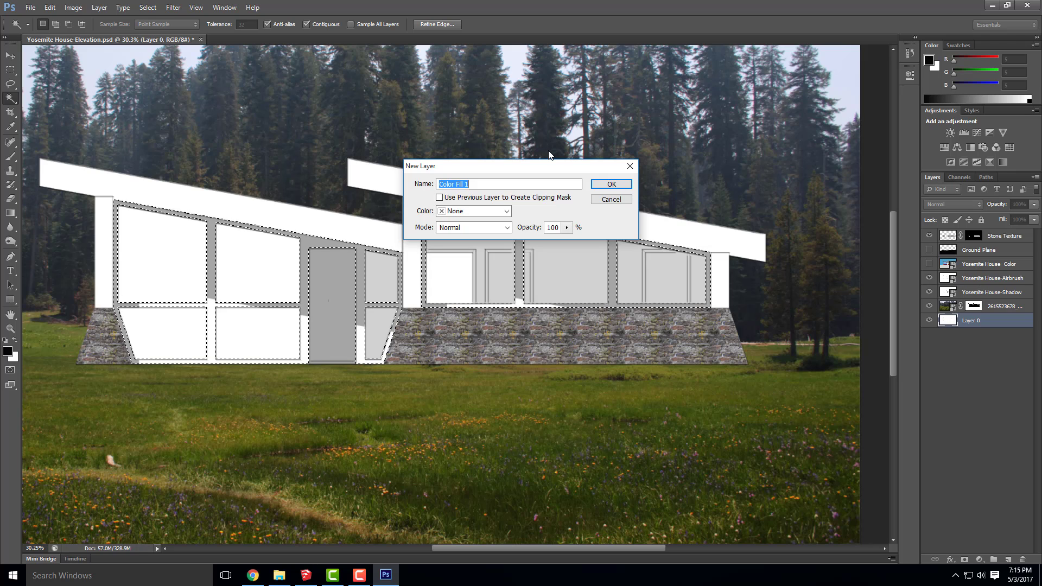
key(BackSpace)
text(Mullion)
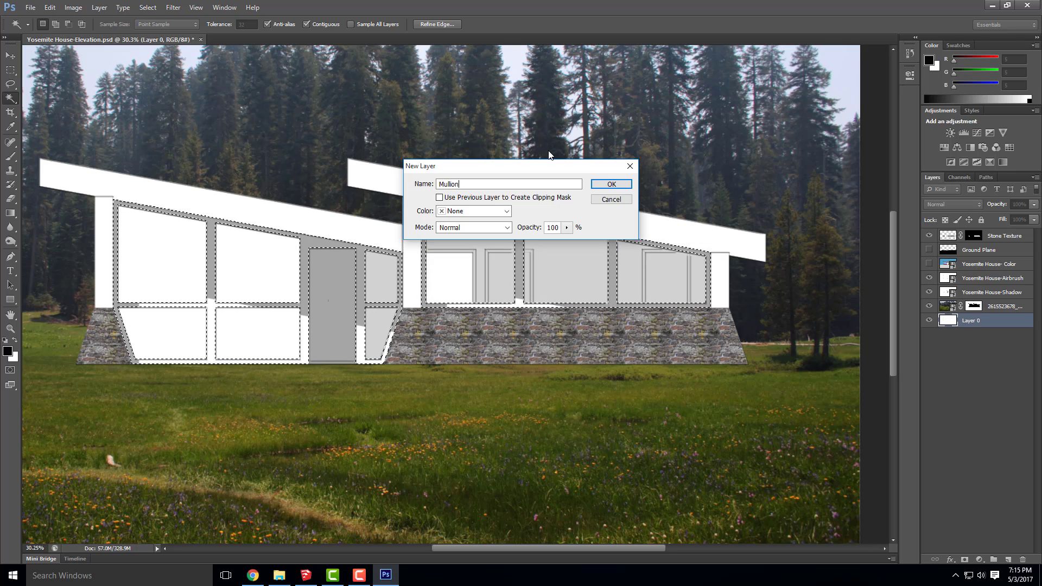
key(Return)
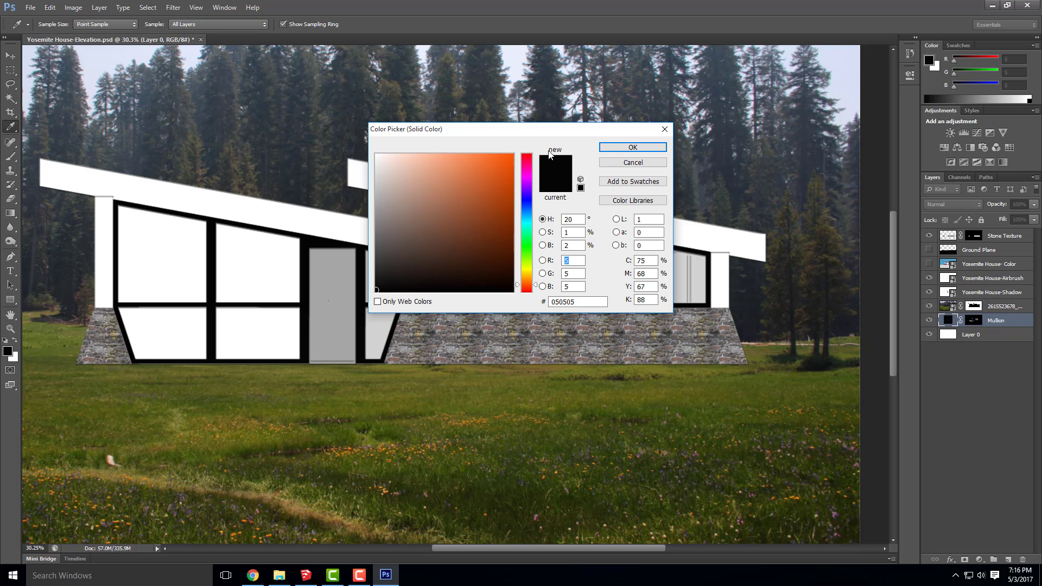
click(378, 259)
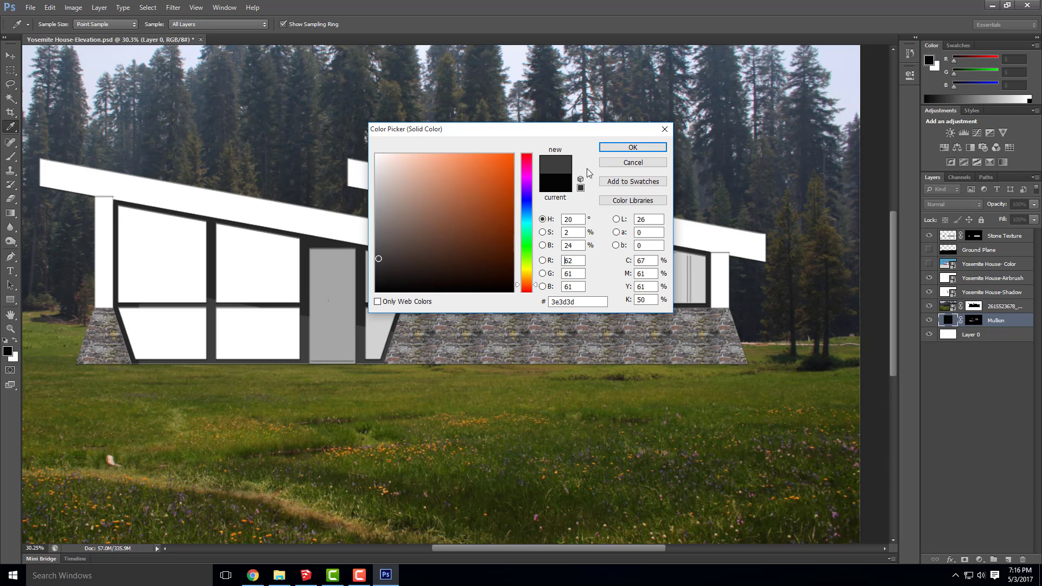
click(626, 148)
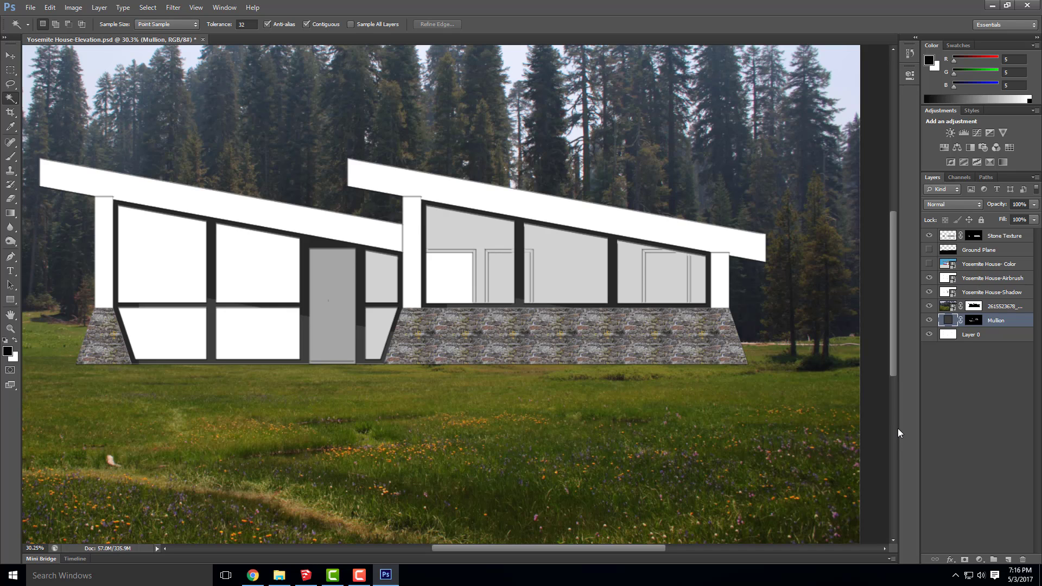
Step: Try brown tones for the Mullion fill, settle on the lighter dark grey 4e4d4d, and make Layer 0 active
double_click(948, 321)
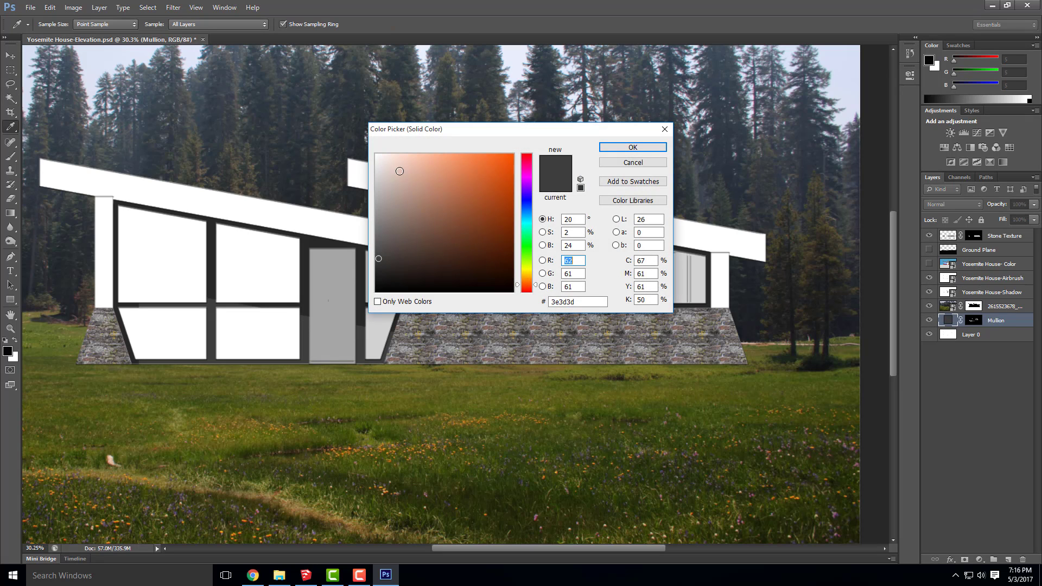
drag(472, 244, 453, 204)
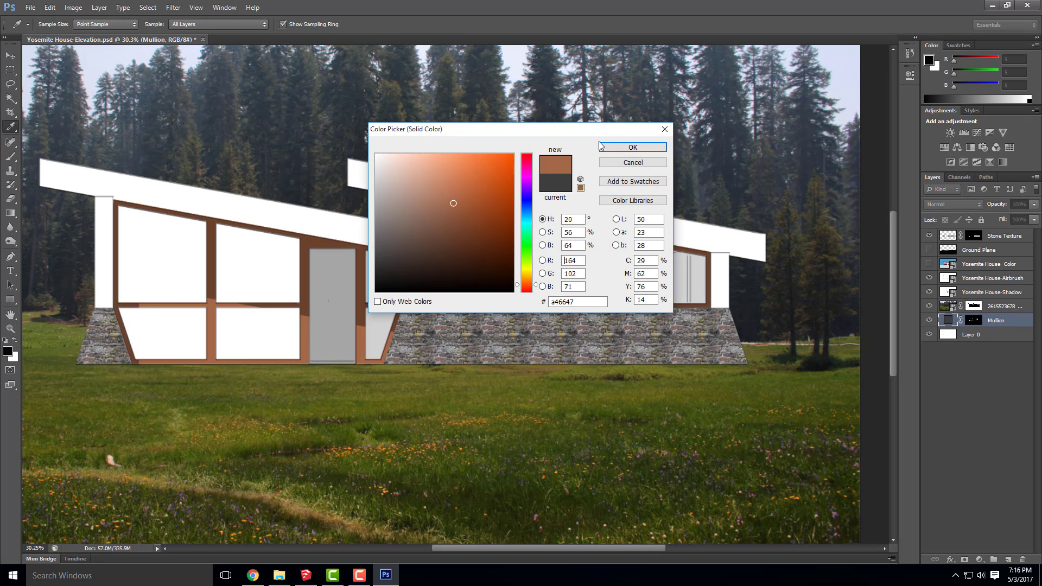
click(475, 205)
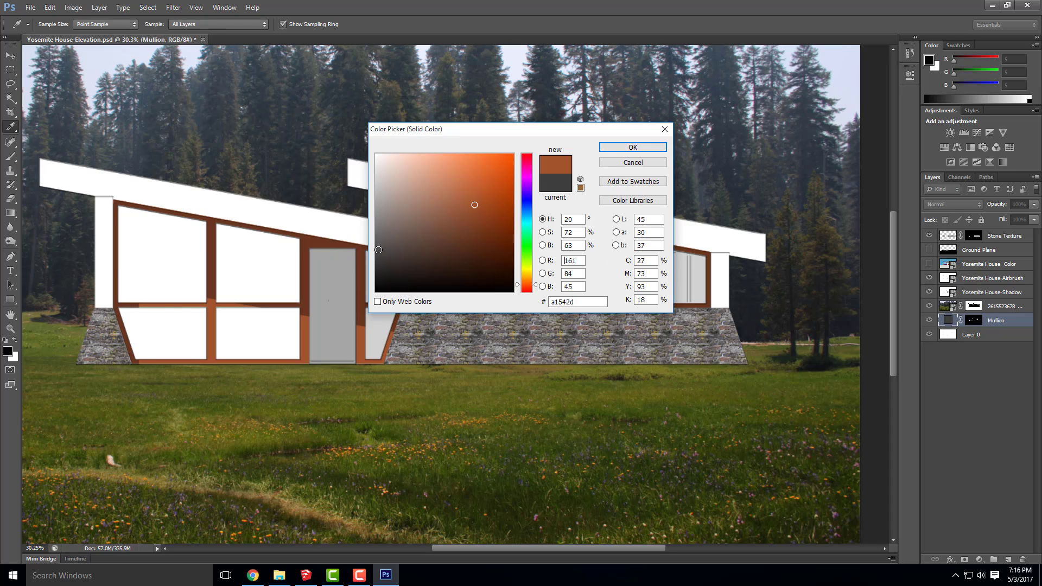
click(555, 183)
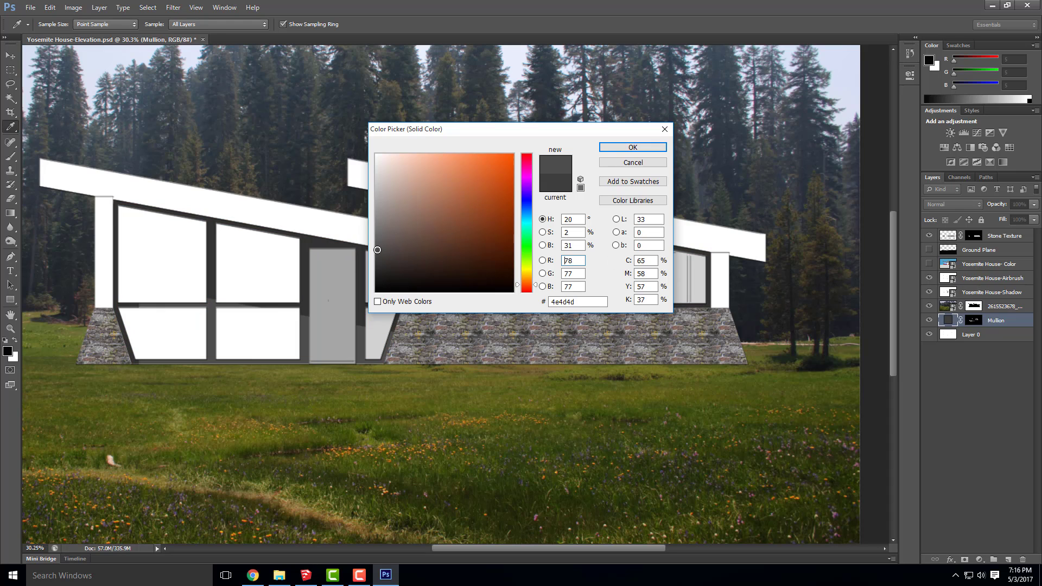
click(633, 147)
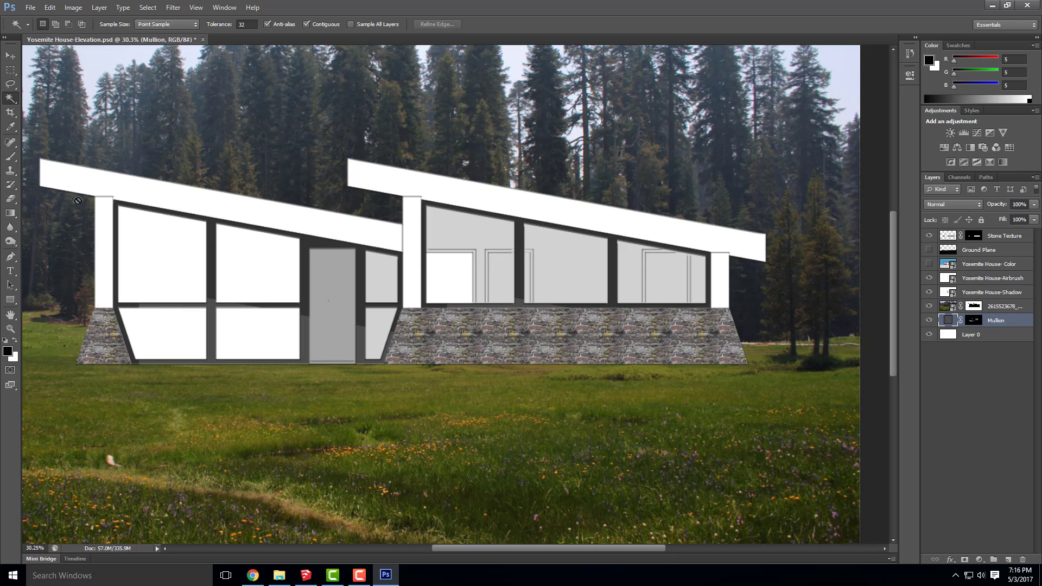
click(996, 339)
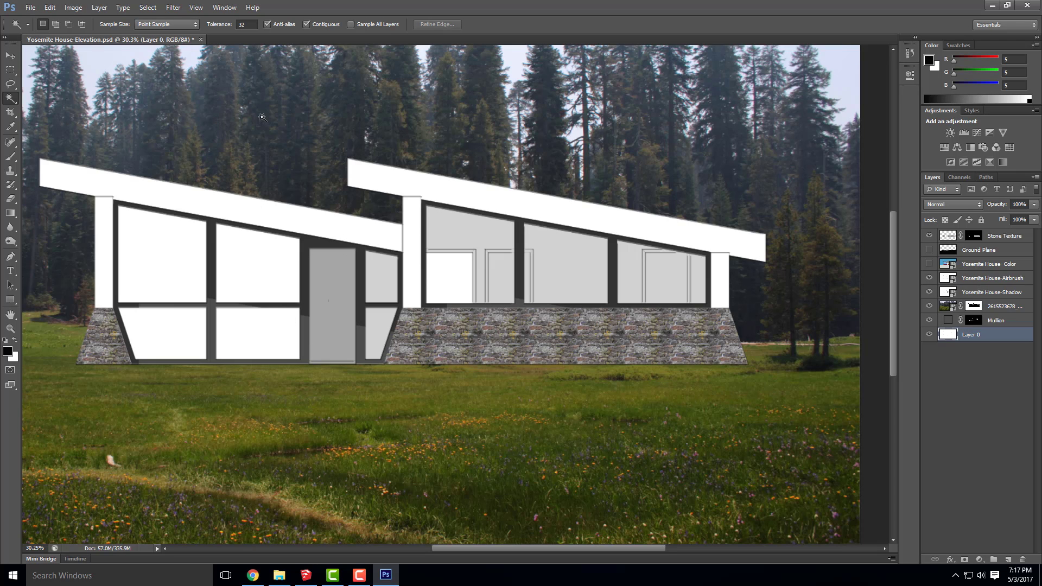
click(103, 243)
click(149, 196)
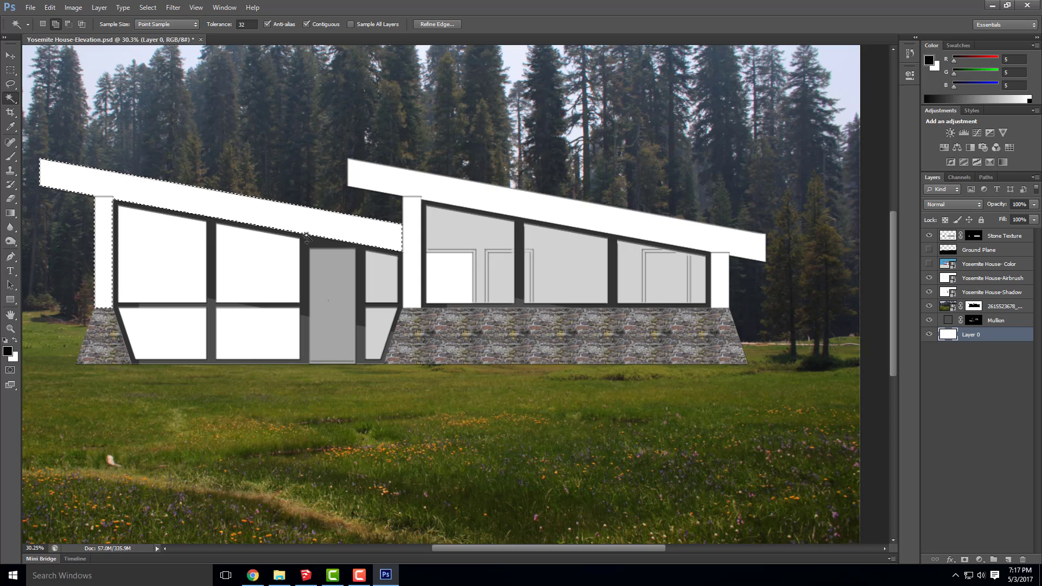
click(412, 253)
click(449, 181)
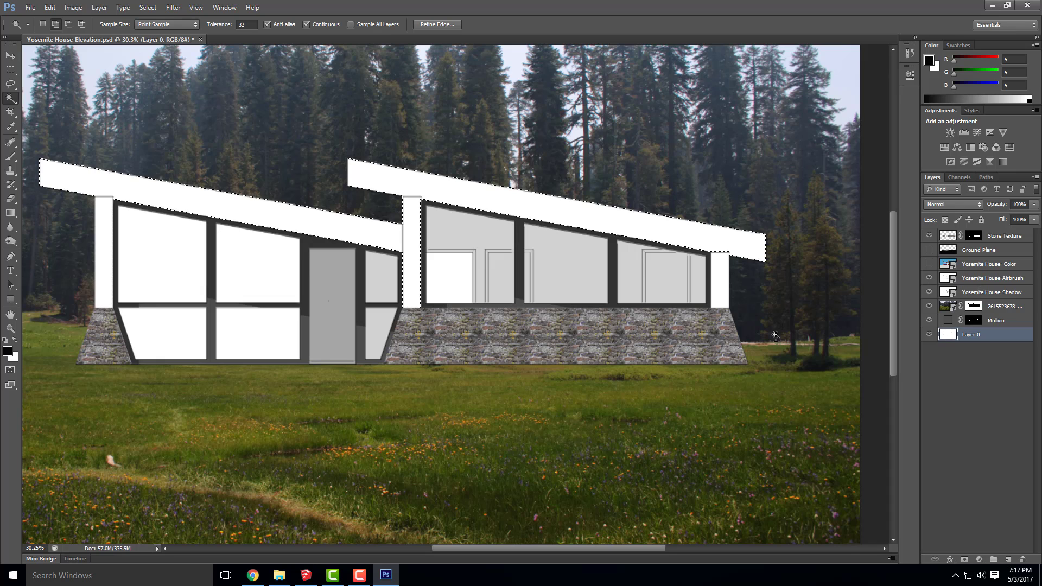
click(726, 277)
key(ctrl+d)
Step: Select the three white columns of the house on Layer 0 with the Magic Wand tool
click(104, 206)
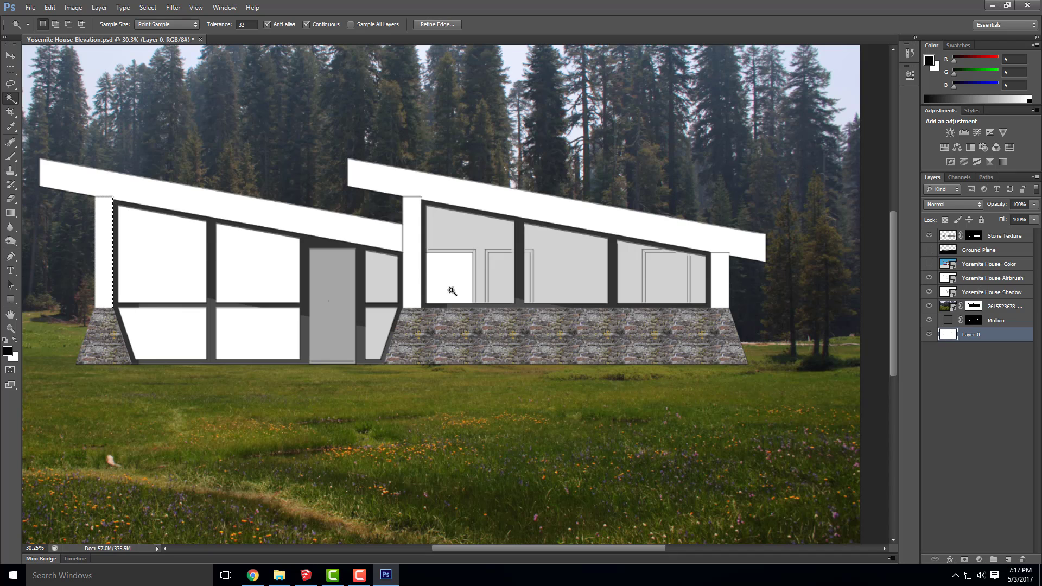
shift+click(416, 250)
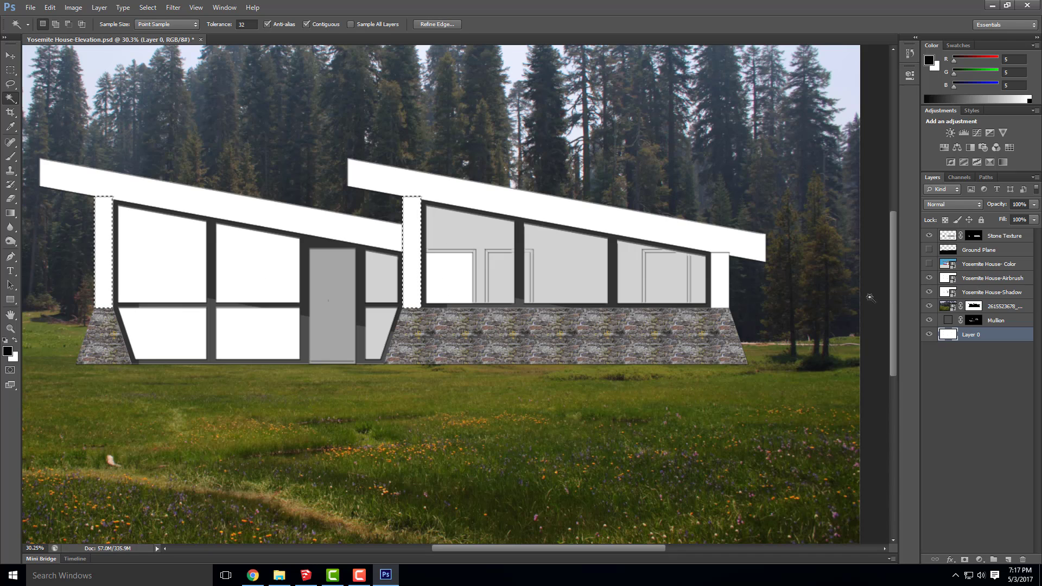
shift+click(722, 283)
Step: Create a solid color fill layer named Columns from the column selection
click(69, 7)
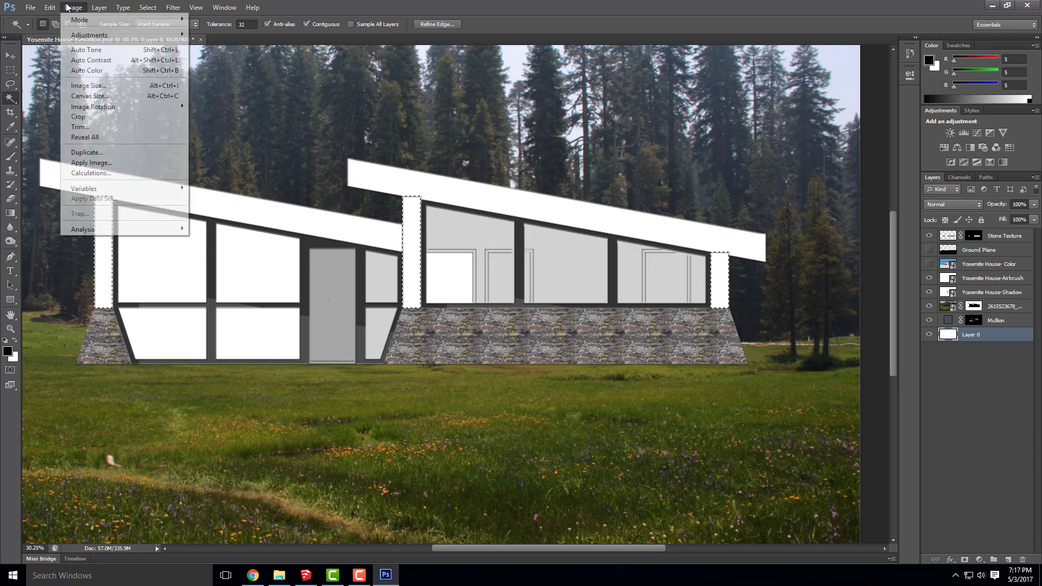
mouse_move(106, 8)
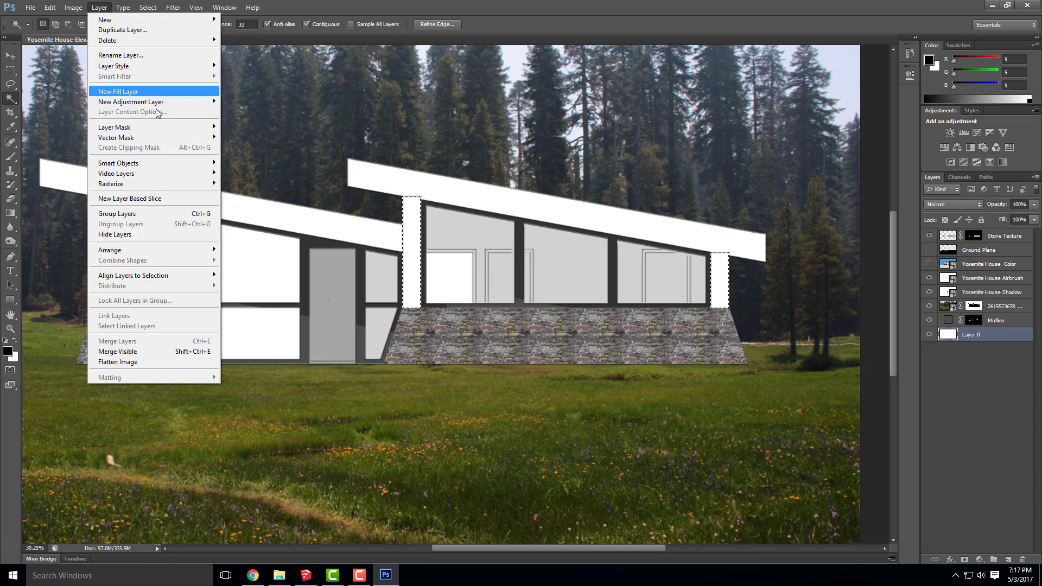
mouse_move(164, 91)
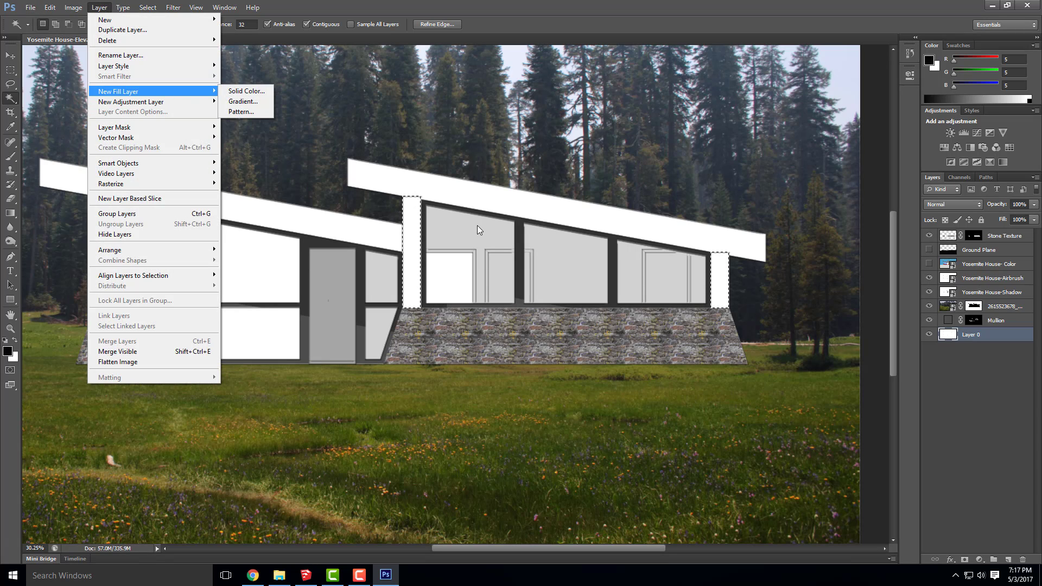
click(245, 90)
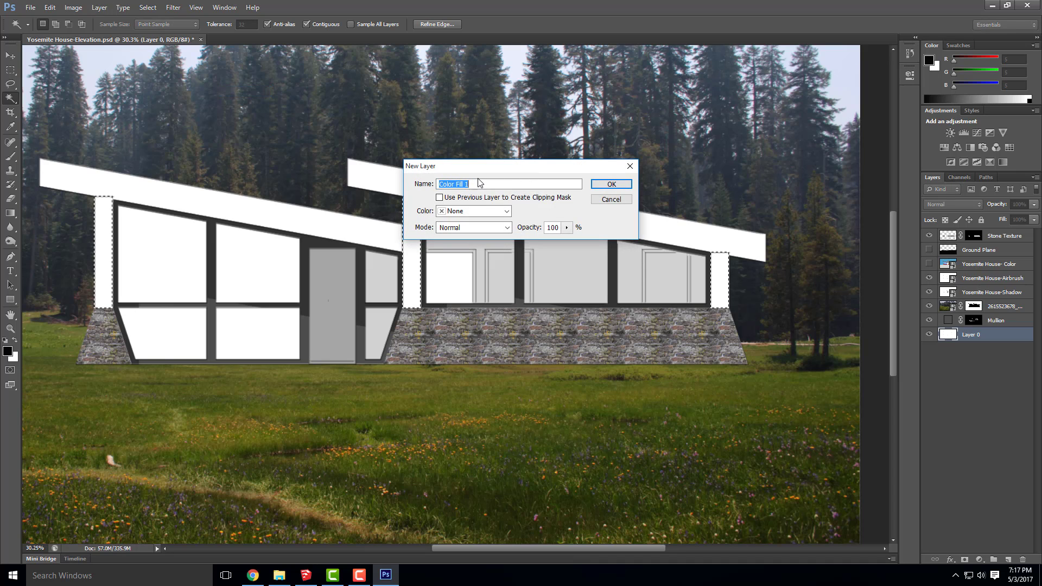
text(Beams)
key(BackSpace)
key(BackSpace)
key(BackSpace)
key(BackSpace)
key(BackSpace)
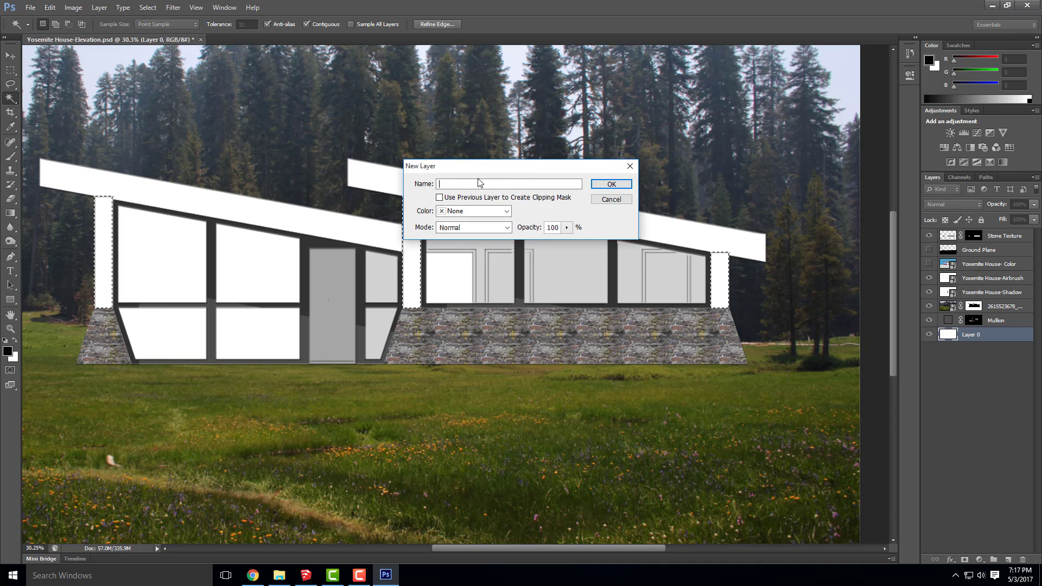
text(Colu)
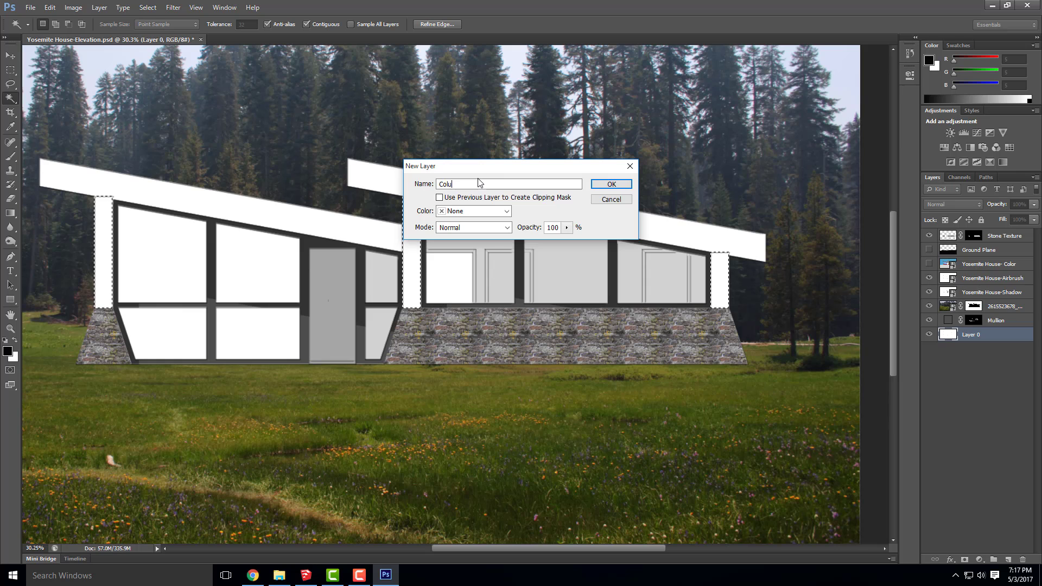
text(mns)
key(Return)
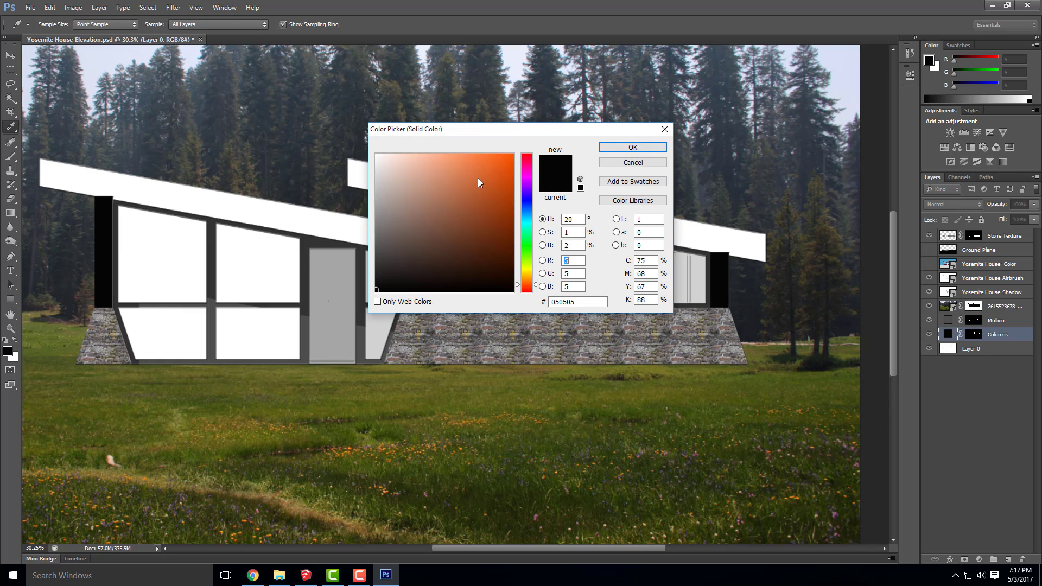
Step: Set the Columns fill to the orange-brown color a24f25
click(480, 239)
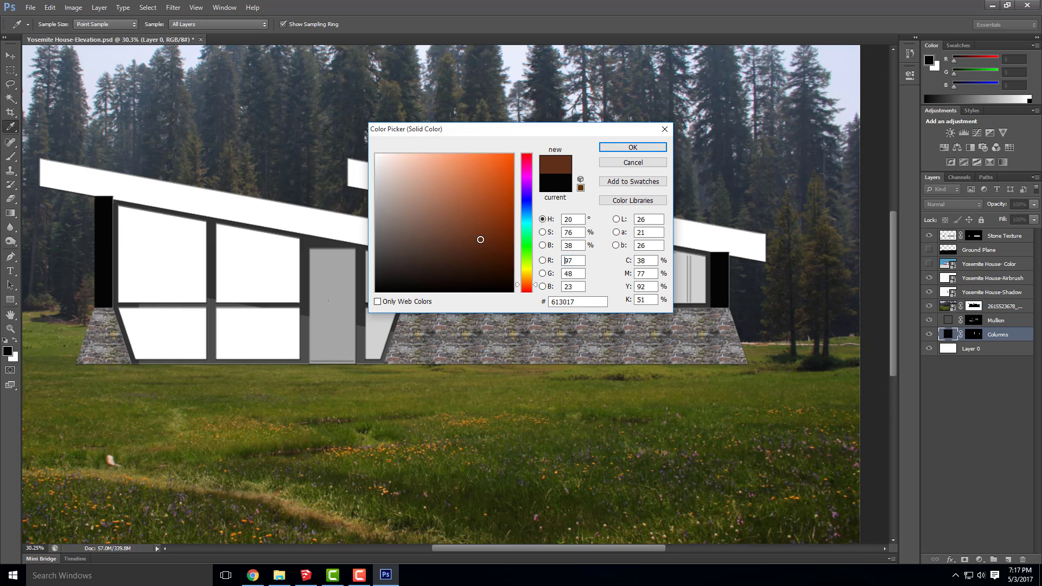
mouse_move(477, 204)
mouse_down()
mouse_move(477, 186)
mouse_move(482, 205)
mouse_up()
click(633, 147)
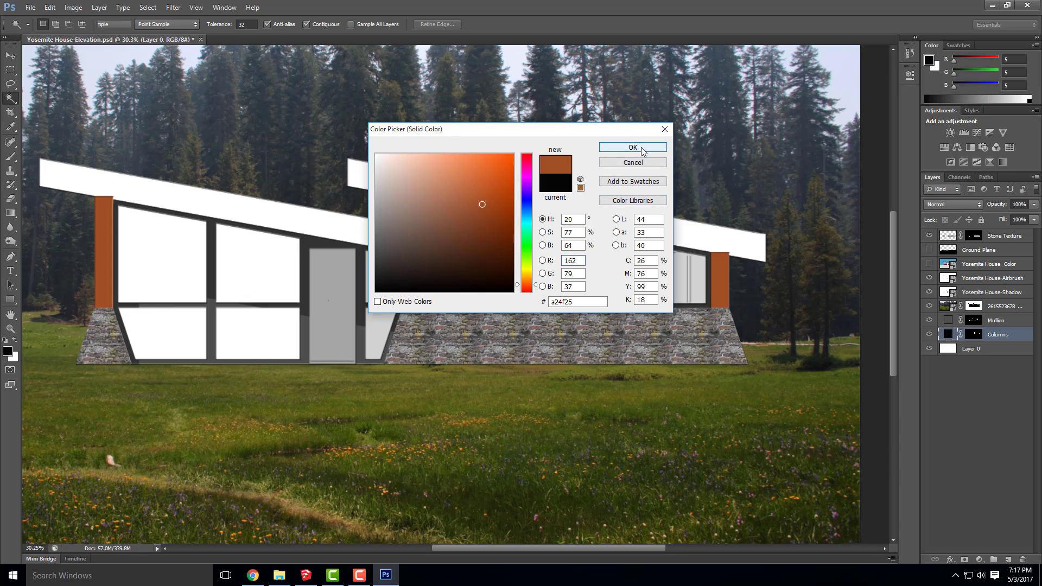
Step: Select the sloped roof bands of both wings on Layer 0 with the Magic Wand tool
click(983, 348)
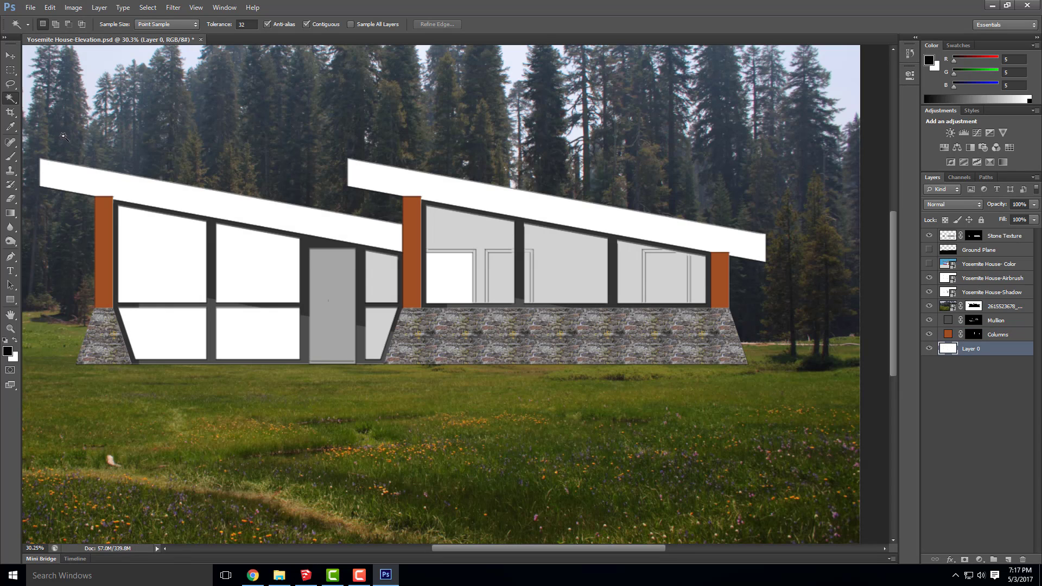
click(145, 187)
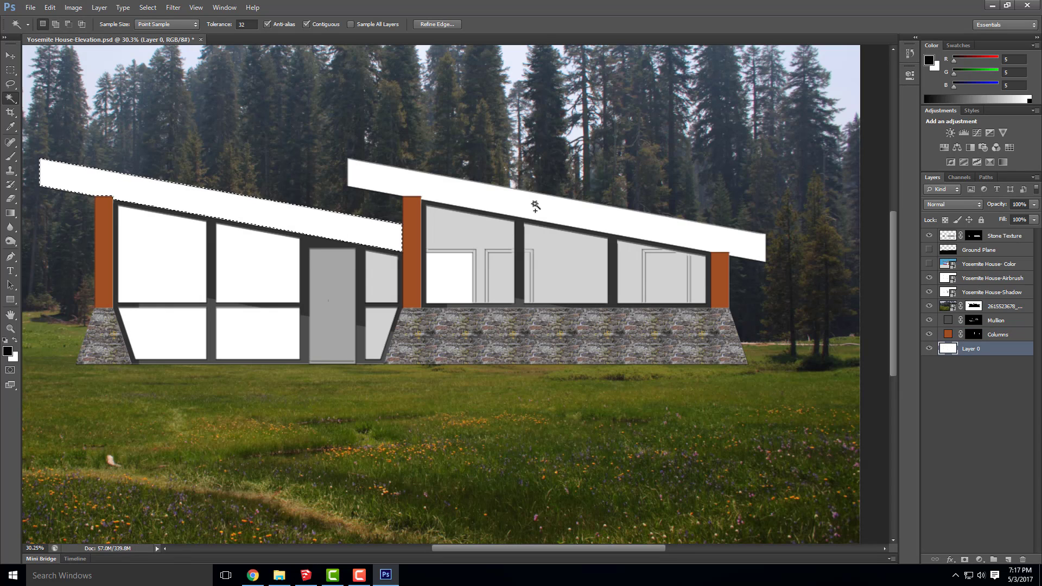
shift+click(535, 205)
Step: Create a solid color fill layer named Roof from the roof selection
click(99, 7)
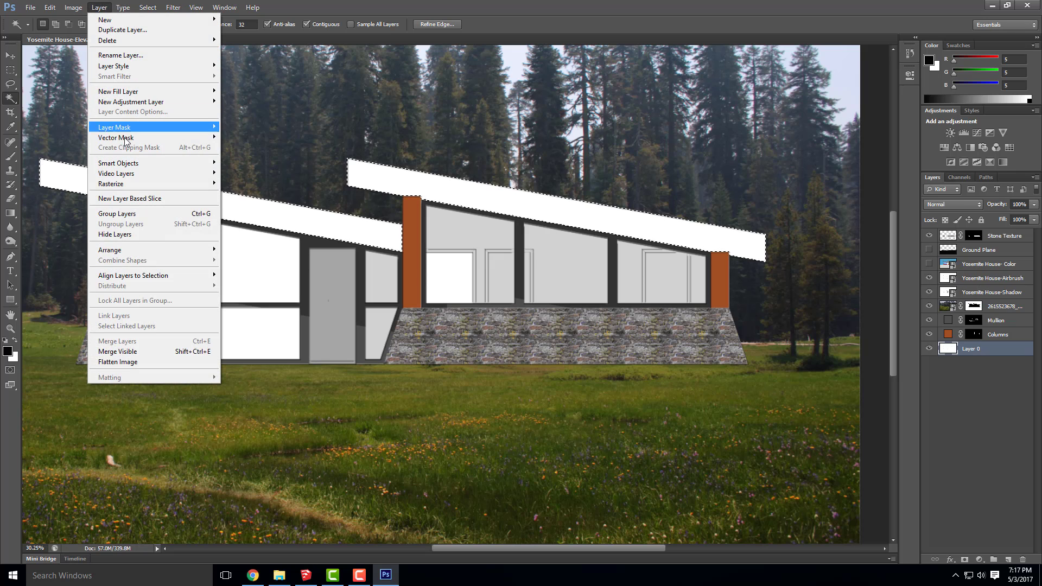
mouse_move(206, 91)
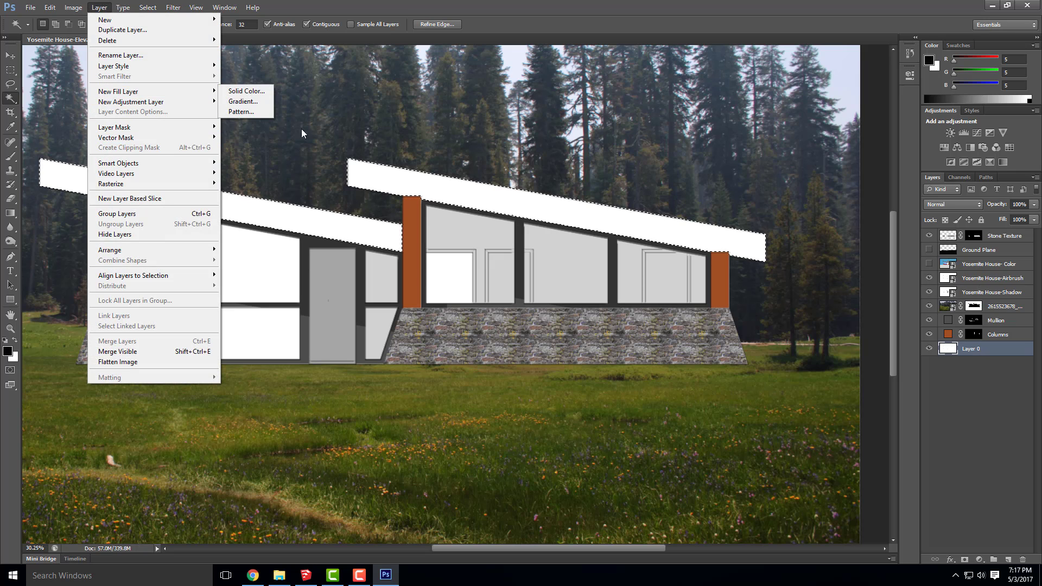
click(249, 93)
text(Ro)
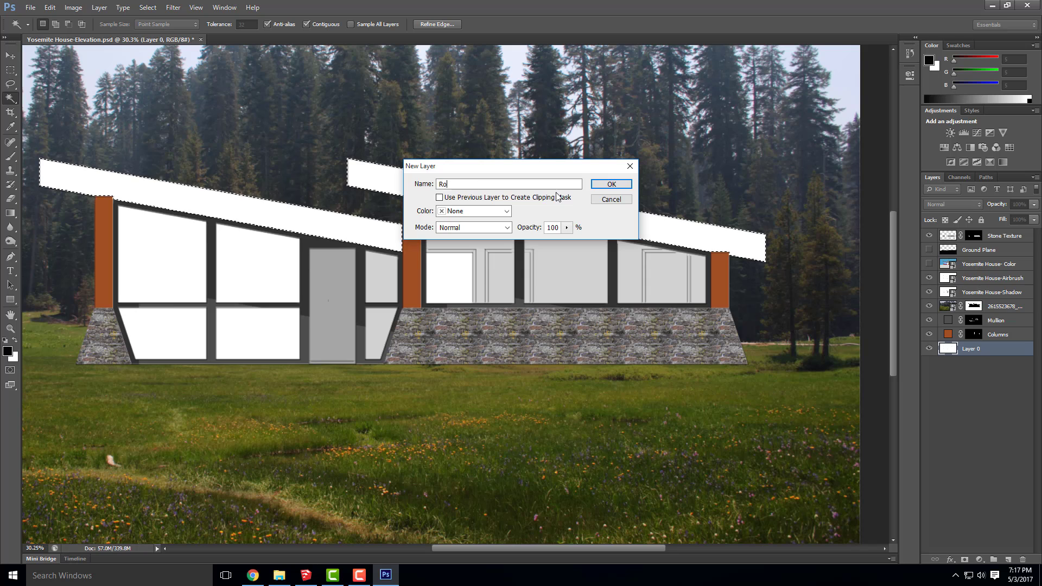
text(of)
key(Return)
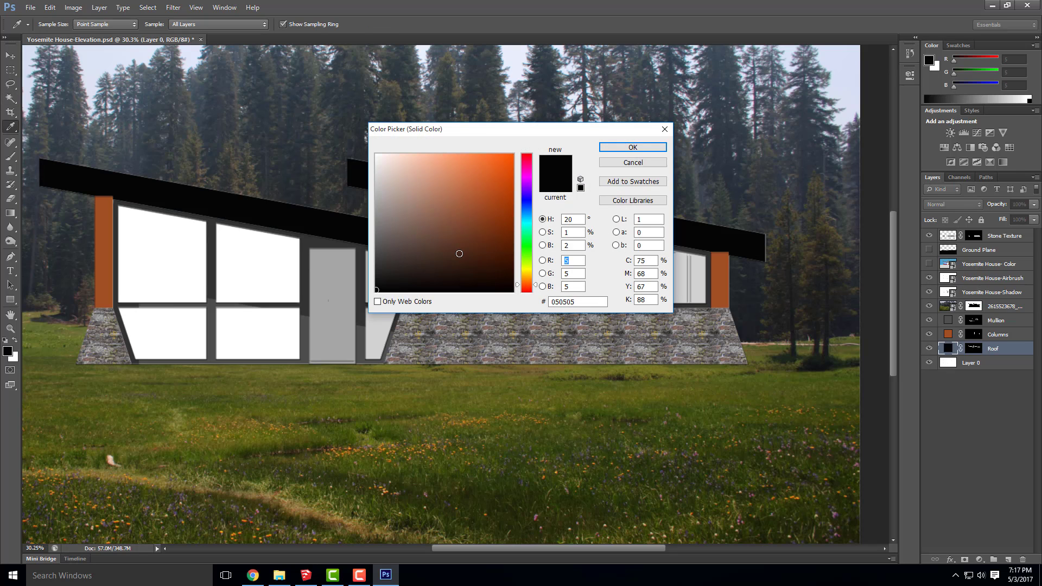
Step: Set the Roof fill to the dark brown color 4c230f
click(482, 259)
drag(482, 261, 485, 251)
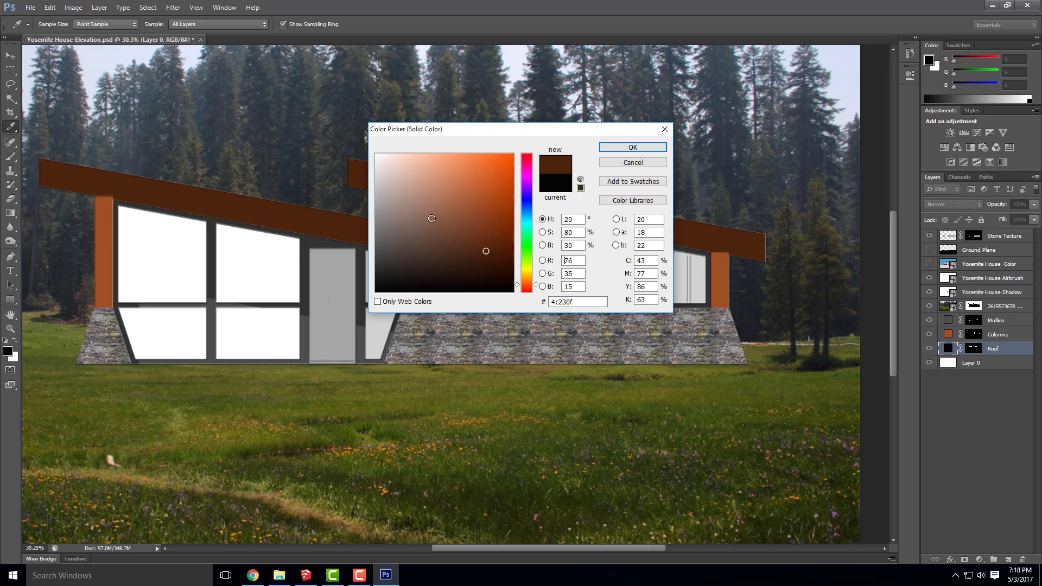
click(633, 147)
key(w)
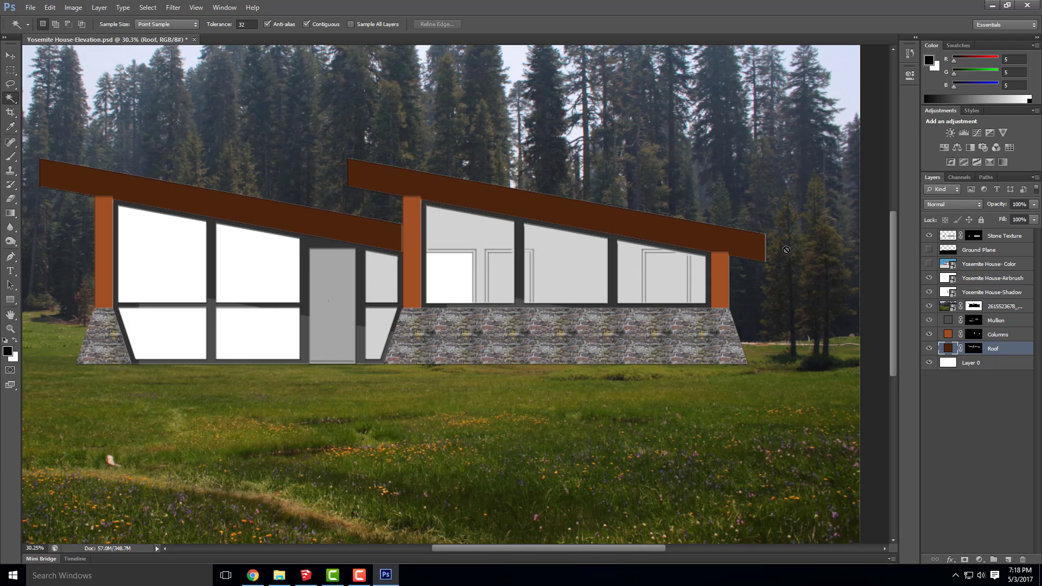
Step: Place the Reflection Image file from the Textures folder of Week 15B-Content on the SAMSUNG drive
key(ctrl+minus)
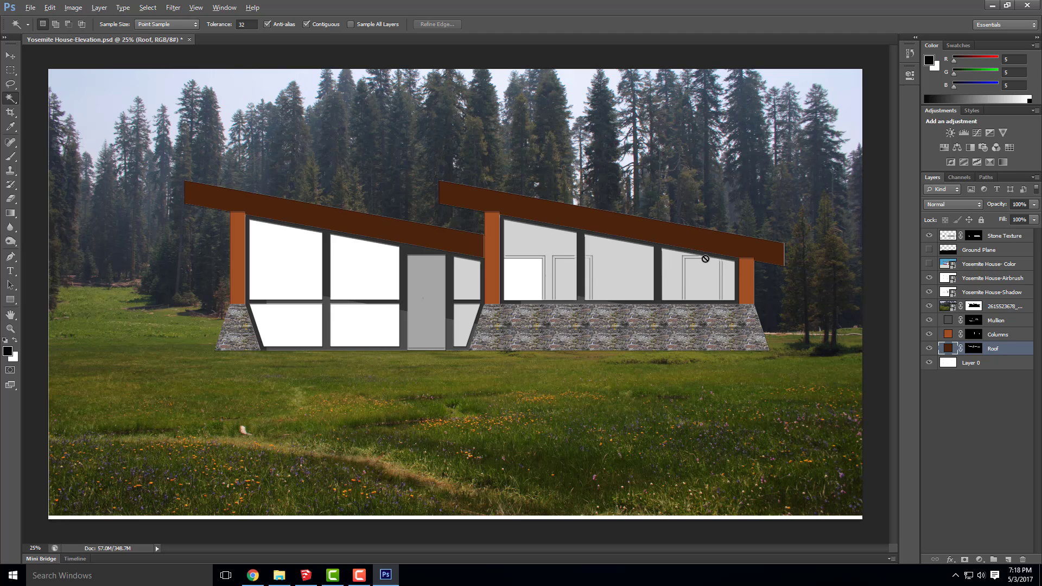
key(alt)
click(30, 8)
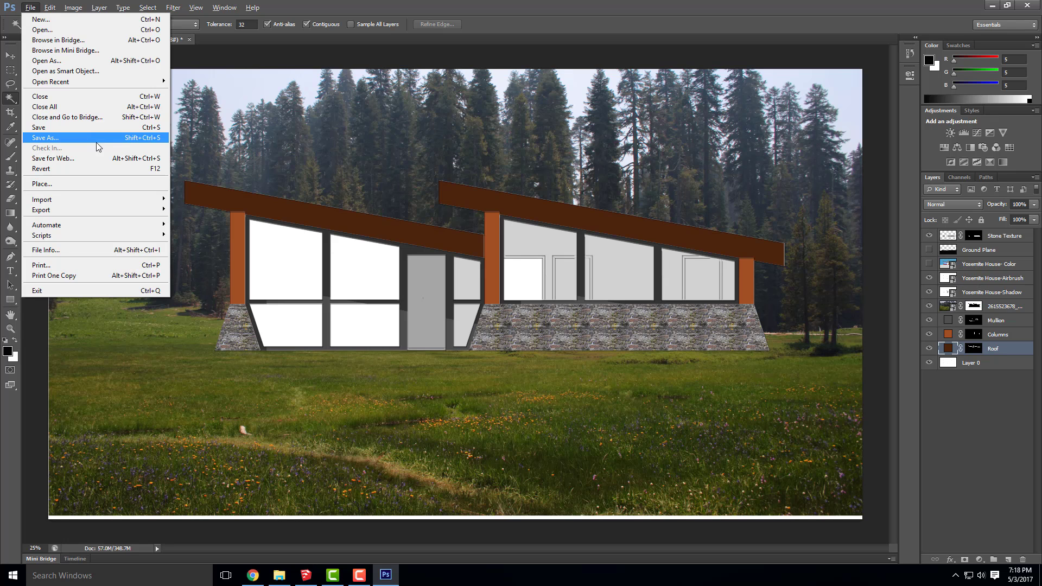
click(84, 183)
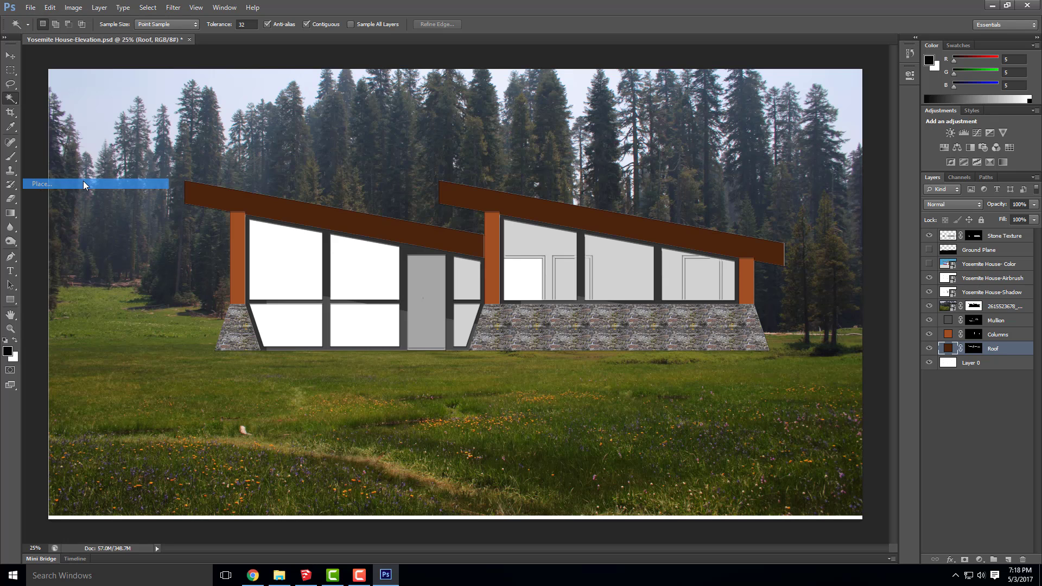
click(555, 126)
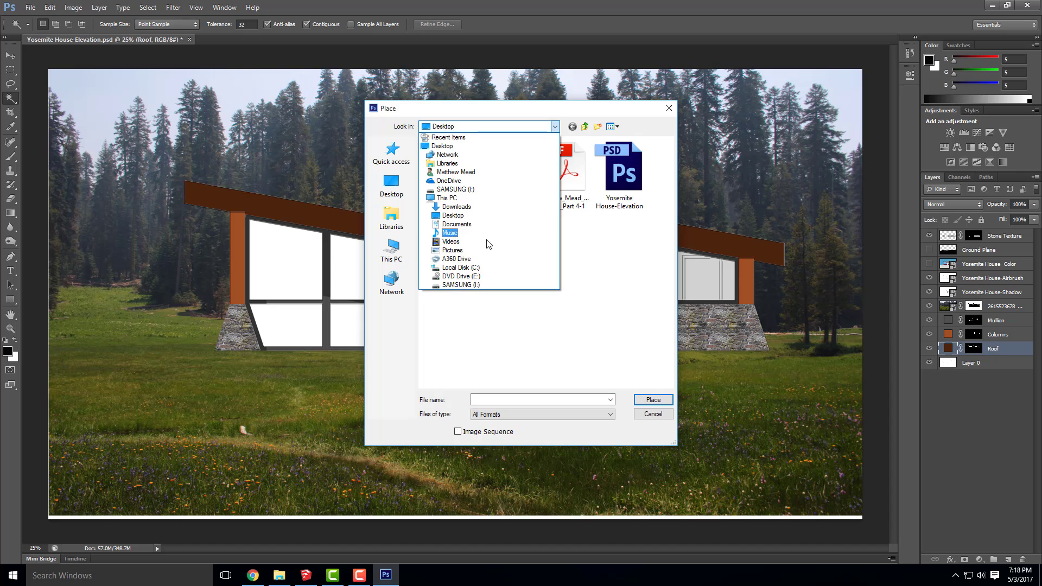
click(465, 288)
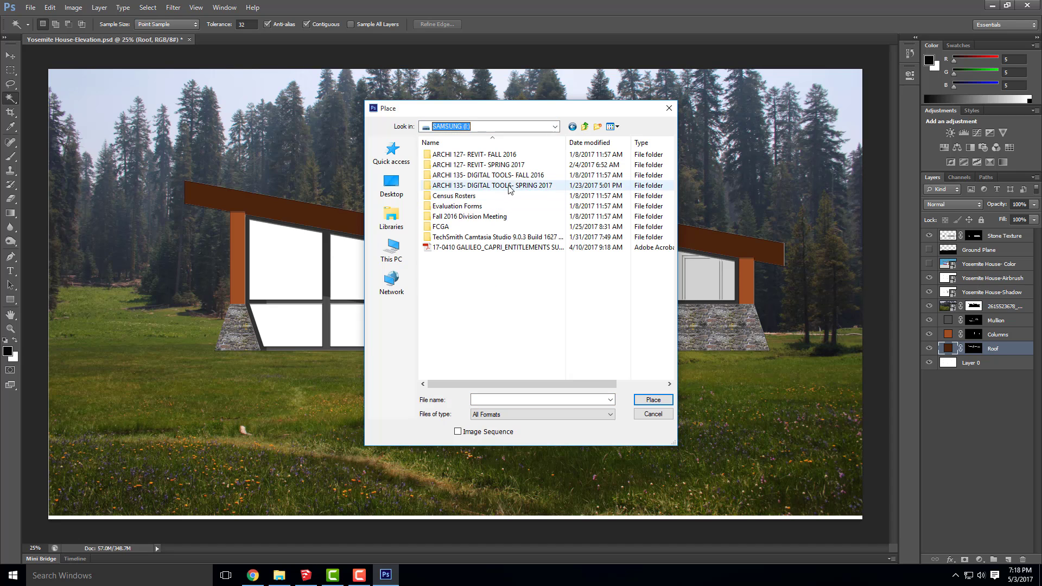
double_click(491, 185)
scroll(495, 342, down, 5)
double_click(495, 342)
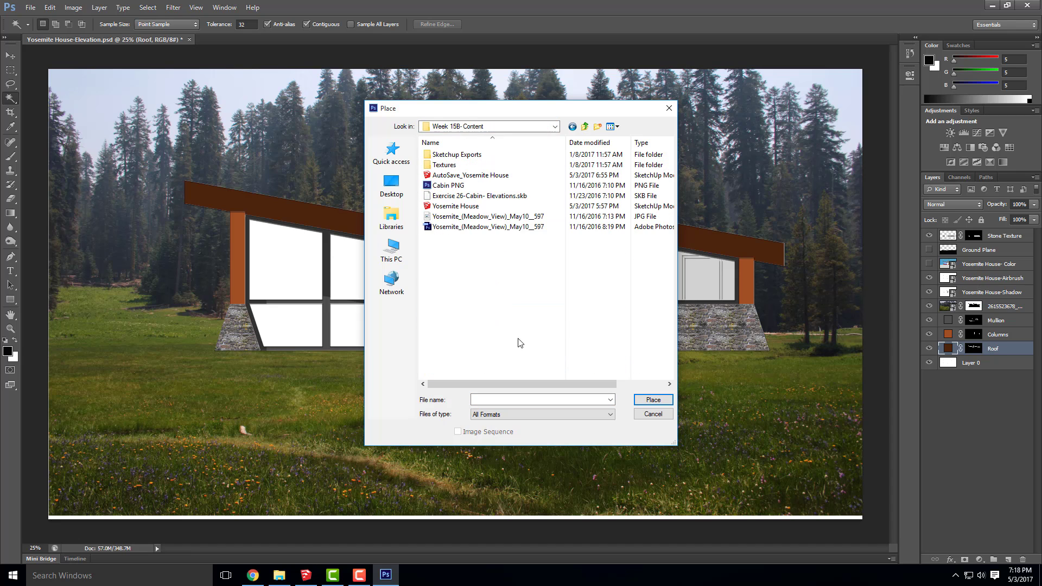
click(463, 165)
double_click(463, 165)
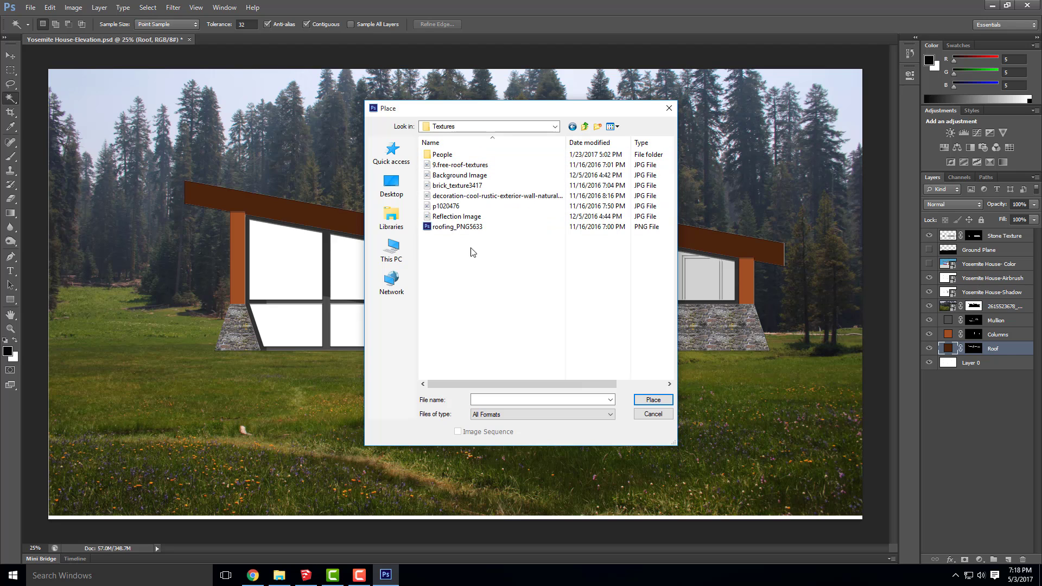
click(456, 217)
click(653, 400)
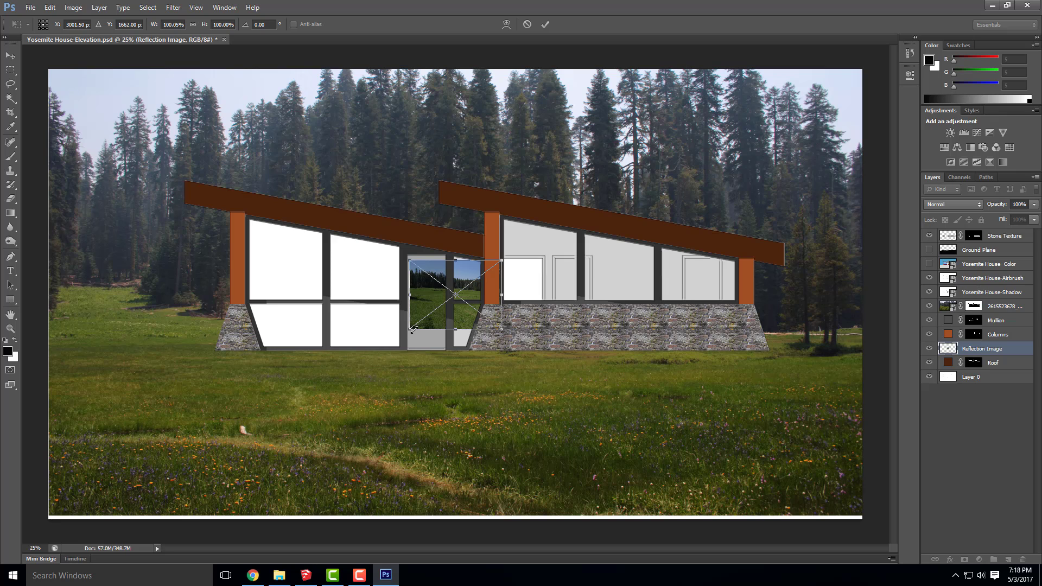
Step: Enlarge the placed Reflection Image to about 535%, position it over the windows of both wings, and commit the placement
drag(410, 329, 251, 447)
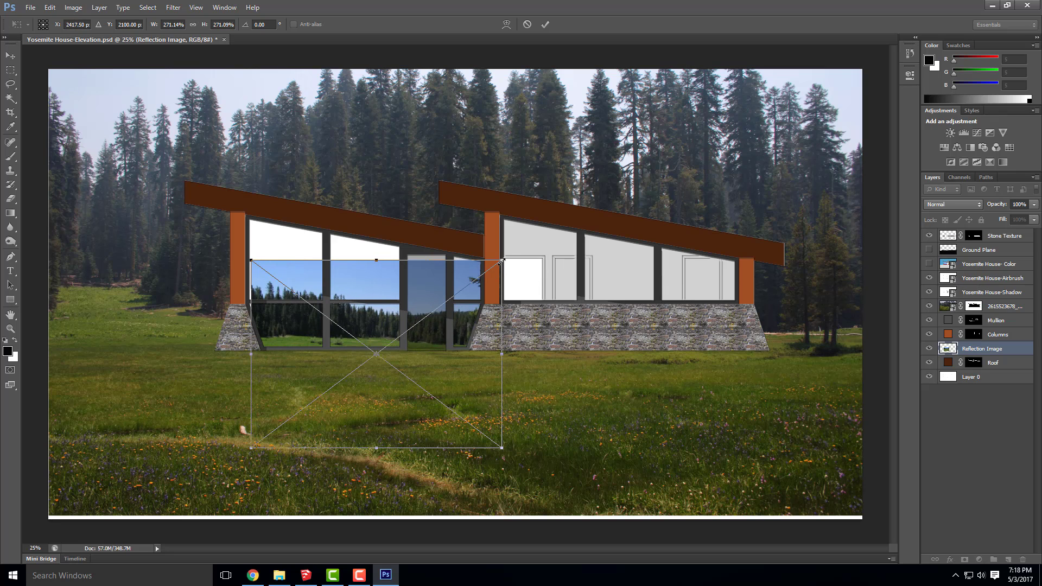
drag(501, 261, 827, 177)
drag(355, 332, 333, 370)
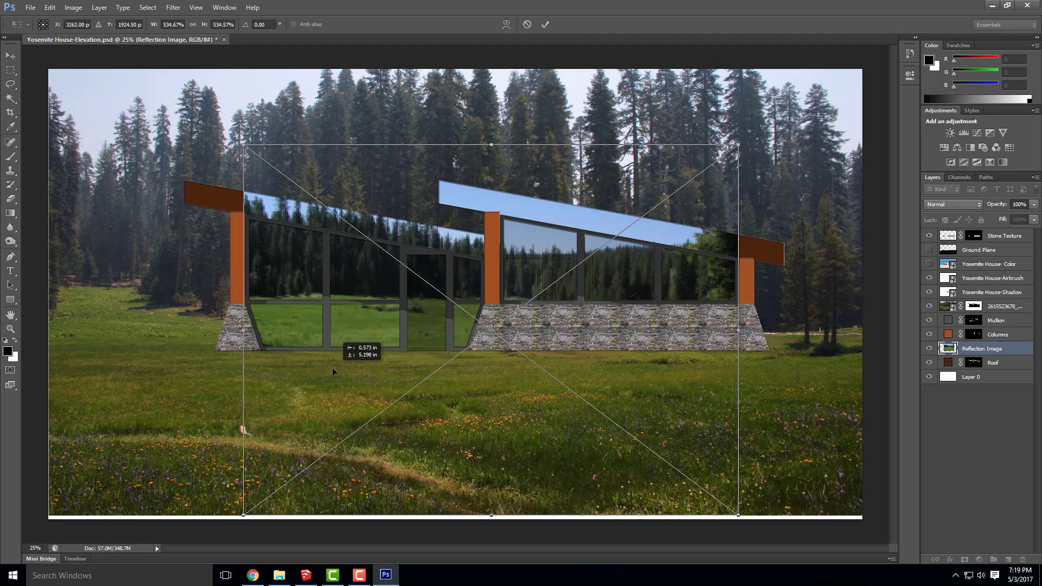
drag(332, 367, 332, 367)
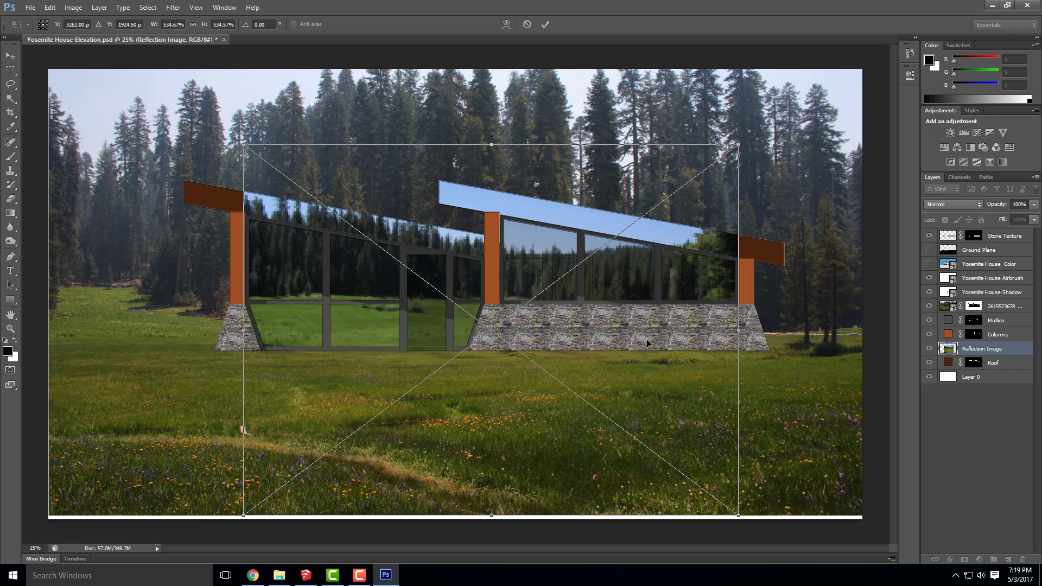
click(9, 64)
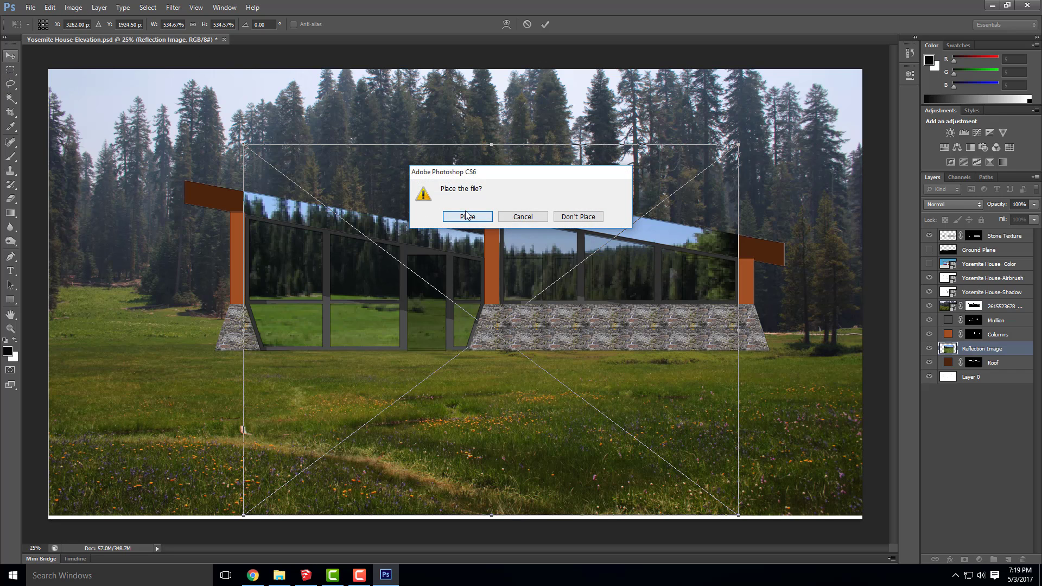
click(465, 215)
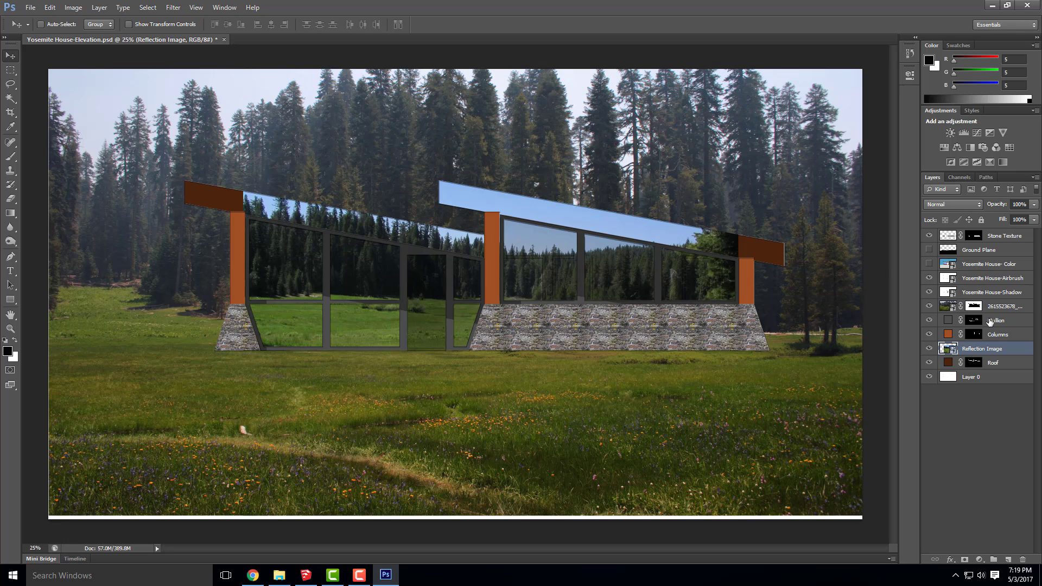
Step: Move the Reflection Image layer directly below the Ground Plane layer and hide it
drag(994, 348, 989, 260)
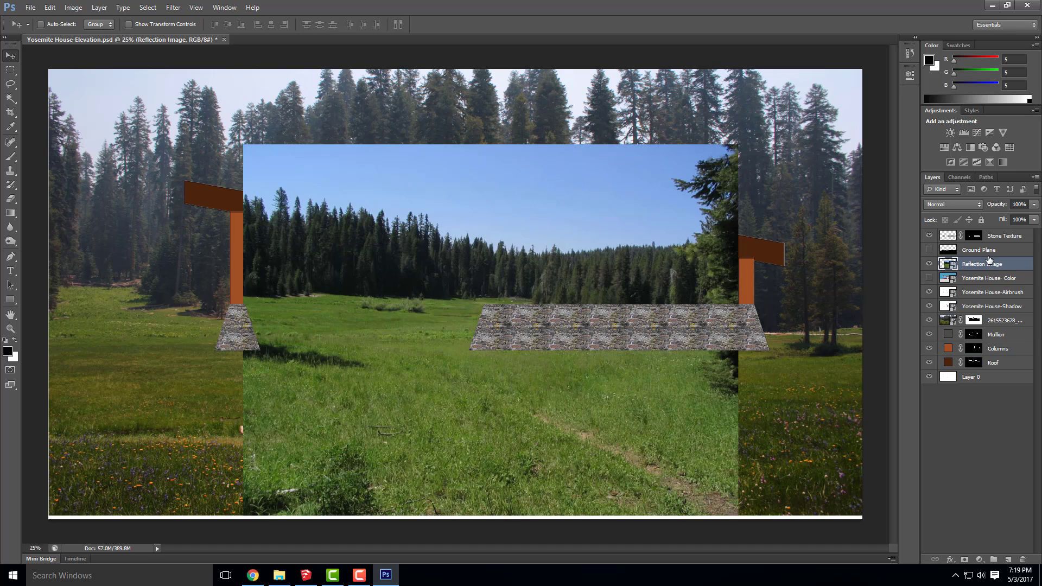
click(928, 263)
Step: Select all the glass panes of the left wing on Layer 0 with the Magic Wand, leaving out the door
click(982, 376)
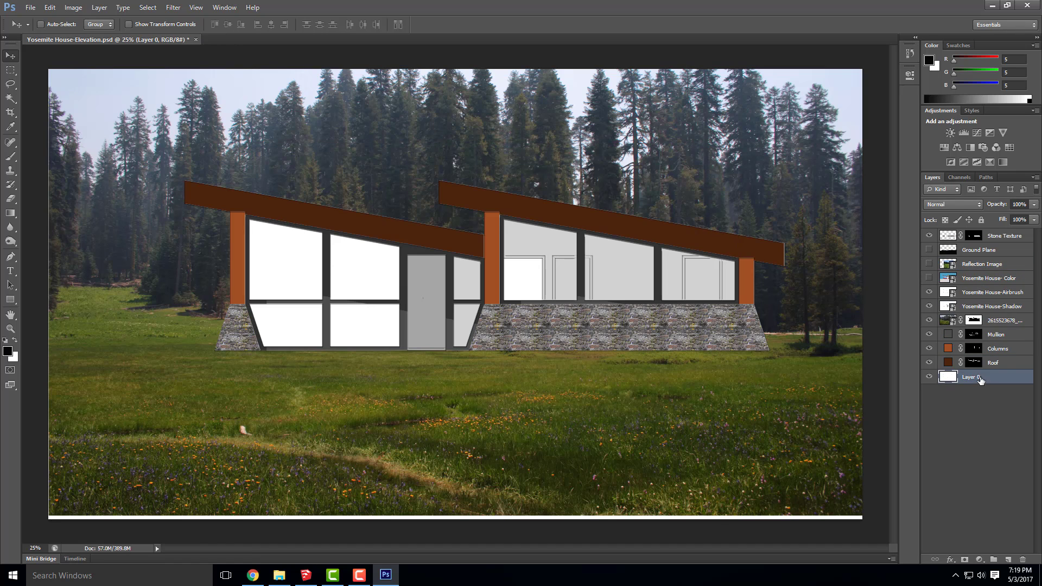
click(10, 98)
click(260, 262)
shift+click(288, 328)
shift+click(362, 328)
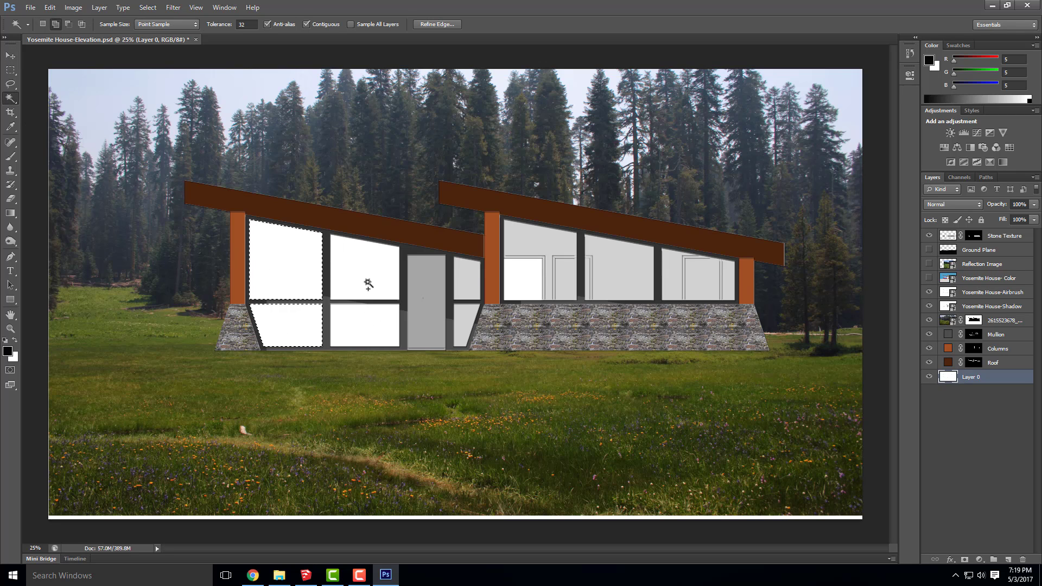
shift+click(368, 285)
shift+click(478, 286)
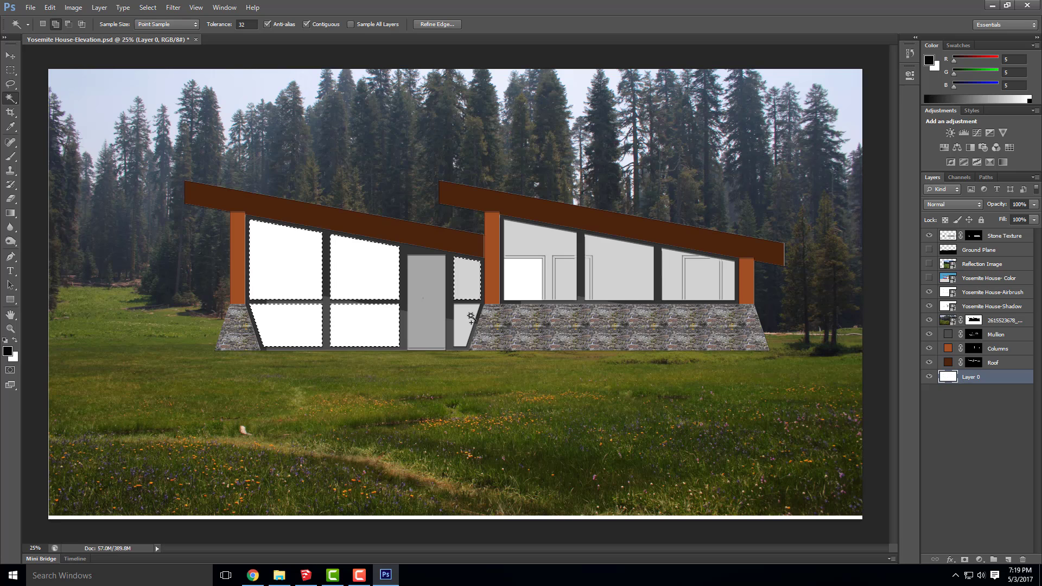
shift+click(470, 317)
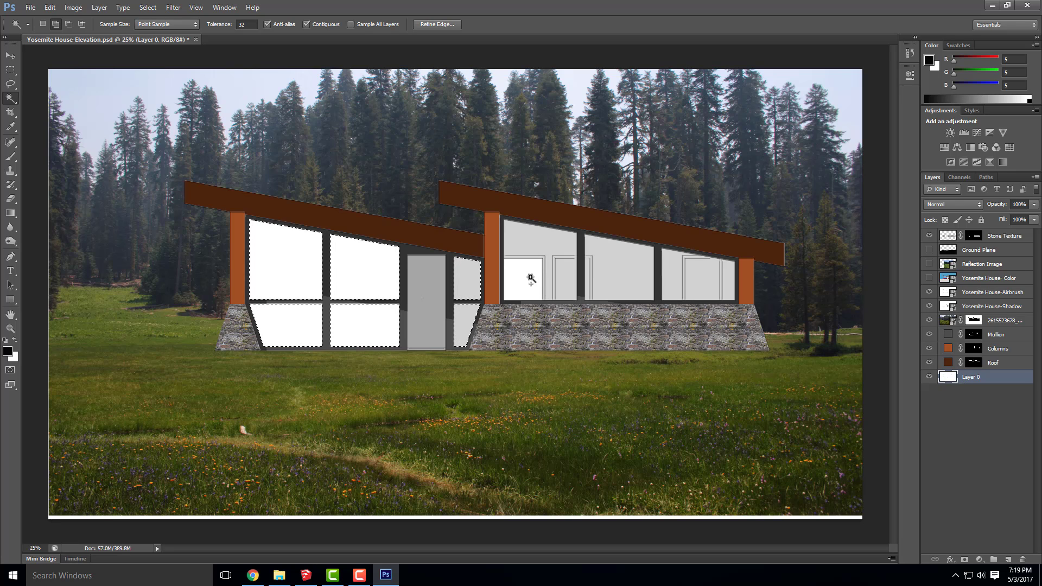
Step: Add the right wing's first window pane, including the interior outlines behind it, to the selection with the Quick Selection tool
shift+click(534, 237)
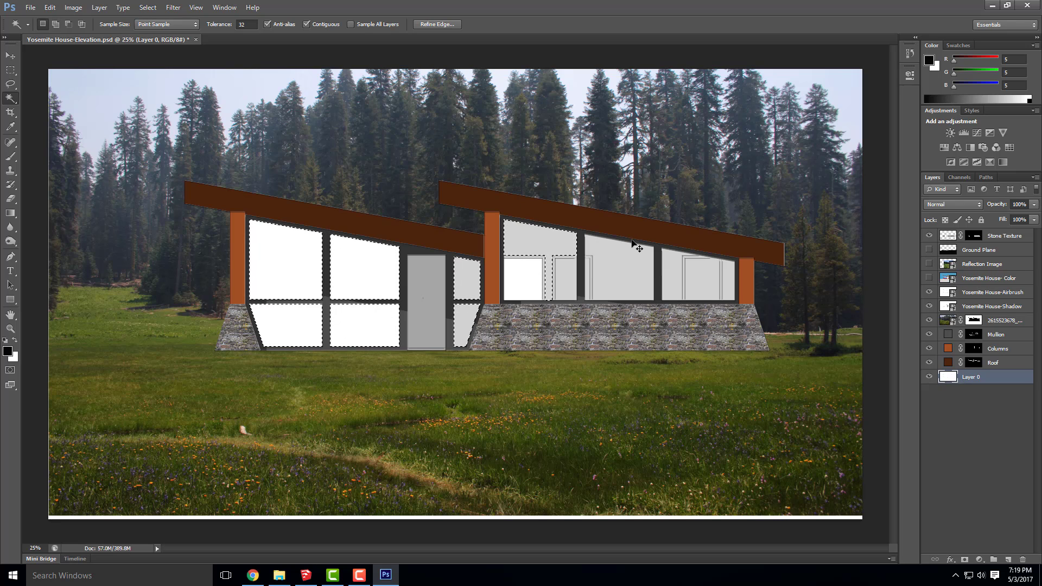
key(ctrl+z)
right_click(12, 100)
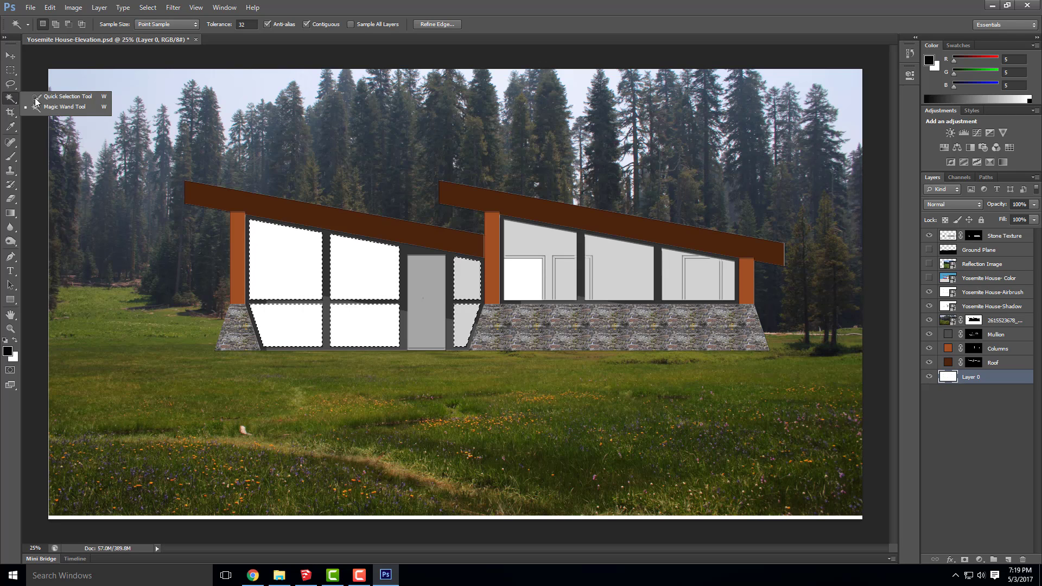
click(65, 97)
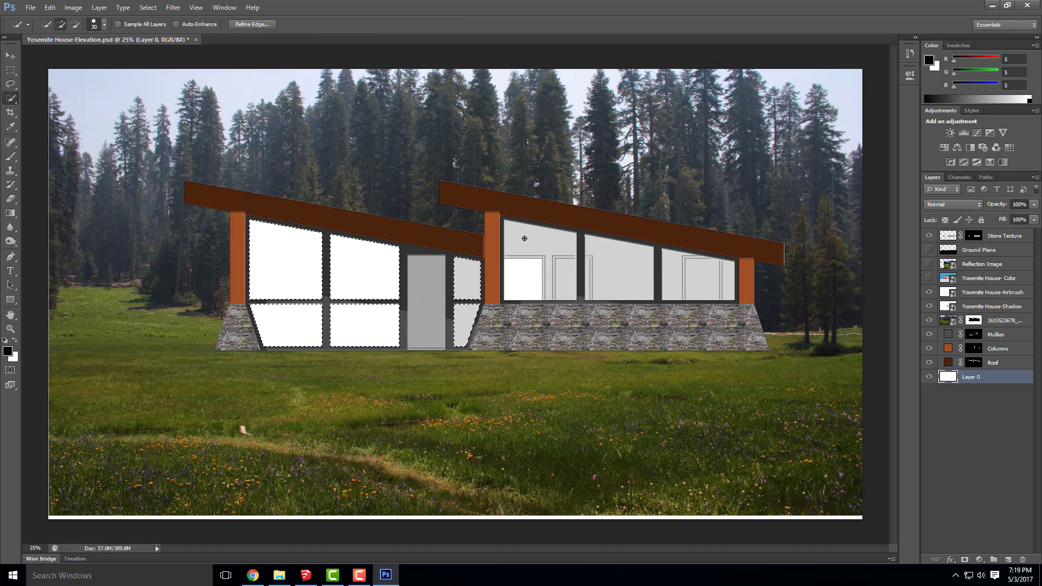
mouse_move(527, 256)
mouse_down()
mouse_move(645, 271)
mouse_move(607, 258)
mouse_move(600, 268)
mouse_move(641, 291)
mouse_up()
key(ctrl+z)
key(ctrl+z)
click(104, 24)
drag(149, 83, 92, 83)
click(317, 3)
Step: Add the remaining glass areas of the right wing's other two window panes to the selection with the Magic Wand
right_click(10, 99)
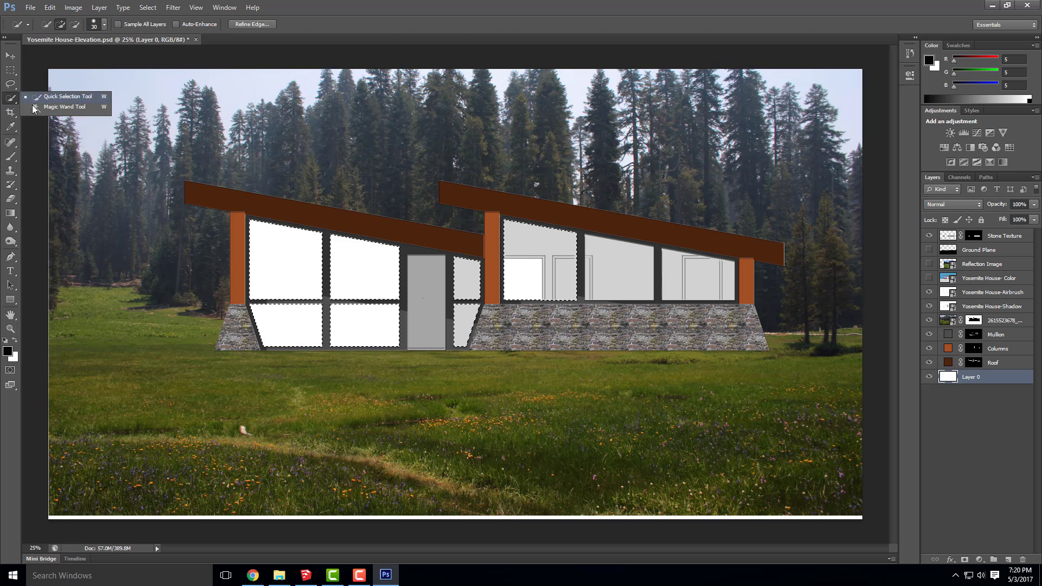
click(39, 112)
click(597, 279)
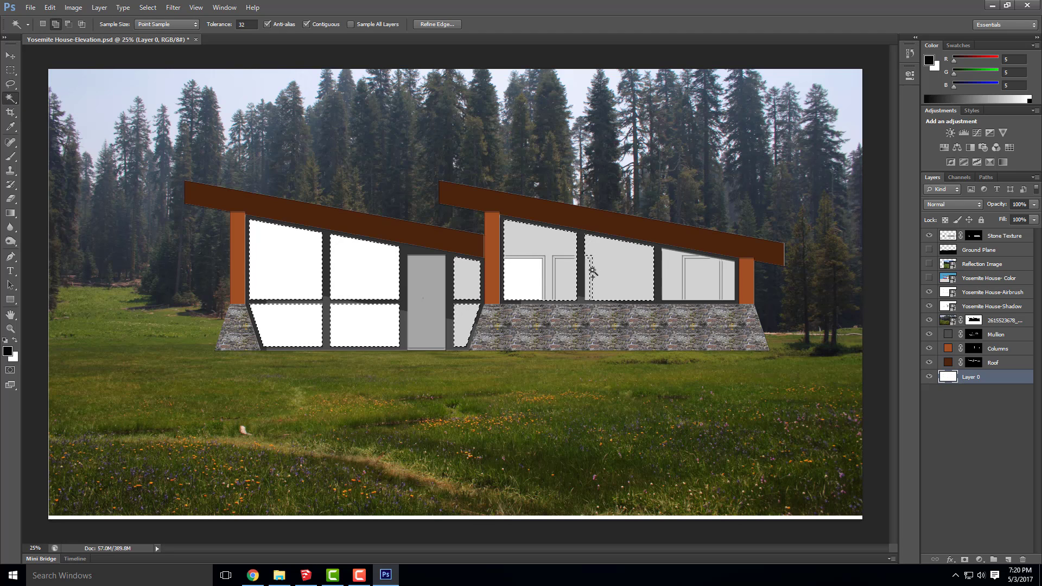
click(685, 272)
click(684, 270)
click(729, 280)
click(721, 286)
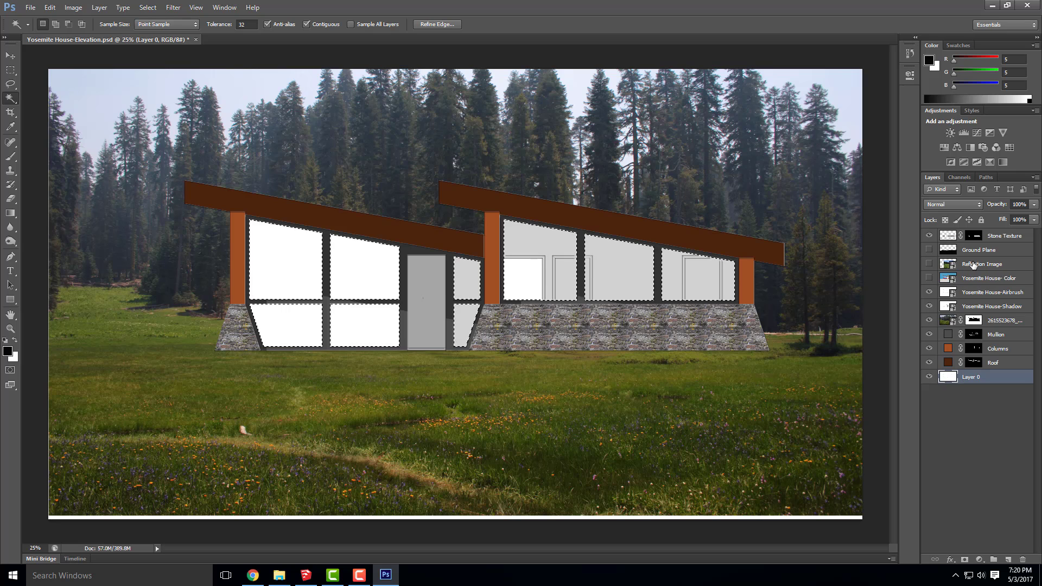
Step: Show the Reflection Image layer, mask it to the selected window panes, and set its opacity to 40%
click(929, 264)
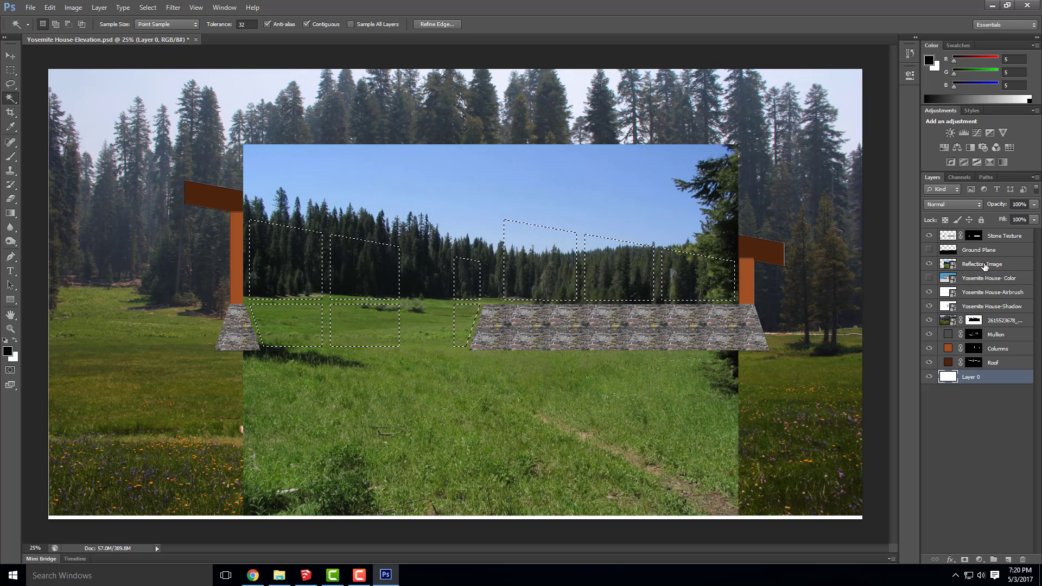
click(985, 265)
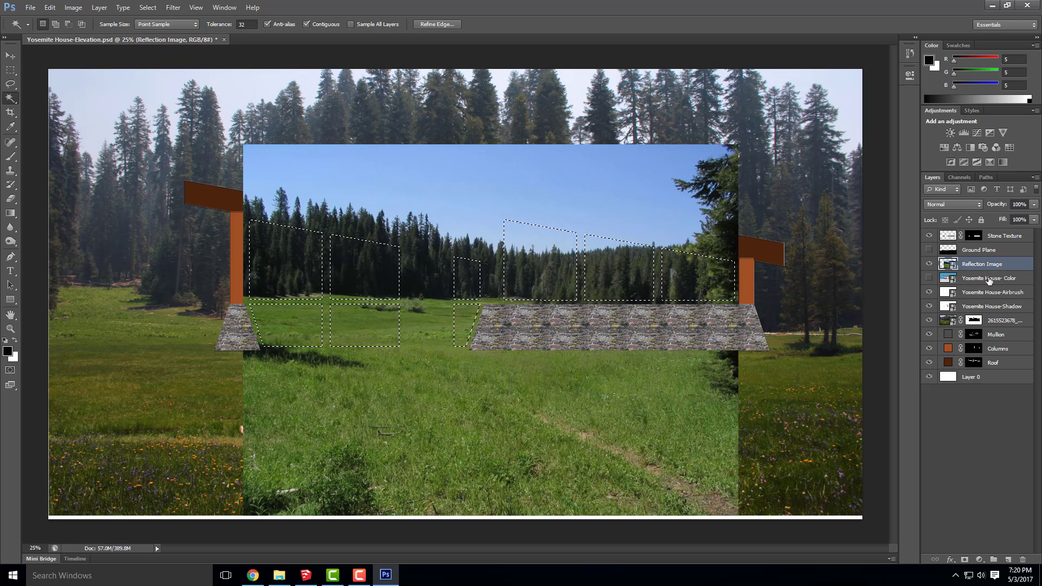
click(964, 560)
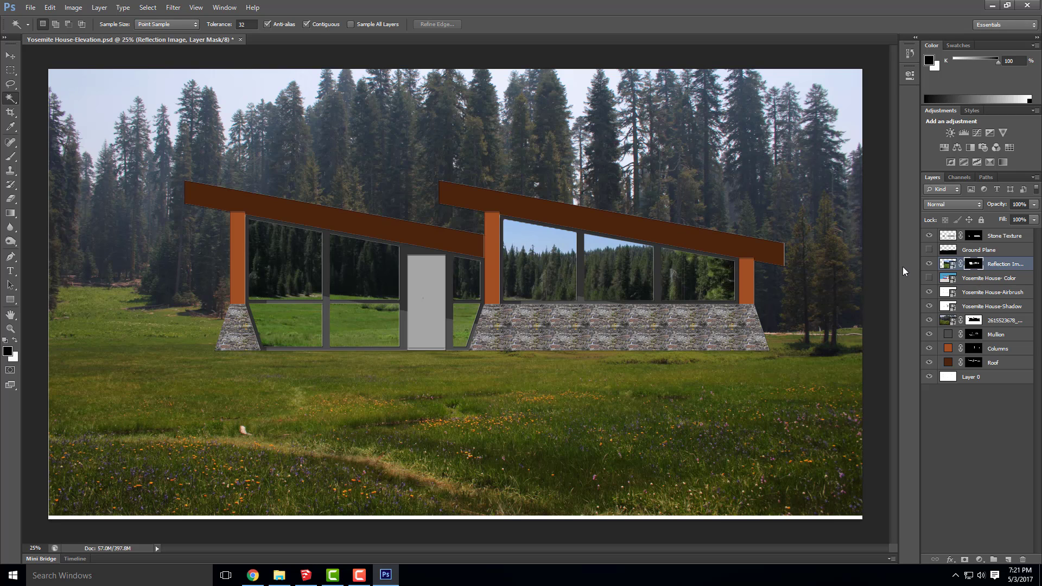
click(1034, 204)
drag(1034, 216, 1014, 217)
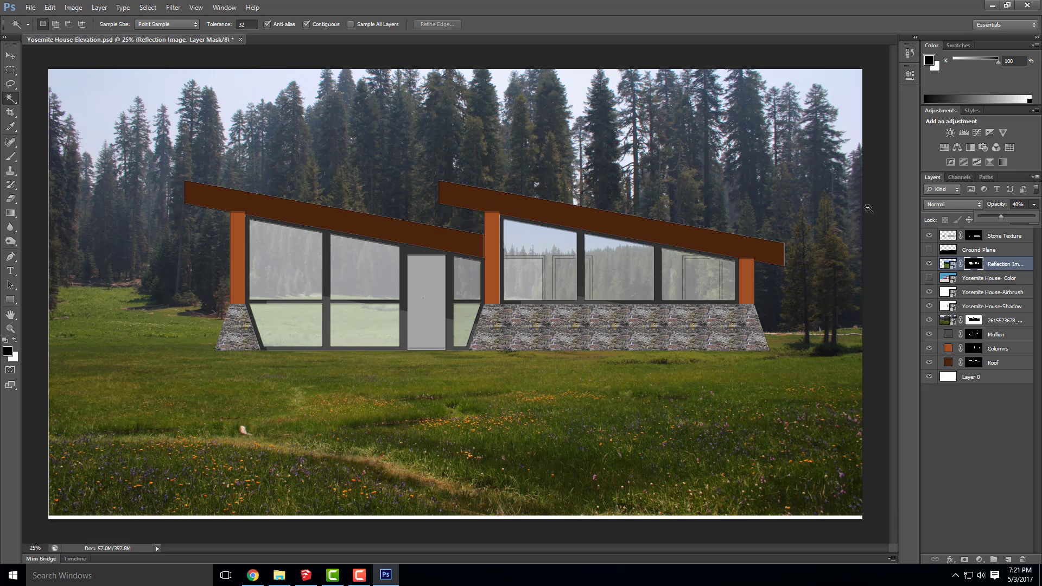
Step: Show the Ground Plane layer and move the Stone Texture layer directly below it
click(929, 249)
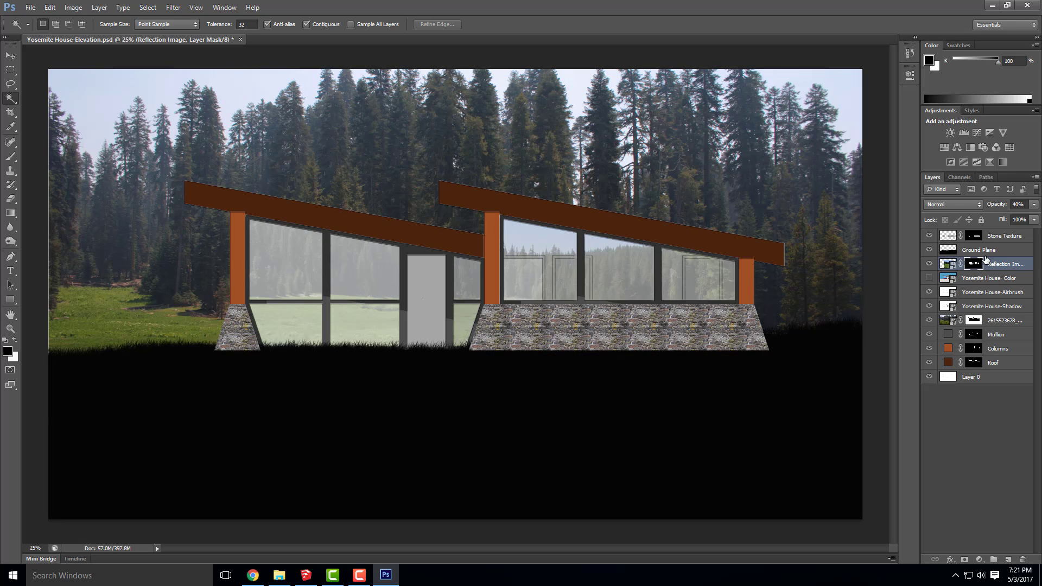
drag(997, 237, 996, 256)
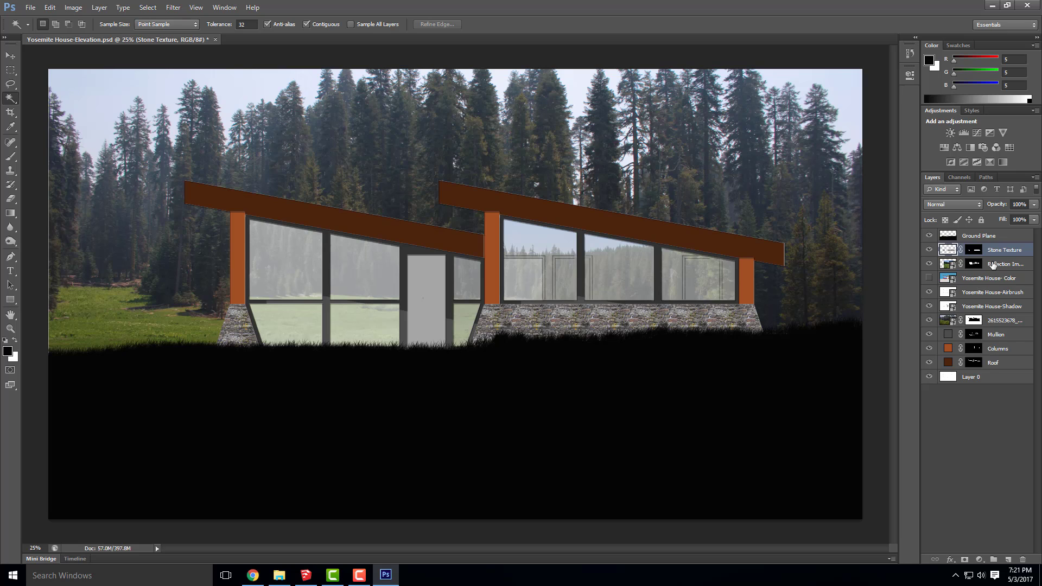
Step: Duplicate the Yosemite House-Shadow layer within the same document, keeping the suggested copy name
click(994, 307)
right_click(994, 308)
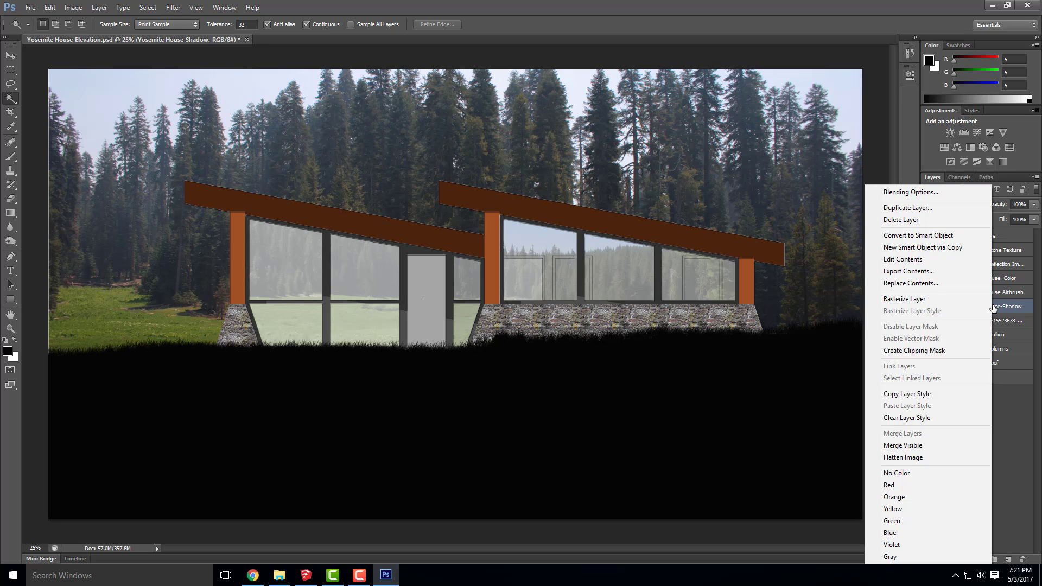
click(939, 207)
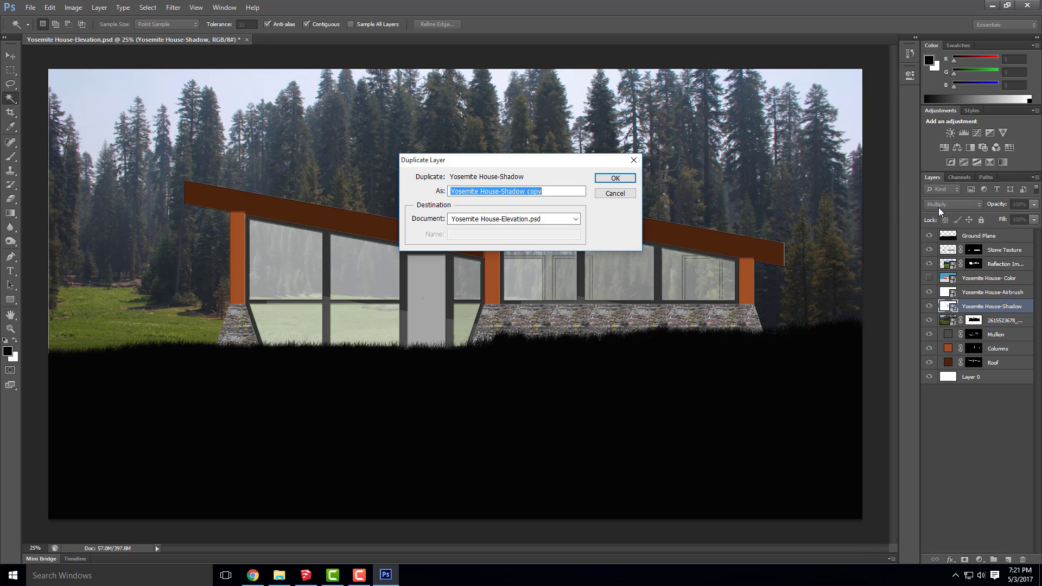
click(627, 177)
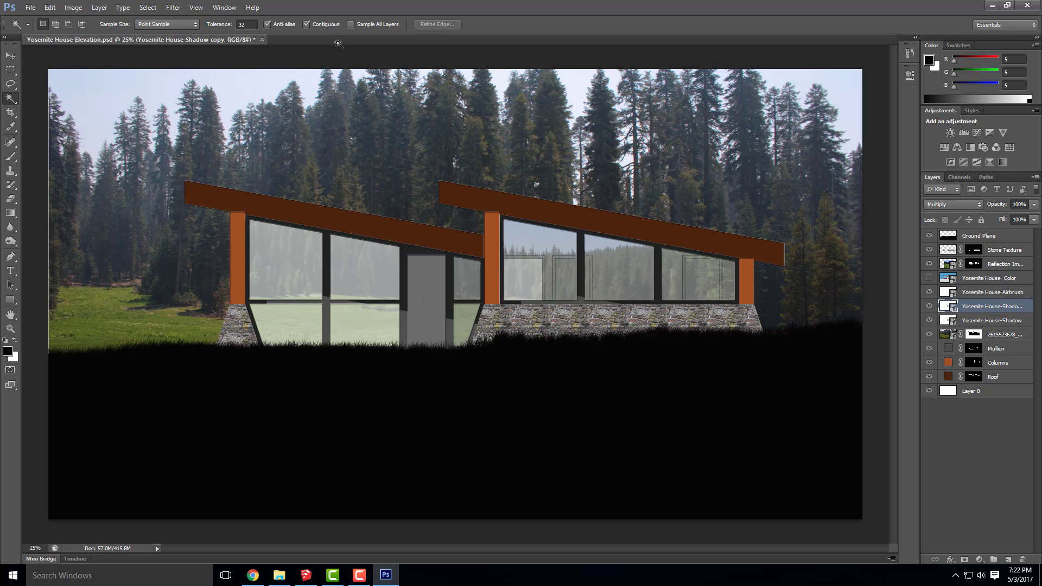
Step: Place the People-1 image from the People folder into the elevation
click(31, 8)
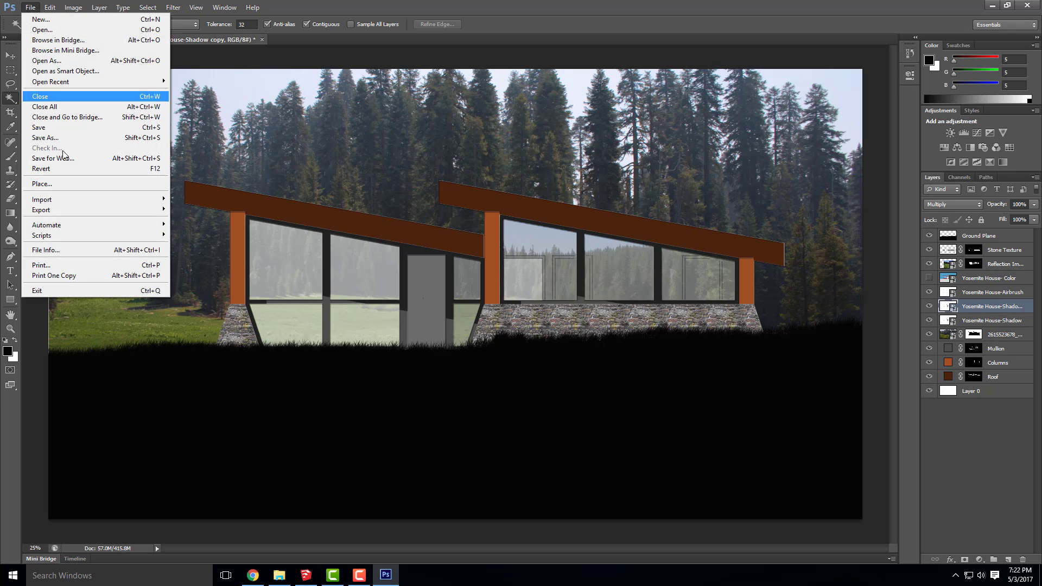
mouse_move(83, 209)
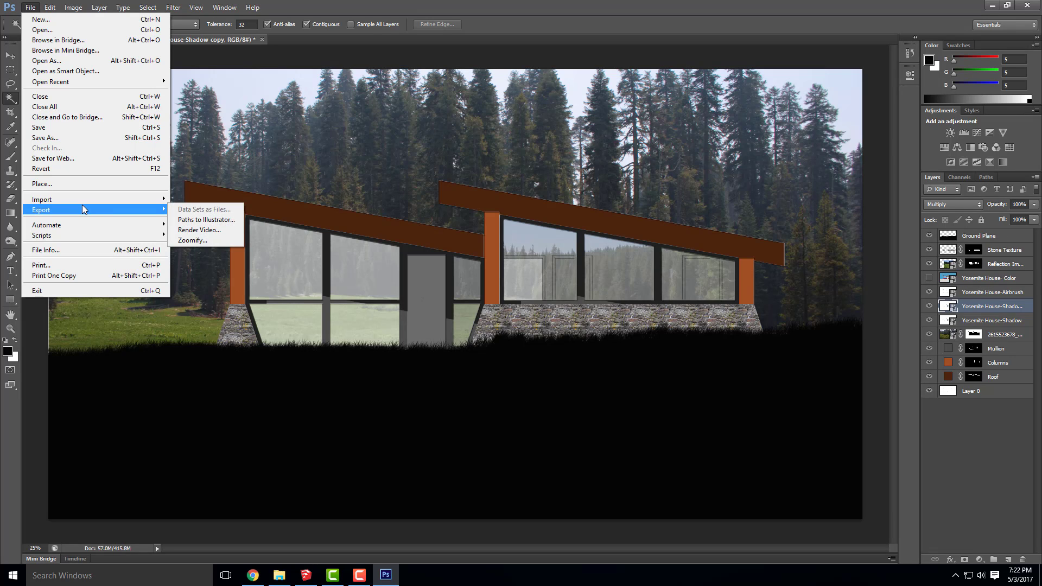
click(69, 185)
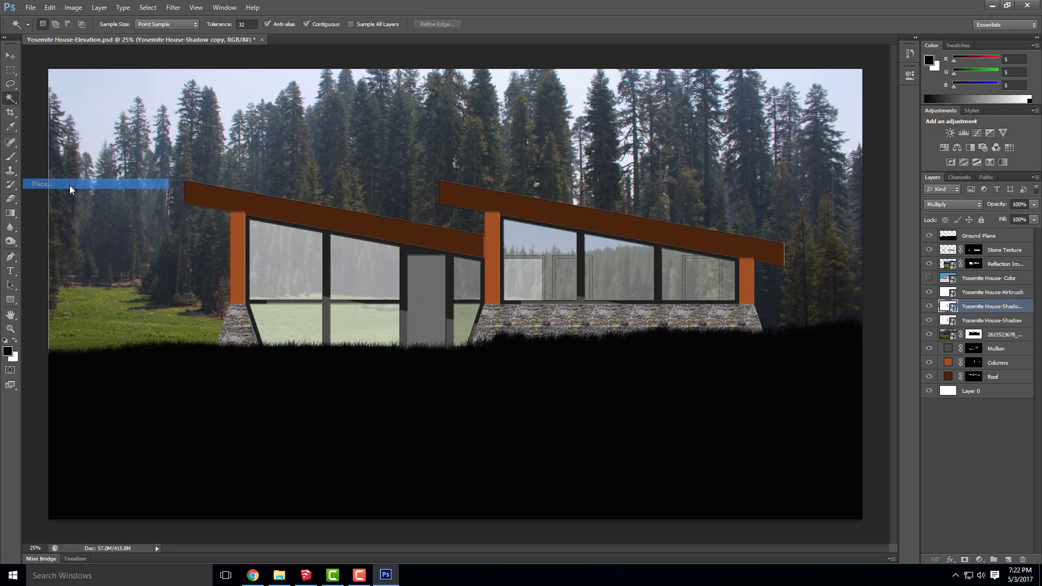
double_click(453, 148)
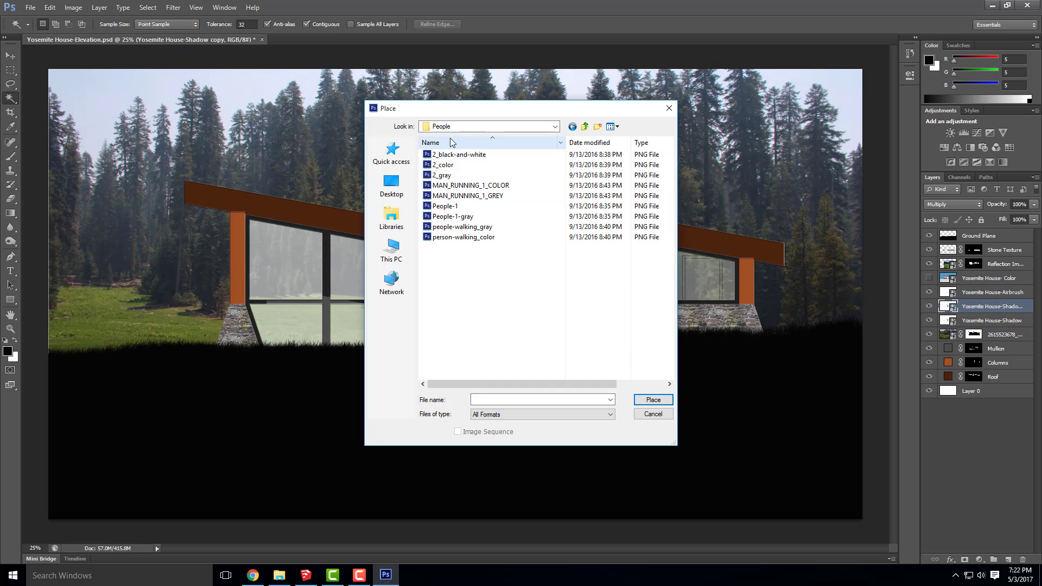
click(464, 217)
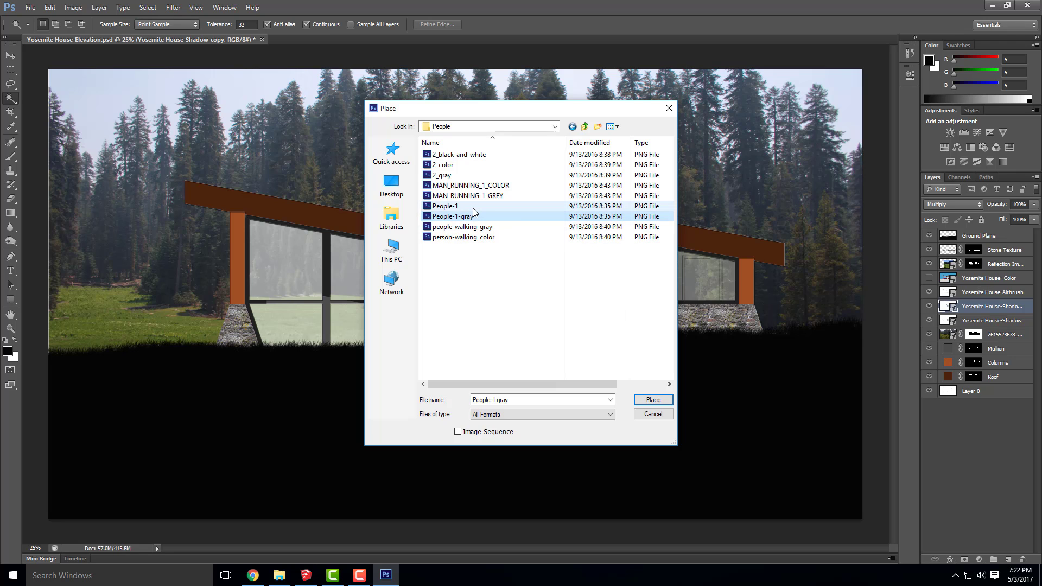
click(473, 207)
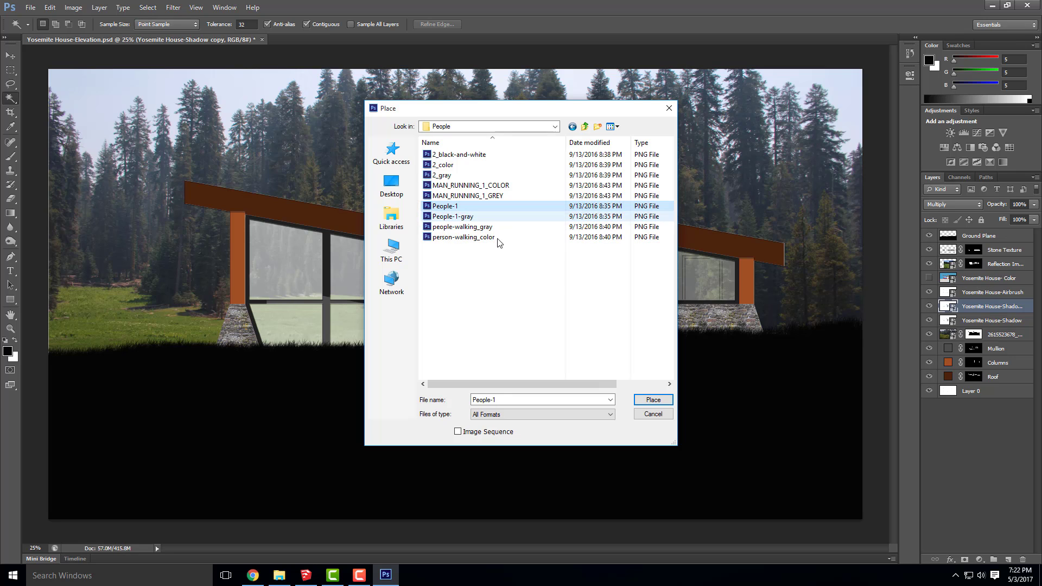
click(653, 400)
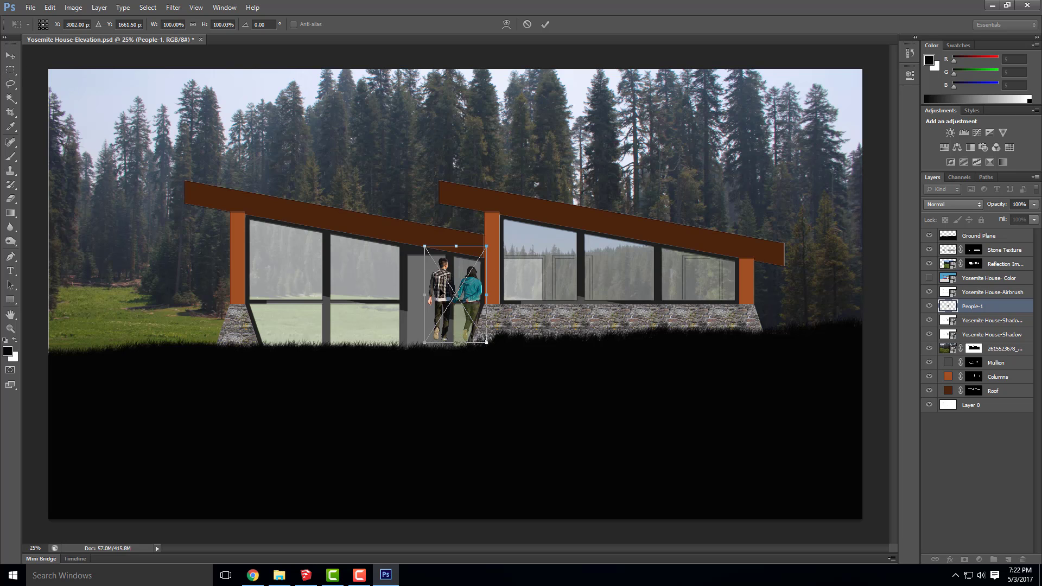
Step: Commit the People-1 placement at its original size and move the couple onto the meadow beside the left wing's stone base
drag(445, 261, 442, 271)
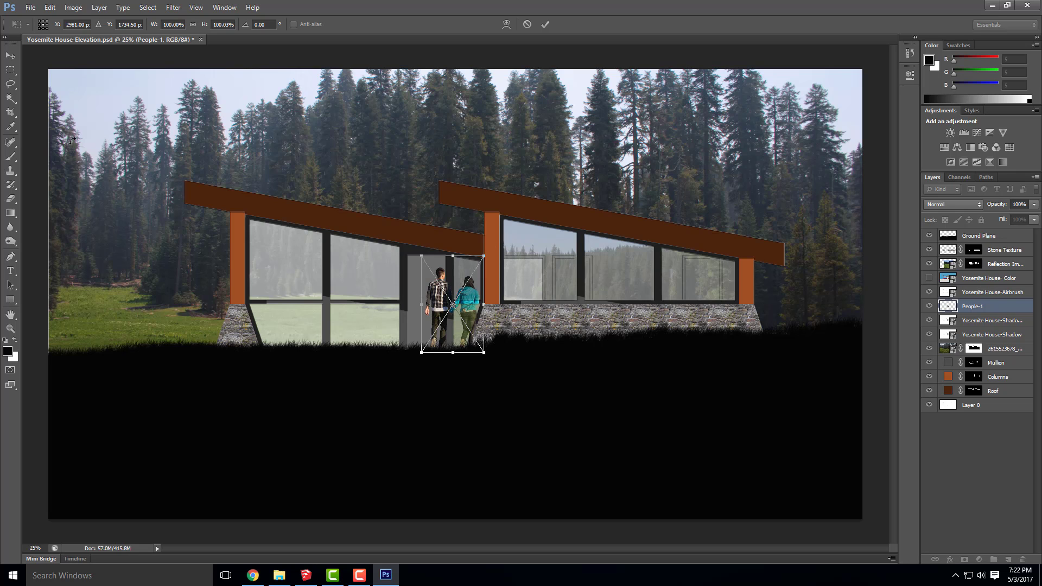
click(11, 56)
click(478, 217)
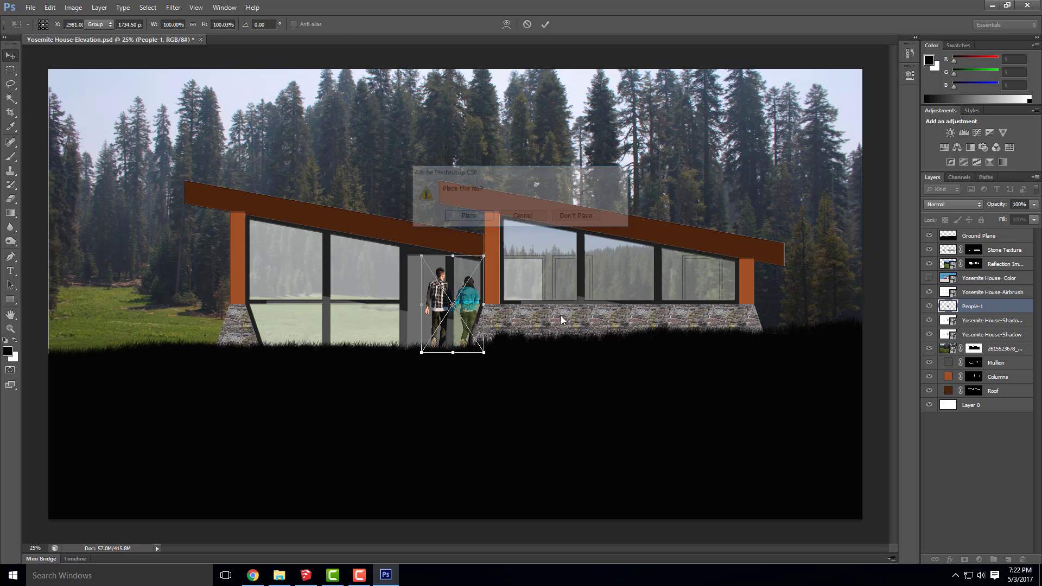
drag(450, 319, 207, 326)
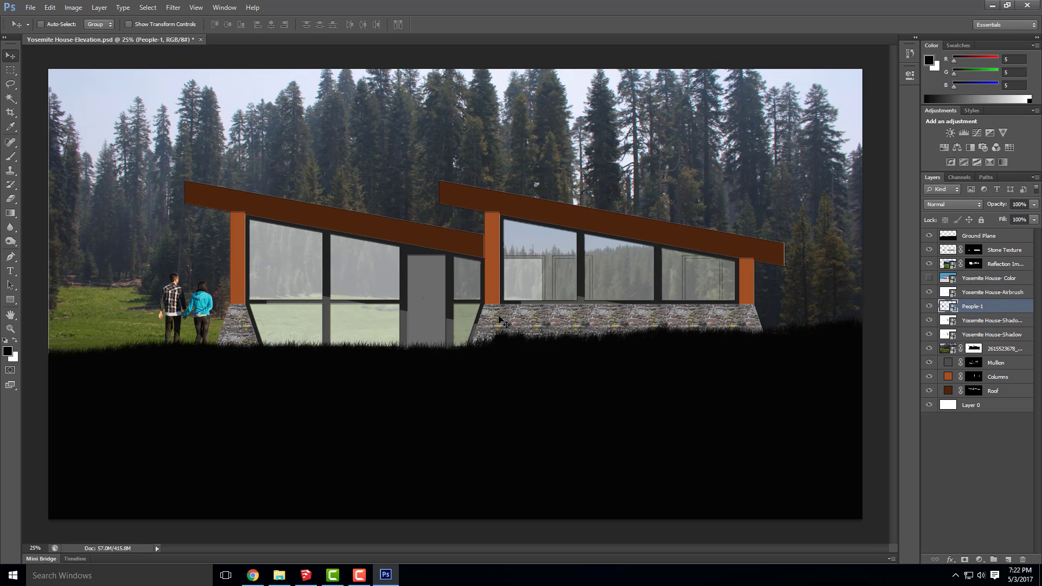
Step: Move the People-1 layer directly below the Ground Plane layer and nudge the couple slightly up and to the right
drag(991, 307, 987, 250)
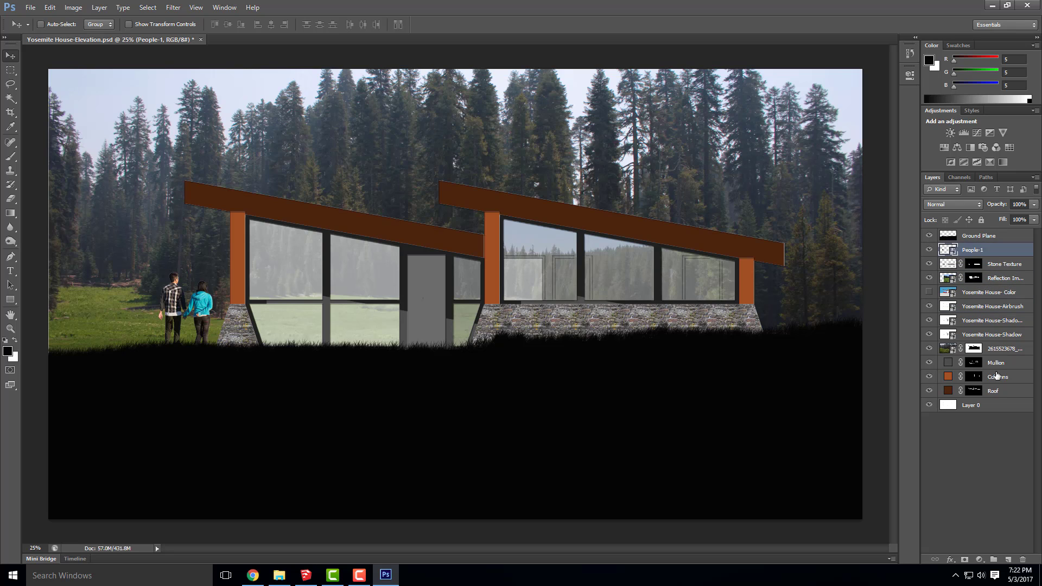
key(Up)
key(Up)
key(Up)
key(Up)
key(Up)
key(Up)
key(Up)
key(Up)
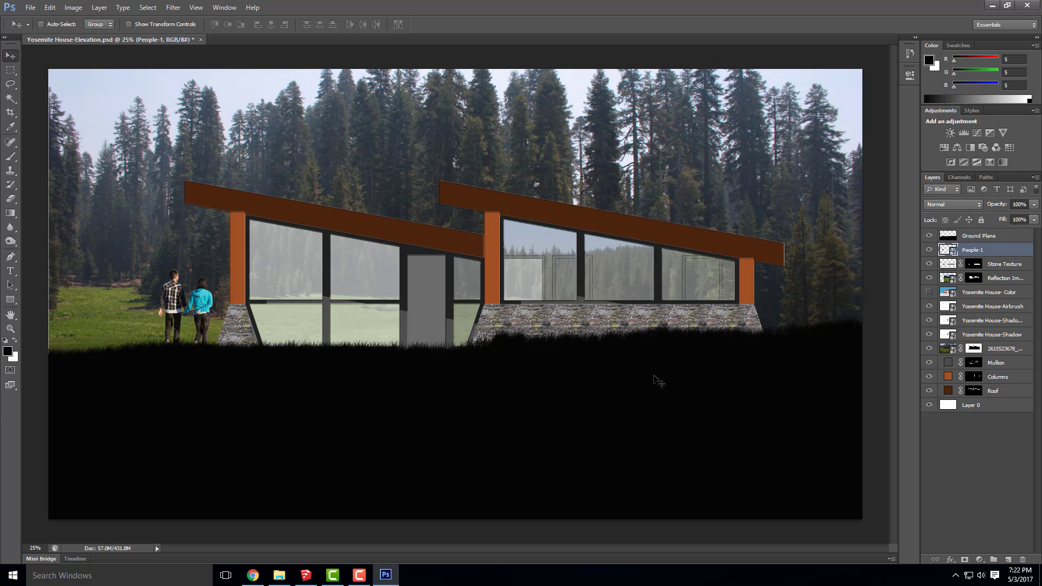
key(Right)
key(Right)
key(Right)
key(Right)
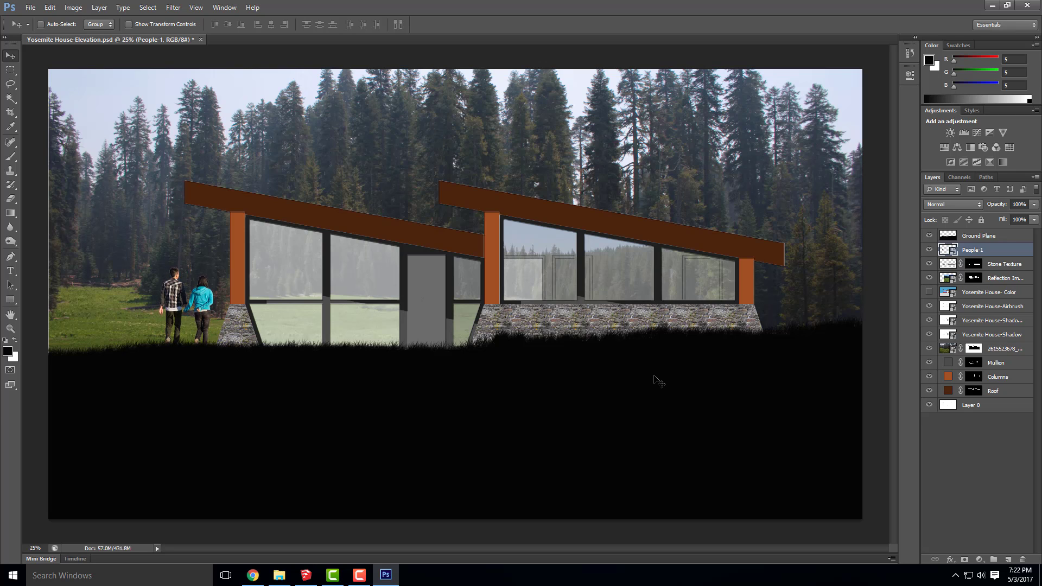
key(Right)
key(Right)
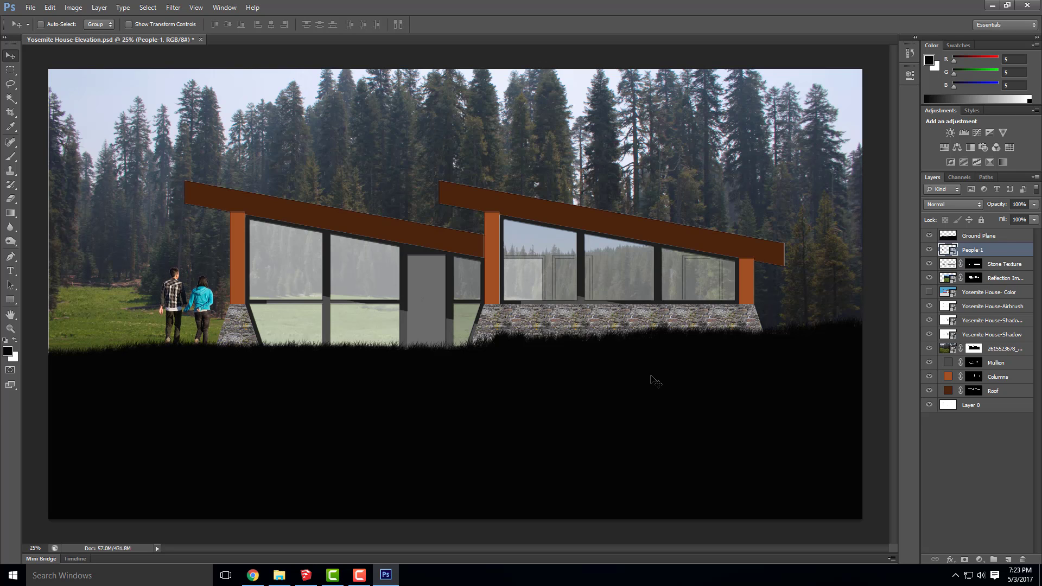